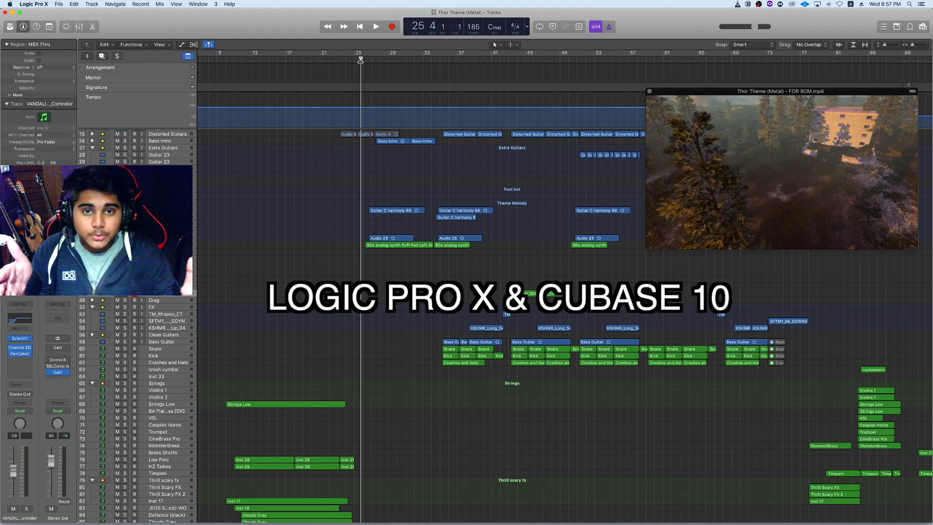
Look over the arrangement's guitar, synth, bass, drum and strings tracks around bar 26
scroll(429, 158, "up", 1)
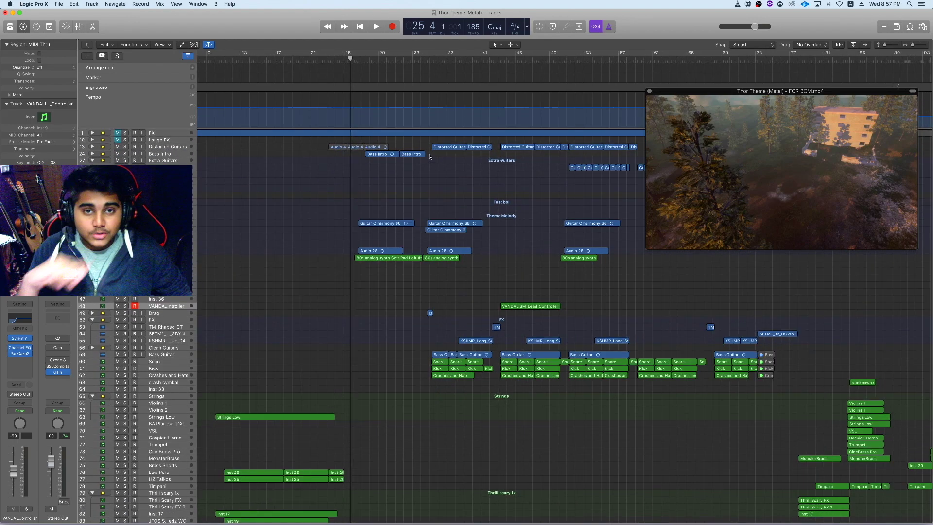
left_click(351, 59)
scroll(371, 127, "right", 3)
scroll(416, 156, "left", 3)
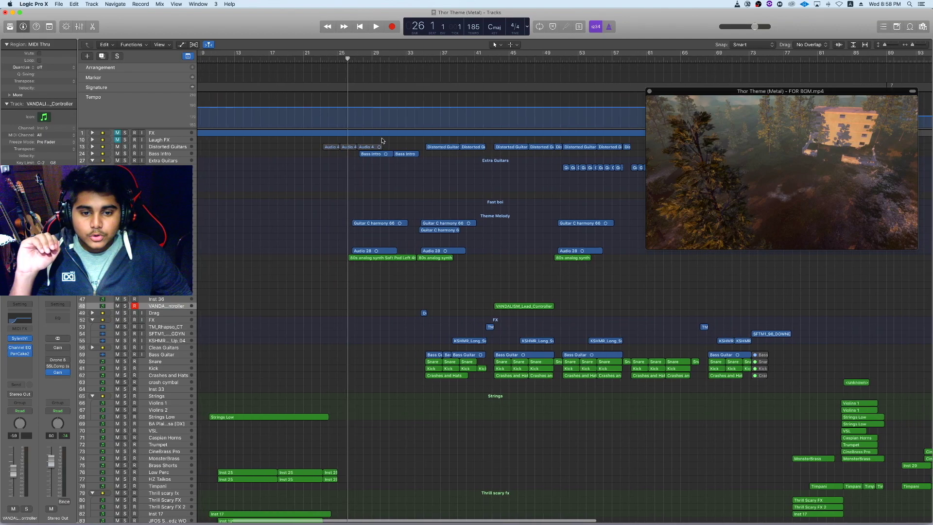
scroll(435, 163, "right", 1)
scroll(435, 163, "right", 1)
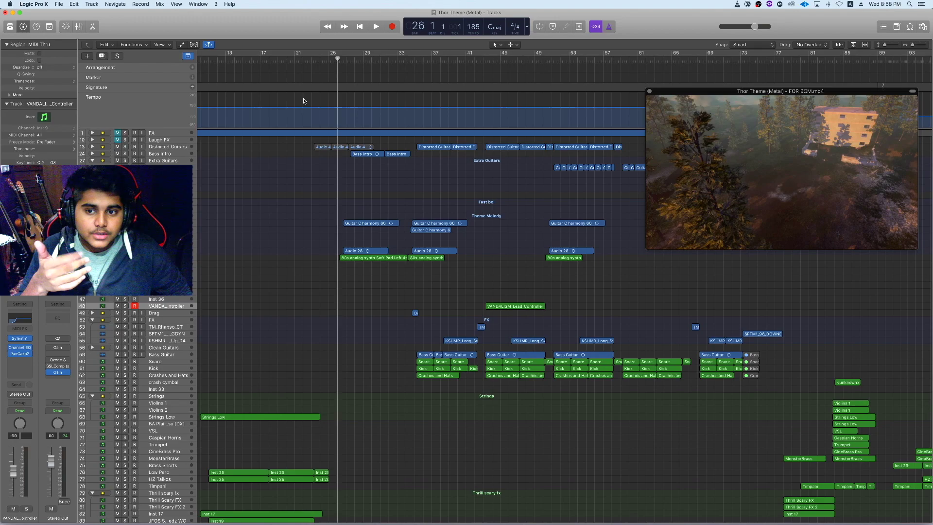
scroll(465, 85, "left", 8)
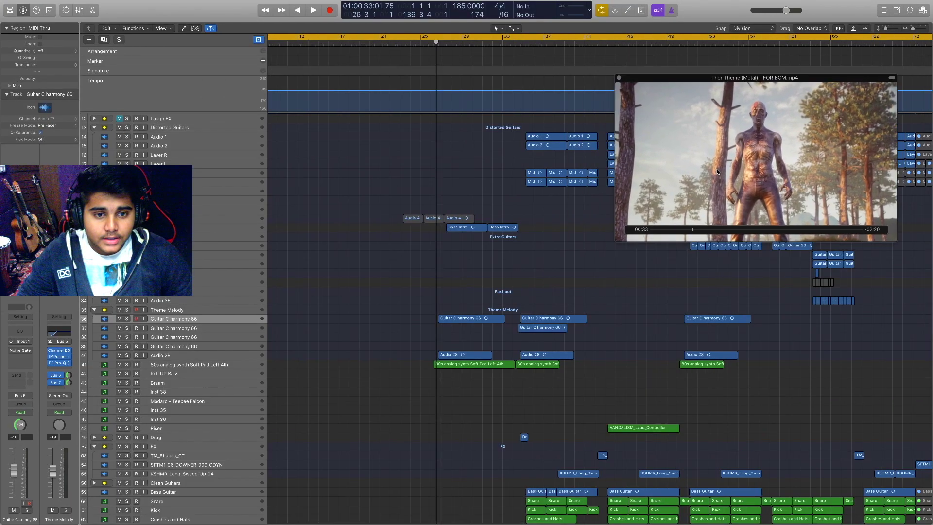
scroll(505, 228, "down", 10)
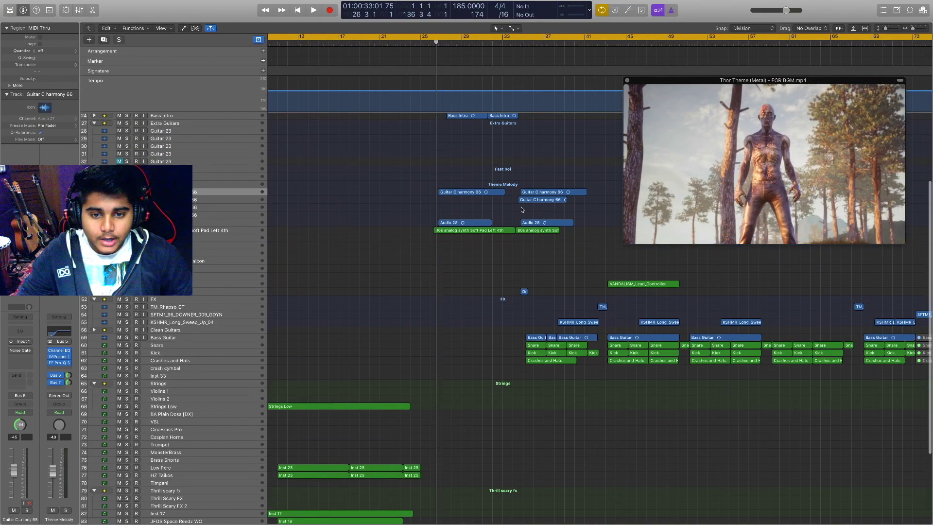
scroll(523, 207, "up", 7)
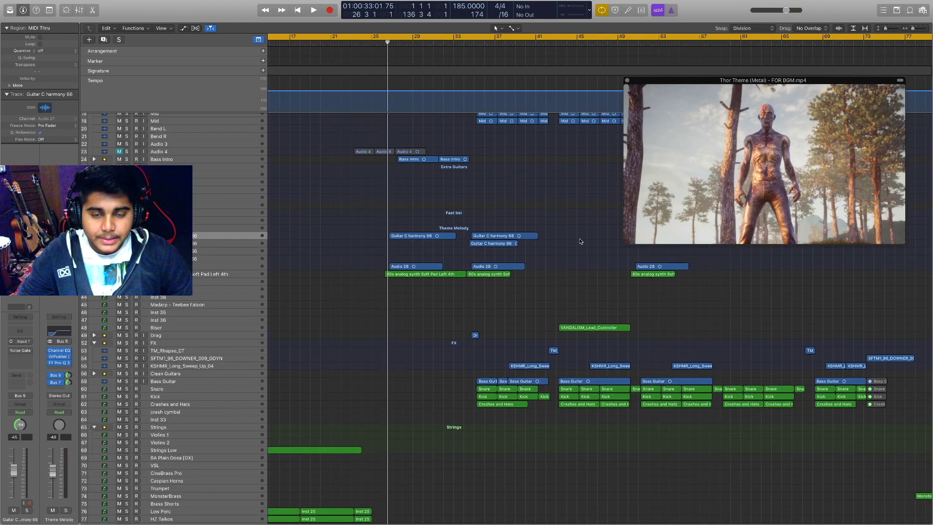
scroll(581, 241, "up", 2)
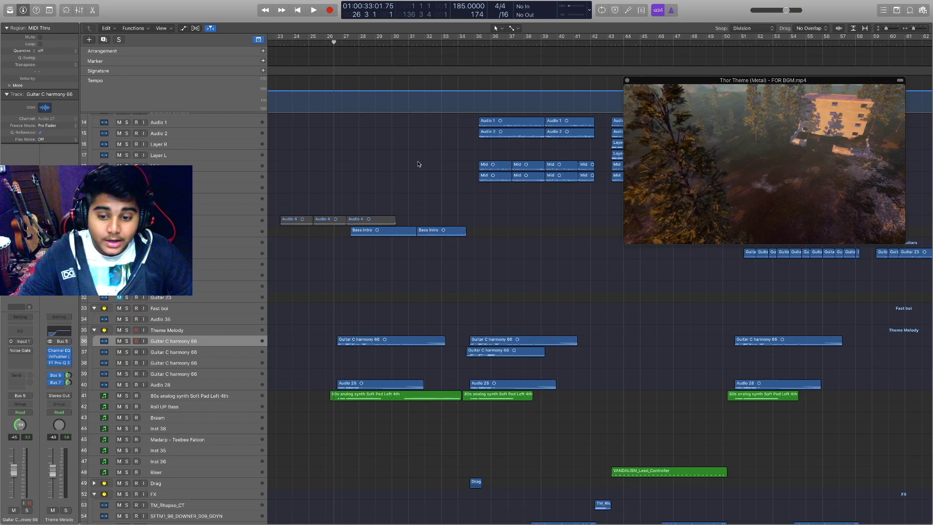
scroll(448, 221, "up", 5)
scroll(448, 221, "up", 2)
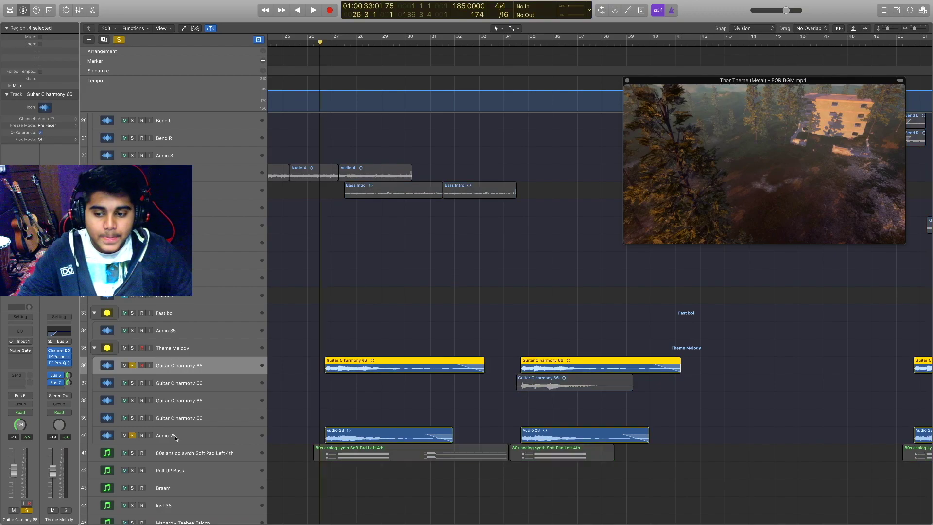
Select the Audio 28 track and play it together with the soloed Guitar C harmony 66 track from bar 26
left_click(167, 436)
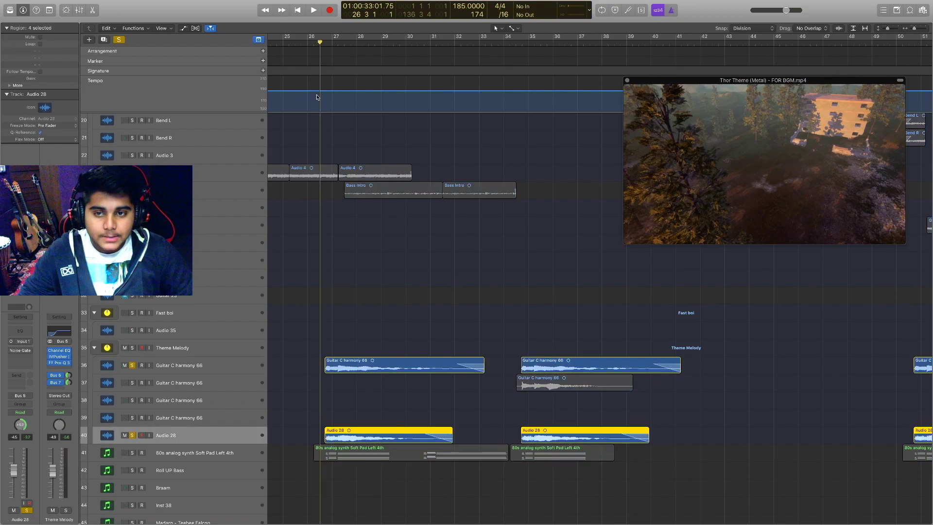
key("space")
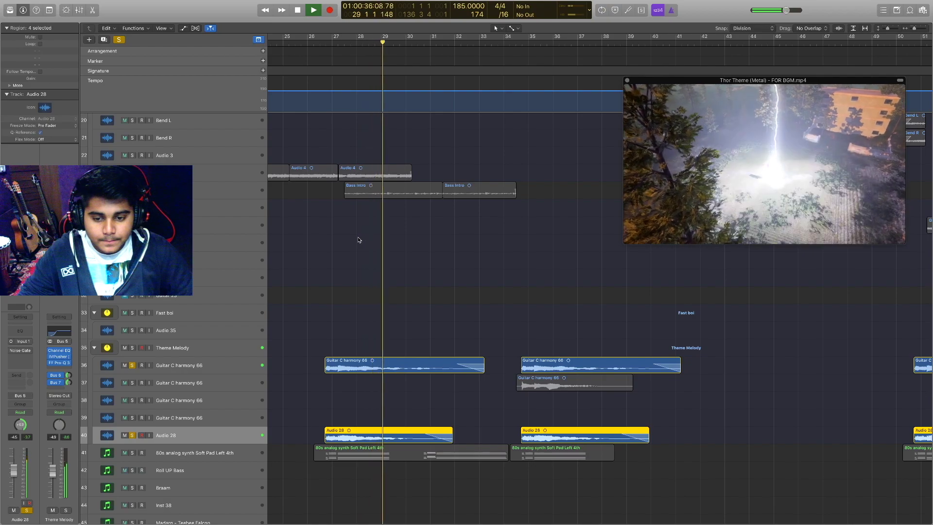
key("space")
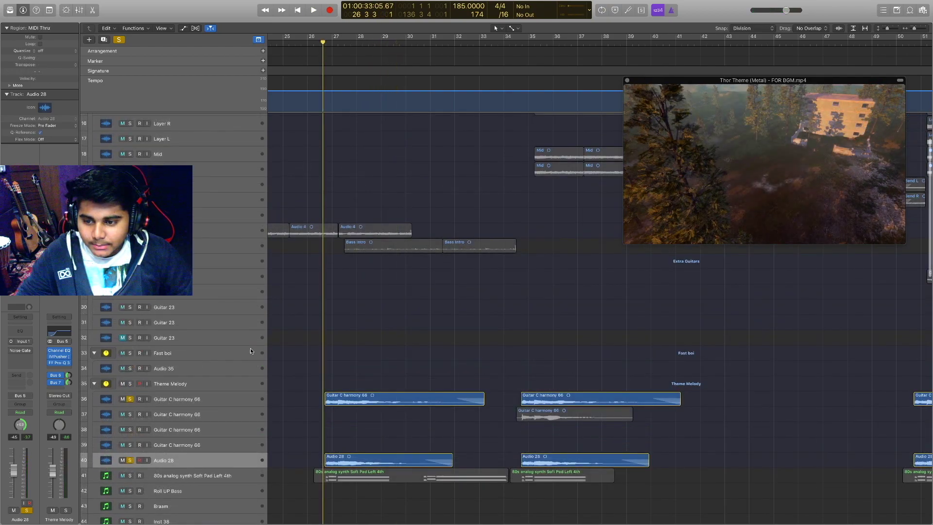
Add a software instrument track with the Steinway Grand Piano below the last Guitar 23 track
left_click(250, 340)
key("alt+super+s")
left_click(31, 341)
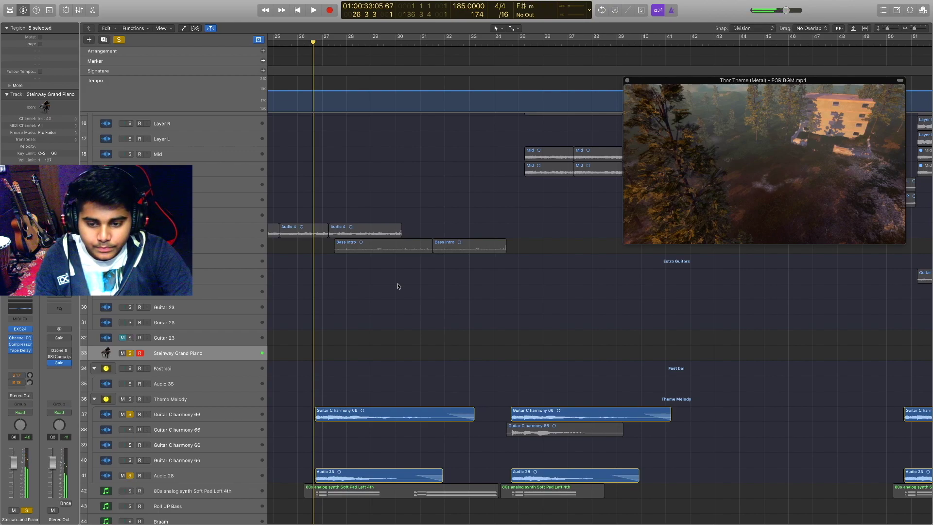
Examine the melody notes of the first 80s analog synth Soft Pad region in the Piano Roll
scroll(290, 405, "down", 4)
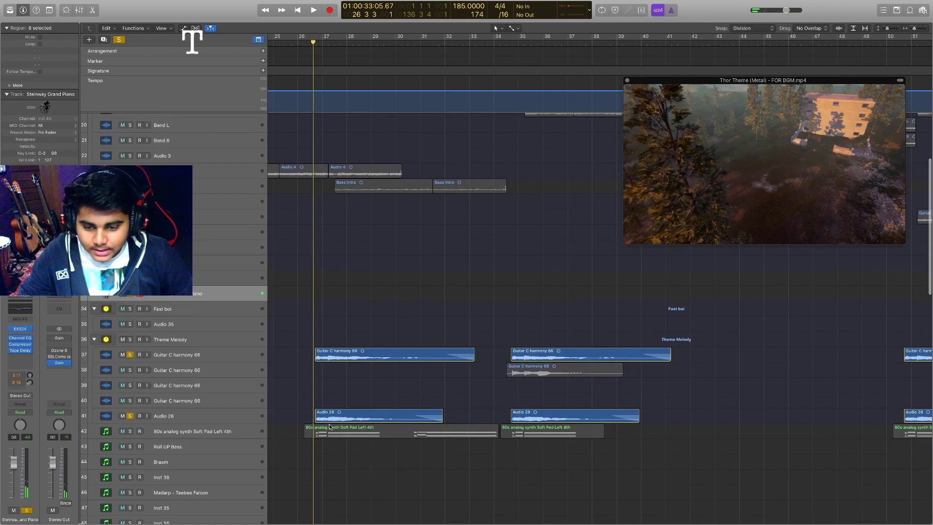
key("super+Up")
key("super+Up")
key("super+Up")
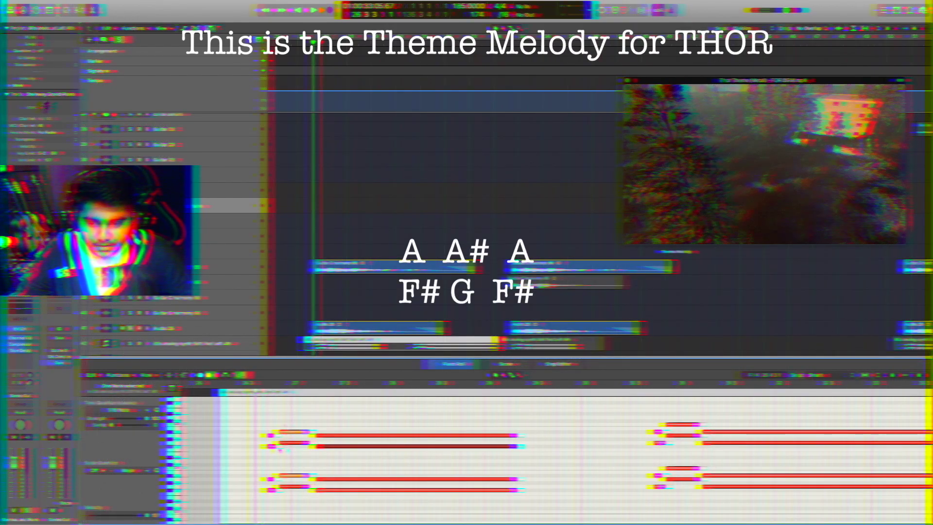
scroll(377, 289, "down", 1)
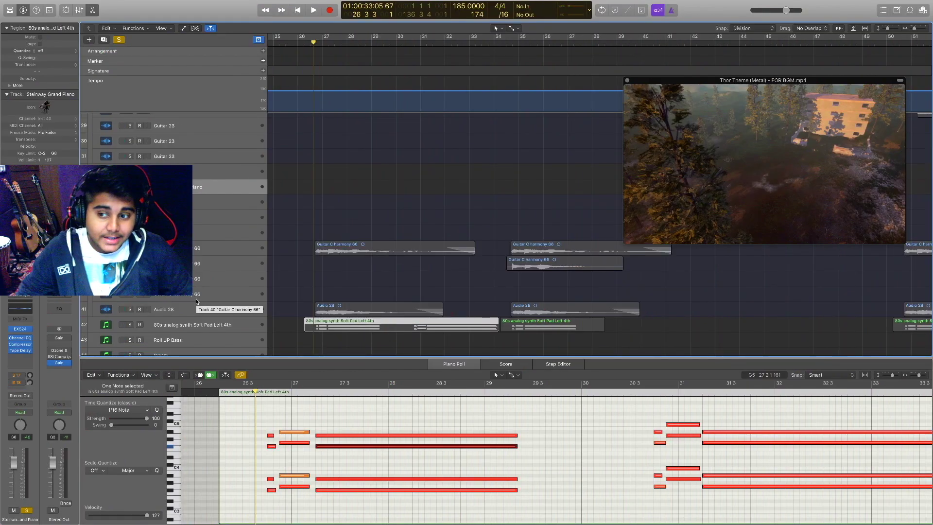
Solo the 80s analog synth Soft Pad Left 4th track and play its melody from bar 26
left_click(130, 326)
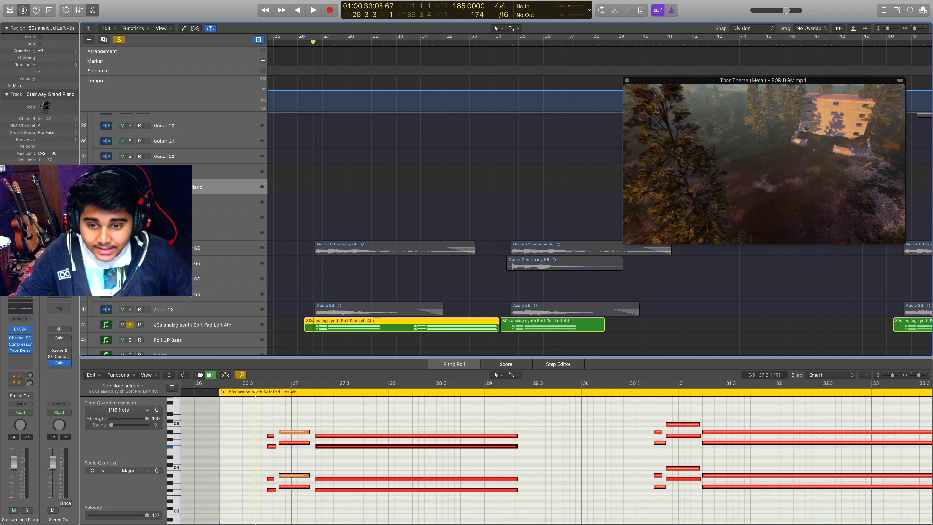
key("space")
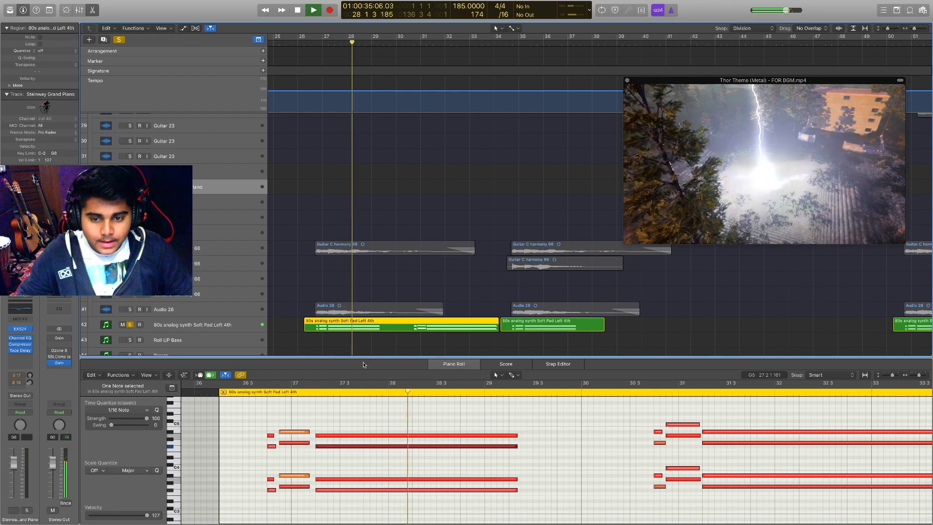
key("space")
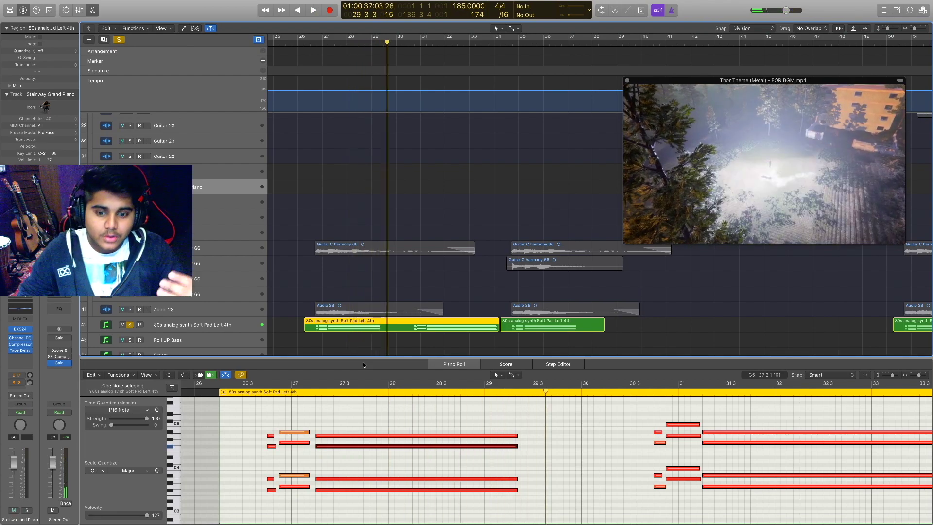
Select the synth Soft Pad track and play its theme melody from bar 26 through bar 37
left_click(224, 324)
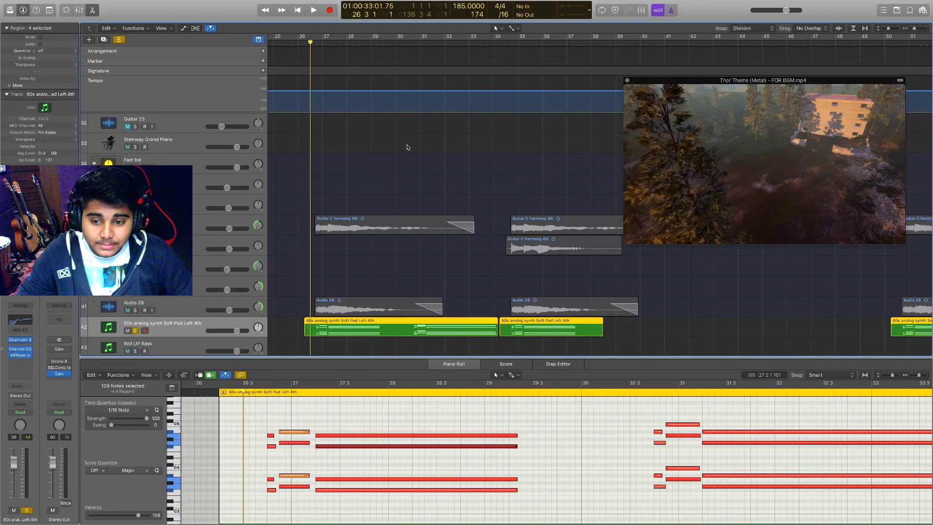
key("space")
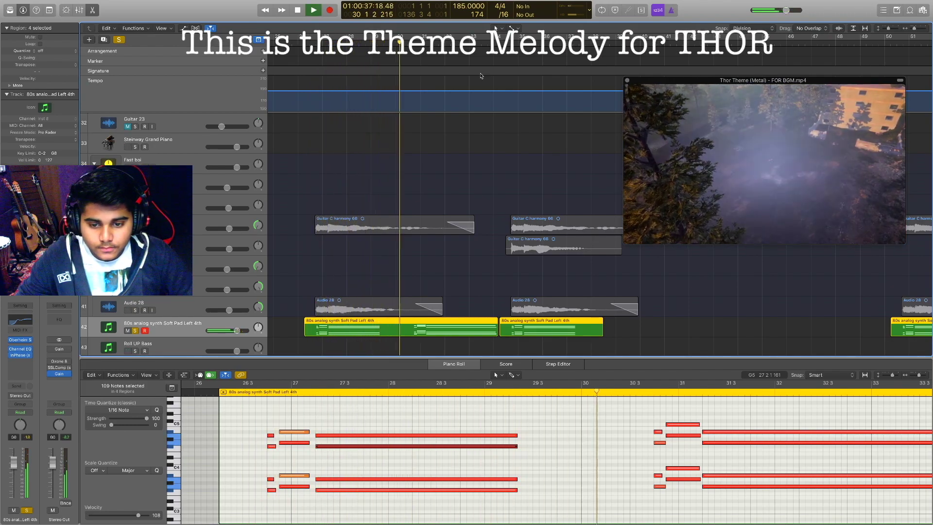
scroll(472, 118, "right", 3)
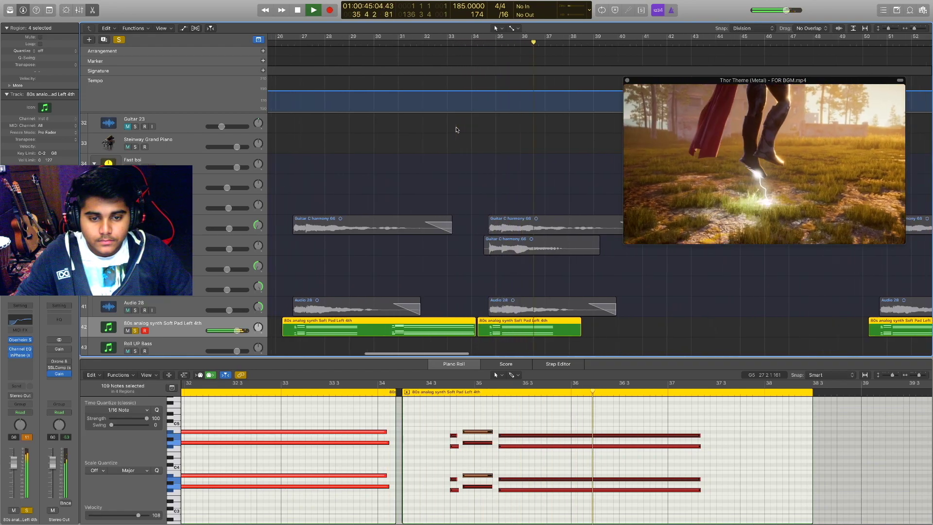
key("space")
Solo the Theme Melody guitar tracks alongside the synth pad and play them together from bar 26
key("s")
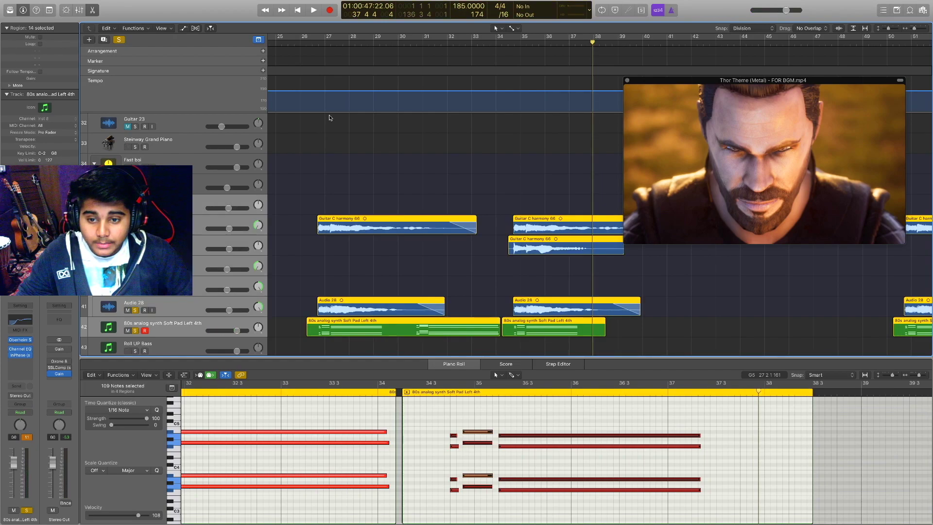
left_click(306, 40)
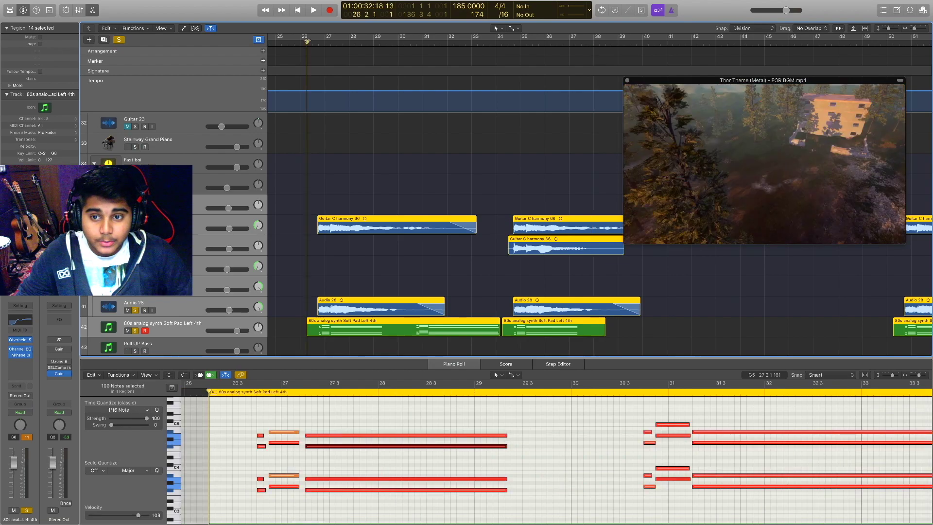
key("space")
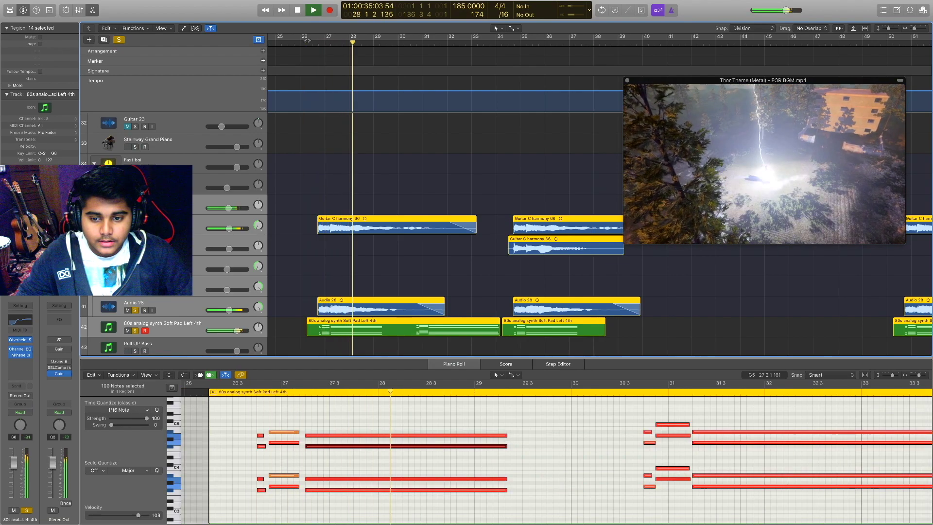
key("space")
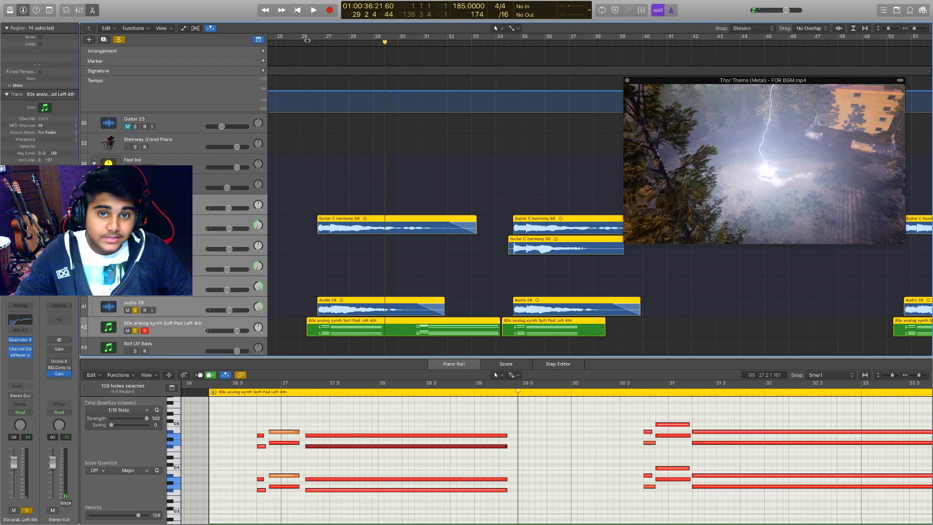
Turn off the track solos and expand the Bass Intro track stack
left_click(135, 330)
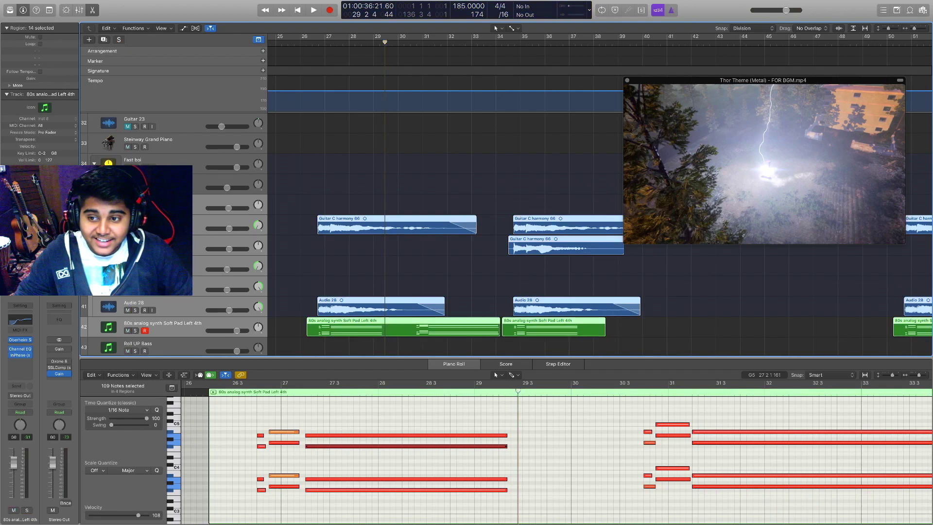
left_click(323, 203)
scroll(323, 203, "up", 15)
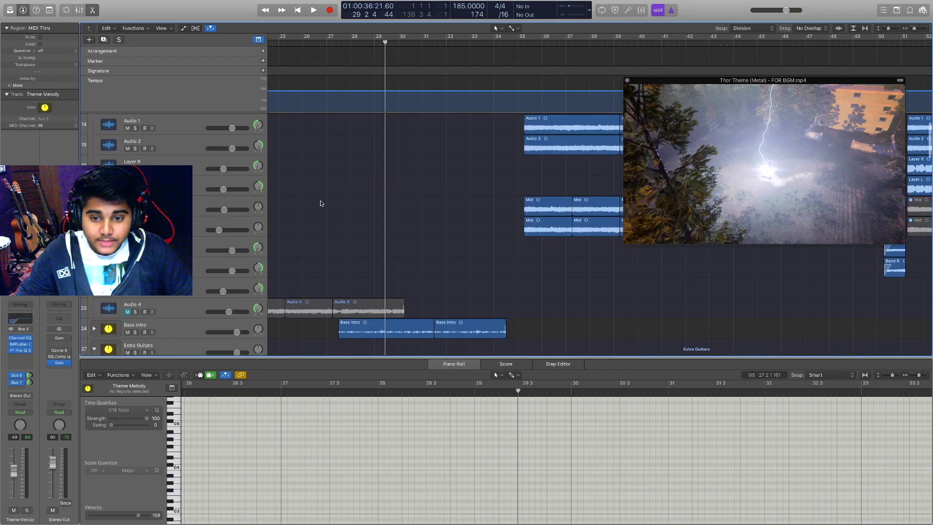
left_click(94, 252)
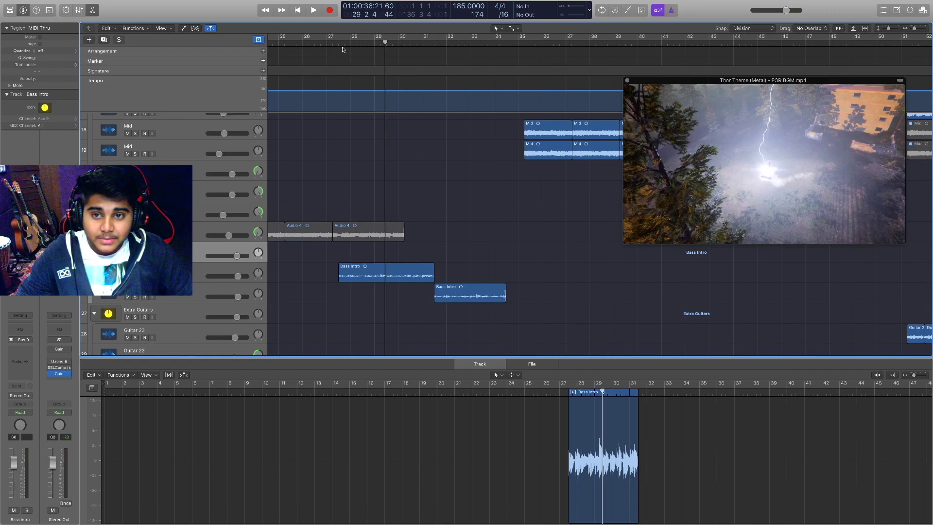
Solo the Bass Intro stack, play it from bar 27 to bar 34, and hide the editor
left_click(343, 44)
key("s")
key("space")
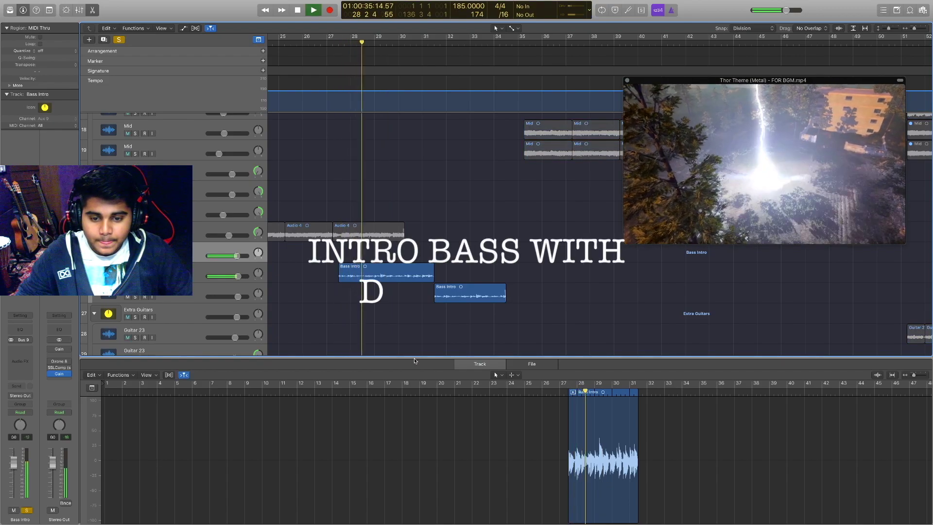
key("e")
scroll(467, 297, "right", 1)
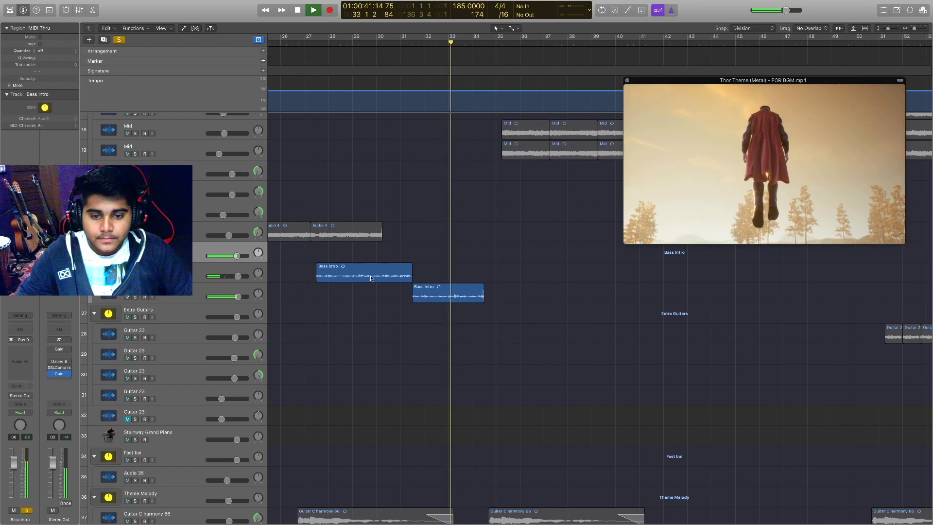
scroll(374, 278, "down", 4)
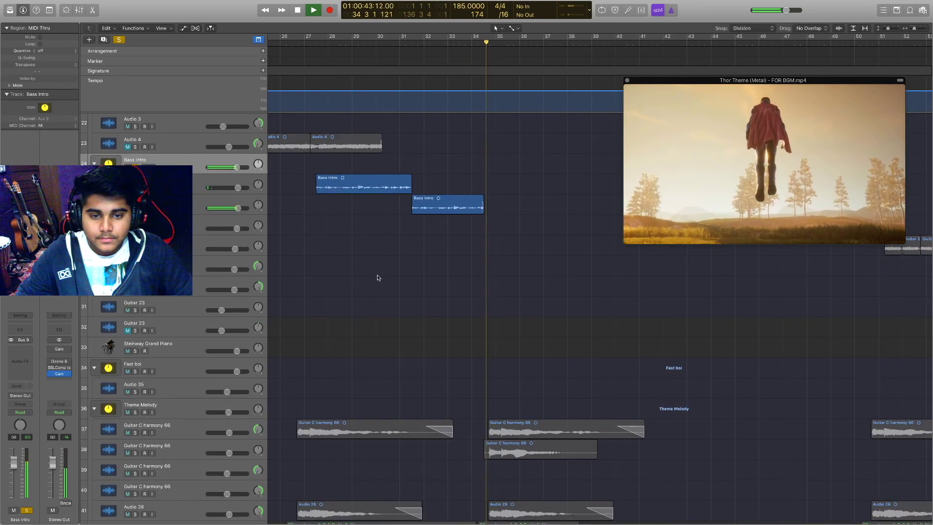
key("space")
Select both Bass Intro audio tracks and place the playhead at bar 27, near the start of the first region
scroll(377, 276, "up", 8)
key("Down")
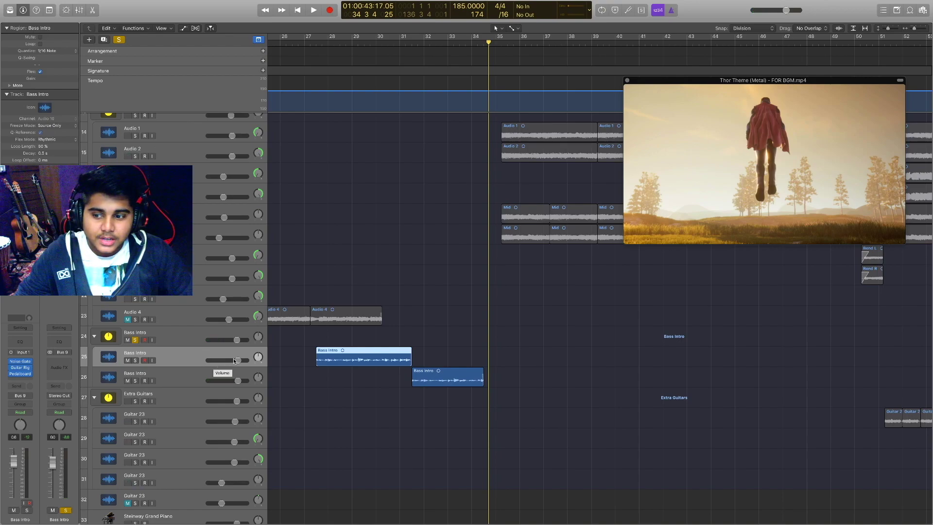
left_click(198, 376)
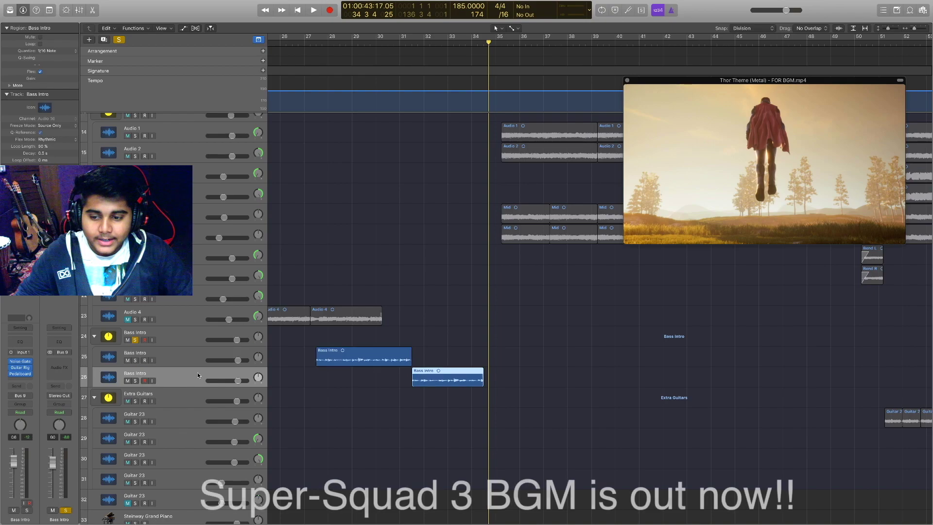
left_click(196, 358, "shift")
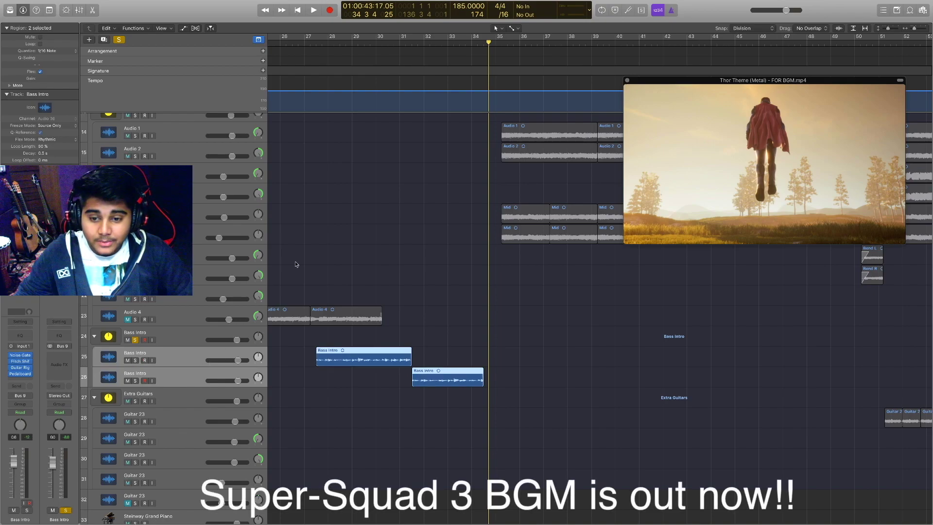
left_click(325, 52)
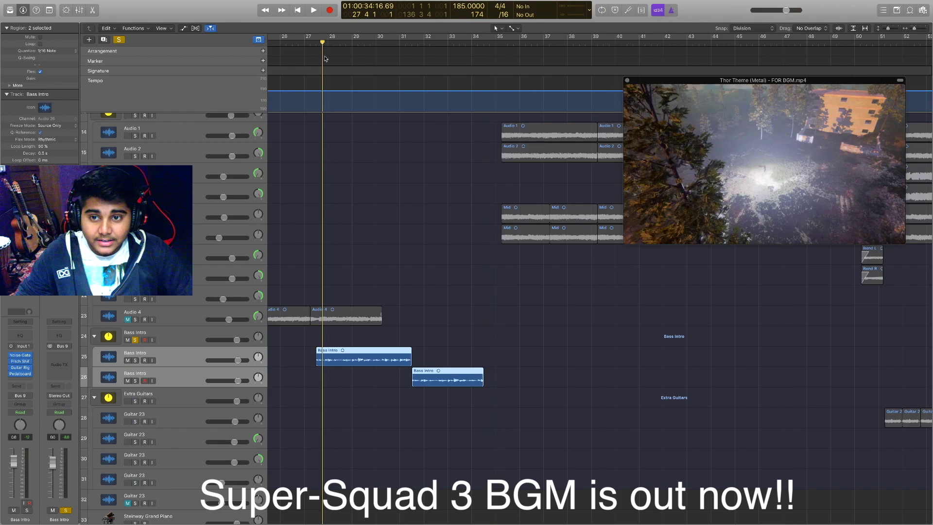
Play the upper Bass Intro track from bar 27 with its insert plug-ins bypassed and again with them enabled, and turn off the stack's solo
left_click(191, 348)
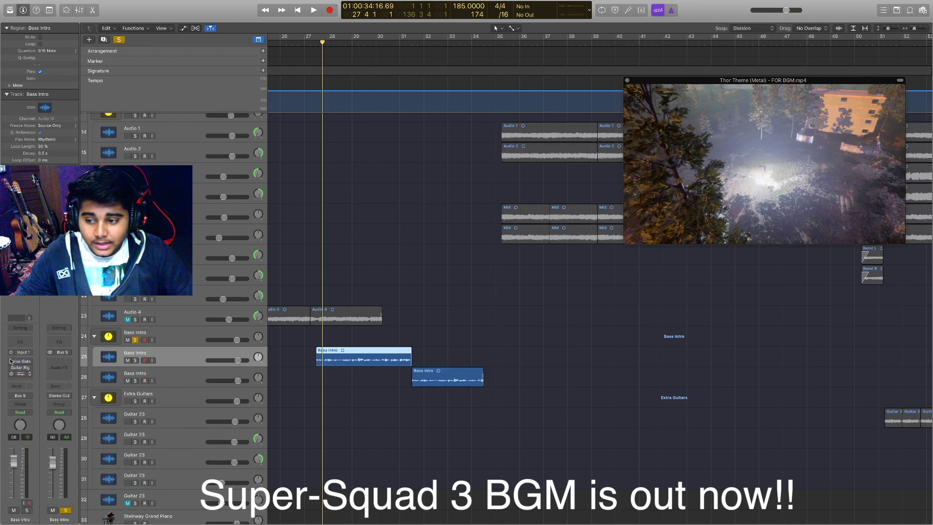
left_click(317, 42)
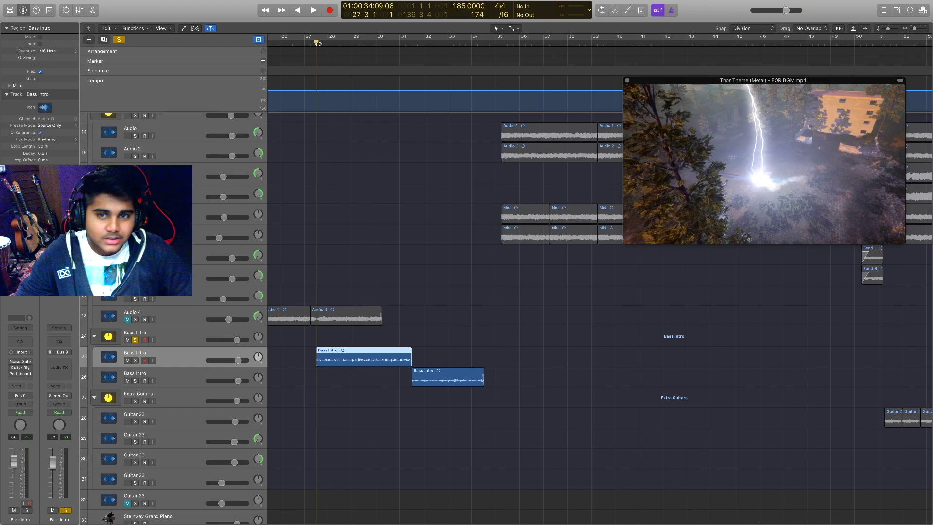
key("space")
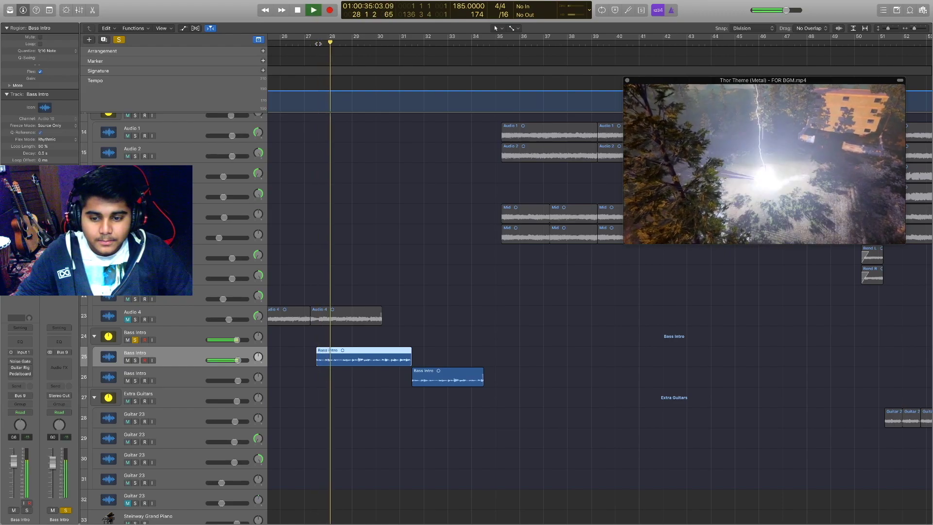
key("space")
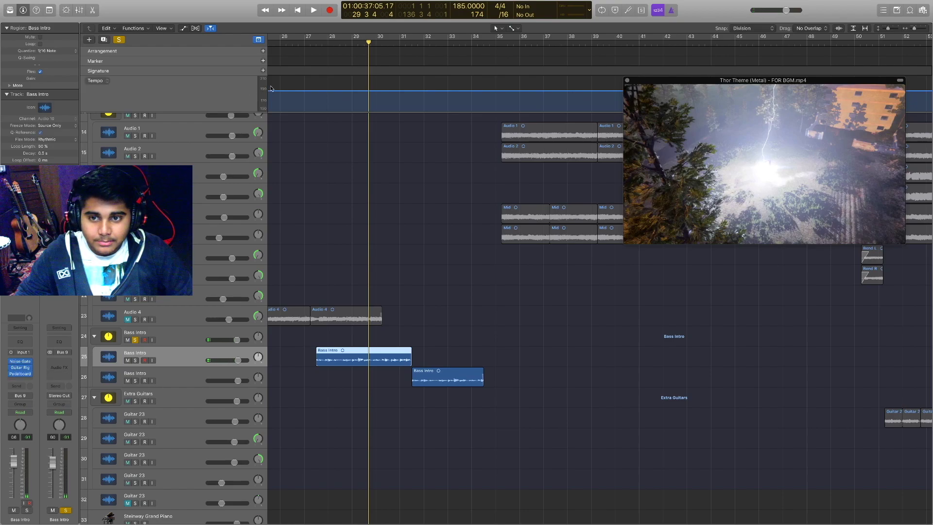
left_click(313, 43)
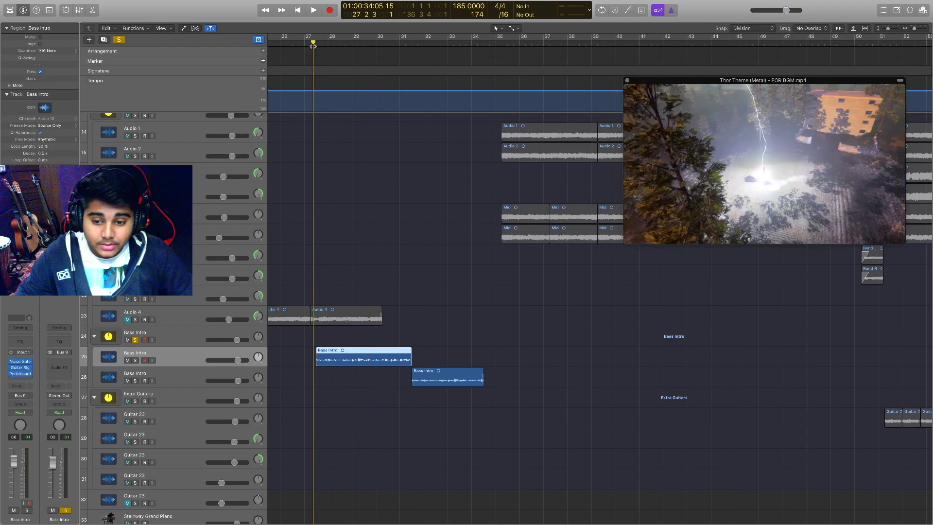
key("space")
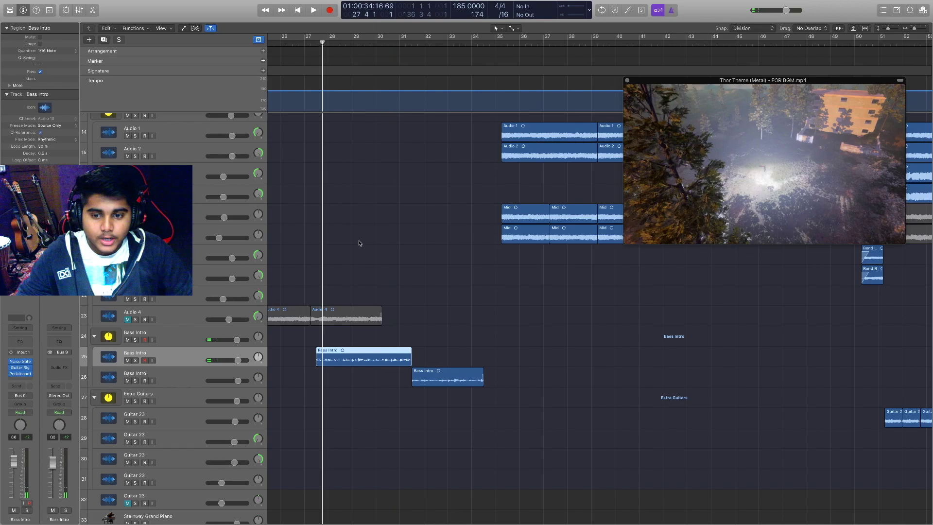
Play the full mix without solos from bar 27 to bar 37
scroll(360, 243, "down", 7)
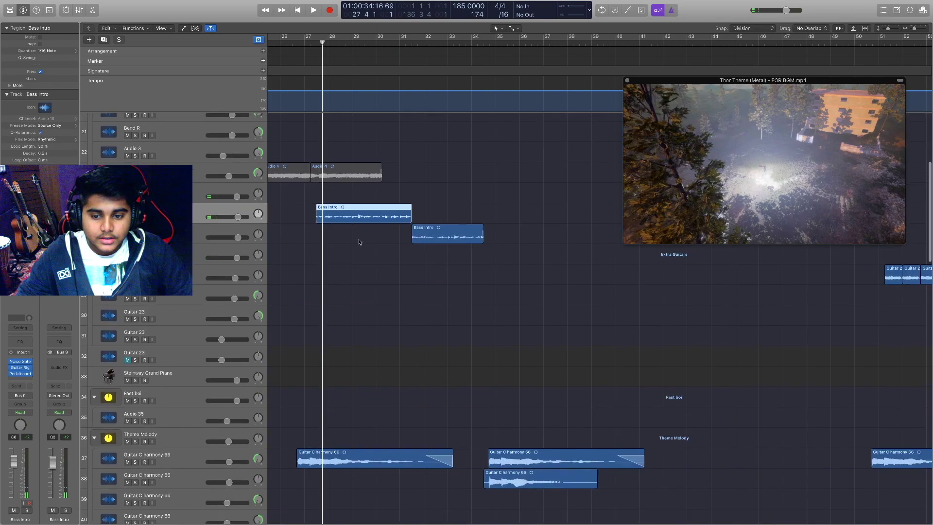
scroll(360, 243, "up", 3)
scroll(364, 288, "down", 4)
key("space")
scroll(367, 288, "down", 5)
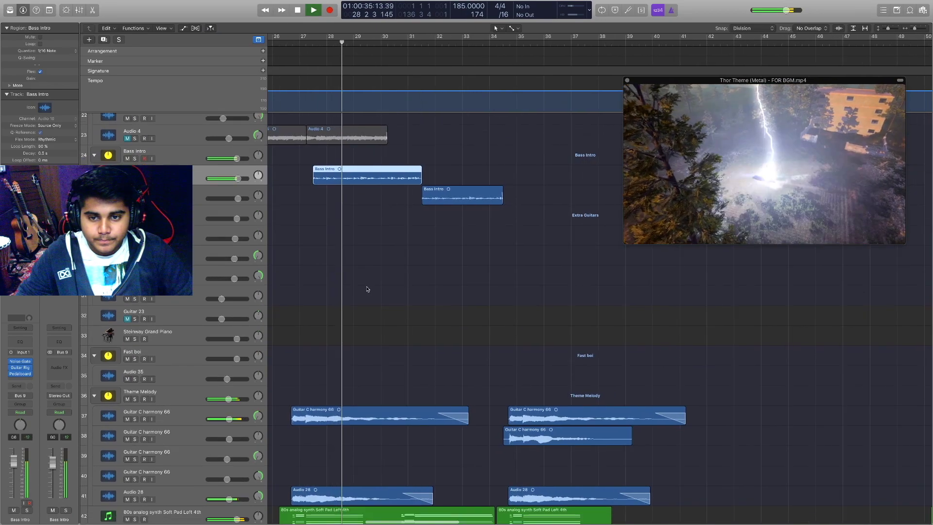
scroll(367, 288, "up", 4)
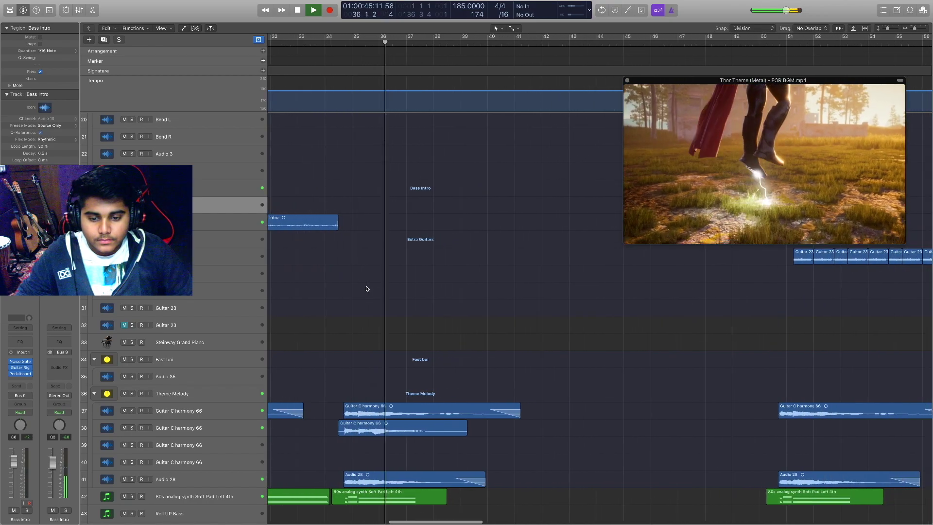
key("space")
Bring the Distorted Guitars tracks into view and move the playhead to bar 35, where their first regions start
scroll(371, 263, "left", 2)
scroll(372, 263, "up", 6)
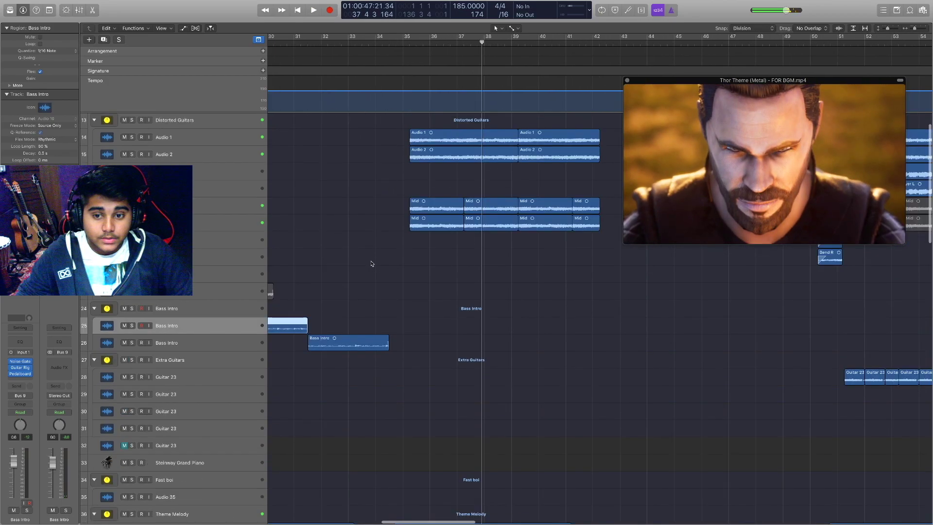
scroll(370, 264, "up", 1)
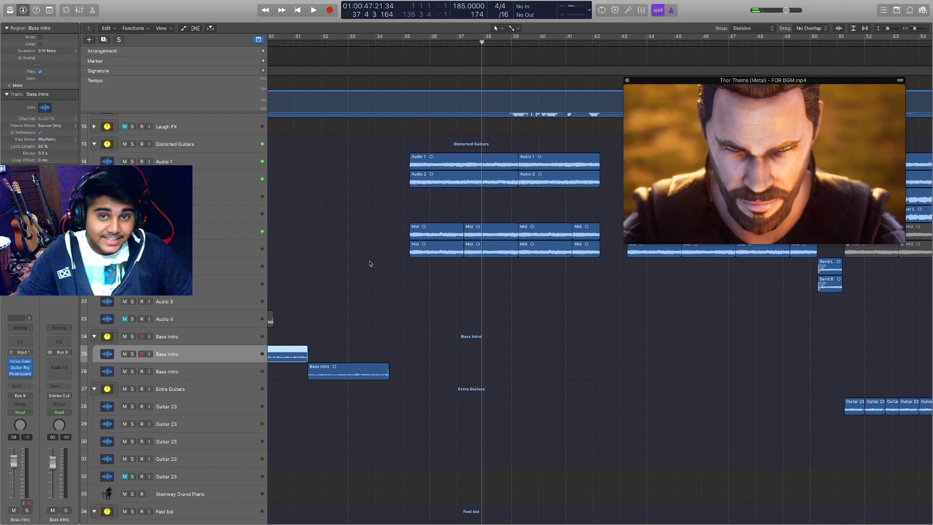
scroll(369, 271, "up", 1)
scroll(551, 153, "up", 4)
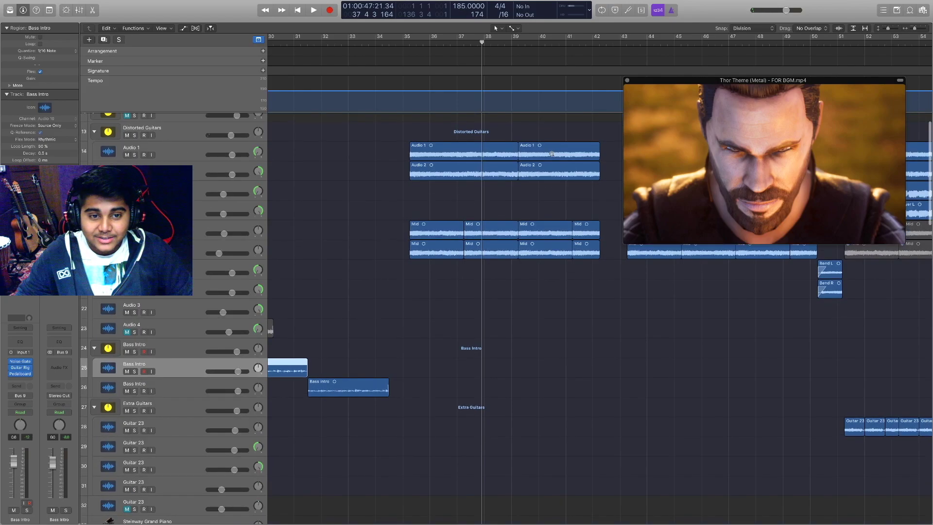
scroll(549, 154, "right", 4)
scroll(549, 155, "up", 3)
scroll(549, 155, "up", 3)
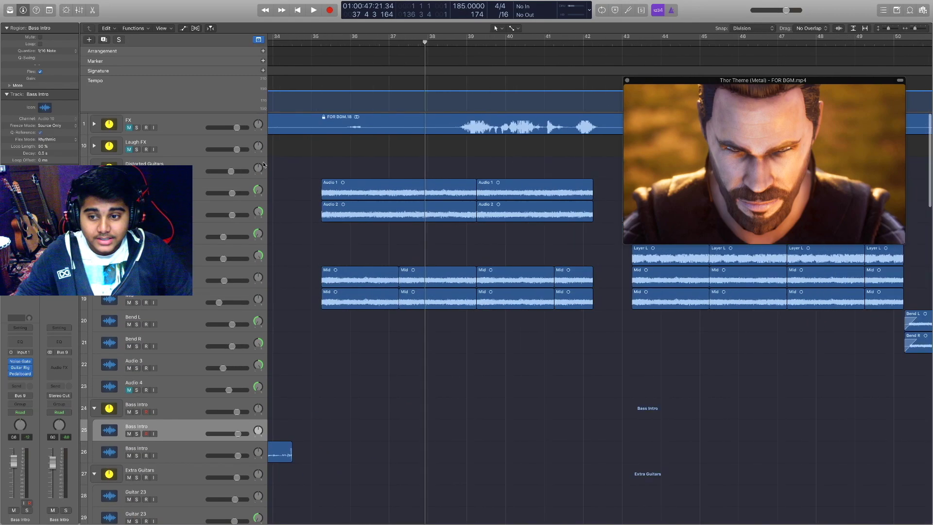
scroll(529, 256, "down", 5)
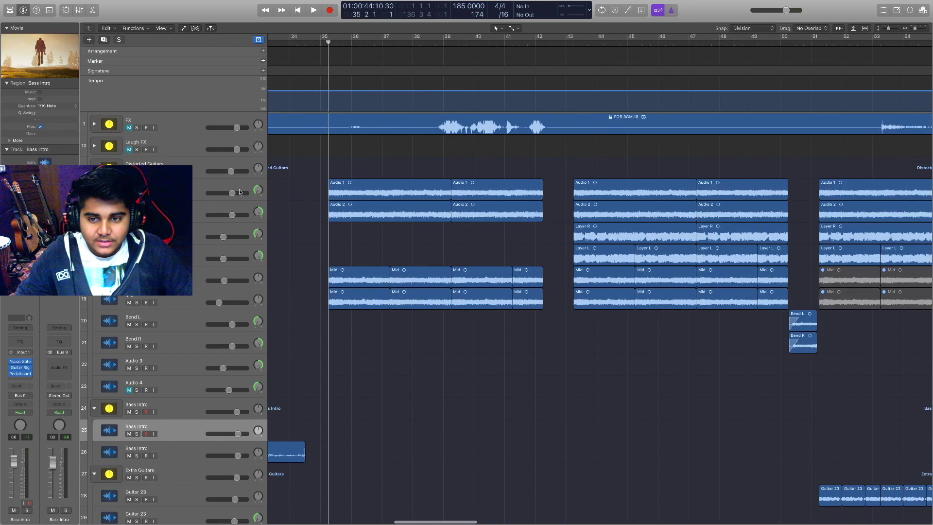
Select the Audio 1 and Audio 2 tracks in the Distorted Guitars stack
left_click(212, 185)
left_click(190, 208, "shift")
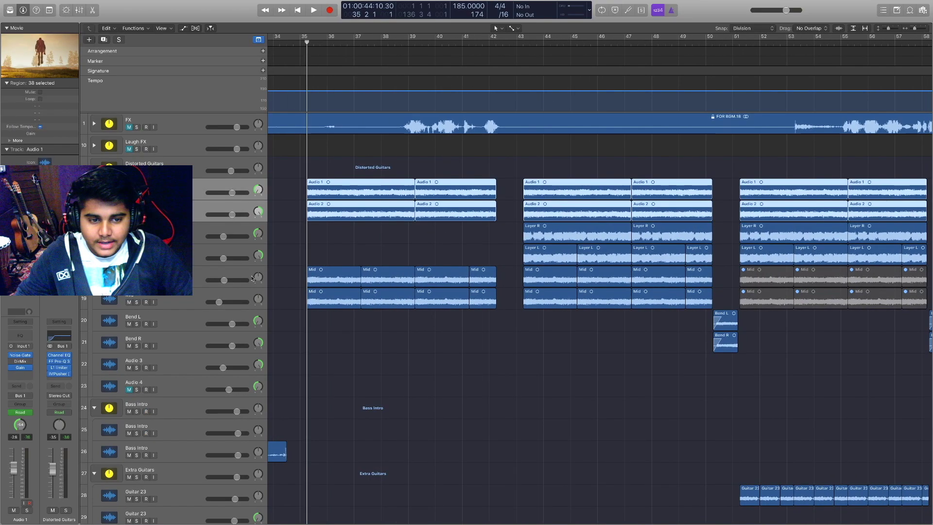
left_click(224, 295, "shift")
left_click(228, 208)
left_click(230, 189, "shift")
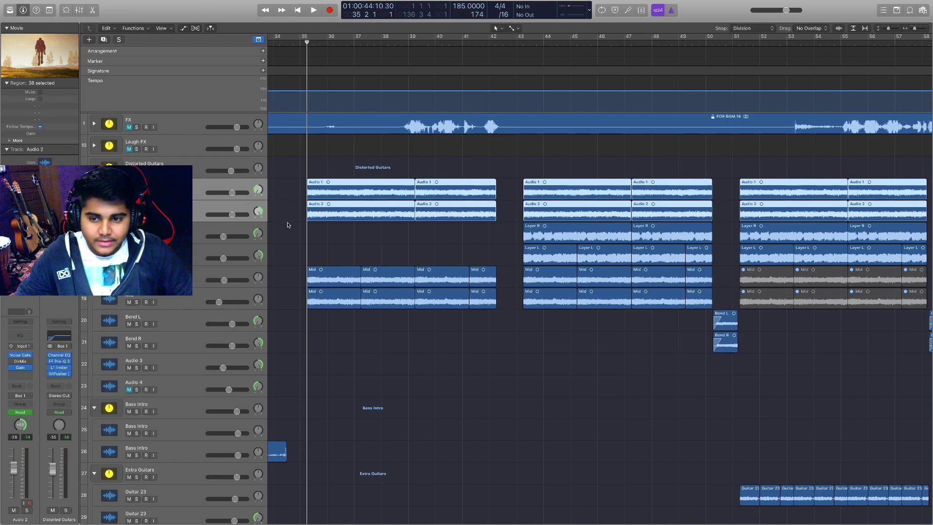
left_click(288, 225)
Solo the Audio 1 and Audio 2 guitar tracks and play them from bar 35 to bar 41
left_click(212, 186)
left_click_drag(137, 193, 137, 215)
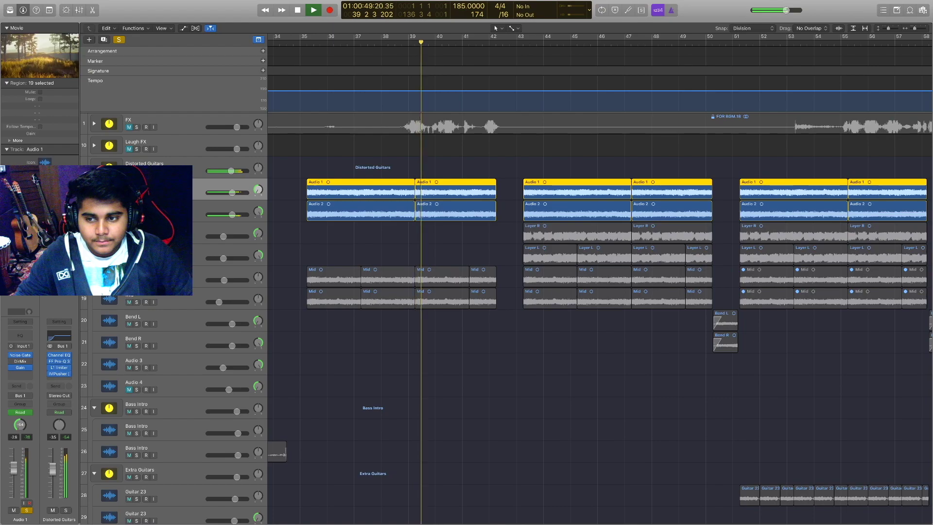
left_click(290, 232)
key("space")
Solo the two Mid guitar tracks instead of Audio 1 and Audio 2 and play them from bar 35 to bar 39
left_click(137, 215)
left_click(137, 192)
left_click_drag(136, 280, 136, 301)
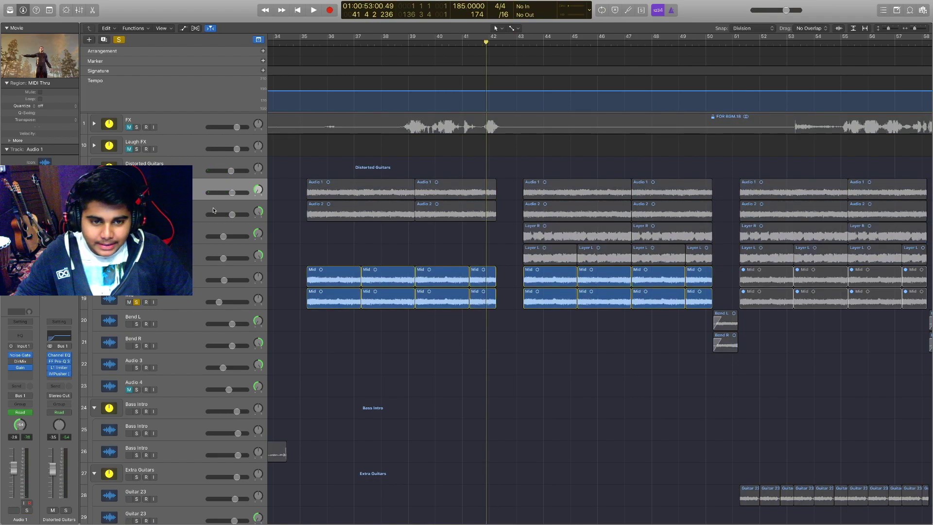
left_click(306, 43)
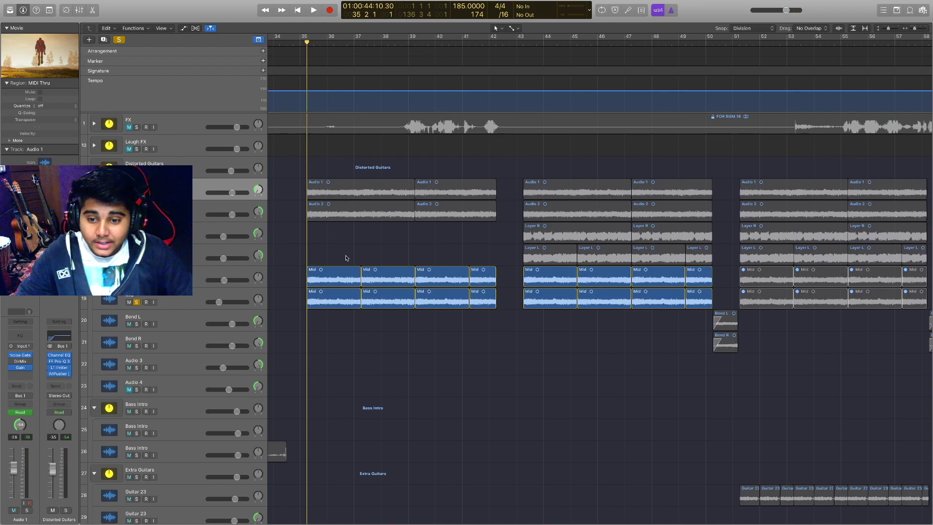
key("space")
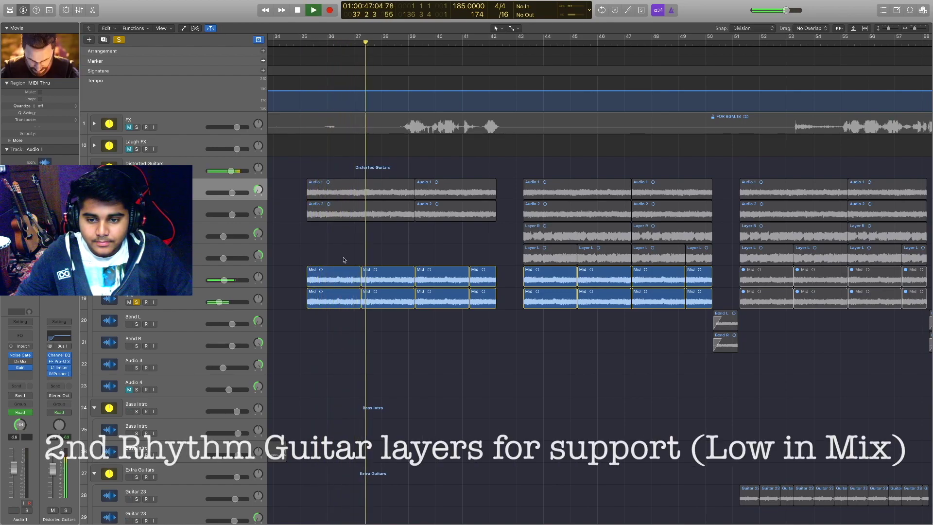
scroll(344, 258, "up", 2)
scroll(344, 258, "up", 4)
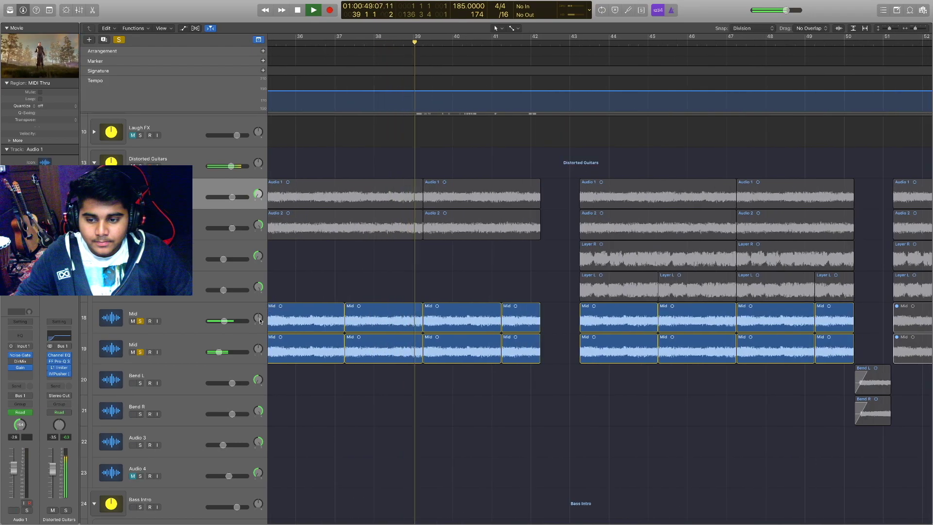
key("space")
Turn off the solo on both Mid tracks and select the upper Mid track
scroll(284, 297, "left", 1)
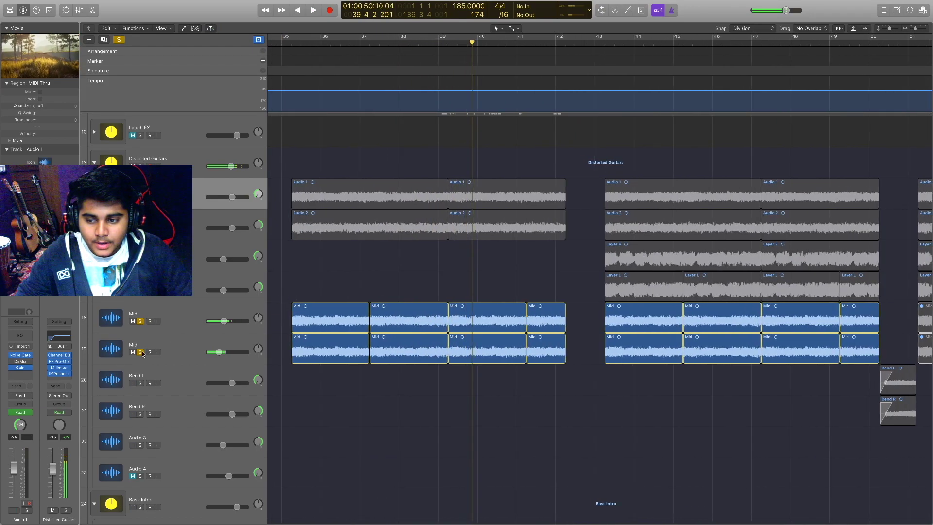
left_click(141, 352)
left_click(140, 322)
left_click(177, 338)
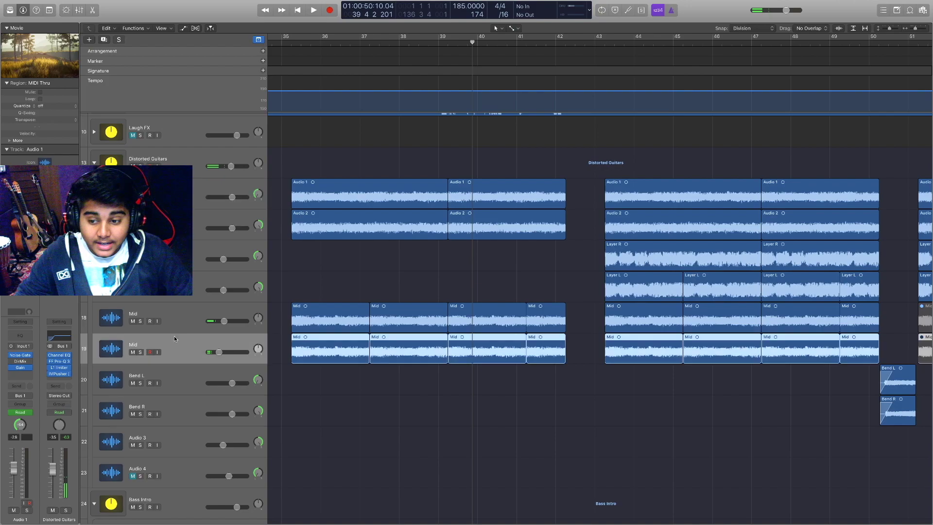
left_click(214, 314)
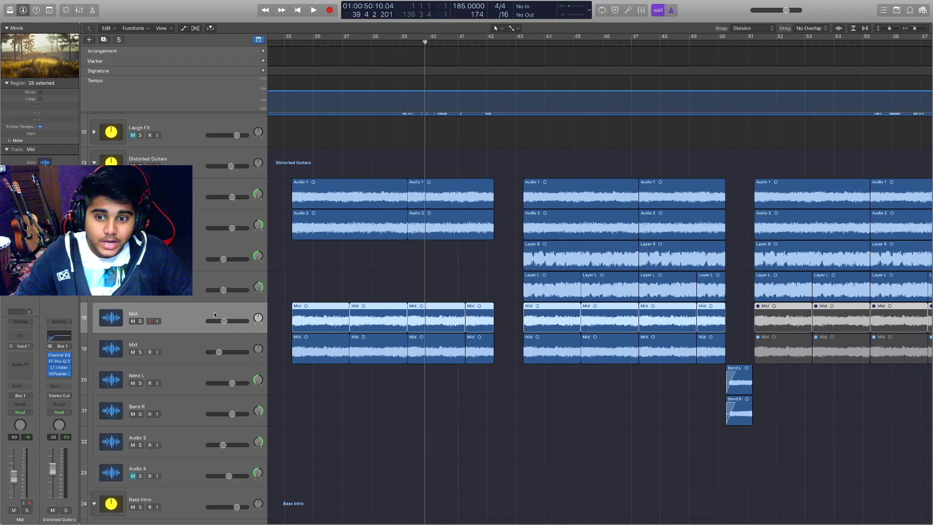
Solo the Layer R and Layer L guitar tracks and play them from bar 43 to bar 50
scroll(376, 50, "right", 5)
left_click(376, 49)
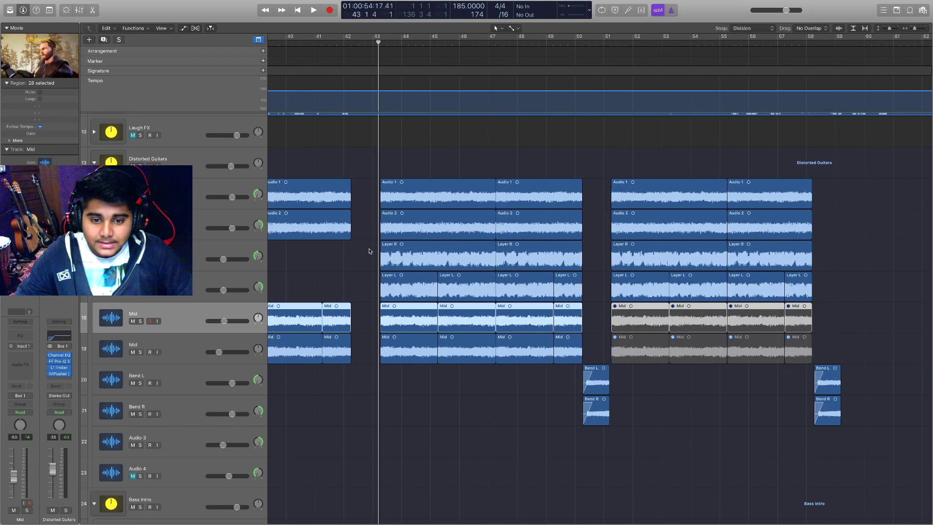
key("space")
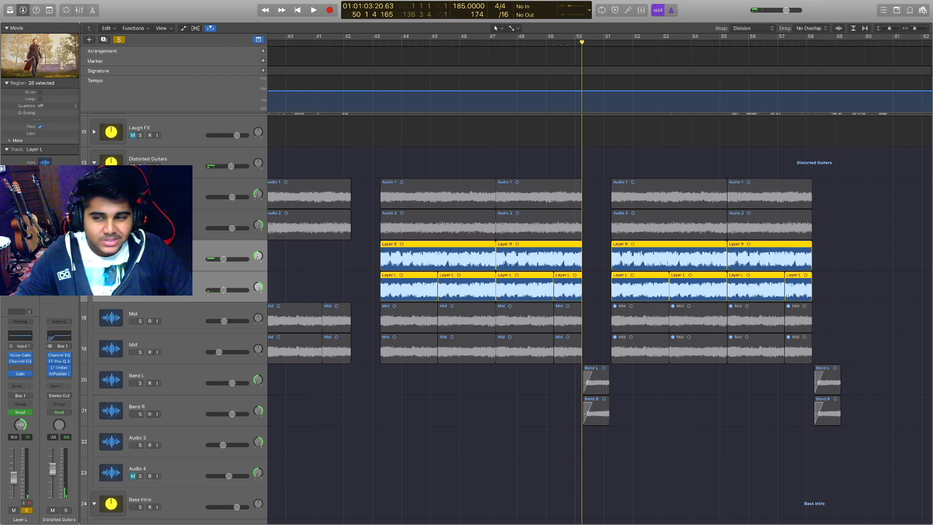
Add Audio 1, Audio 2 and both Mid tracks to the soloed layers and play them all together from bar 43
left_click(140, 228)
left_click(140, 197)
left_click_drag(139, 321, 141, 350)
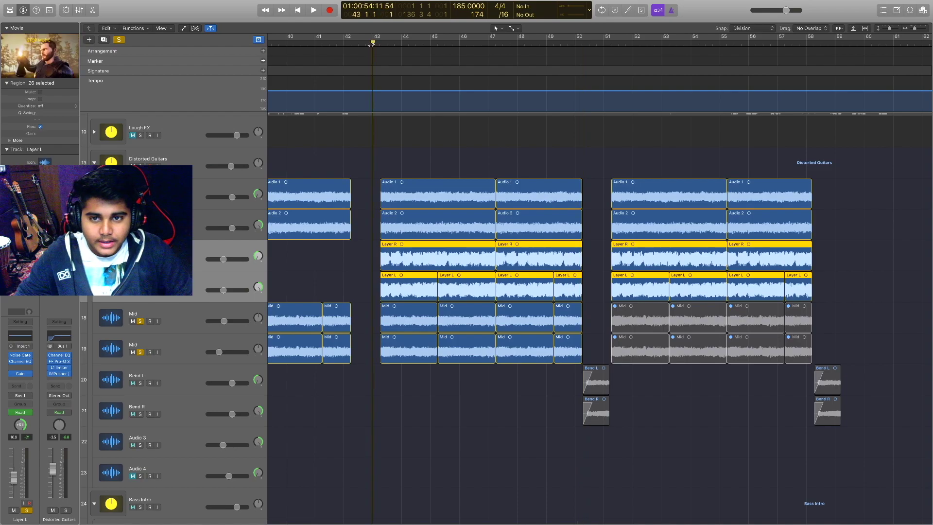
key("space")
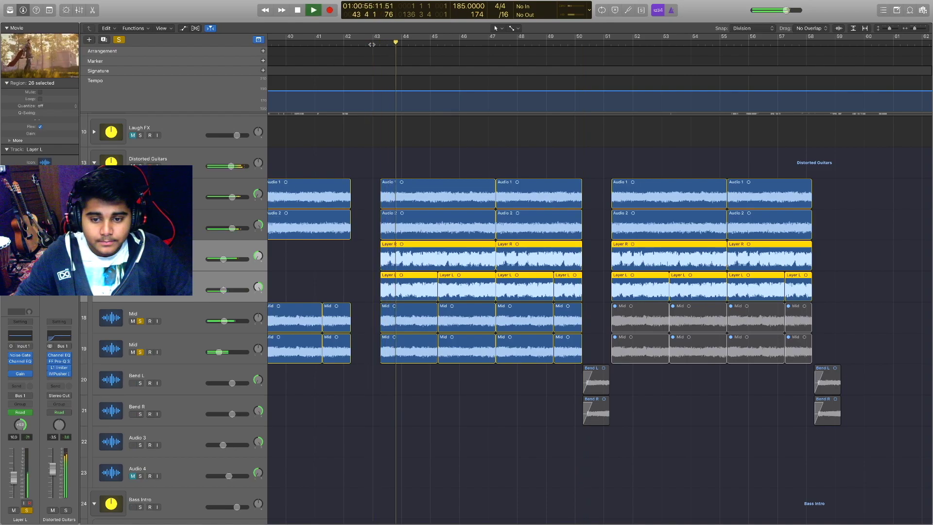
scroll(404, 179, "up", 3)
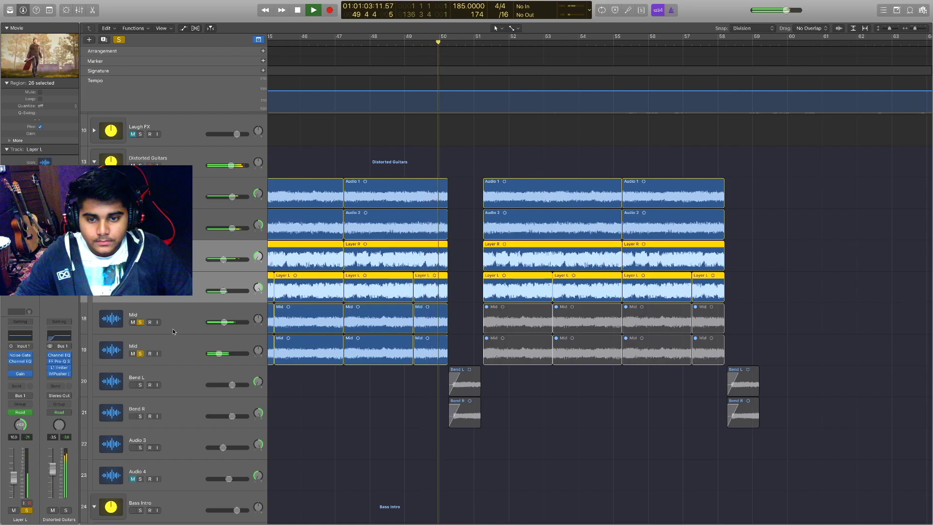
Stop playback at bar 52 and turn off the solo on both Mid tracks, Layer L and Layer R
left_click(140, 354)
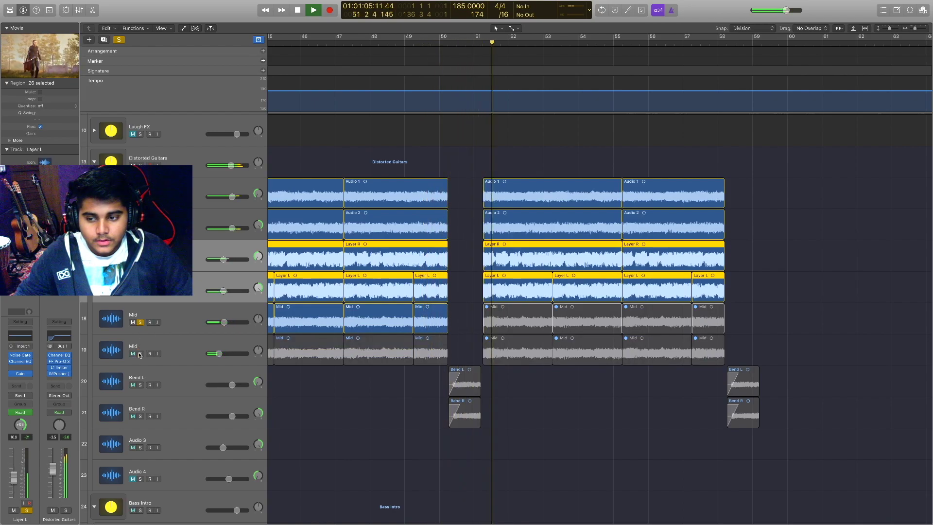
key("space")
left_click(140, 322)
left_click(140, 290)
left_click(140, 260)
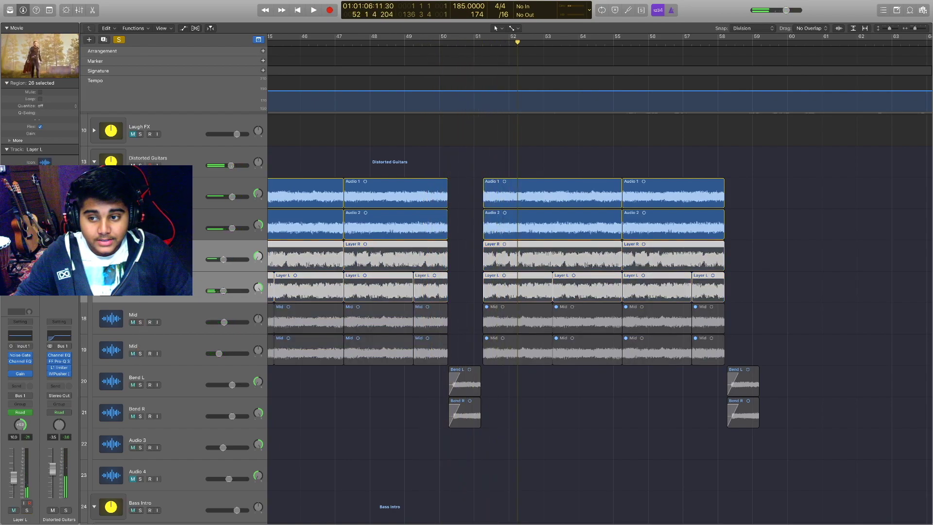
Turn off the solo on the Audio 2 and Audio 1 guitar tracks
left_click(140, 228)
left_click(140, 197)
scroll(337, 236, "left", 2)
scroll(335, 238, "down", 5)
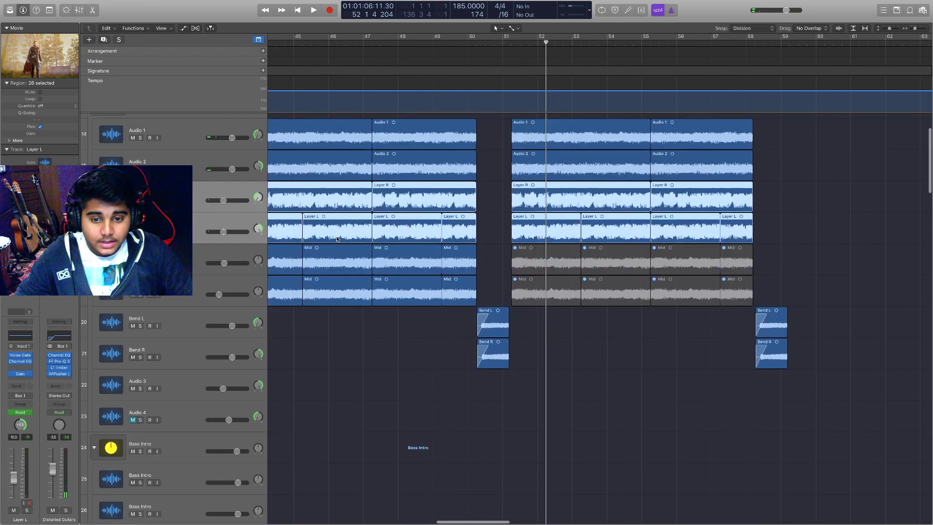
Select the Bend R and Bend L tracks, solo them and play their regions from bar 50
scroll(335, 237, "up", 4)
scroll(334, 237, "left", 1)
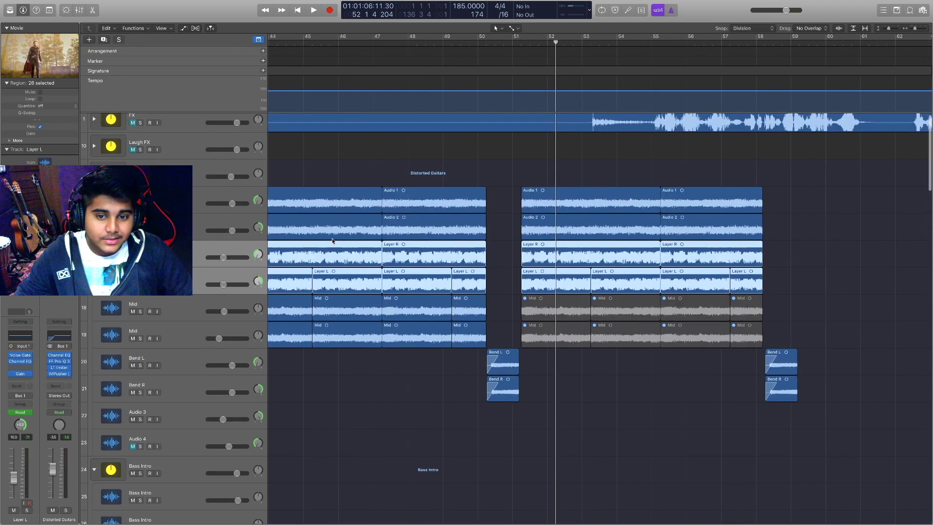
scroll(333, 240, "up", 2)
scroll(332, 241, "left", 1)
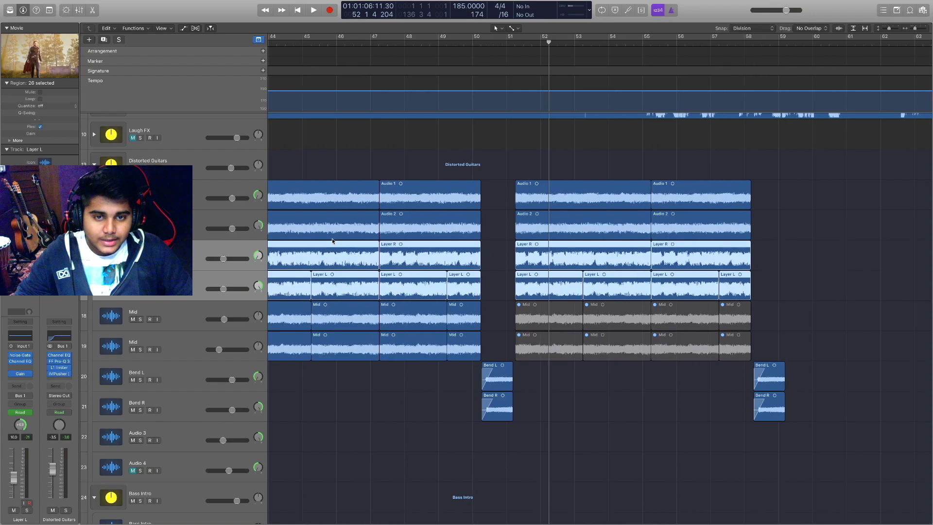
scroll(333, 241, "right", 2)
scroll(336, 253, "down", 5)
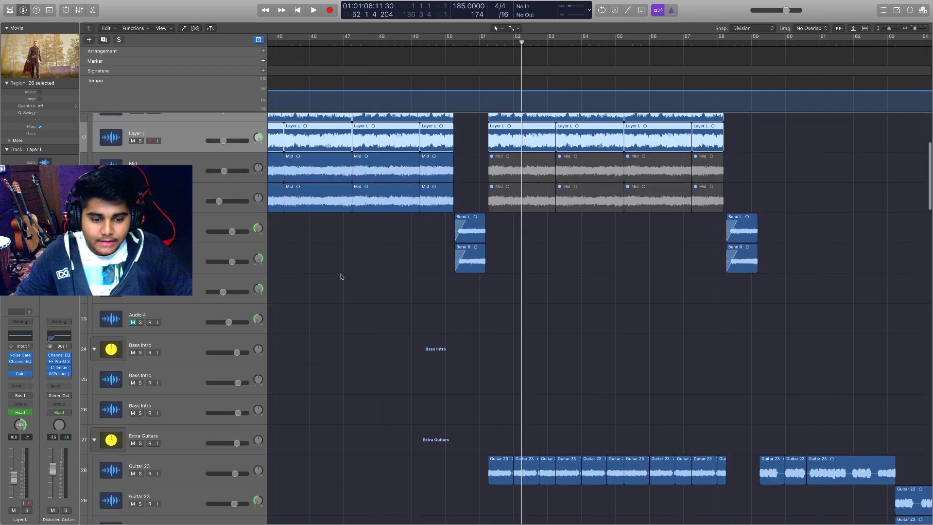
scroll(341, 277, "right", 2)
left_click(184, 253)
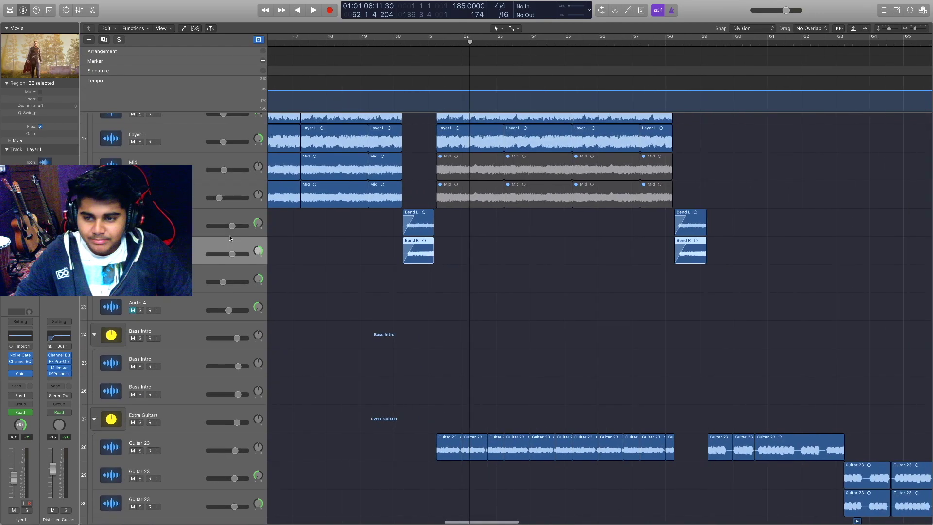
left_click(185, 225, "shift")
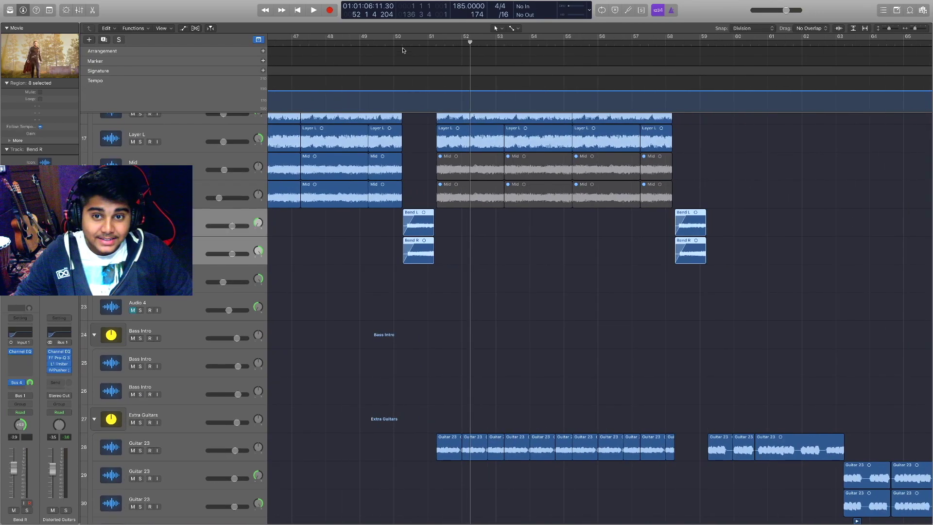
left_click(402, 51)
key("ctrl+s")
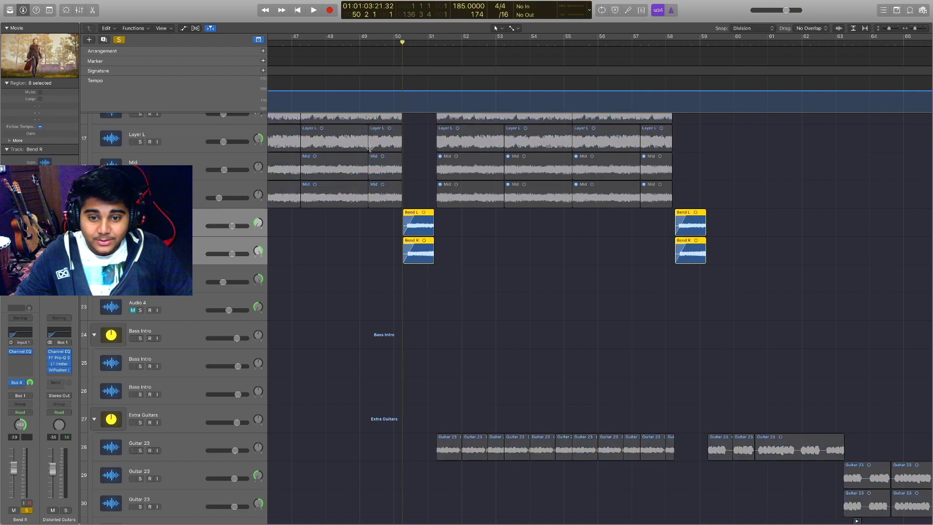
key("space")
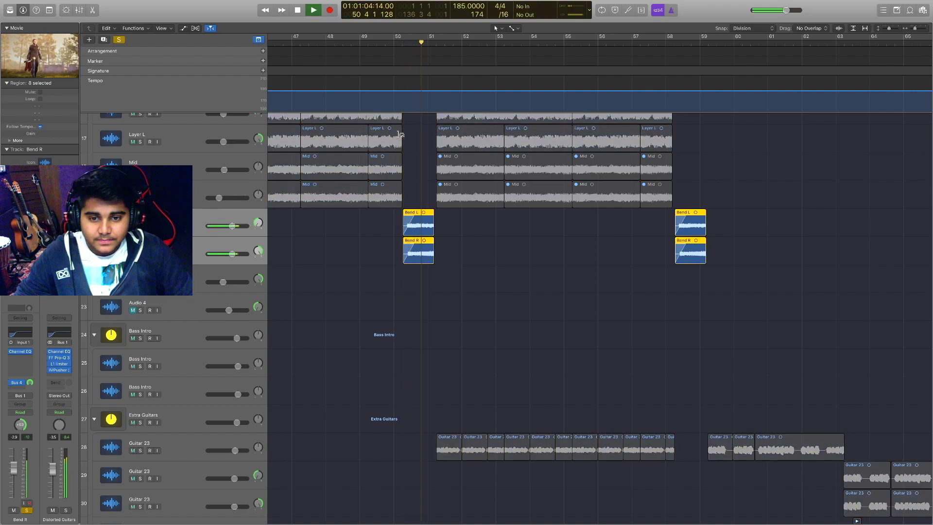
key("space")
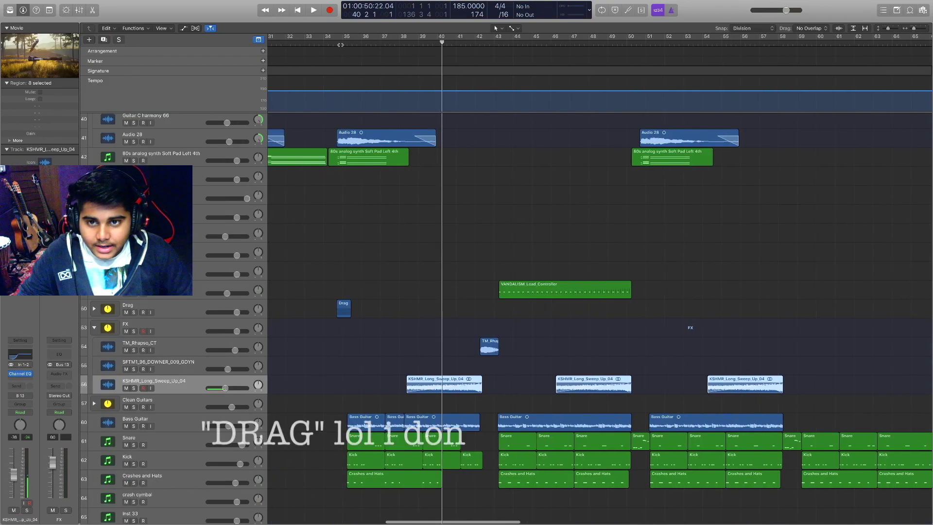
Solo the Drag track stack and play its region from bar 34
left_click(134, 312)
key("space")
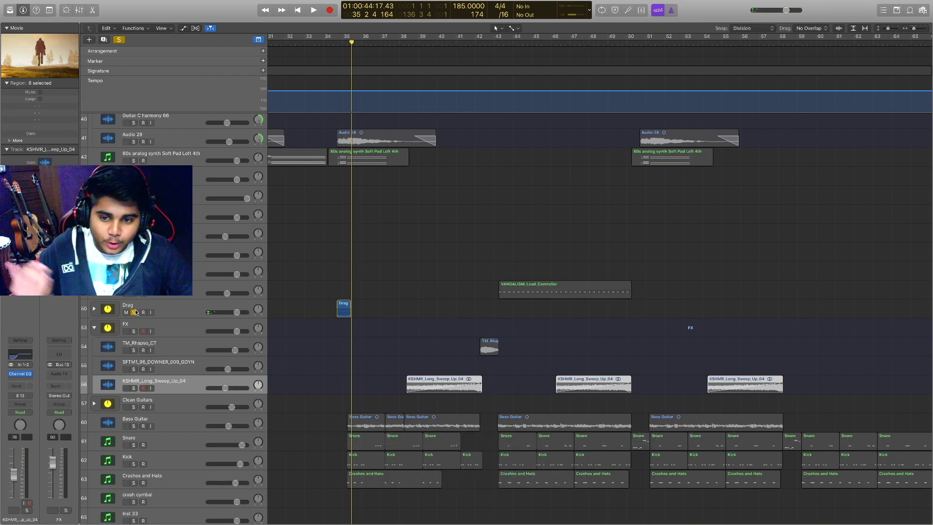
left_click(329, 43)
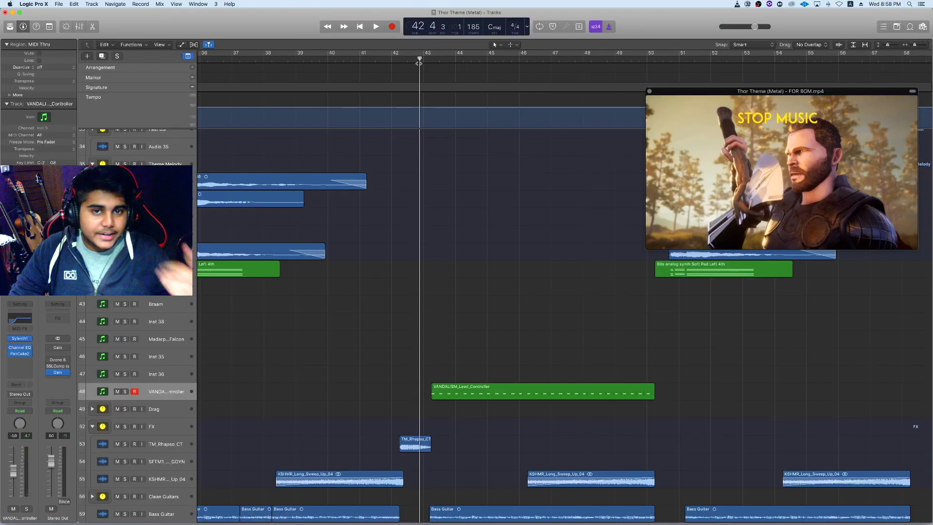
Move the playhead to bar 43, solo the VANDALISM_Lead_Controller track and play it through to bar 50
key("super+Up")
key("super+Up")
mouse_move(419, 58)
left_mouse_down()
mouse_move(479, 59)
mouse_move(432, 59)
left_mouse_up()
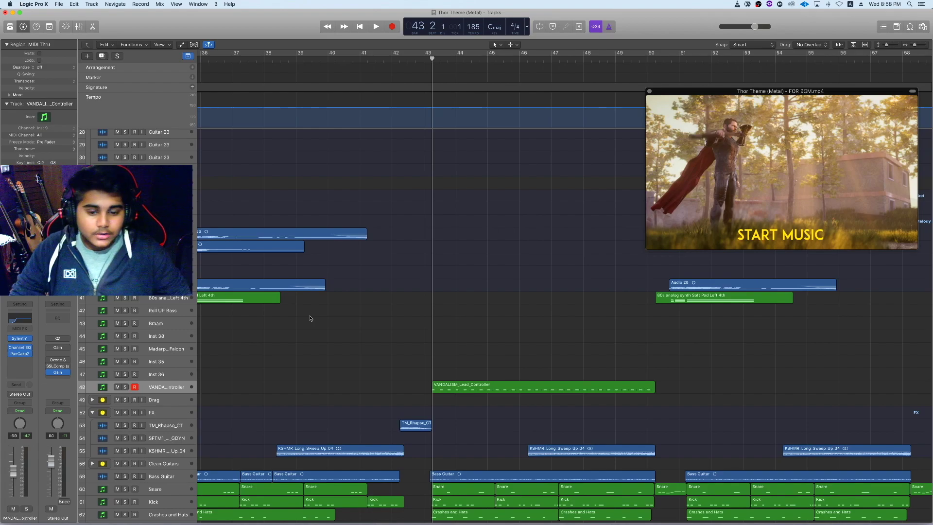
key("s")
key("space")
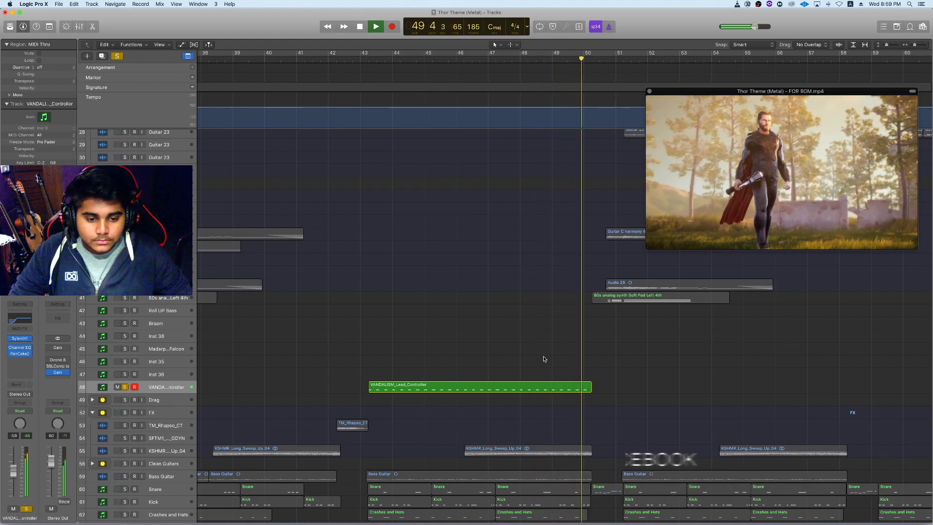
key("space")
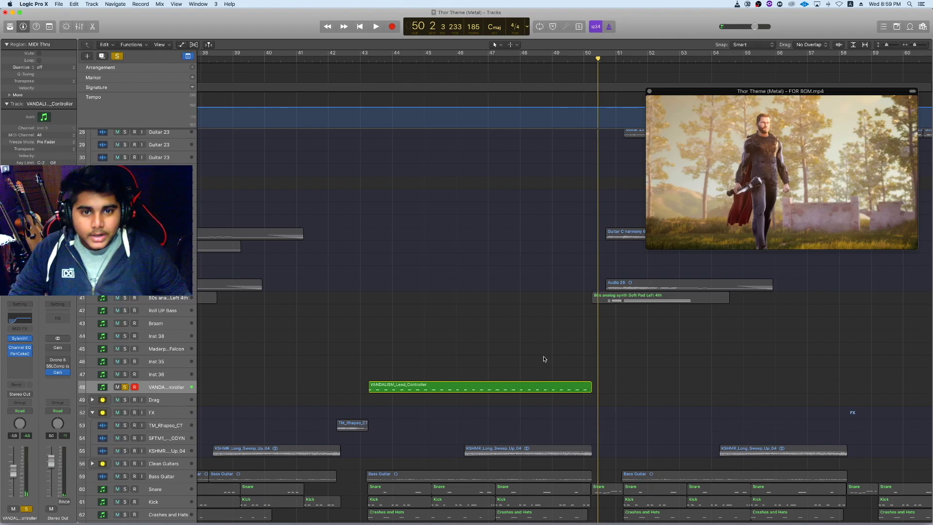
Open the VANDALISM_Lead_Controller region in the Piano Roll and show its Pitch Bend curve and the list of available controllers
double_click(506, 387)
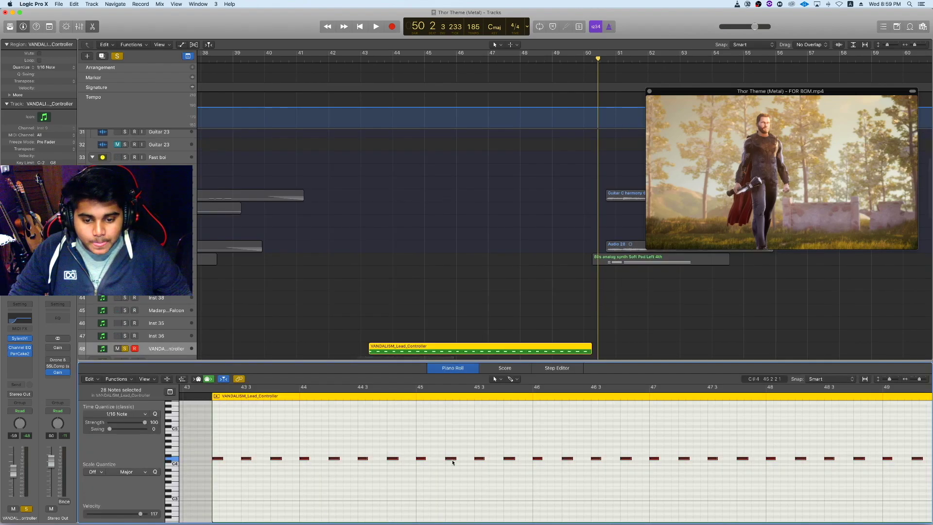
left_click(182, 379)
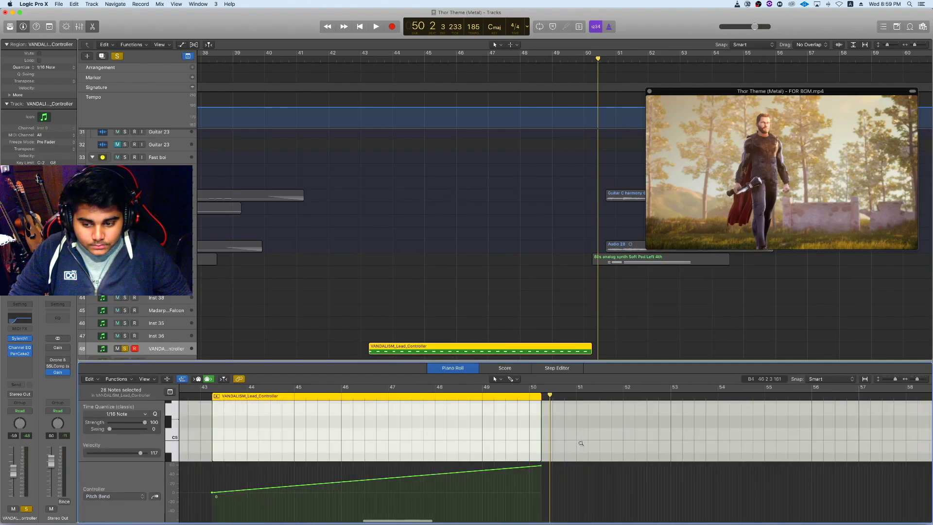
left_click(113, 496)
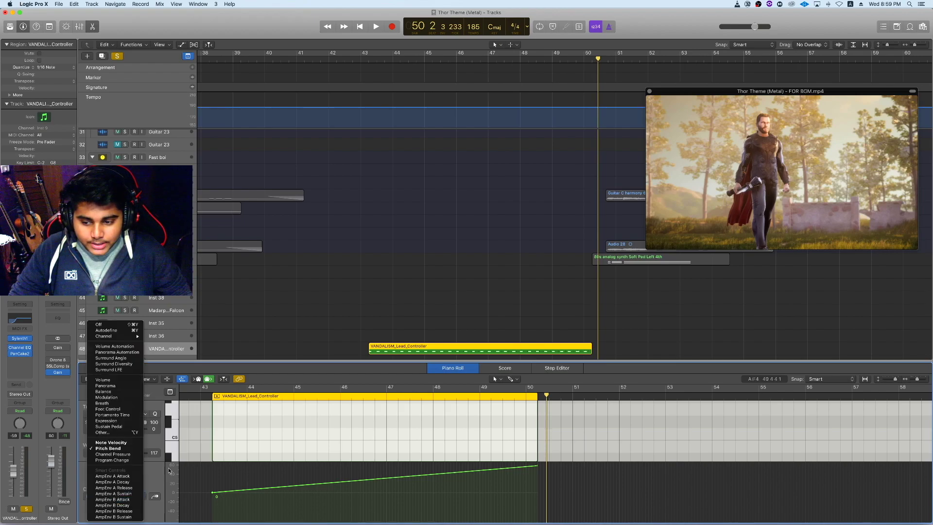
left_click(244, 491)
scroll(286, 319, "down", 3)
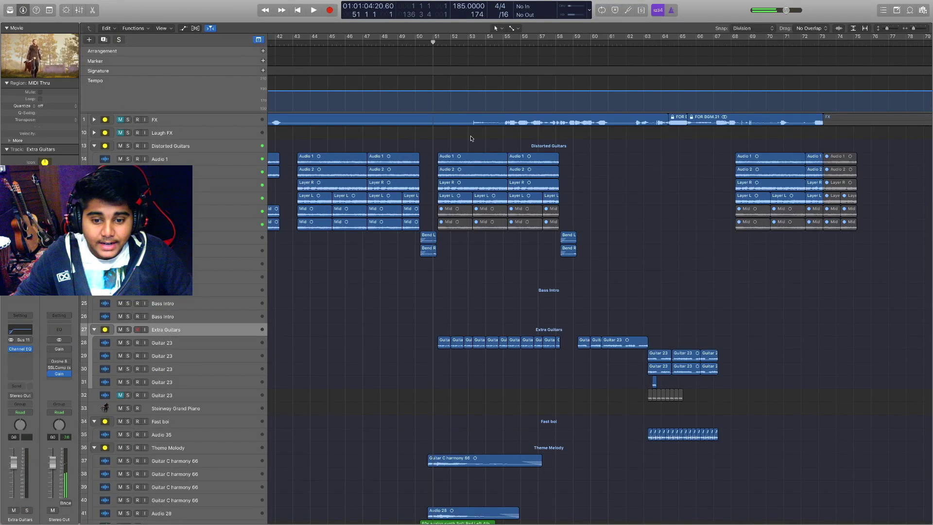
Solo the Extra Guitars track stack and play it from bar 51 to bar 58
scroll(537, 241, "up", 4)
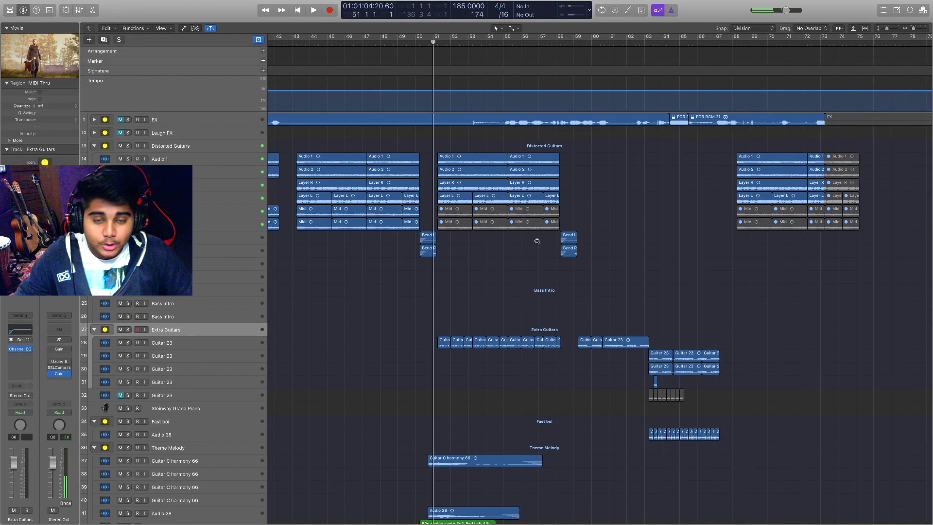
scroll(535, 240, "up", 2)
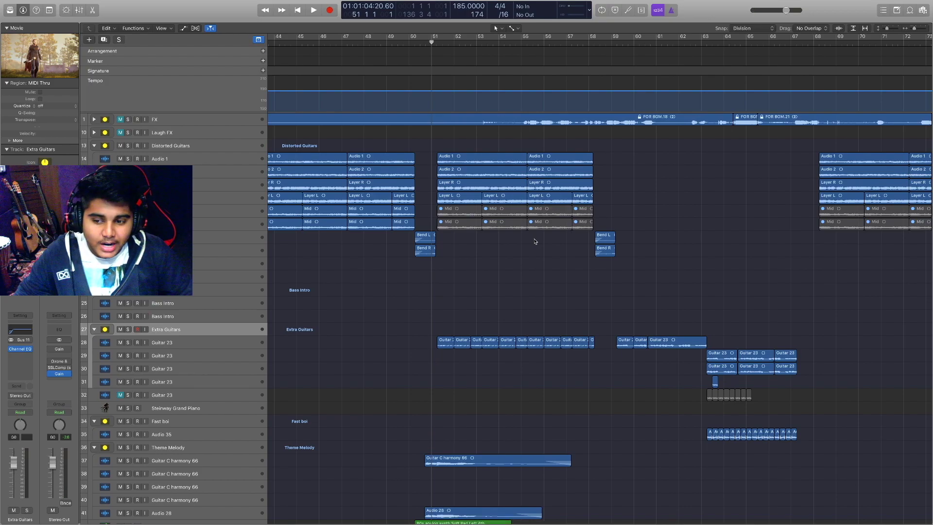
scroll(516, 258, "up", 4)
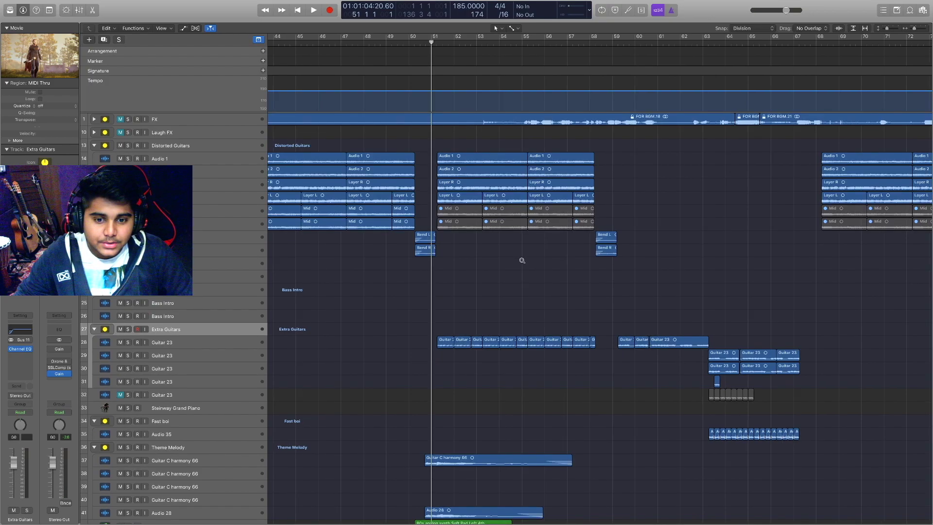
scroll(522, 260, "up", 2)
scroll(521, 262, "up", 2)
scroll(521, 262, "right", 1)
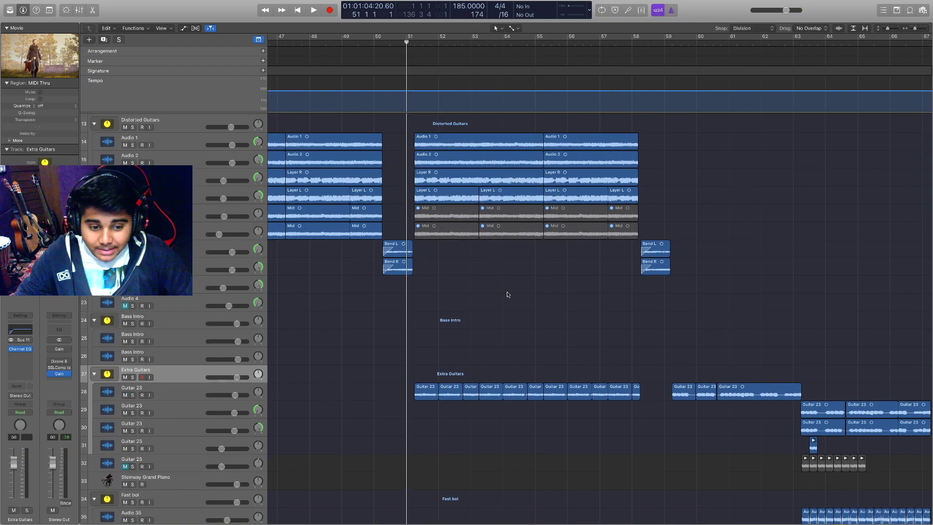
scroll(507, 294, "up", 2)
key("s")
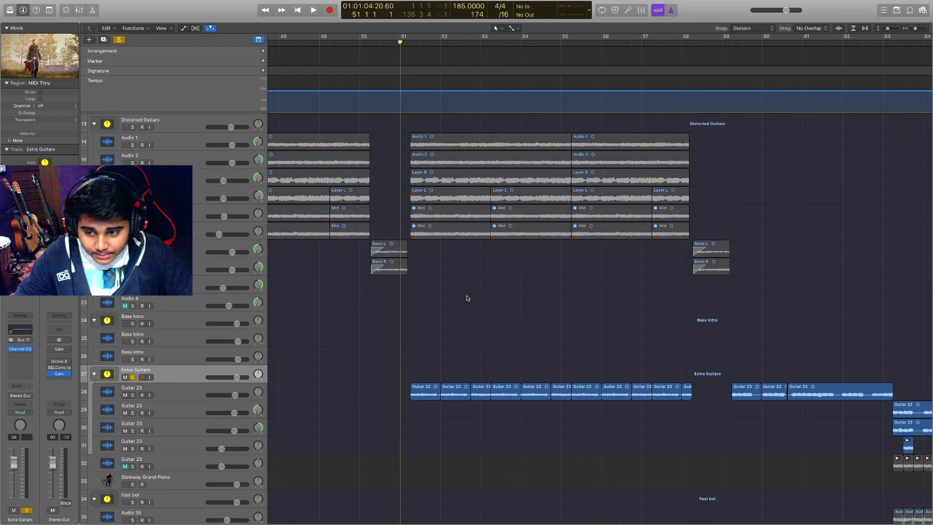
key("space")
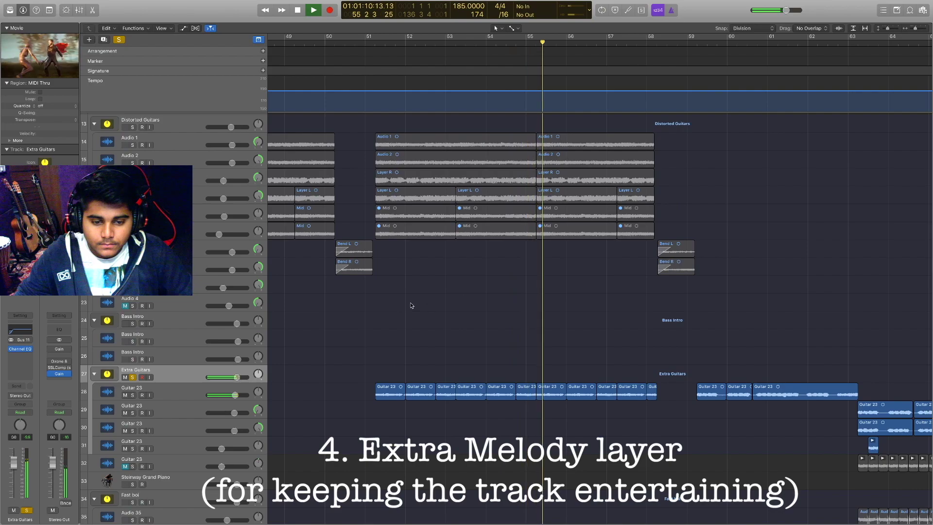
scroll(411, 305, "right", 2)
scroll(411, 305, "right", 3)
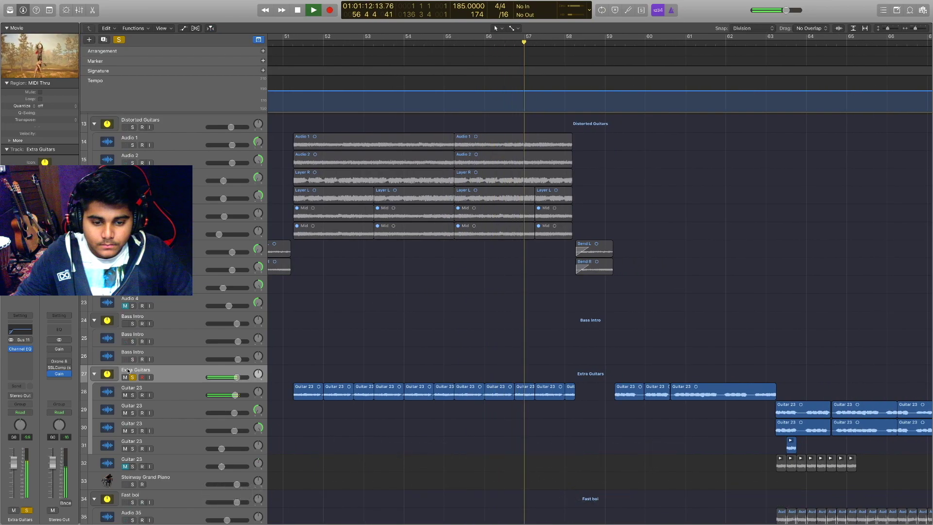
key("space")
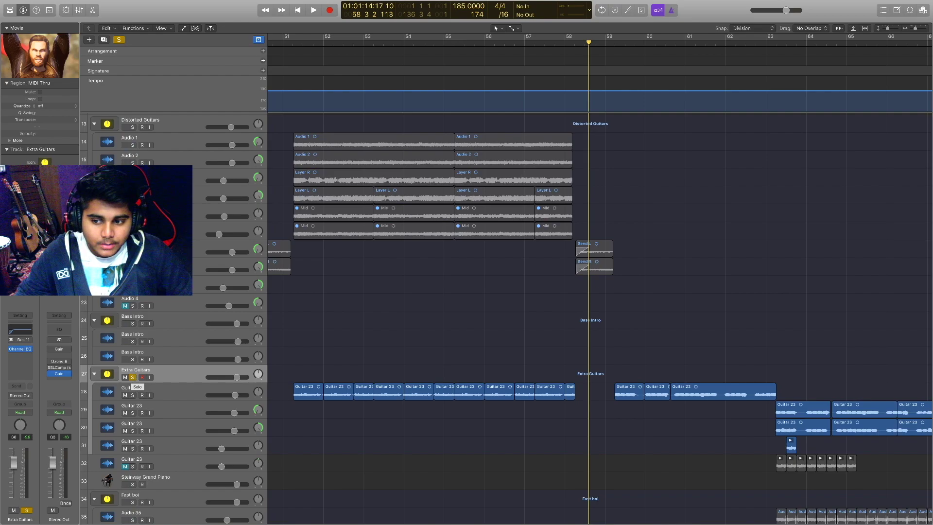
Solo Distorted Guitars as well and play it together with Extra Guitars from bar 51
left_click(132, 128)
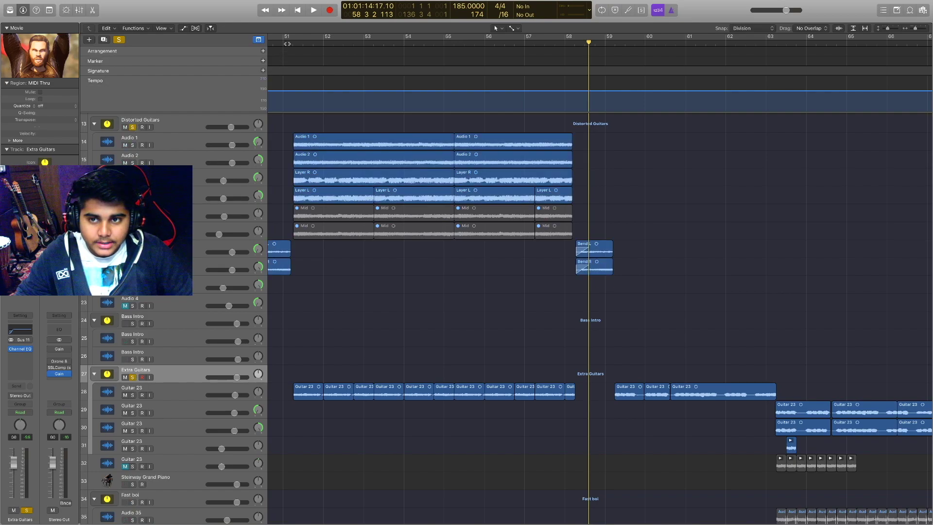
left_click(289, 44)
key("space")
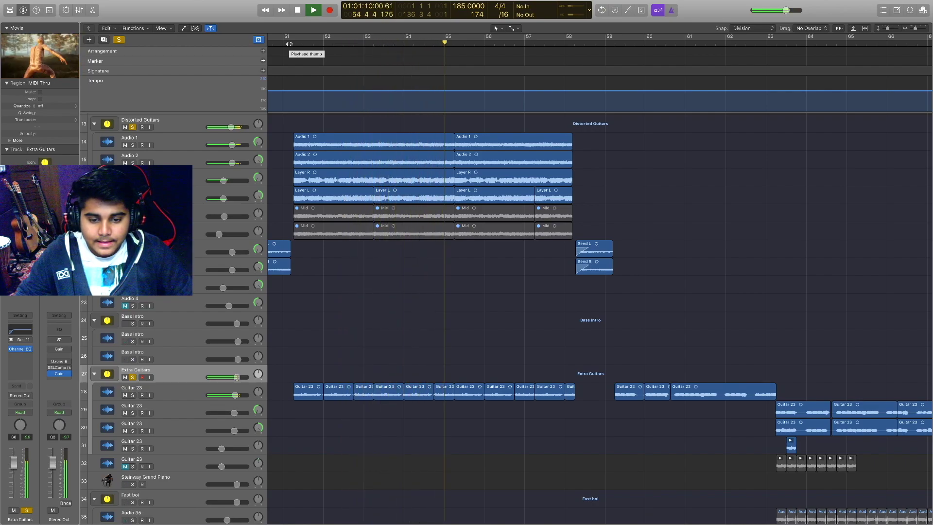
left_click(125, 306)
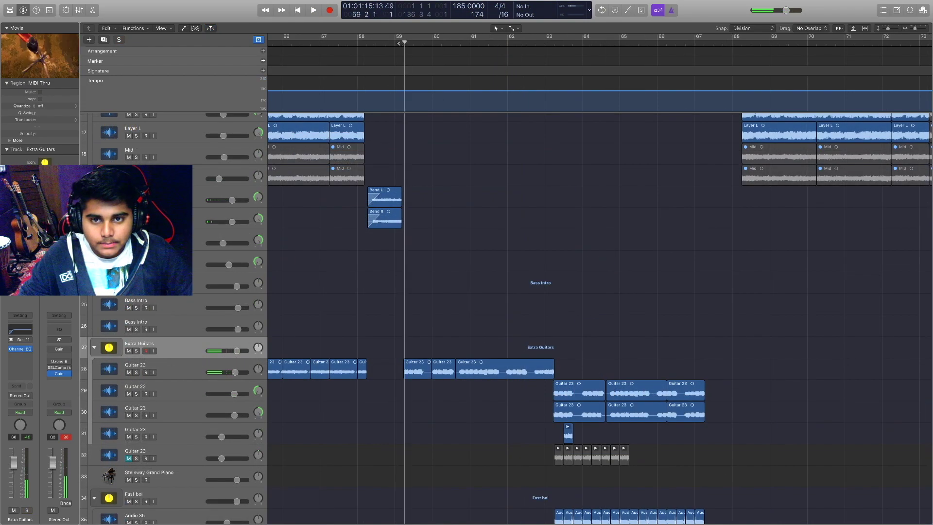
Place the playhead at bar 59, solo the first Guitar 23 track in Extra Guitars and play it
left_click(401, 43)
key("super+Right")
scroll(627, 316, "right", 2)
scroll(628, 325, "down", 4)
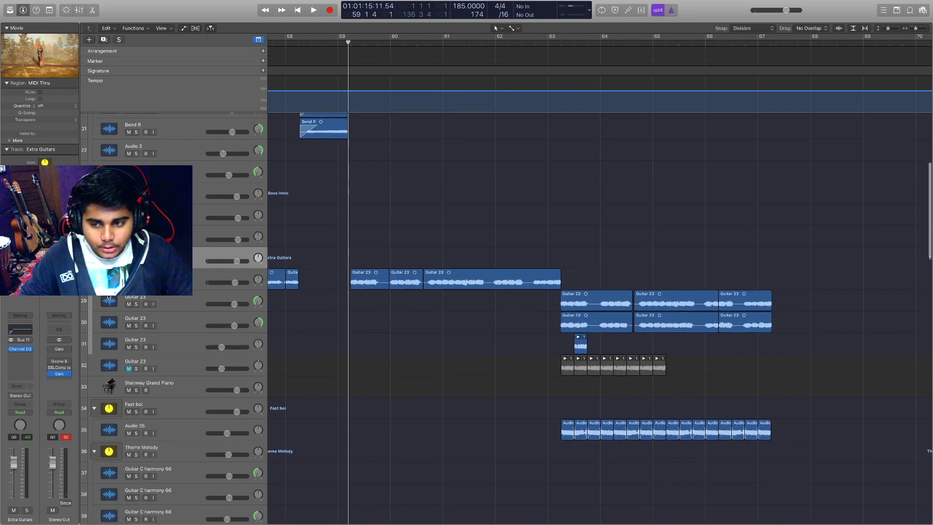
left_click(110, 287)
key("s")
key("space")
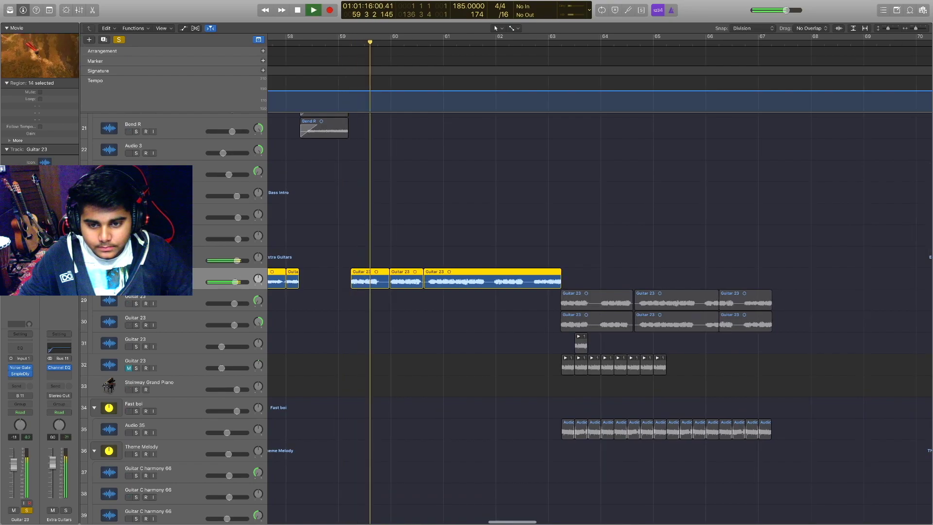
Solo the next two Guitar 23 tracks during playback, then clear the solos and stop at bar 67
left_click(136, 303)
left_click(137, 325)
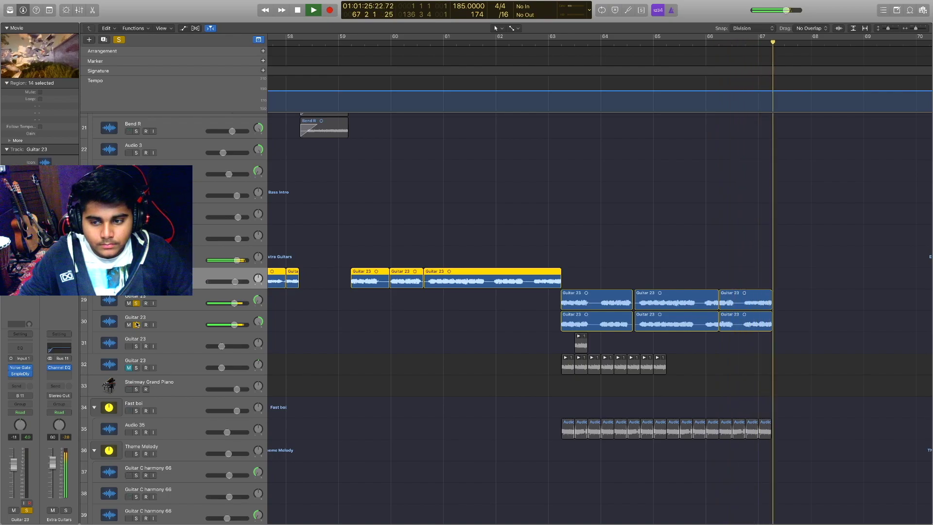
left_click(136, 324)
key("space")
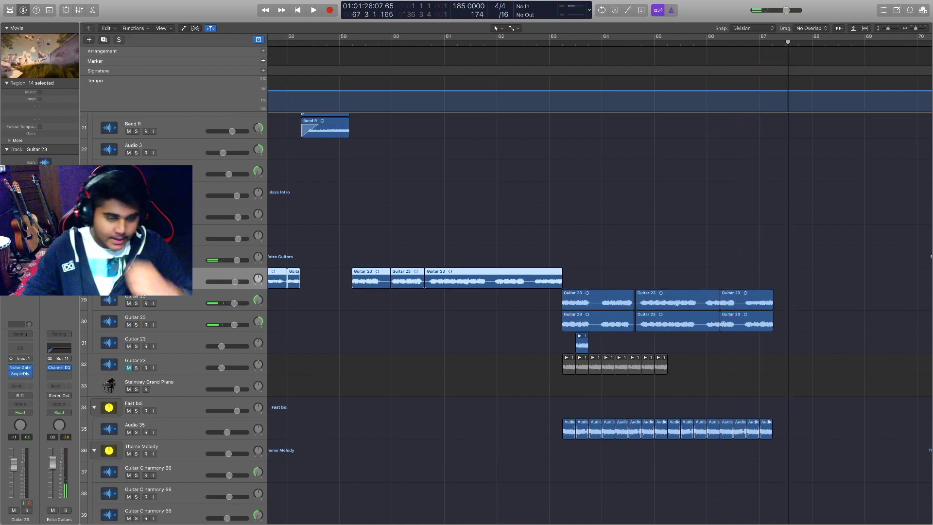
scroll(356, 238, "down", 3)
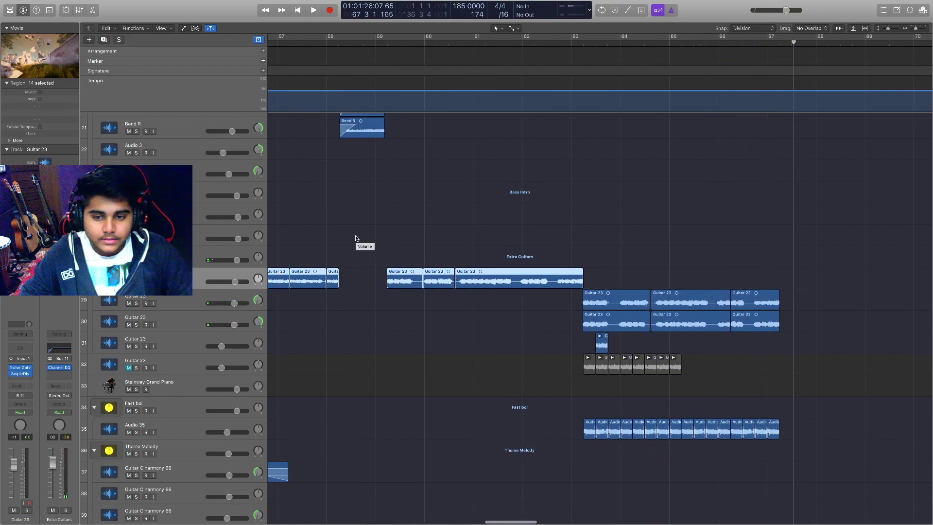
scroll(419, 227, "right", 1)
scroll(417, 227, "up", 2)
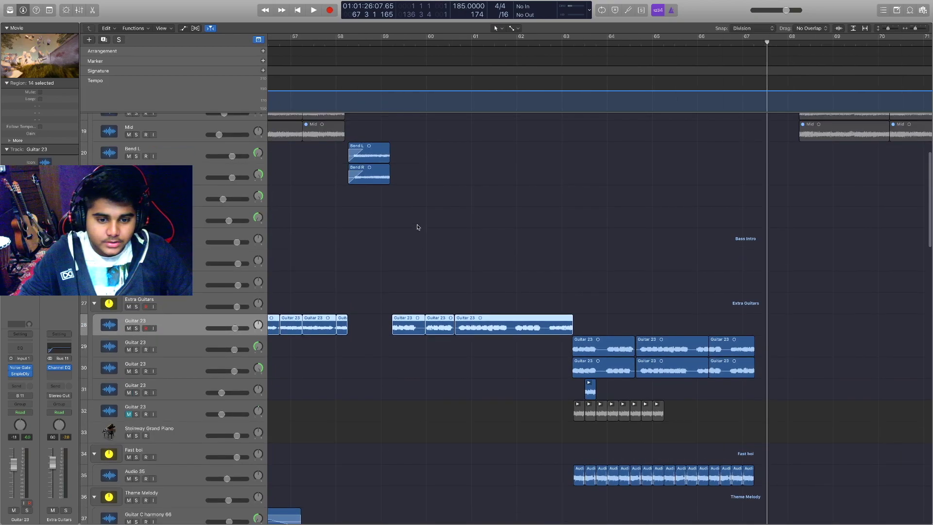
Play the full mix from bar 59 to bar 67 to hear the Extra Guitars in context
left_click(455, 230)
left_click(391, 44)
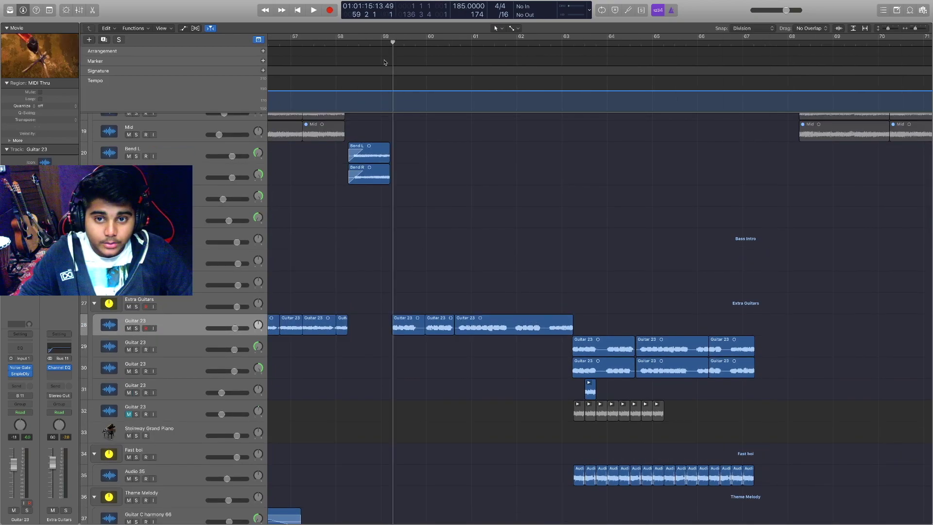
key("space")
scroll(347, 144, "up", 1)
scroll(347, 144, "down", 3)
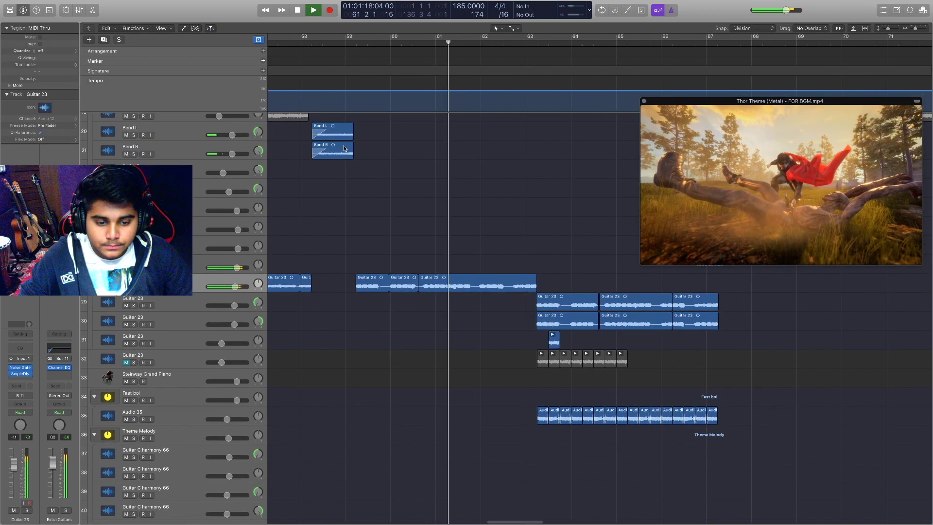
scroll(344, 148, "down", 2)
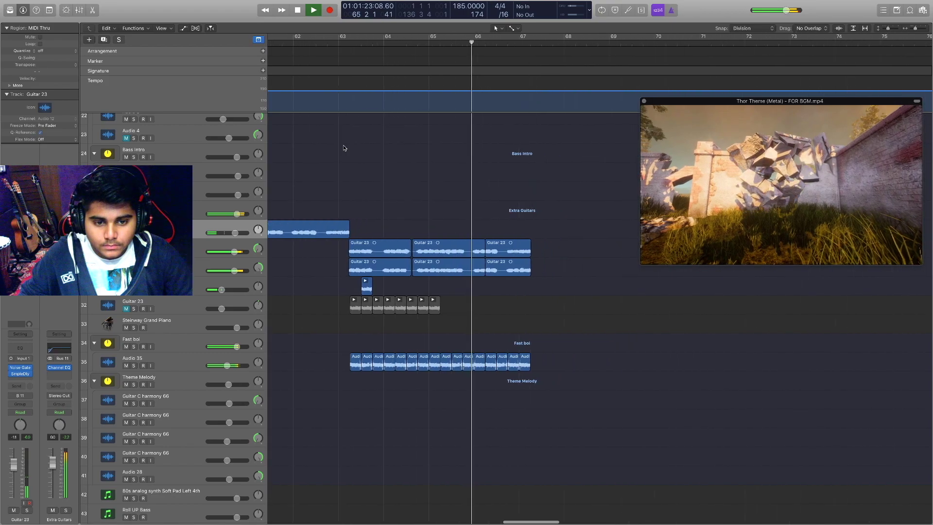
key("space")
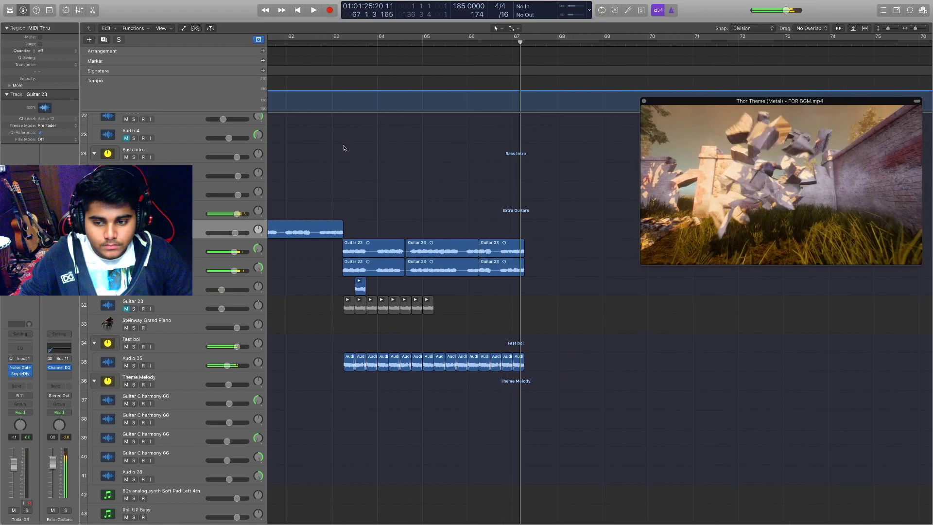
Solo the Audio 35 track in the Fast boi stack and play it from bar 63 to bar 66
left_click(197, 355)
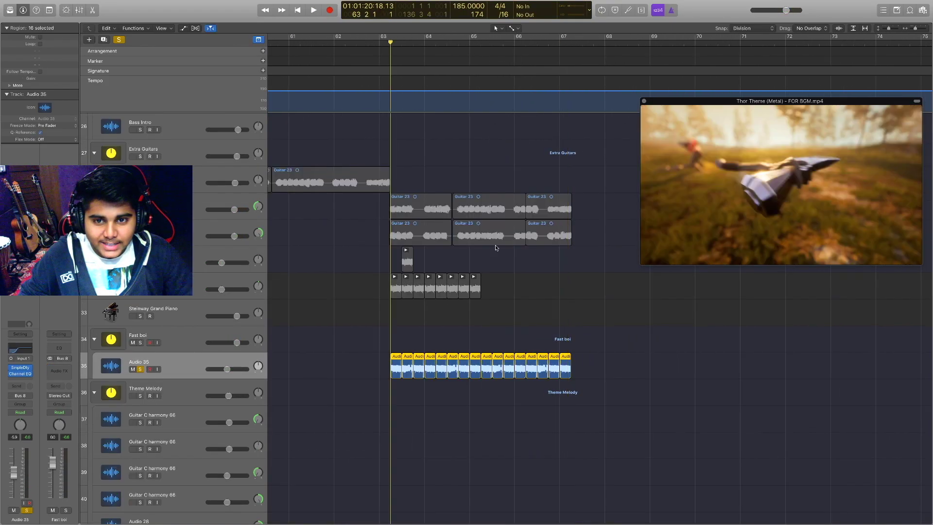
scroll(499, 256, "up", 5)
scroll(500, 258, "right", 2)
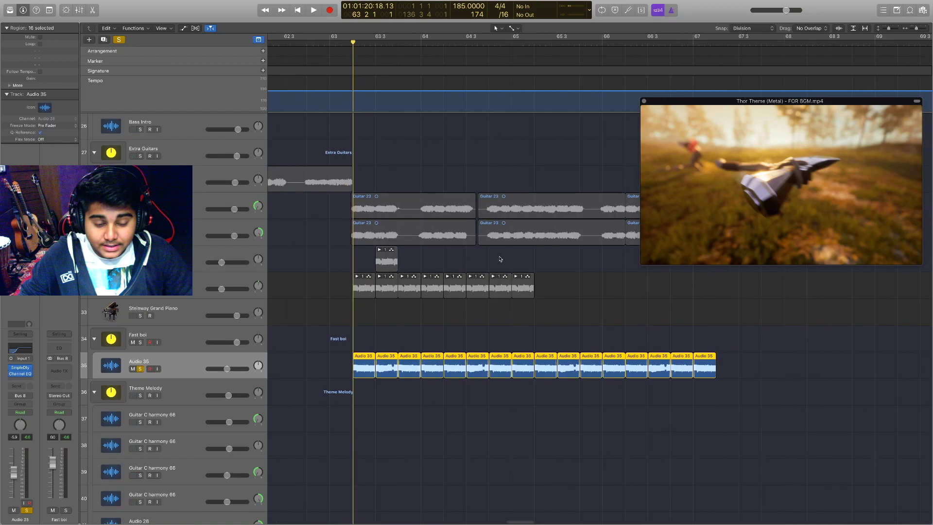
scroll(500, 257, "up", 4)
scroll(500, 257, "down", 1)
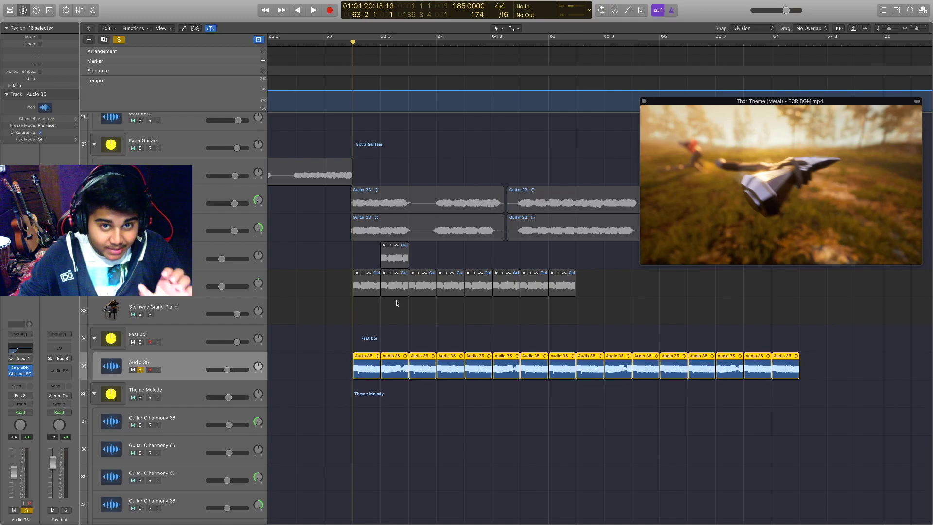
key("space")
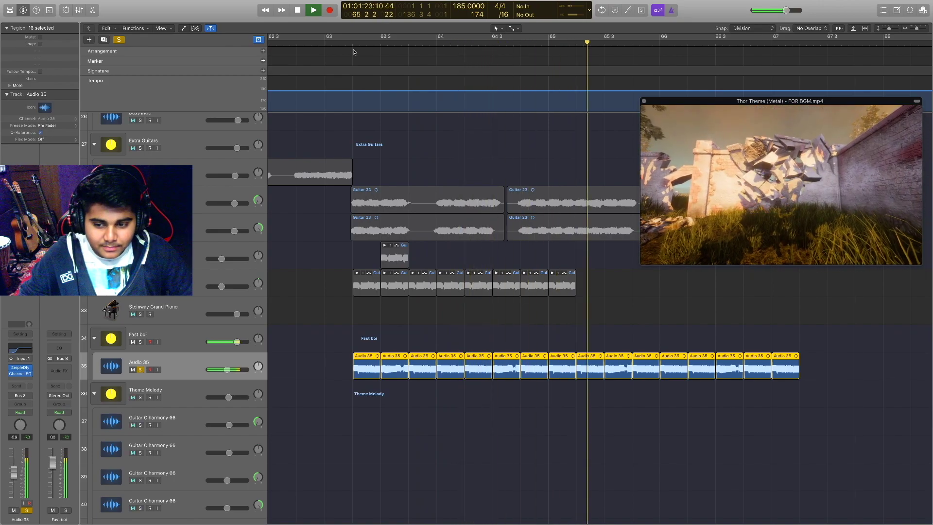
key("space")
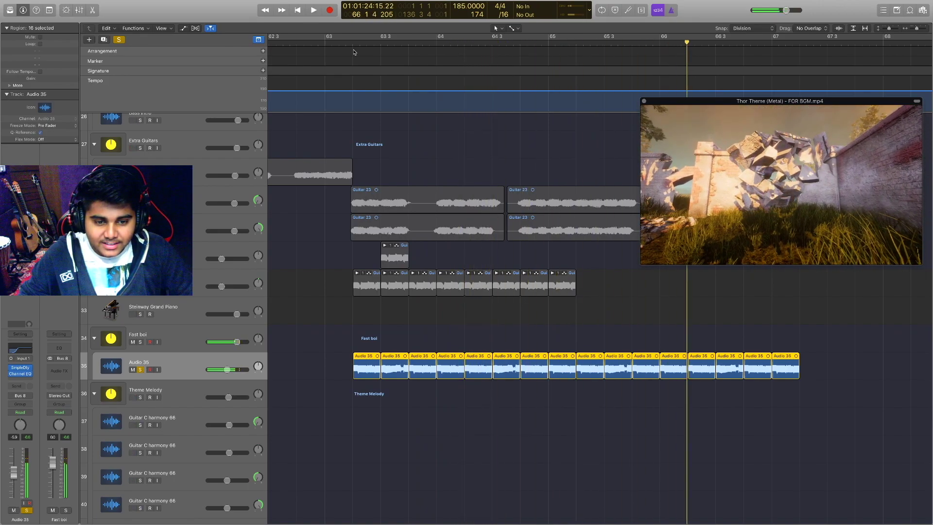
Clear the Audio 35 solo and play the full mix from bar 63 to bar 67
key("ctrl+s")
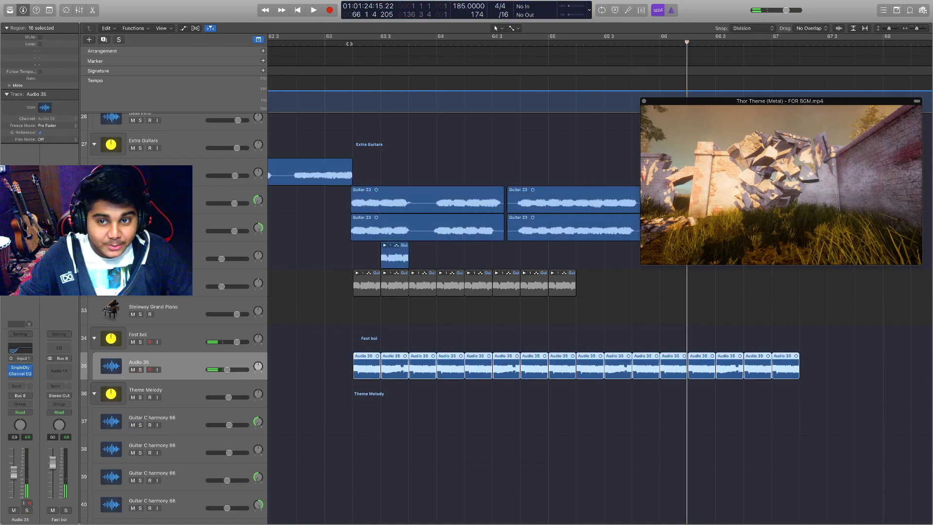
left_click(345, 41)
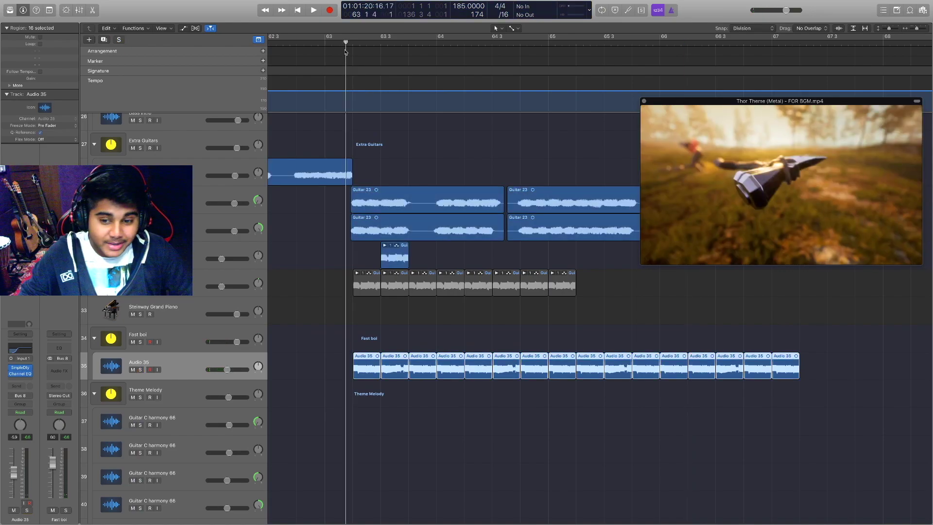
key("space")
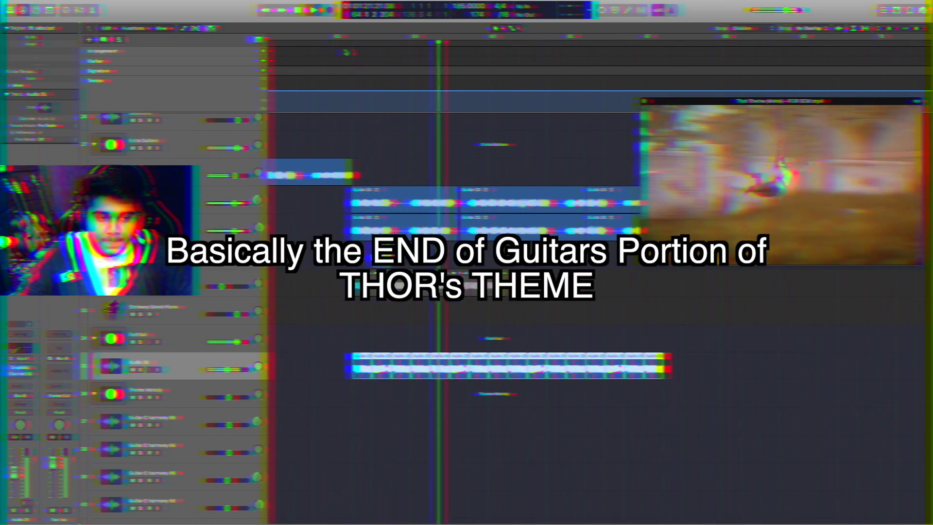
key("super+Left")
key("super+Up")
scroll(344, 52, "down", 2)
scroll(343, 52, "right", 2)
scroll(343, 52, "down", 7)
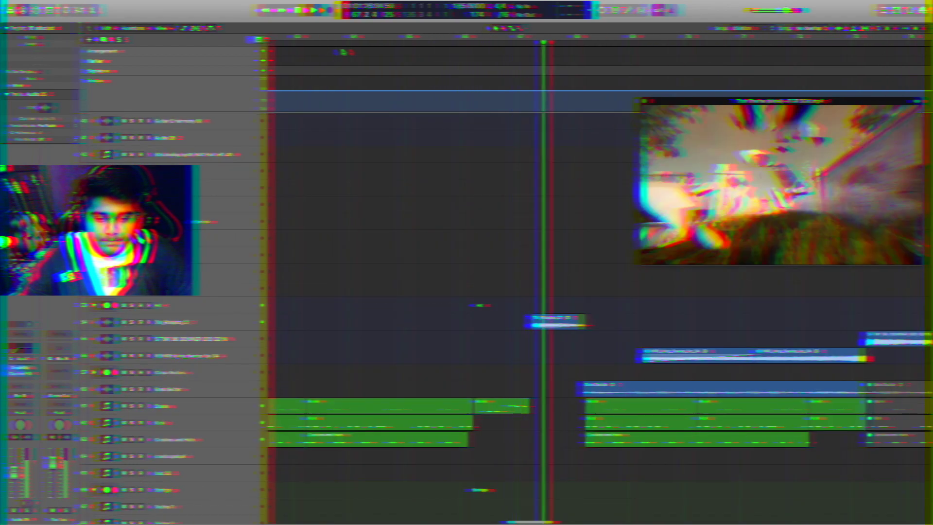
key("space")
scroll(339, 52, "down", 3)
scroll(338, 52, "up", 4)
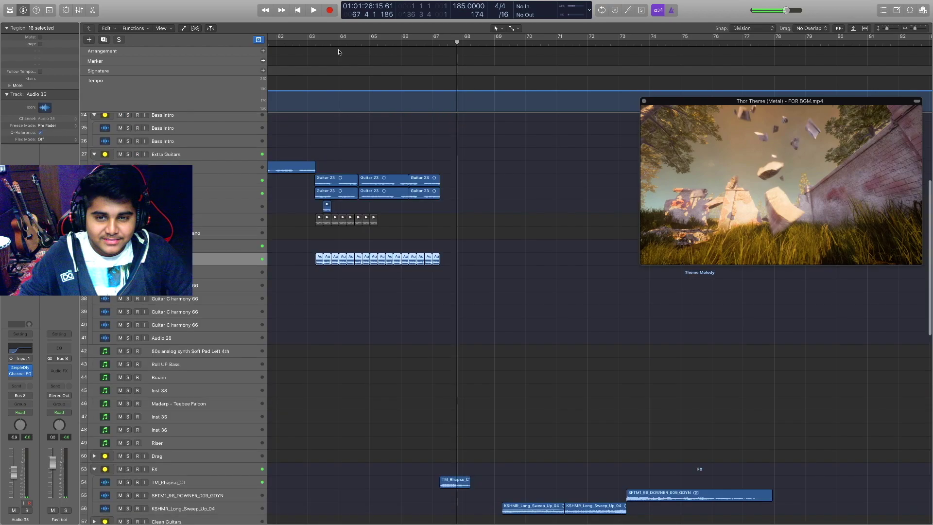
scroll(354, 315, "up", 1)
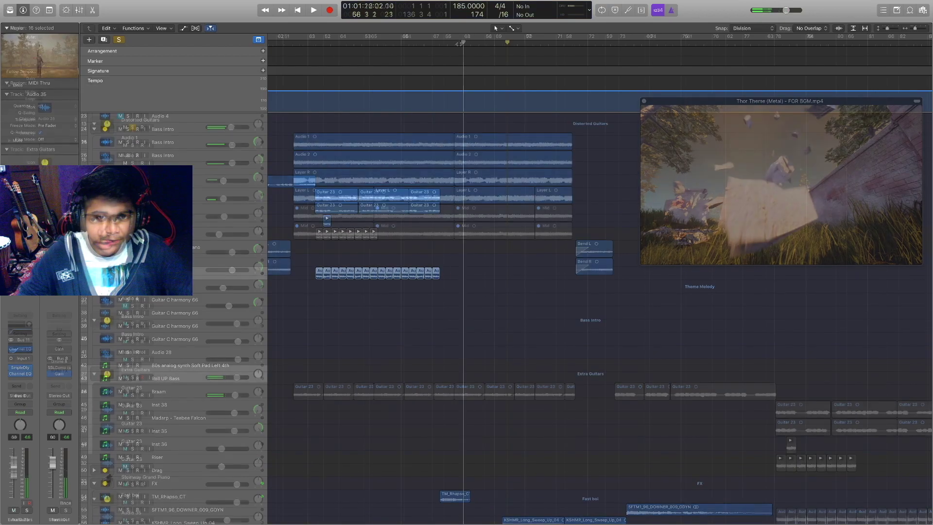
Solo the Bass Guitar track, play it from bar 35 to bar 42, and return the playhead to bar 35
scroll(314, 215, "down", 6)
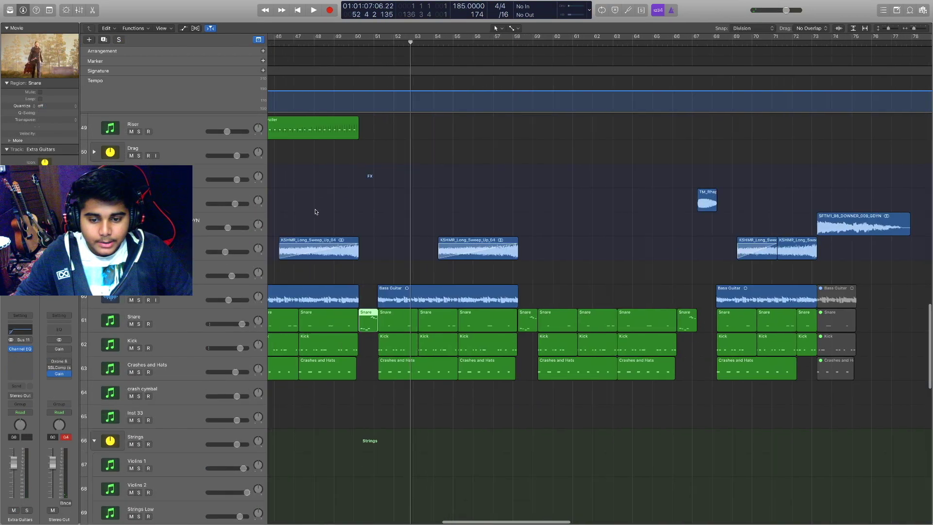
scroll(375, 320, "left", 5)
left_click(215, 287)
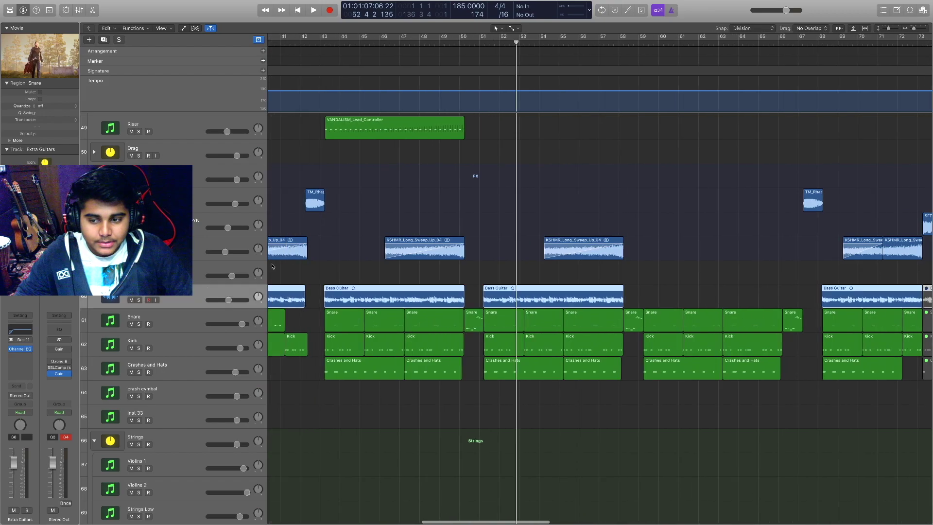
scroll(217, 288, "left", 3)
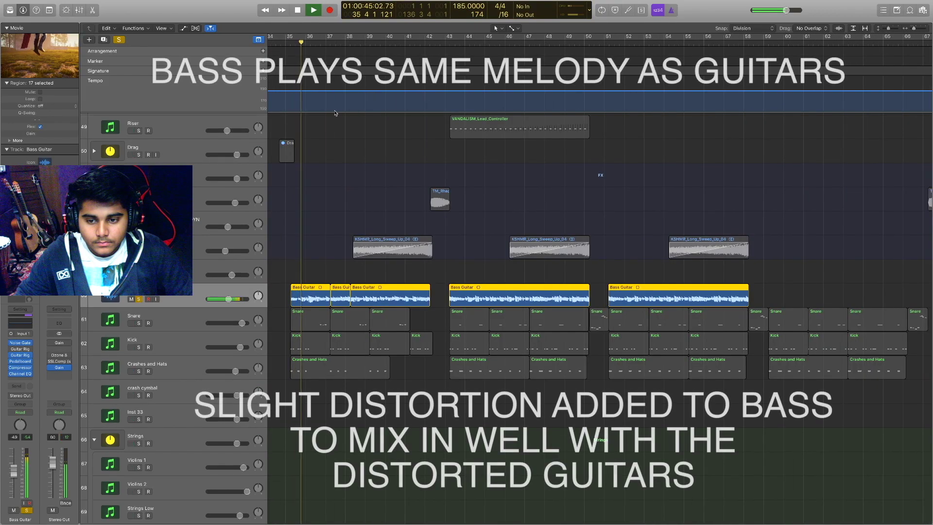
scroll(335, 114, "up", 4)
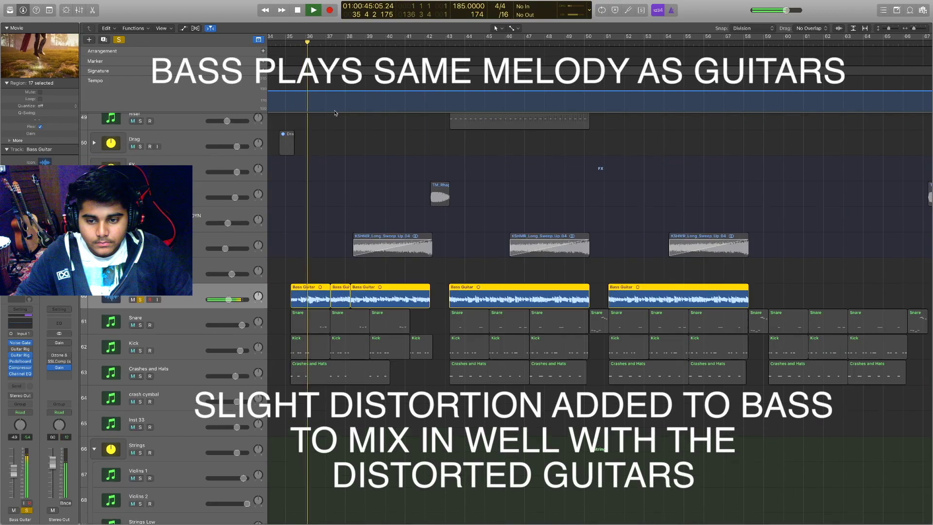
key("super+Right")
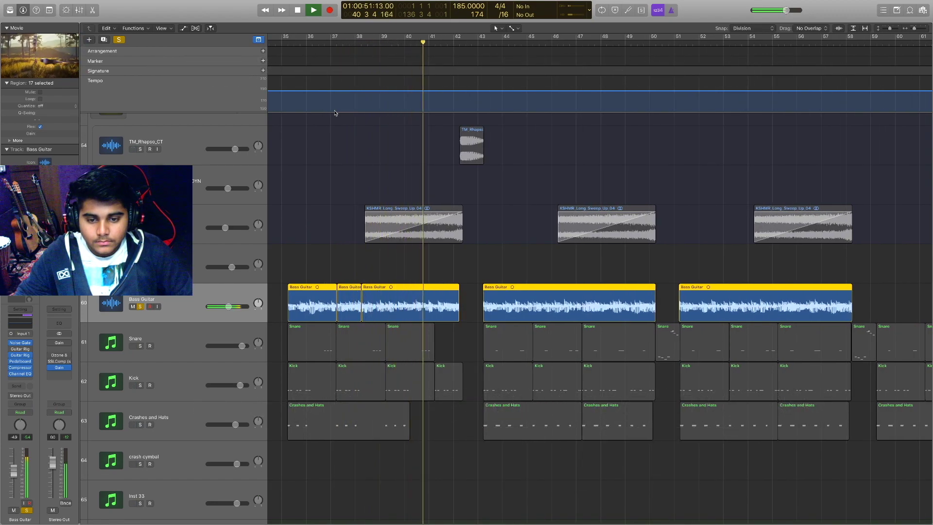
key("space")
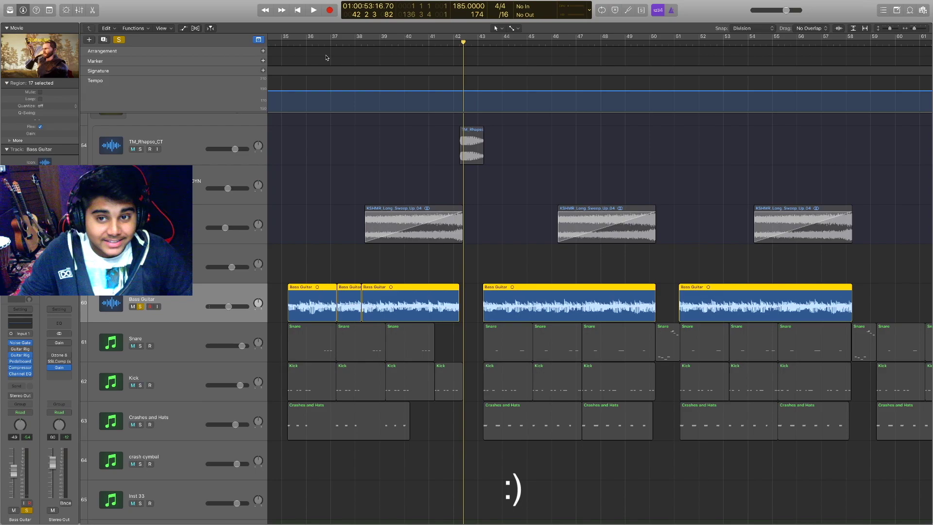
left_click(287, 44)
Solo the Snare, Kick, and Crashes and Hats tracks and place the playhead at bar 35
key("super+Up")
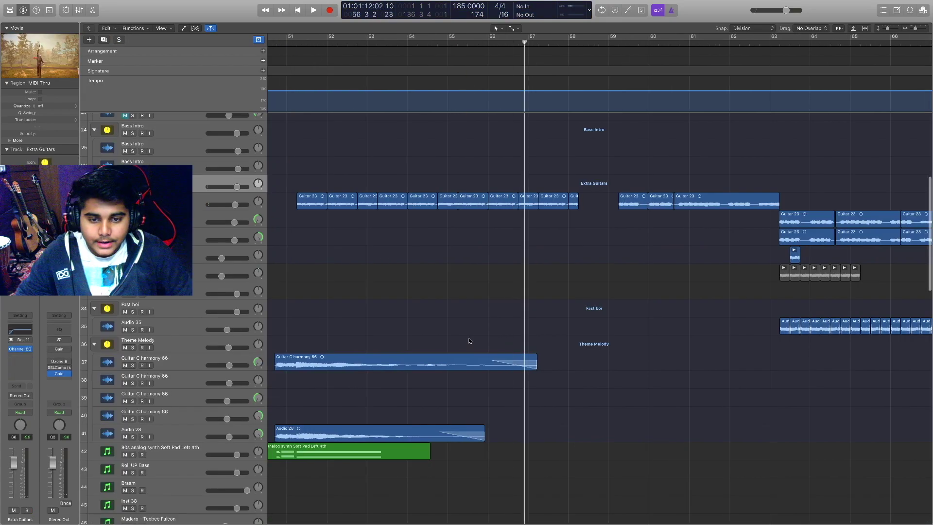
key("ctrl+s")
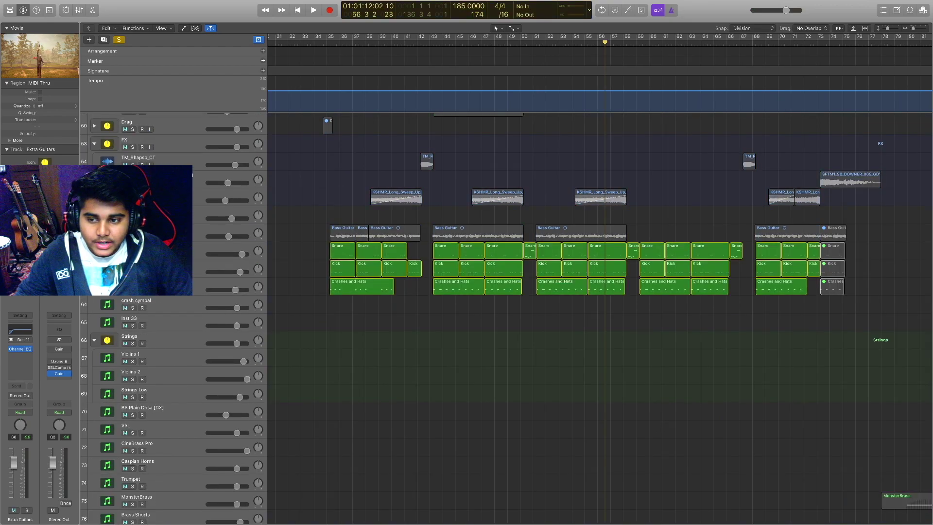
left_click(330, 42)
scroll(400, 205, "up", 5)
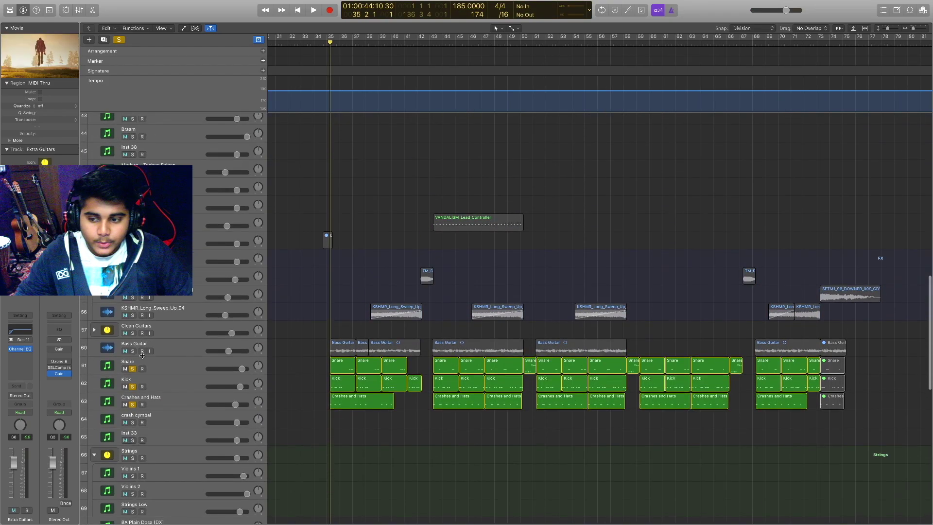
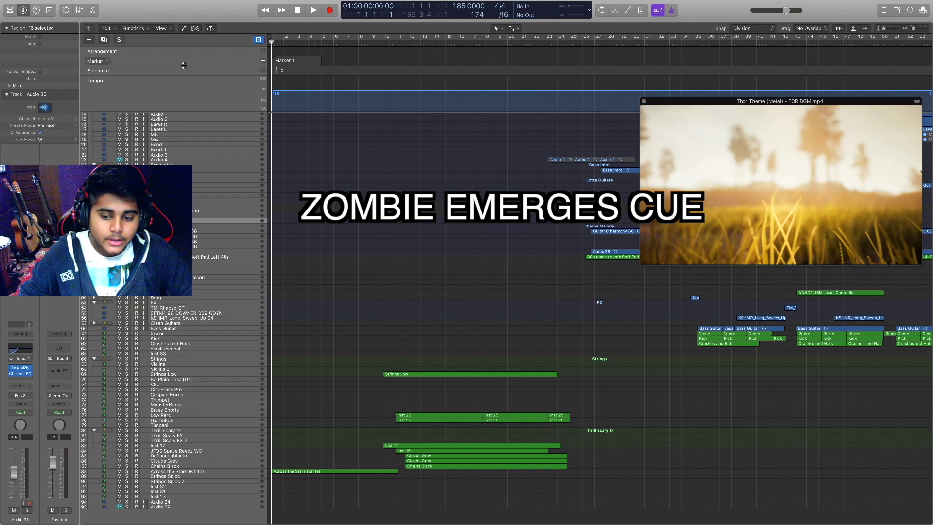
Play the unsoloed project from bar 1 to hear the Zombie Emerges cue against the video
scroll(344, 324, "up", 3)
scroll(368, 302, "down", 5)
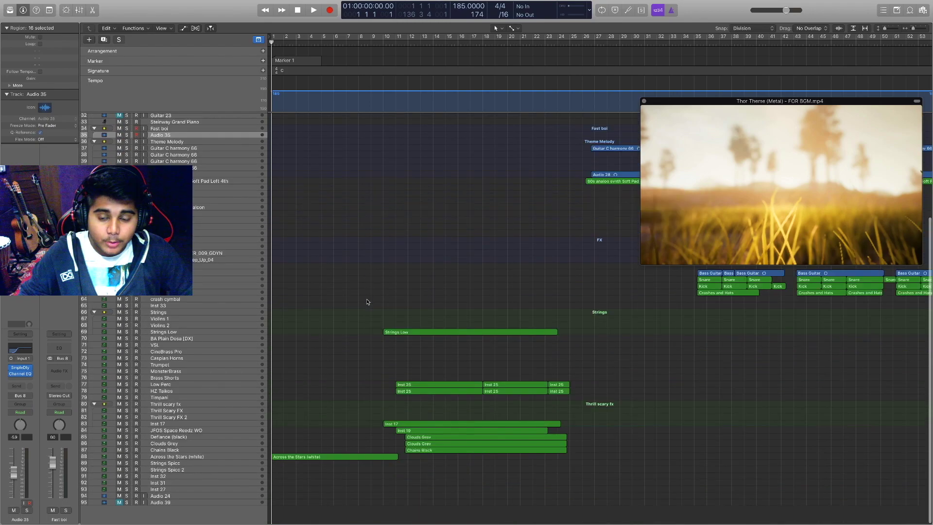
key("space")
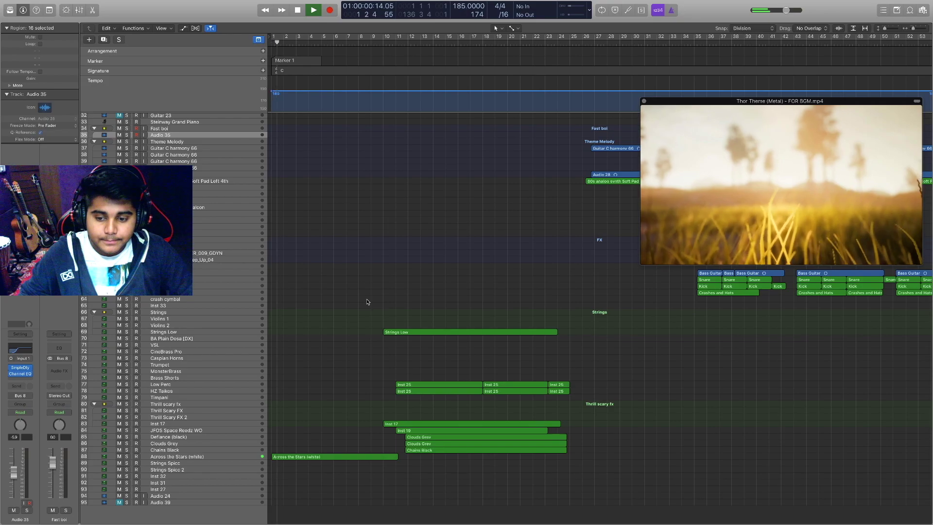
scroll(368, 300, "up", 1)
scroll(368, 300, "up", 1)
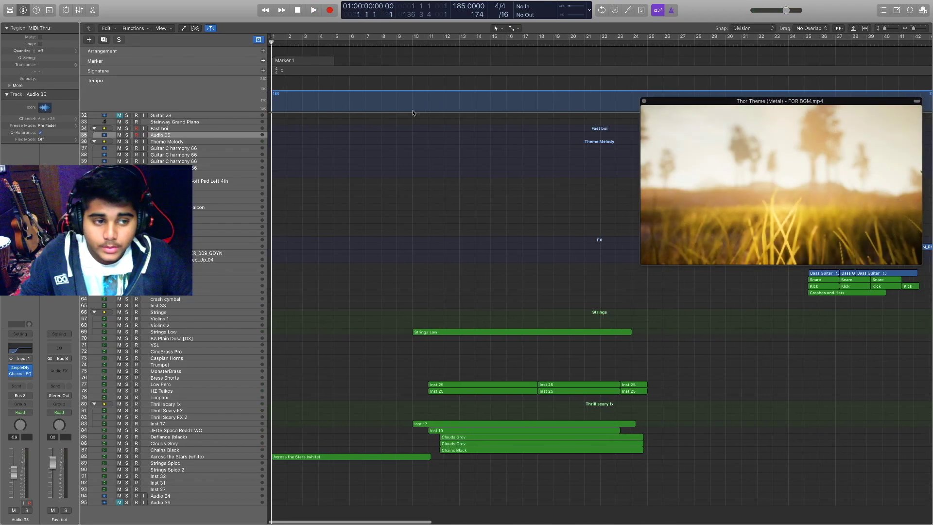
Scrub the playhead through the video intro to bar 10 and return it to the project start
key("super+Left")
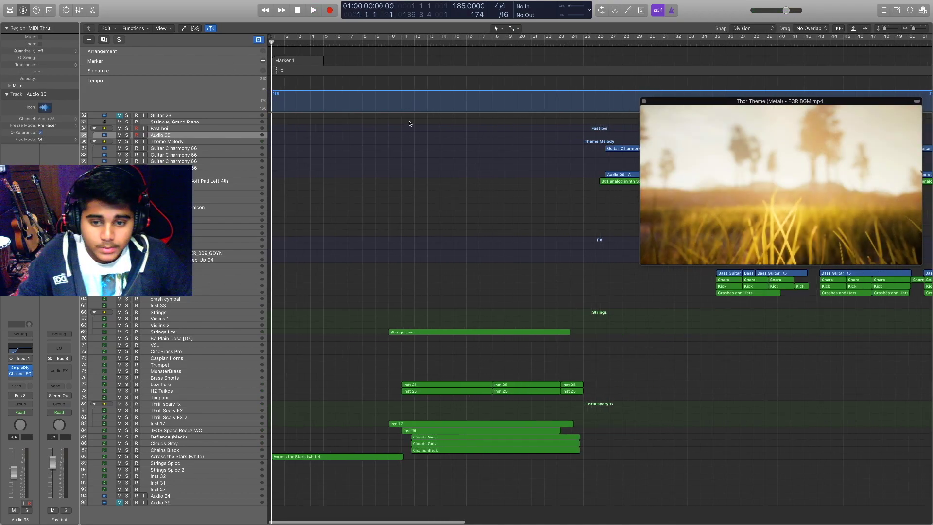
left_click_drag(355, 44, 397, 44)
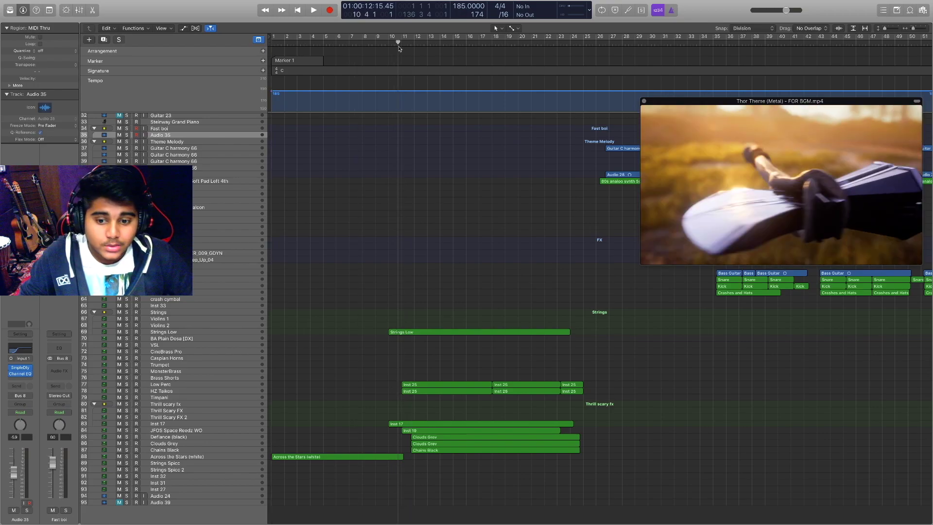
key("Return")
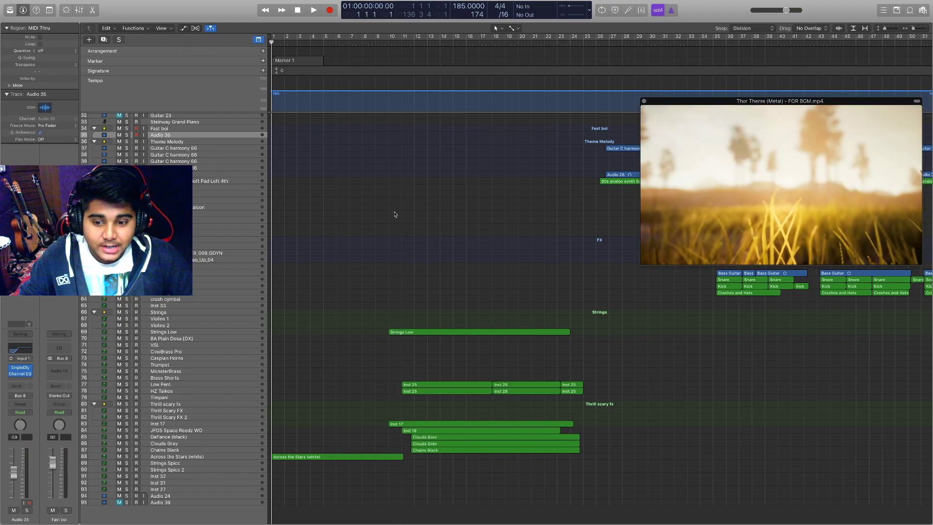
Solo the Across the Stars (white) track and play it from bar 1
key("super+Down")
scroll(395, 215, "up", 4)
scroll(398, 195, "down", 12)
scroll(436, 196, "down", 2)
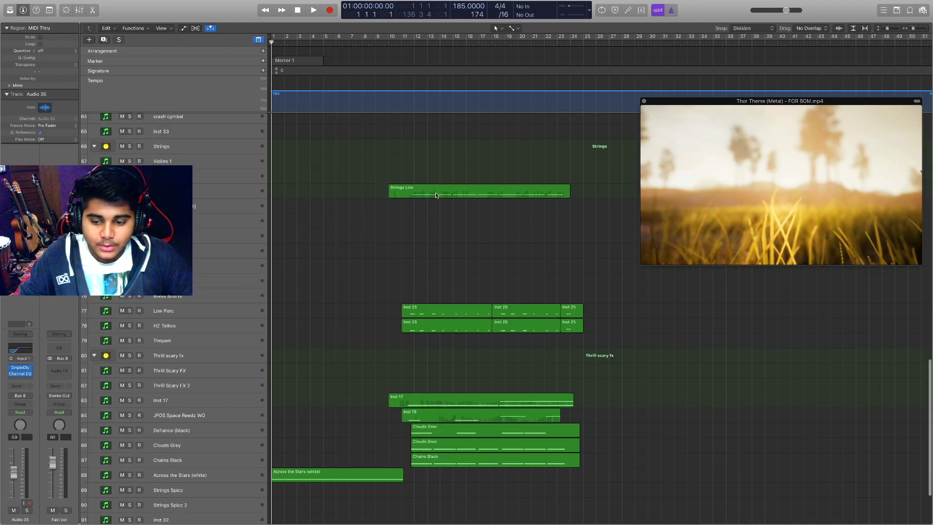
left_click(128, 464)
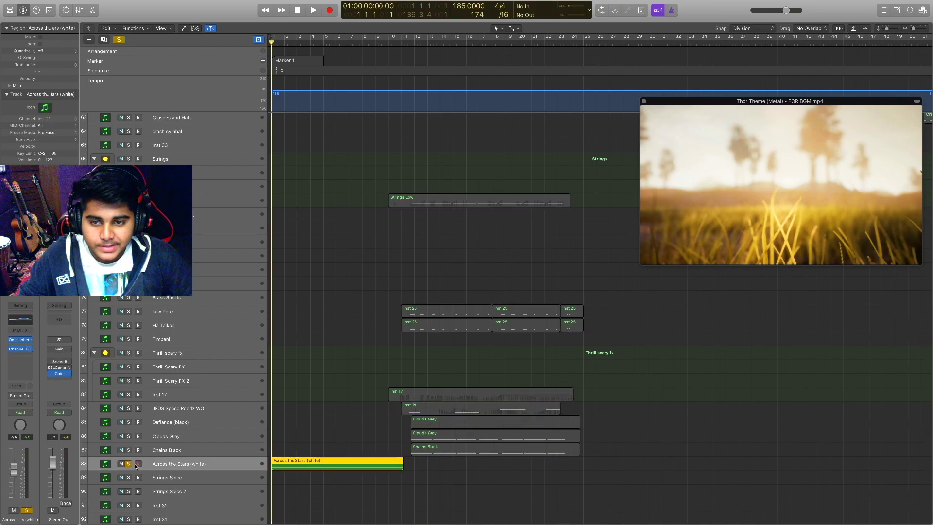
key("space")
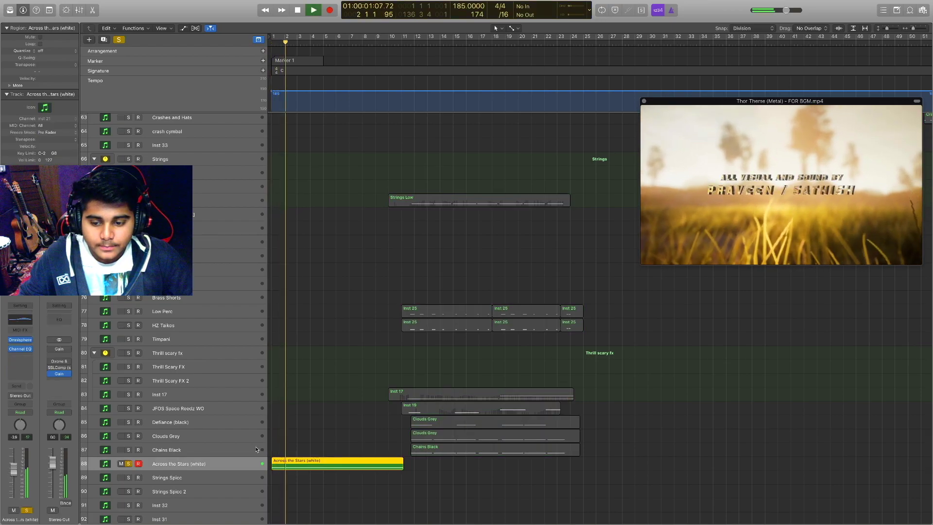
scroll(278, 440, "up", 2)
scroll(279, 440, "down", 1)
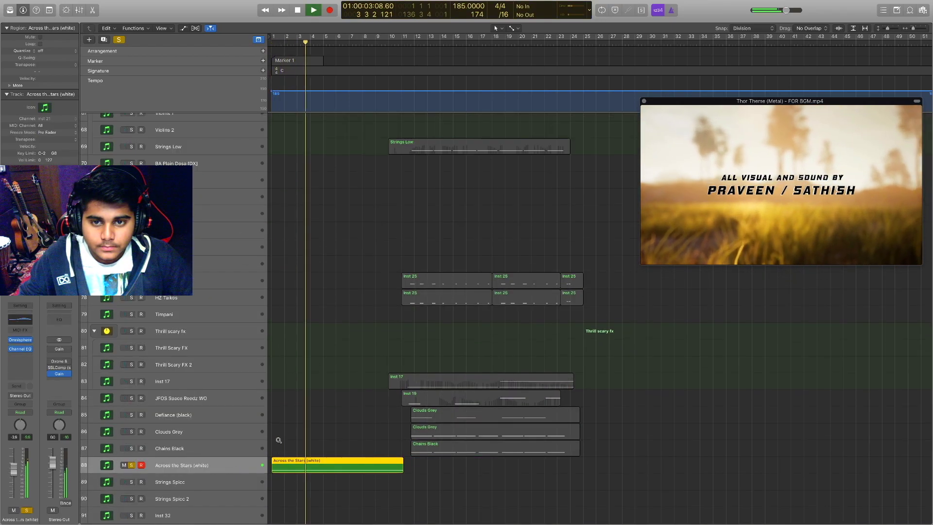
Stop the playback at bar 11 and unsolo the Across the Stars (white) track
scroll(279, 440, "up", 2)
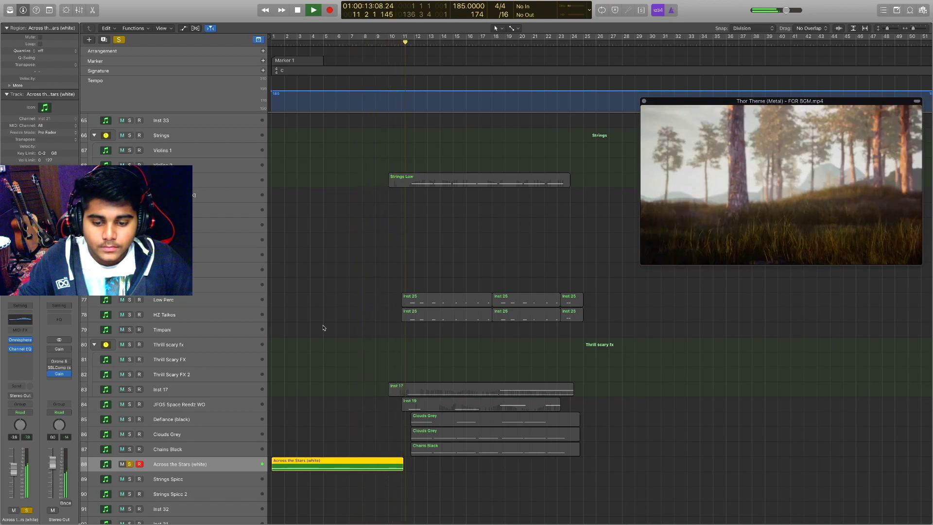
key("s")
scroll(422, 293, "up", 3)
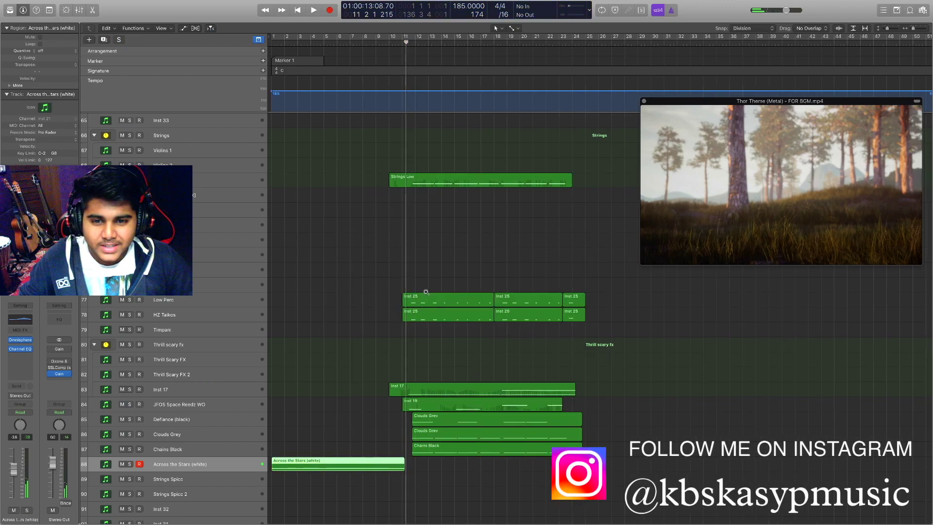
Solo the JFOS Space Reedz WO track and play it from bar 11
scroll(423, 293, "right", 3)
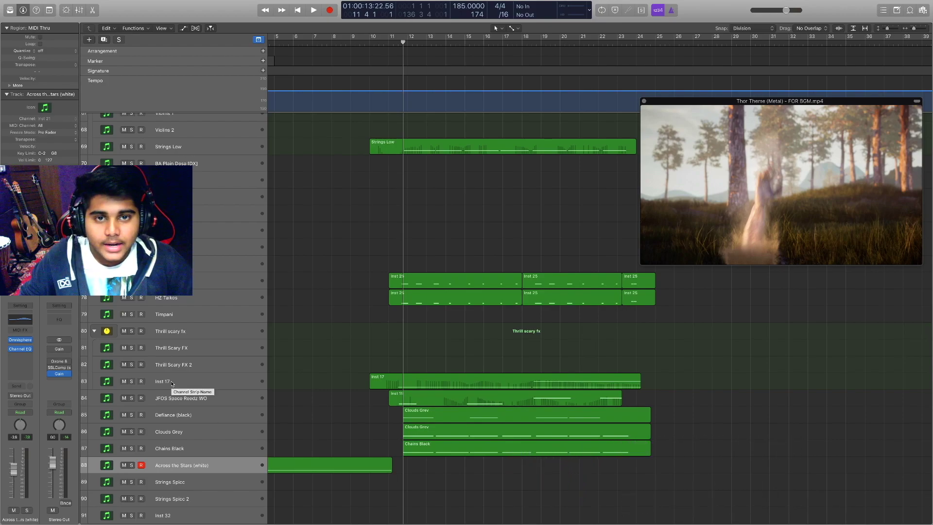
left_click(171, 397)
key("s")
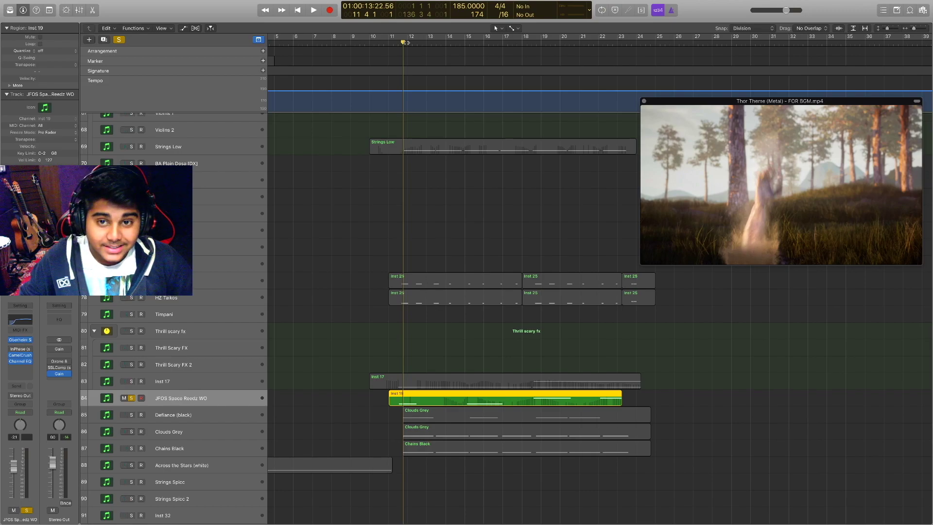
left_click_drag(406, 43, 398, 43)
scroll(475, 227, "up", 3)
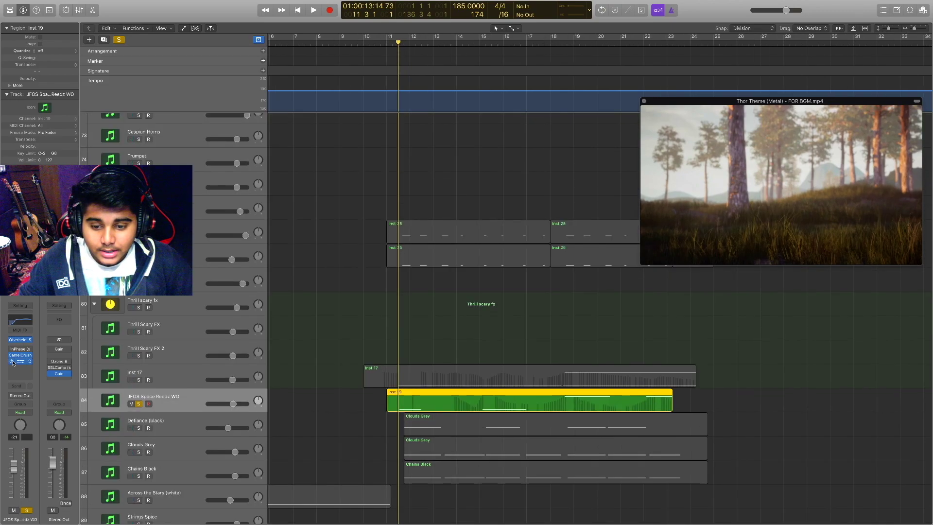
key("space")
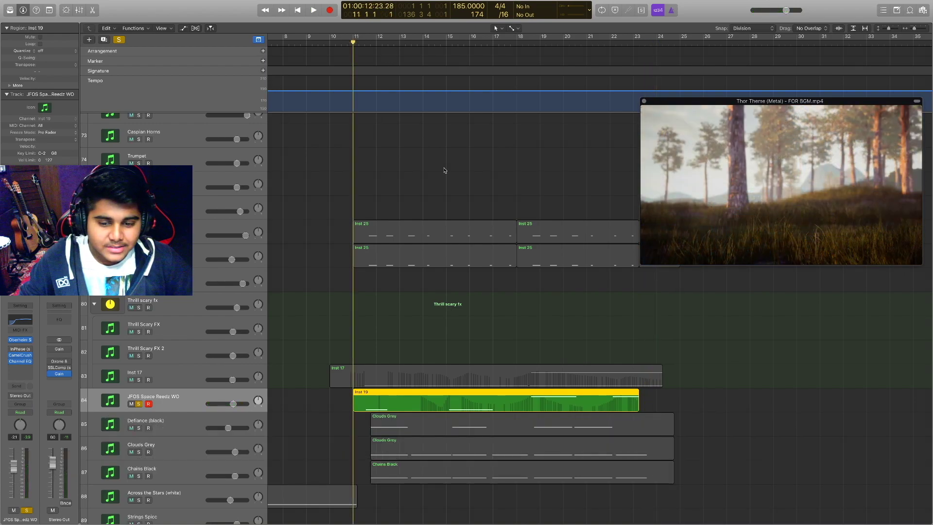
Open the Inst 19 region of the JFOS Space Reedz WO track in the Piano Roll and examine its low and high notes
scroll(557, 301, "up", 3)
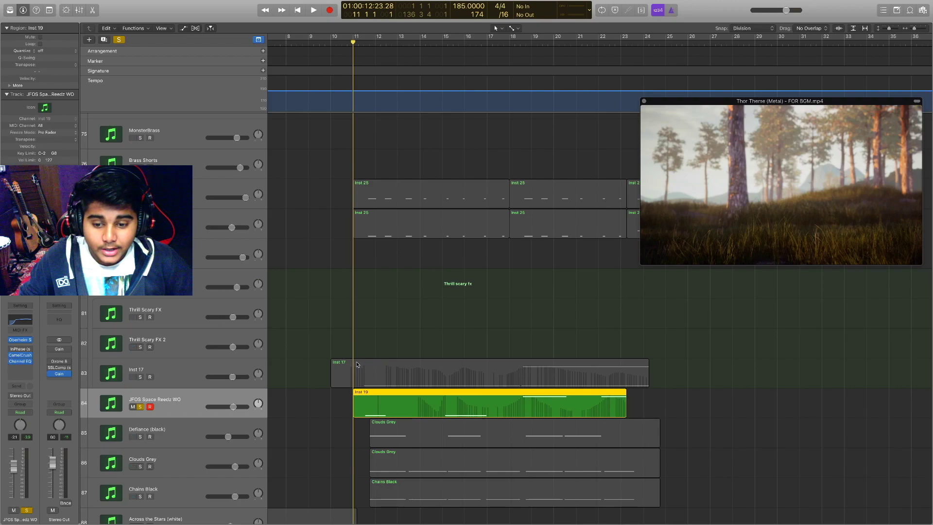
scroll(344, 392, "up", 3)
double_click(417, 404)
scroll(493, 435, "down", 3)
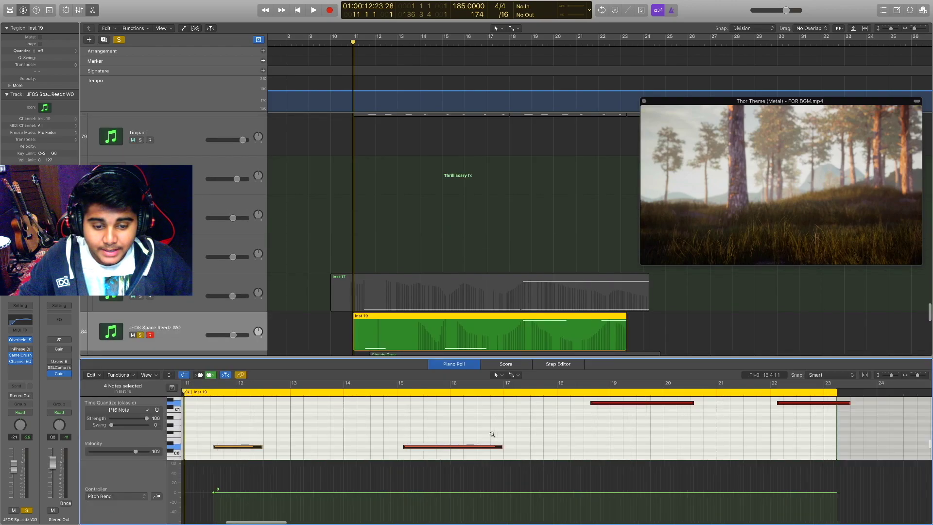
scroll(492, 434, "down", 2)
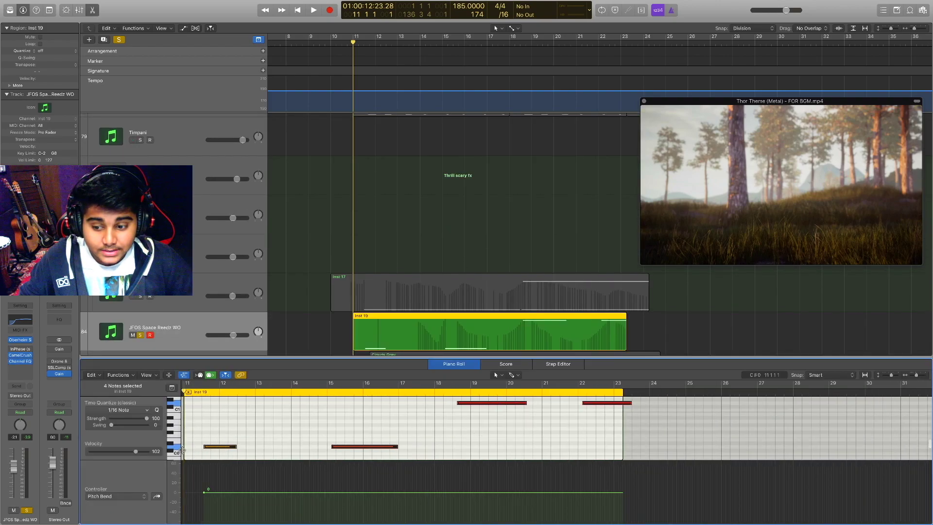
scroll(369, 418, "up", 1)
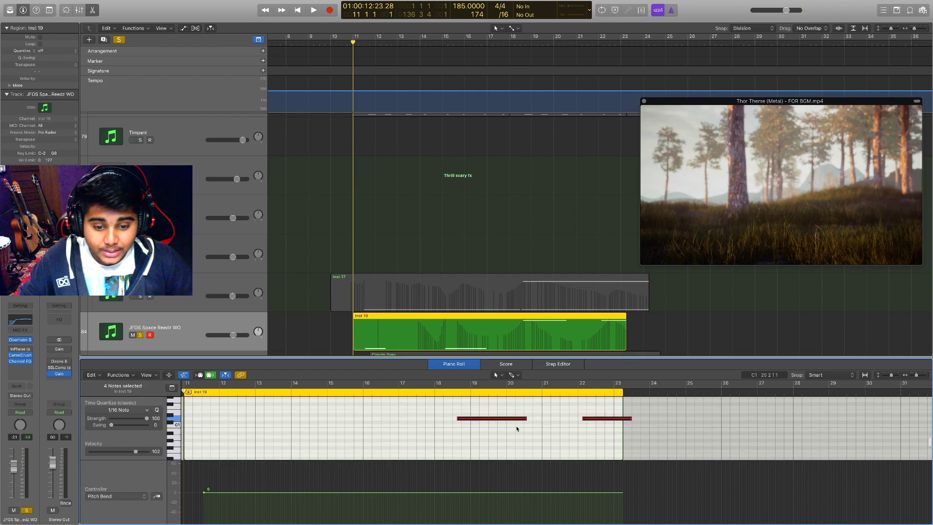
scroll(468, 216, "down", 3)
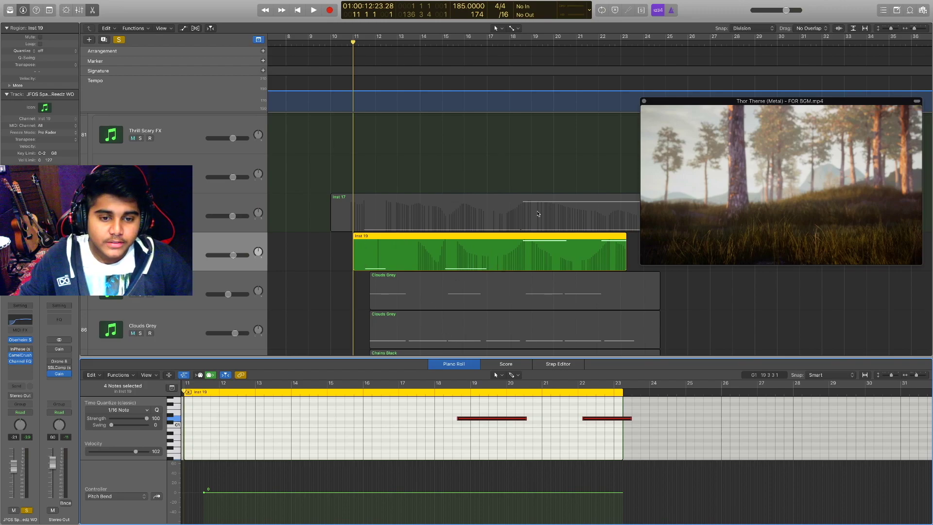
Unsolo the JFOS Space Reedz WO track and solo the Defiance (black), Clouds Grey and Chains Black tracks
key("ctrl+s")
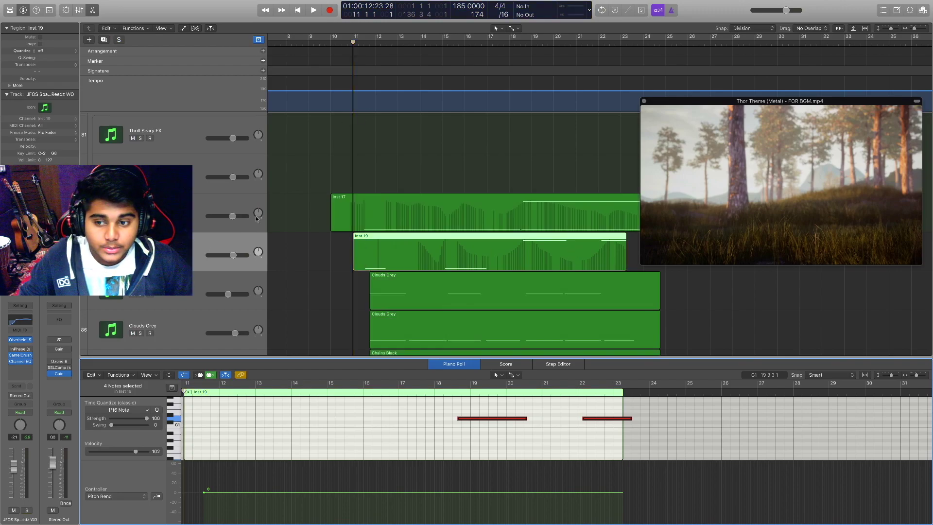
scroll(320, 156, "down", 2)
scroll(322, 154, "down", 3)
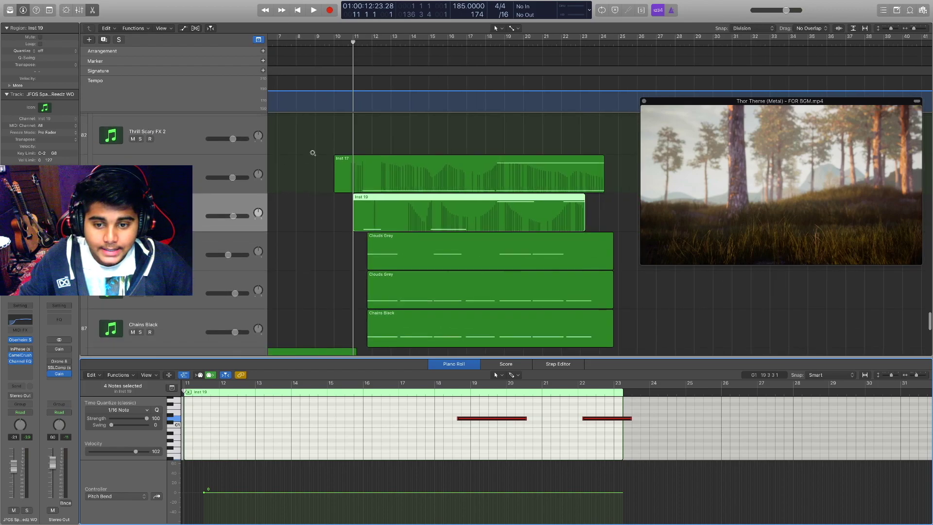
left_click(140, 286)
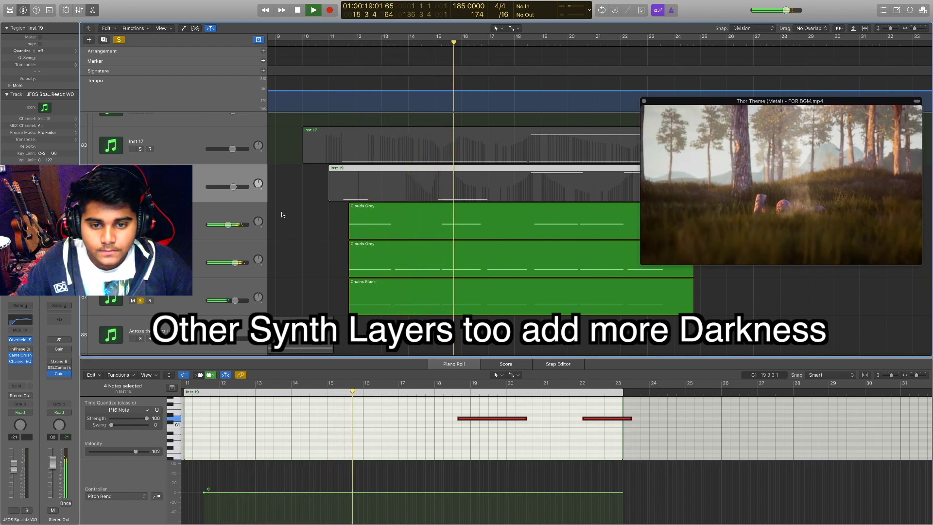
Play the three soloed synth tracks through to bar 24, moving the video window farther off the regions
left_click_drag(819, 175, 761, 180)
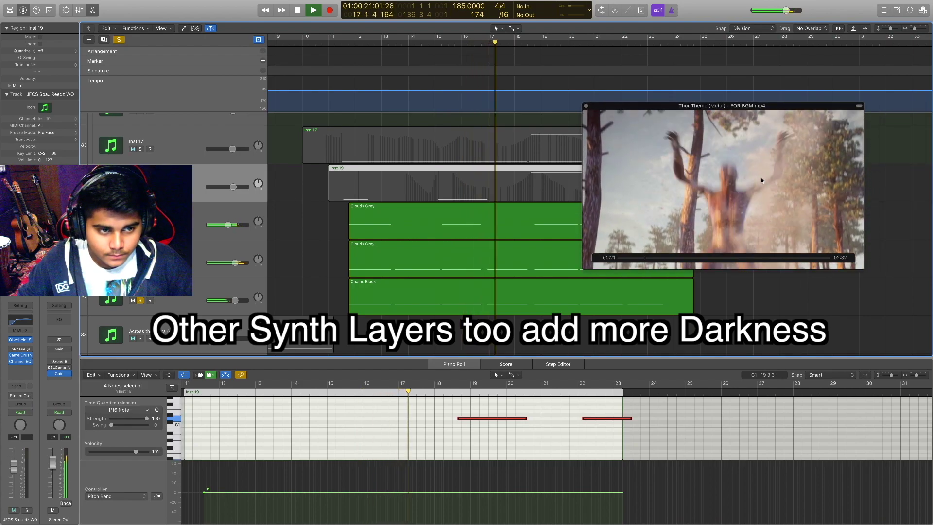
left_click_drag(627, 167, 696, 154)
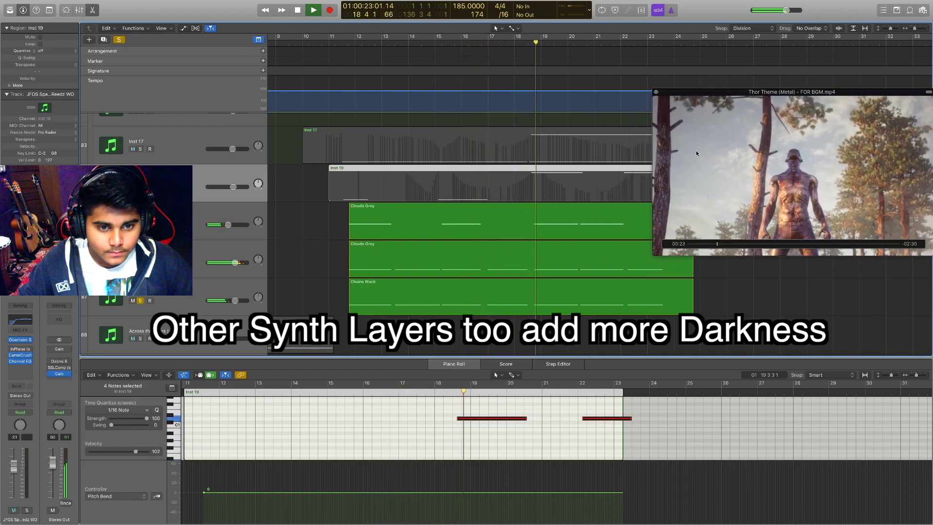
scroll(495, 194, "right", 3)
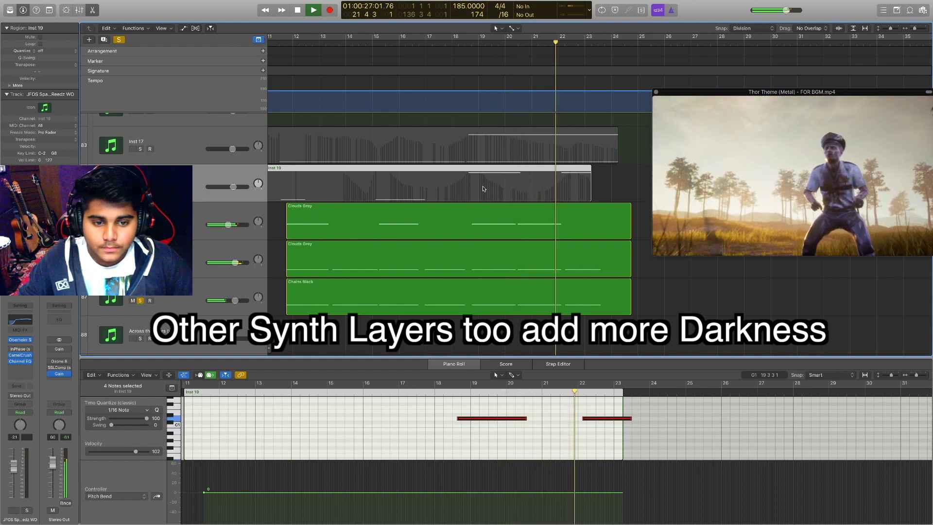
scroll(482, 189, "left", 2)
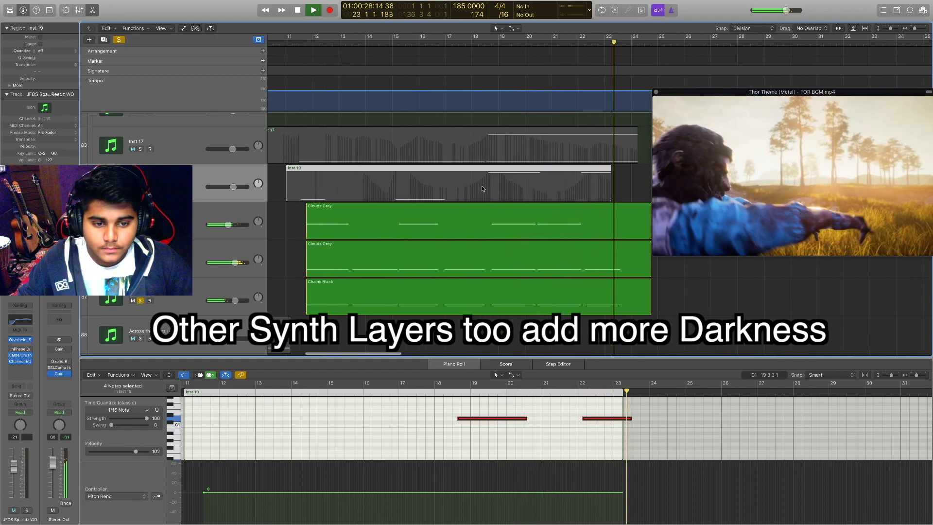
key("space")
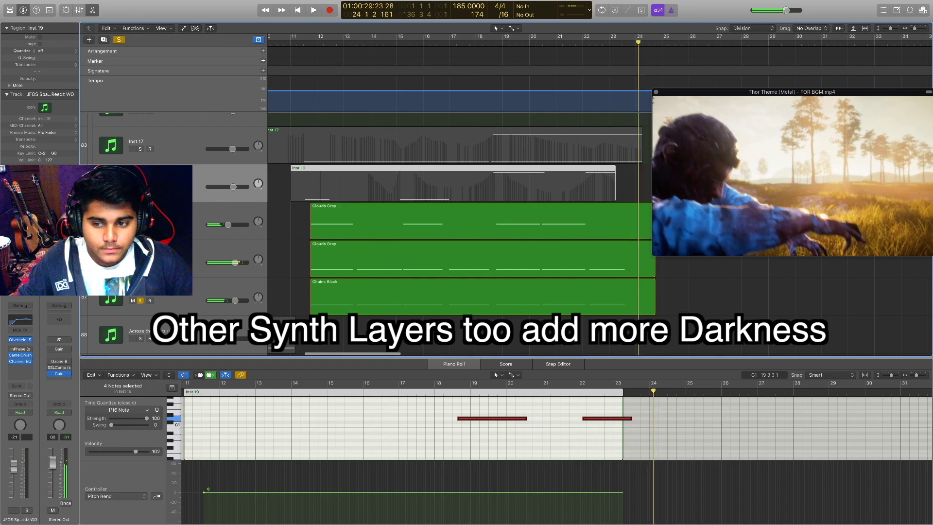
Place the playhead at bar 11 beat 3 and solo JFOS Space Reedz WO together with Defiance (black), Clouds Grey and Chains Black
left_click(141, 301)
left_click(141, 262)
left_click(141, 224)
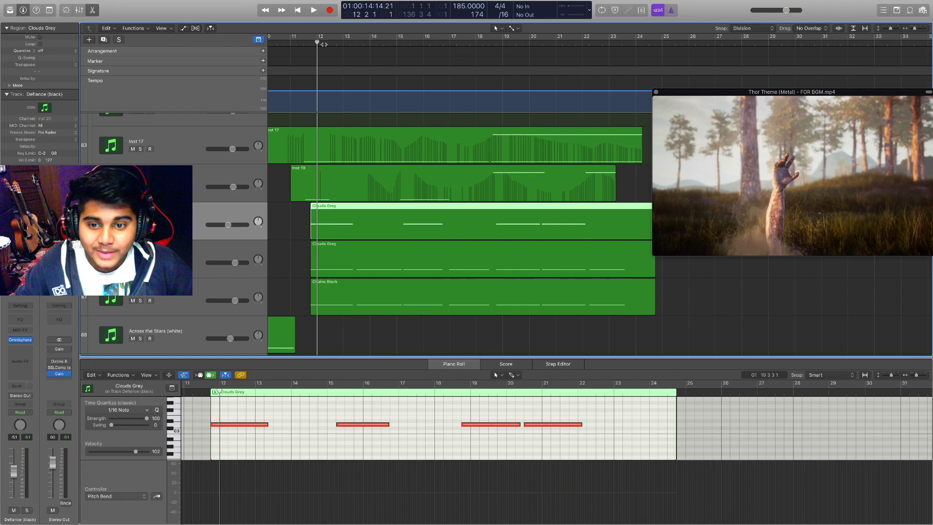
left_click_drag(317, 42, 303, 42)
key("s")
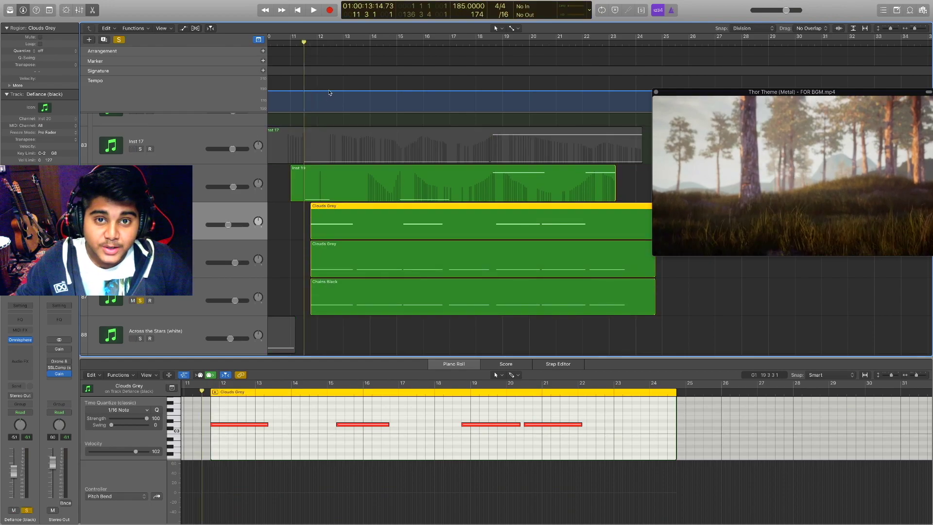
Play the four soloed synth layers together against the video from bar 11 to bar 23
key("space")
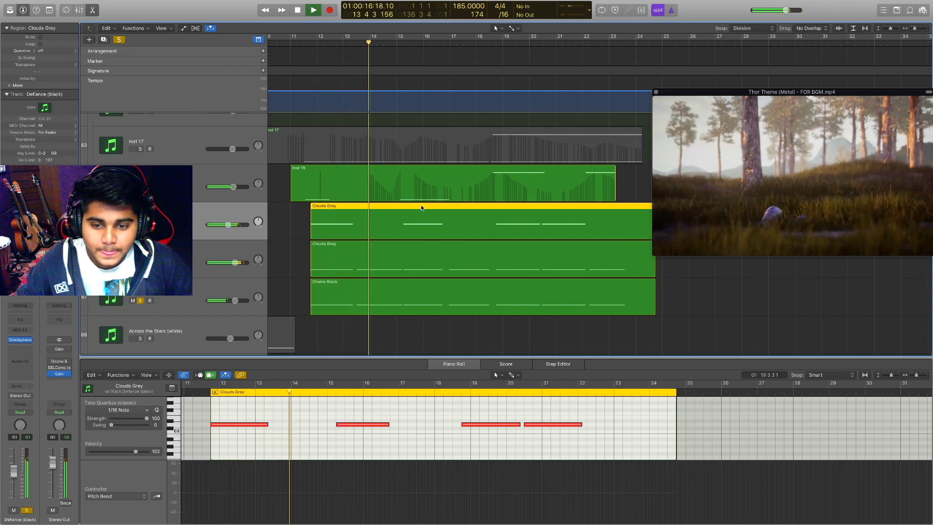
mouse_move(756, 192)
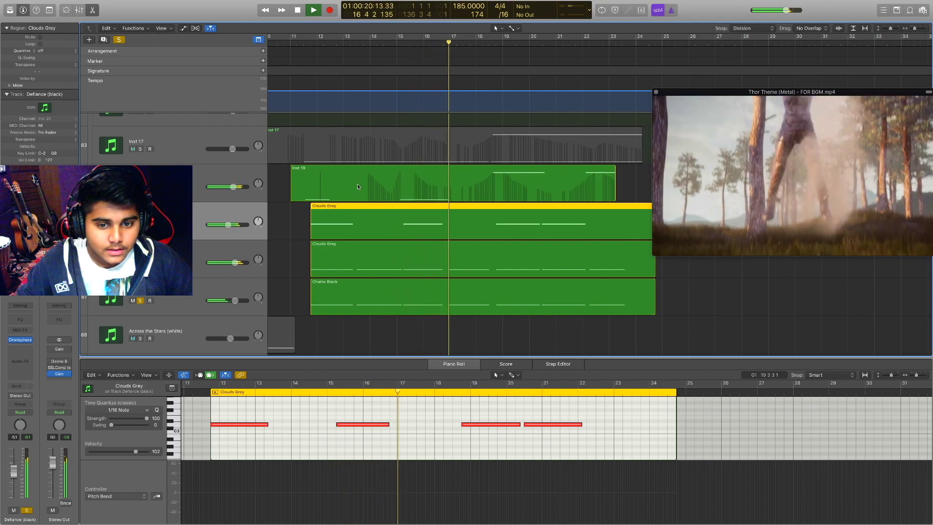
scroll(357, 186, "right", 2)
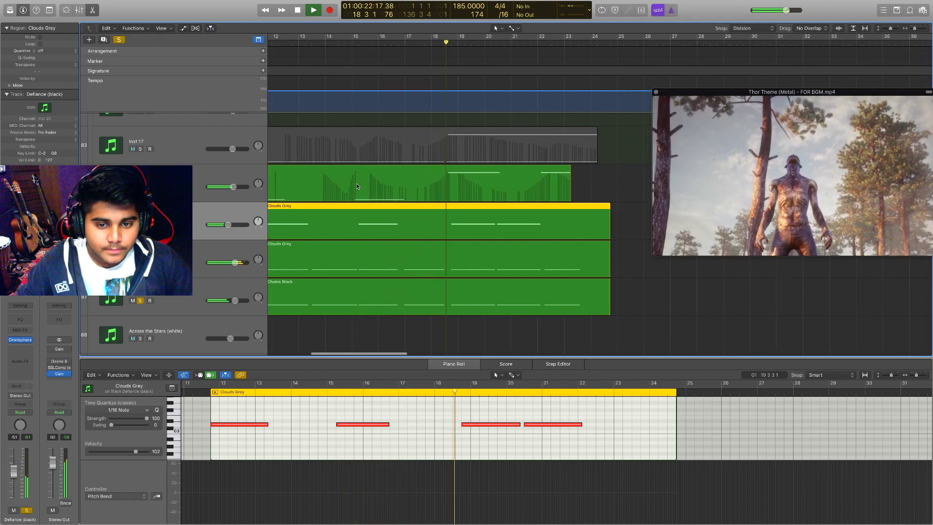
scroll(358, 184, "right", 3)
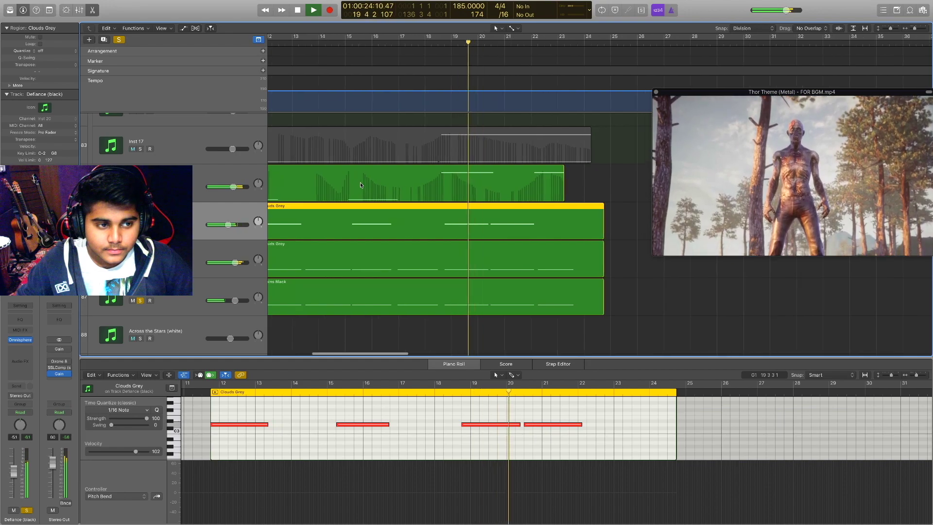
scroll(360, 185, "left", 3)
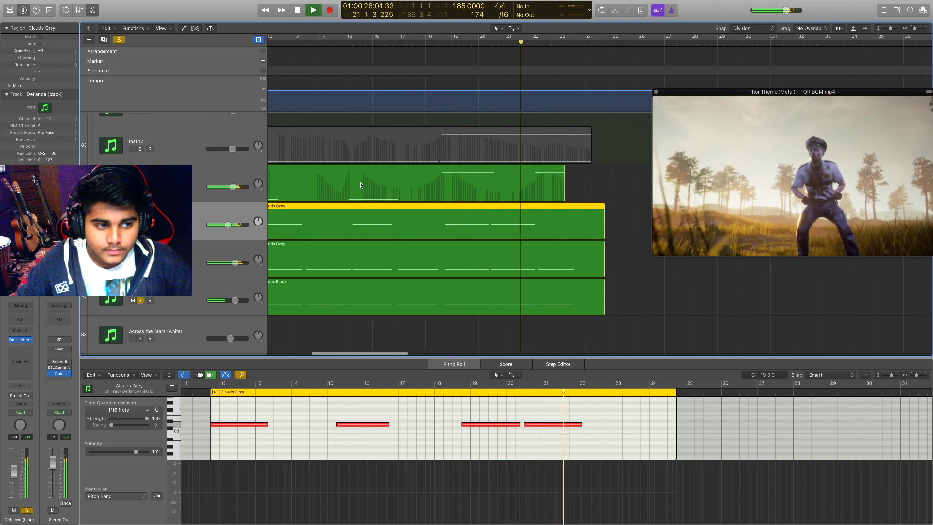
scroll(359, 183, "left", 2)
scroll(356, 186, "right", 2)
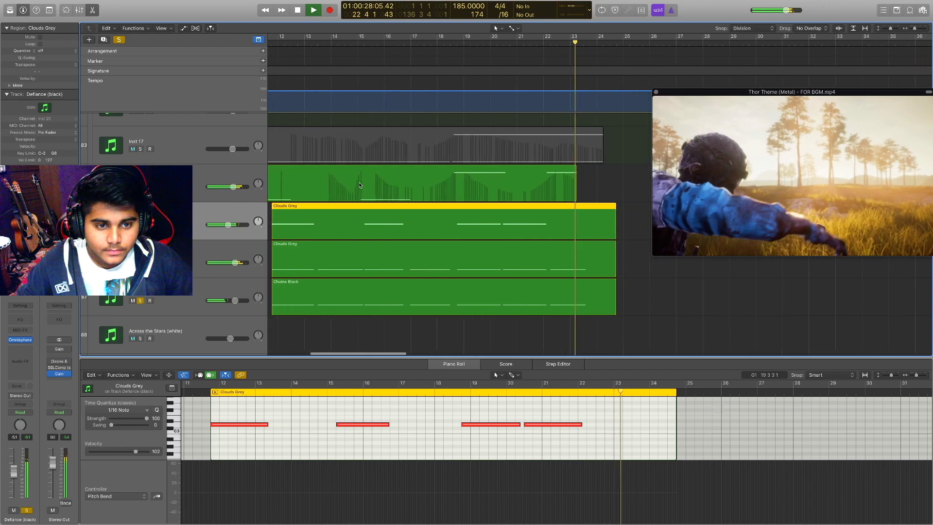
key("space")
Solo the Inst 17 strings track instead of the synth layers and play it from bar 11 beat 3
scroll(311, 213, "left", 3)
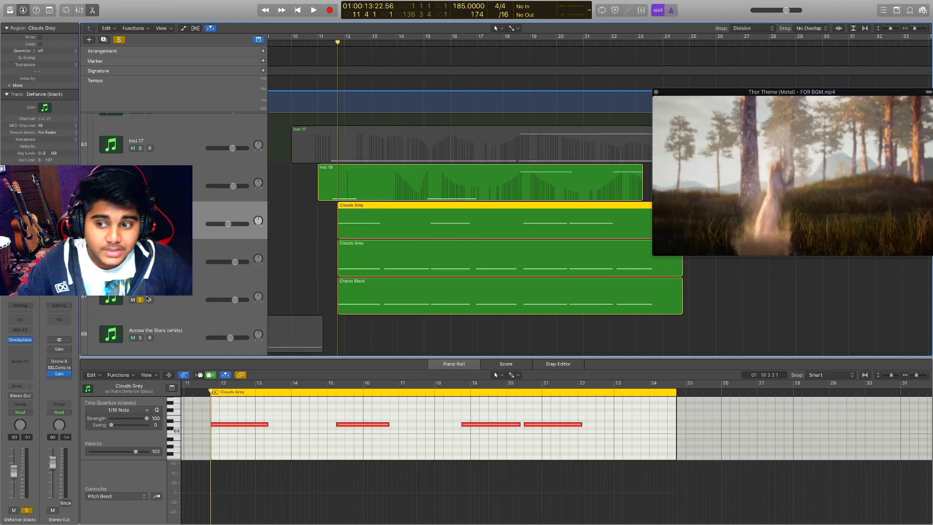
left_click_drag(141, 300, 141, 186)
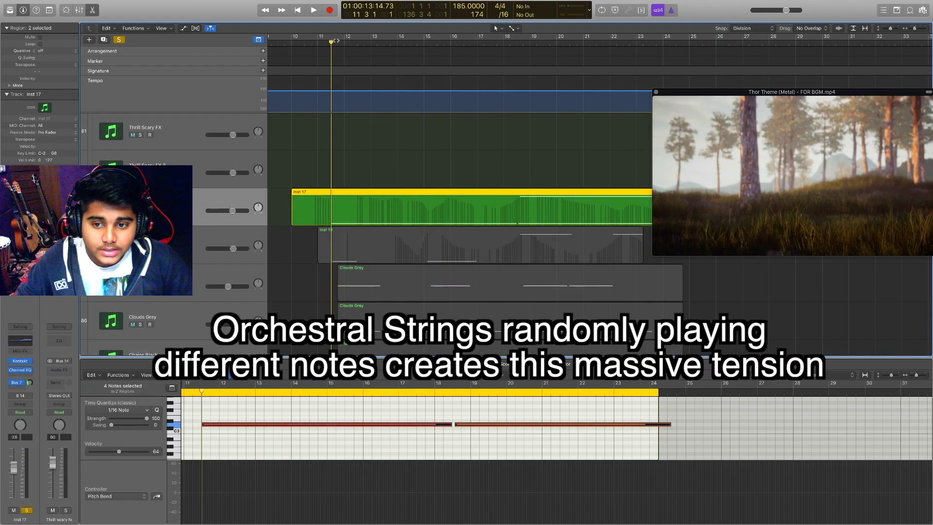
key("space")
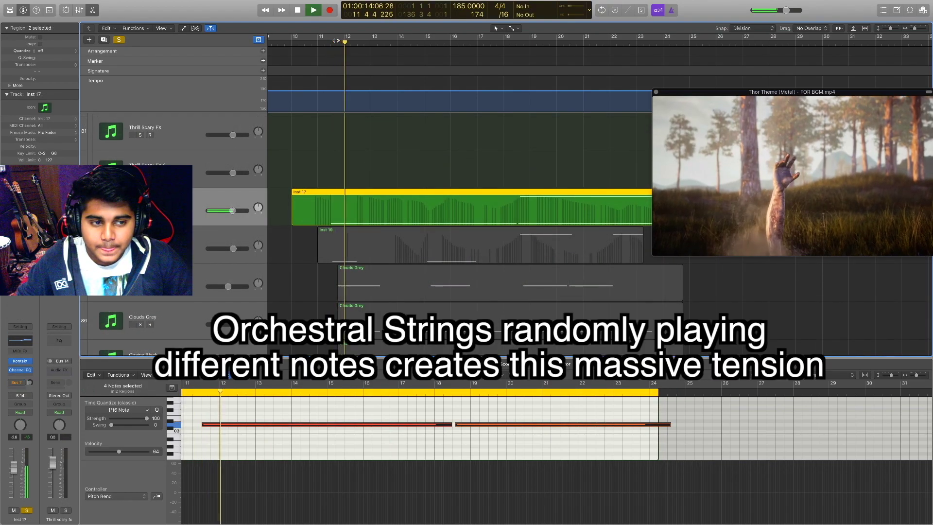
Examine the Inst 17 region's notes in the Piano Roll while it plays, and stop at bar 24
scroll(447, 180, "up", 4)
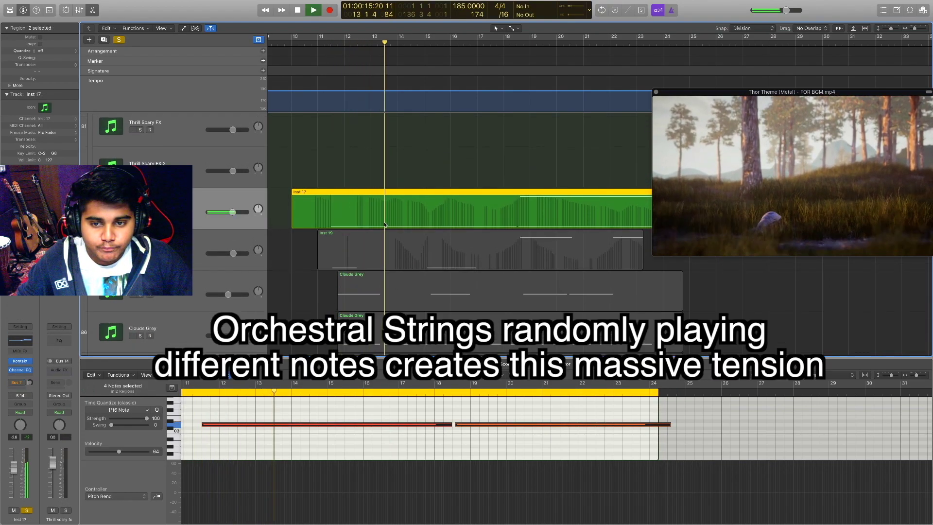
scroll(447, 180, "right", 4)
left_click(447, 181, "ctrl+alt")
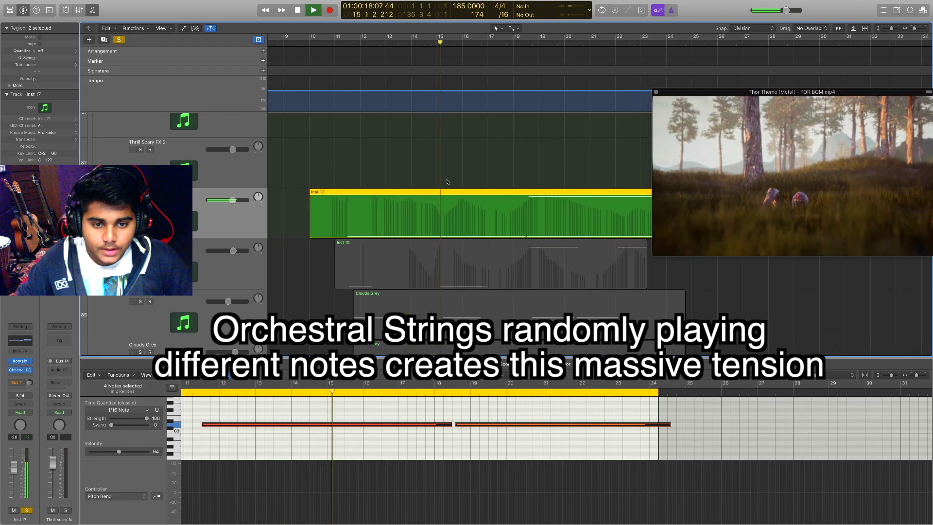
left_click(451, 220)
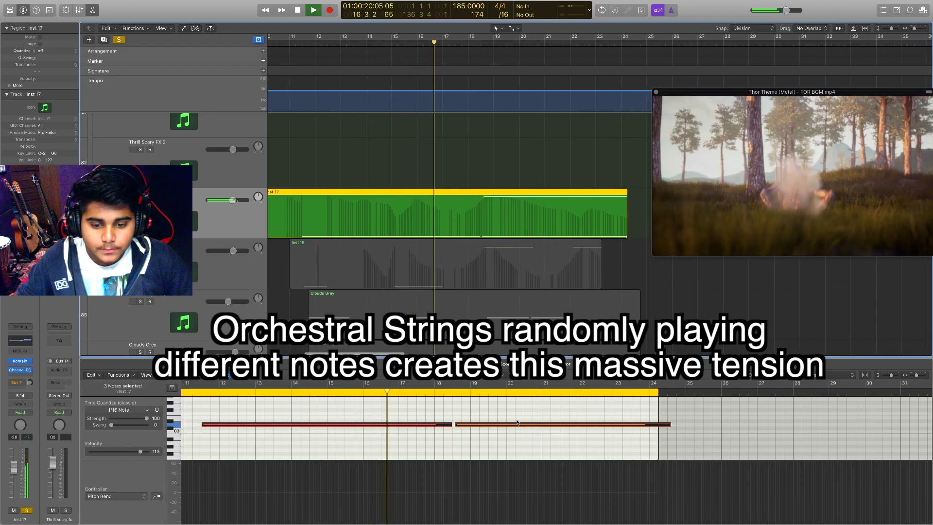
scroll(514, 426, "up", 5)
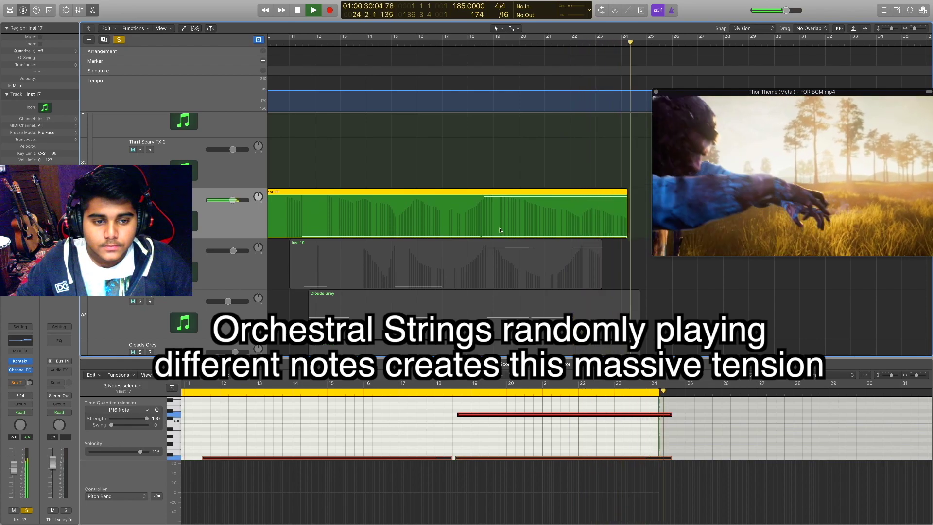
key("space")
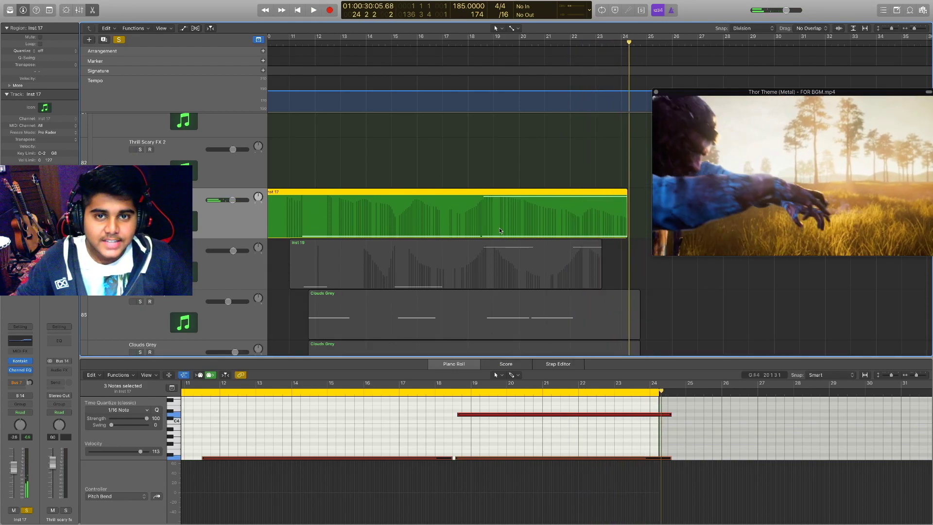
Solo JFOS Space Reedz WO, Defiance (black), Clouds Grey and Chains Black along with Inst 17, and place the playhead at bar 11 beat 3
scroll(381, 217, "down", 3)
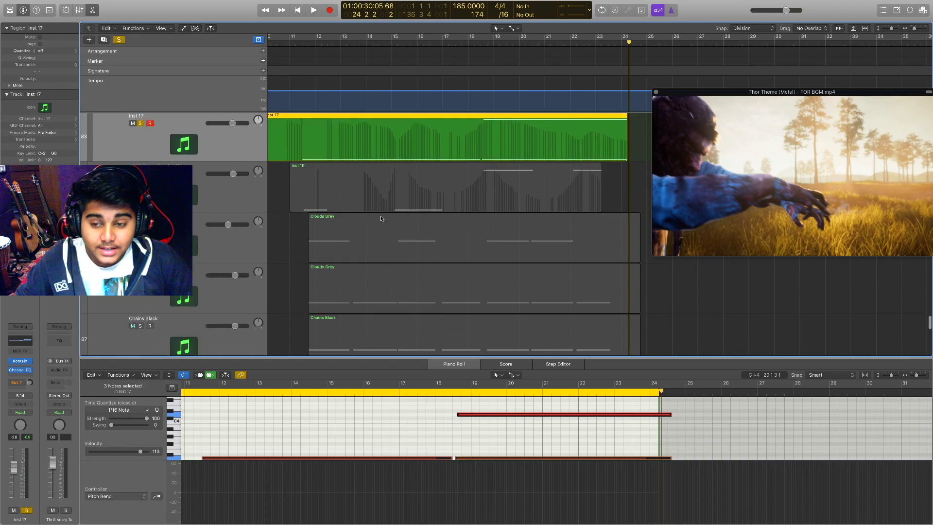
scroll(375, 216, "left", 4)
scroll(373, 219, "down", 3)
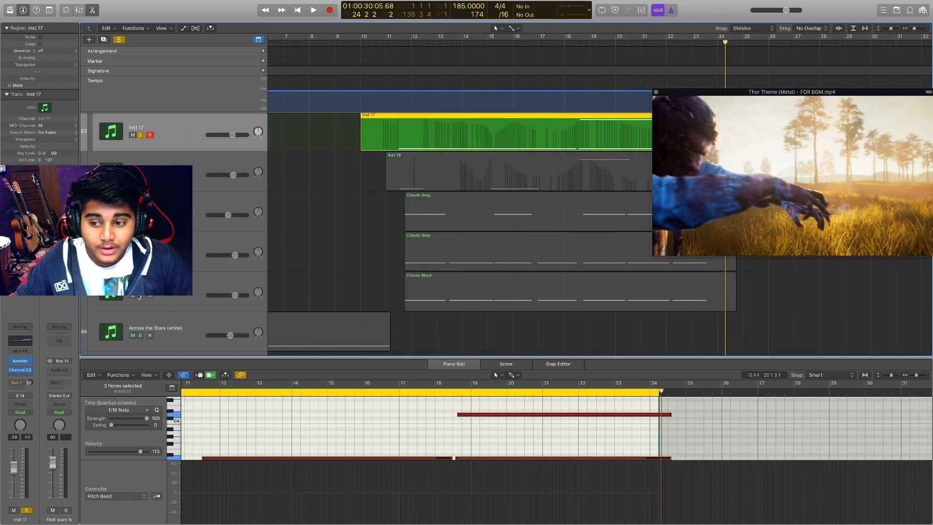
left_click_drag(139, 295, 140, 175)
left_click(398, 44)
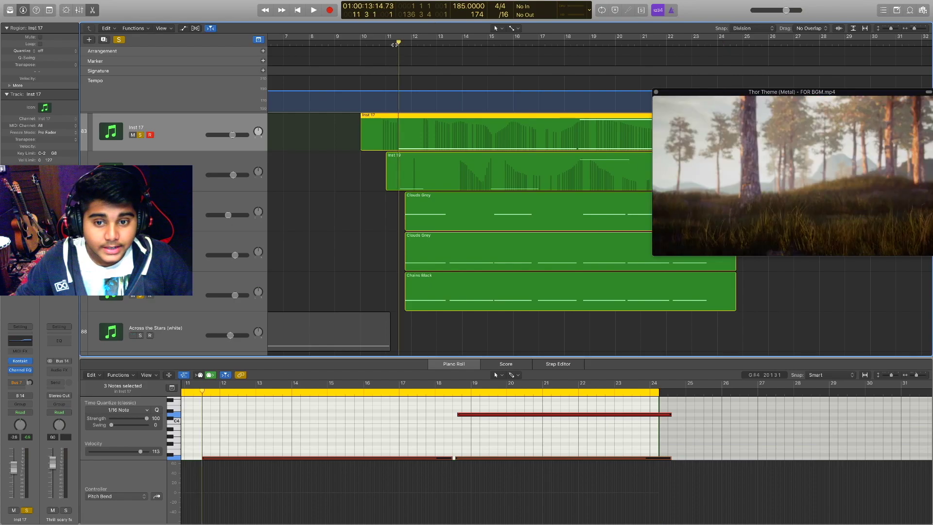
Play the soloed strings and synth layers together against the video up to bar 24, and clear their solos
scroll(402, 103, "up", 2)
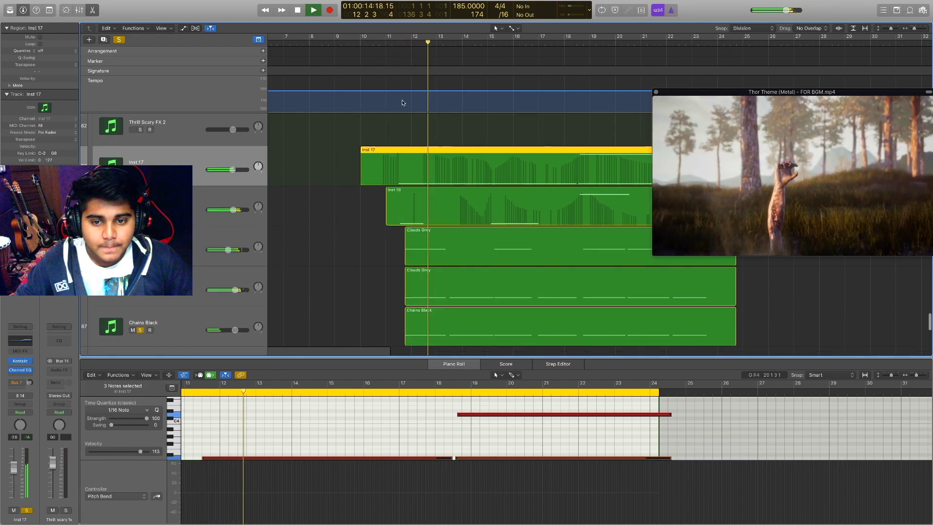
scroll(402, 102, "right", 2)
scroll(402, 102, "down", 1)
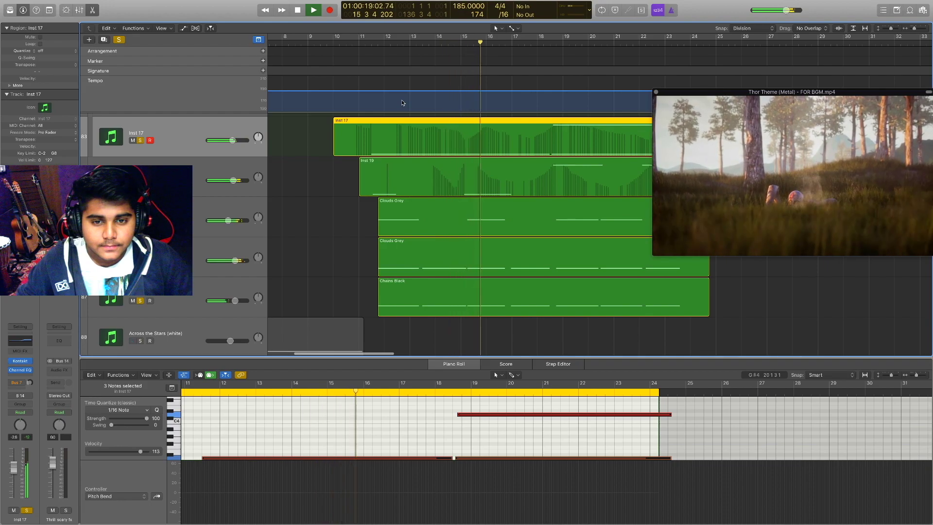
scroll(402, 102, "right", 1)
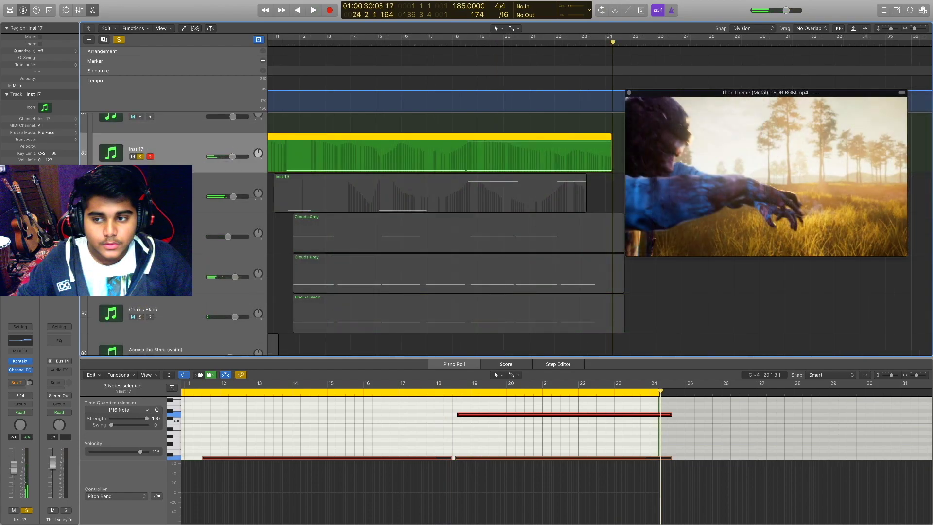
left_click(140, 156)
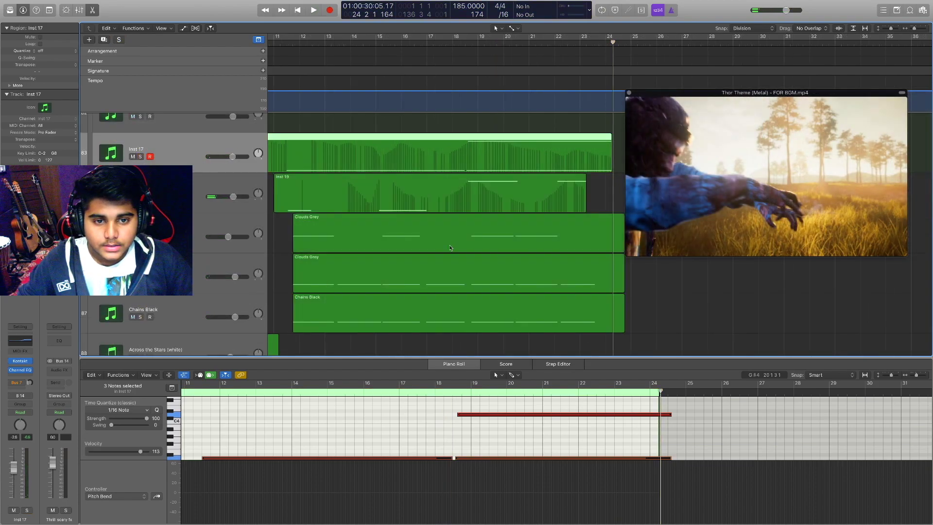
Solo the Low Perc and HZ Taikos tracks, play them against the video to bar 14, and show the HZ Taikos notes
scroll(505, 263, "down", 3)
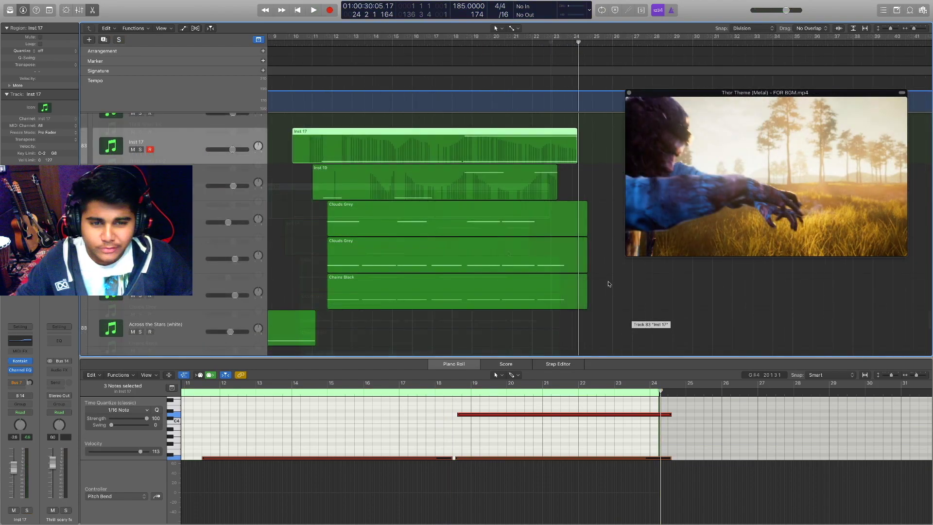
scroll(520, 225, "down", 7)
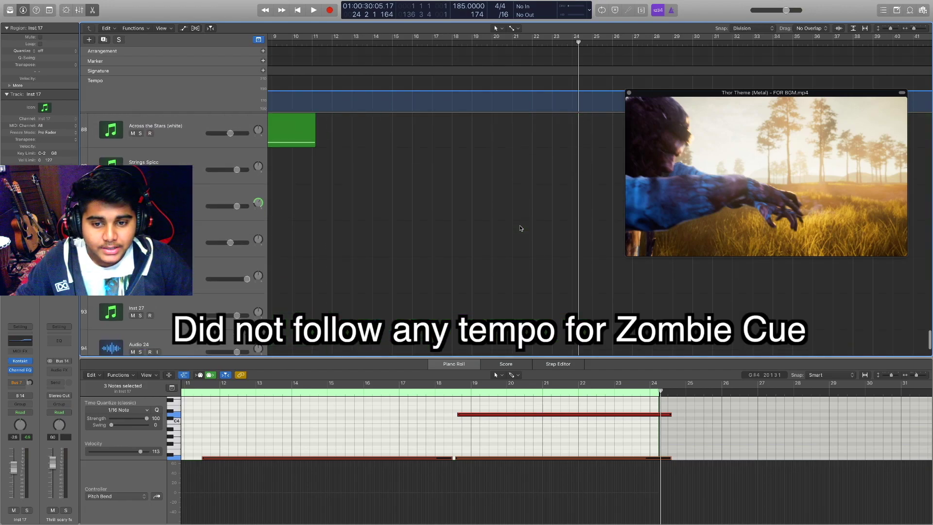
scroll(520, 228, "up", 10)
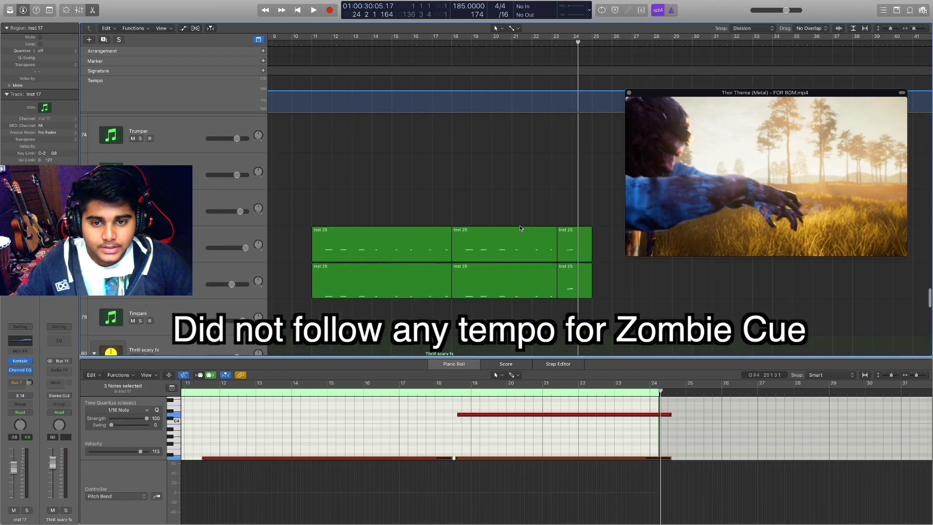
scroll(520, 228, "down", 5)
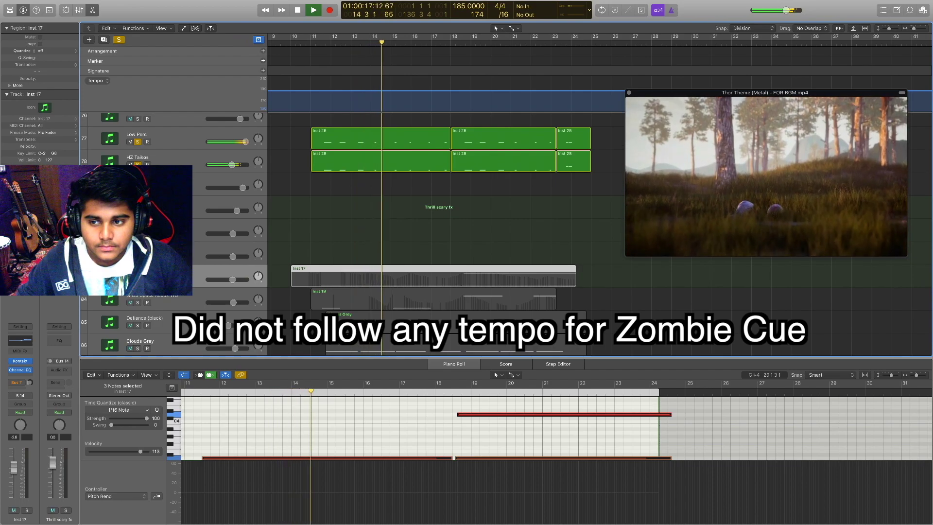
left_click(184, 162)
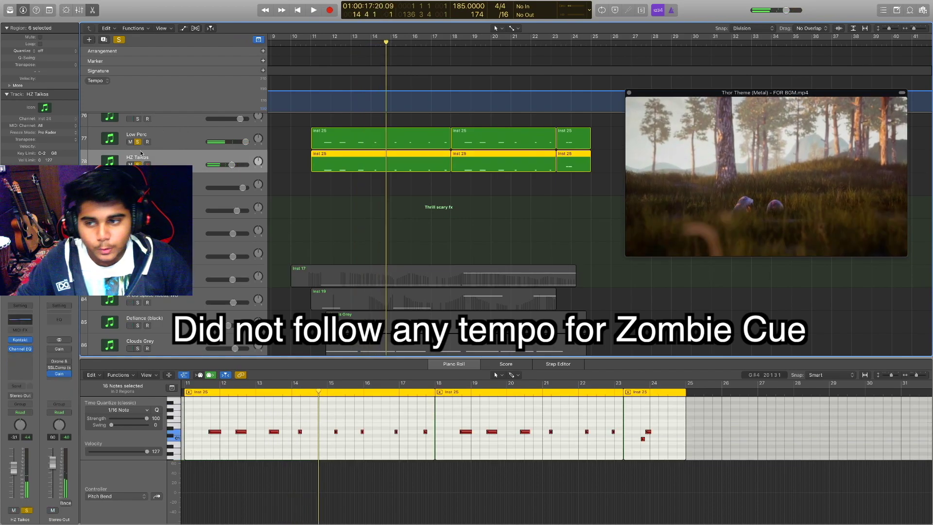
Solo all the zombie cue's percussion, scary effects, strings and synth layers and play them together against the video to bar 24
scroll(144, 163, "down", 2)
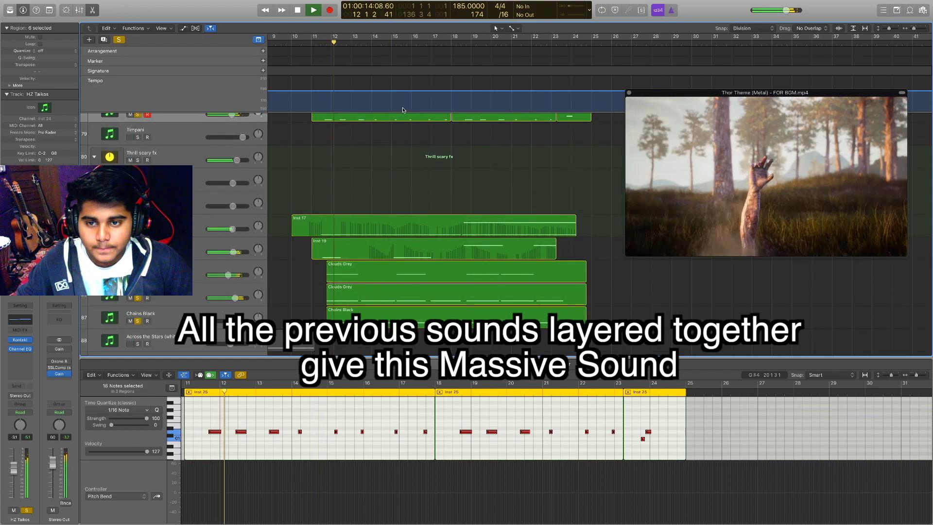
scroll(403, 111, "up", 3)
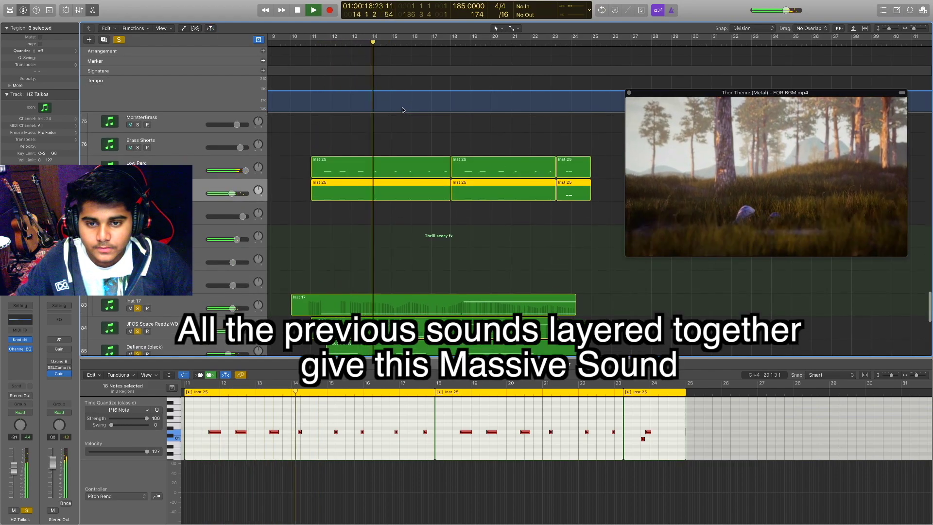
scroll(402, 109, "up", 3)
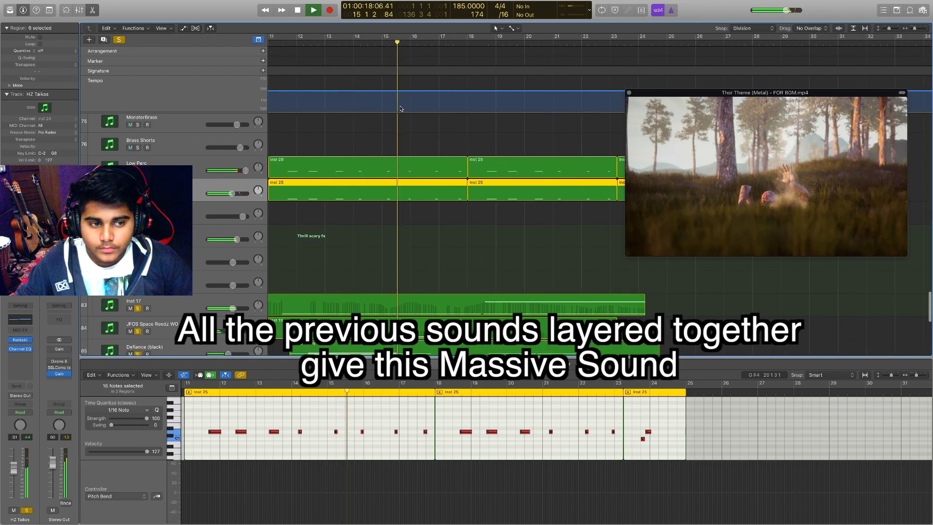
scroll(401, 108, "down", 2)
scroll(396, 106, "down", 3)
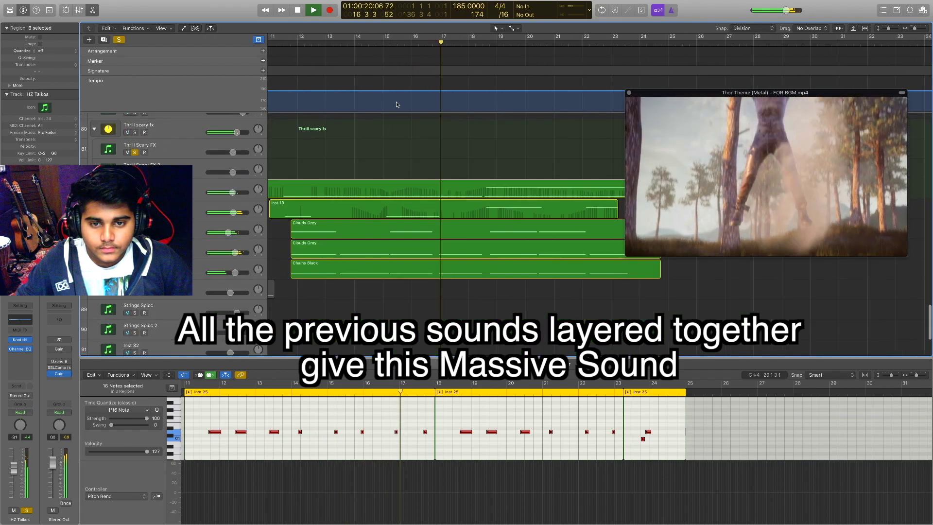
scroll(396, 105, "down", 3)
scroll(396, 104, "up", 2)
scroll(397, 104, "up", 3)
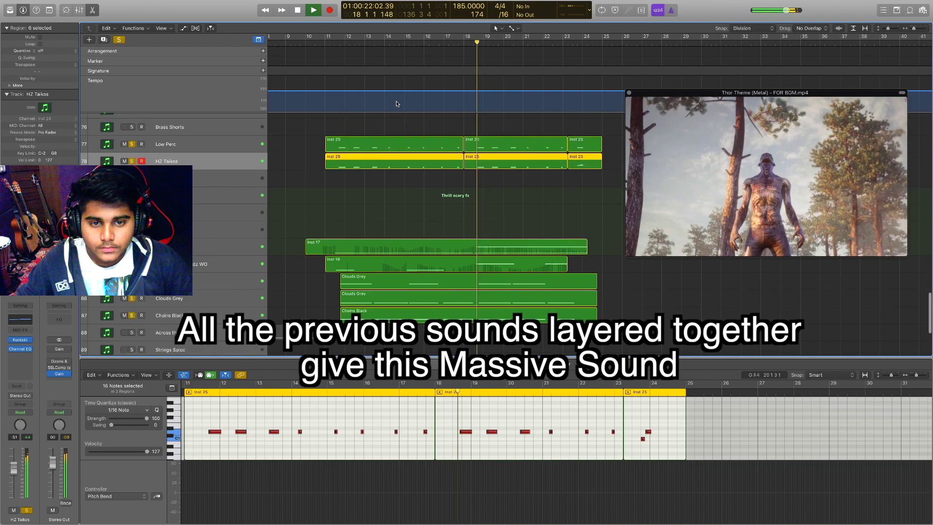
scroll(396, 104, "right", 1)
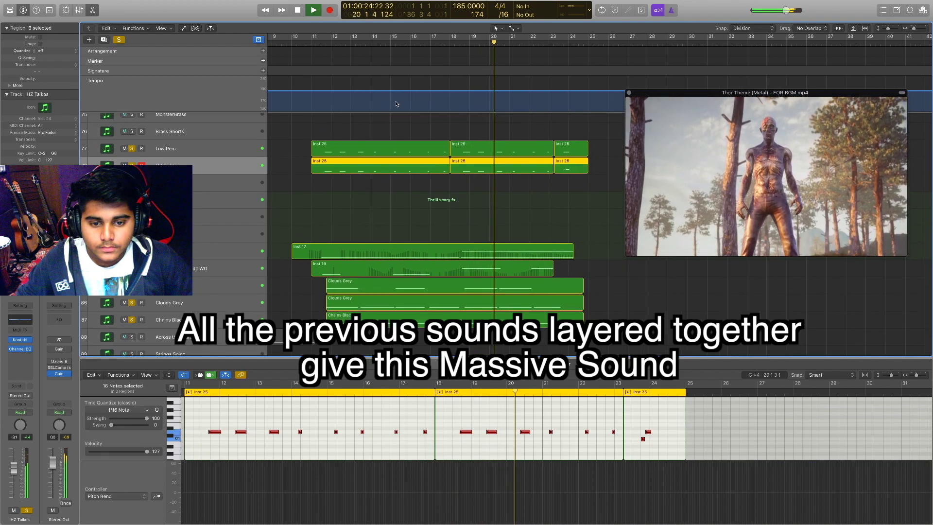
scroll(397, 104, "right", 3)
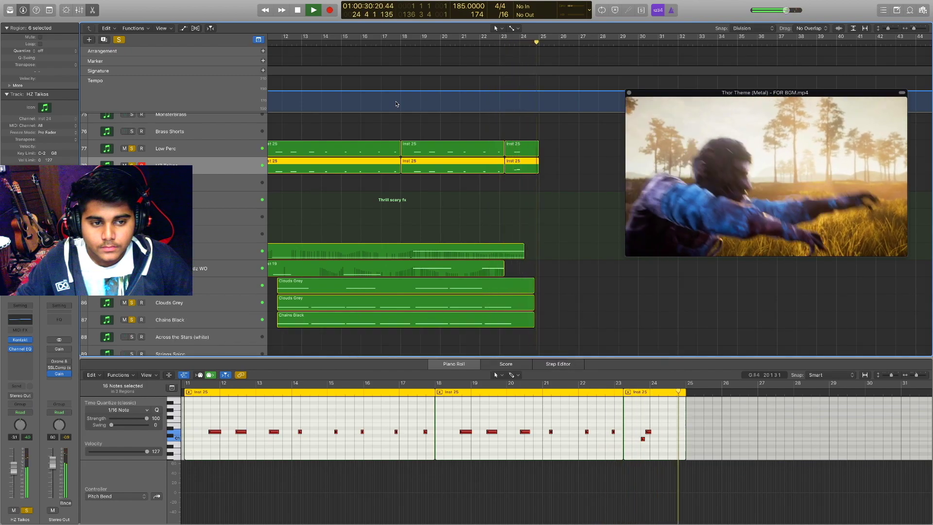
scroll(397, 104, "left", 2)
scroll(397, 104, "down", 2)
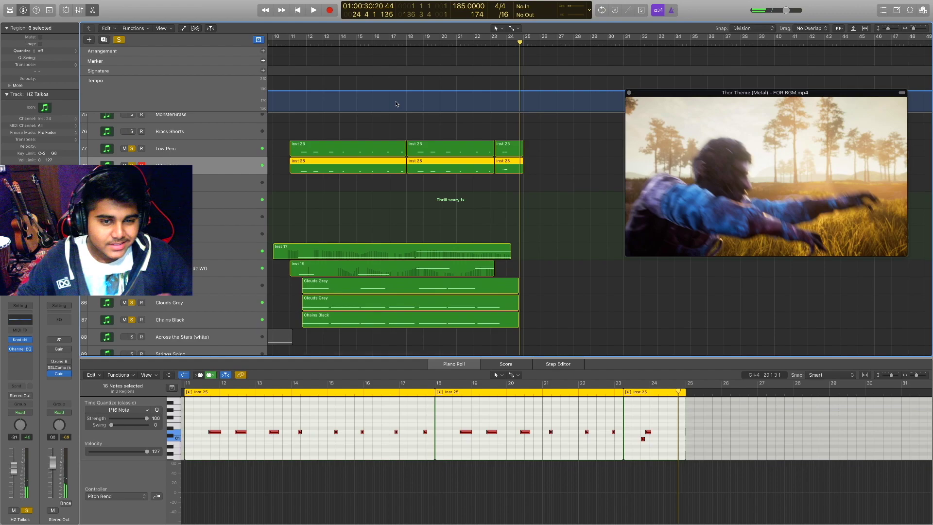
Clear all solos and place the playhead at bar 79 beat 3, near the next MonsterBrass region
scroll(319, 165, "down", 5)
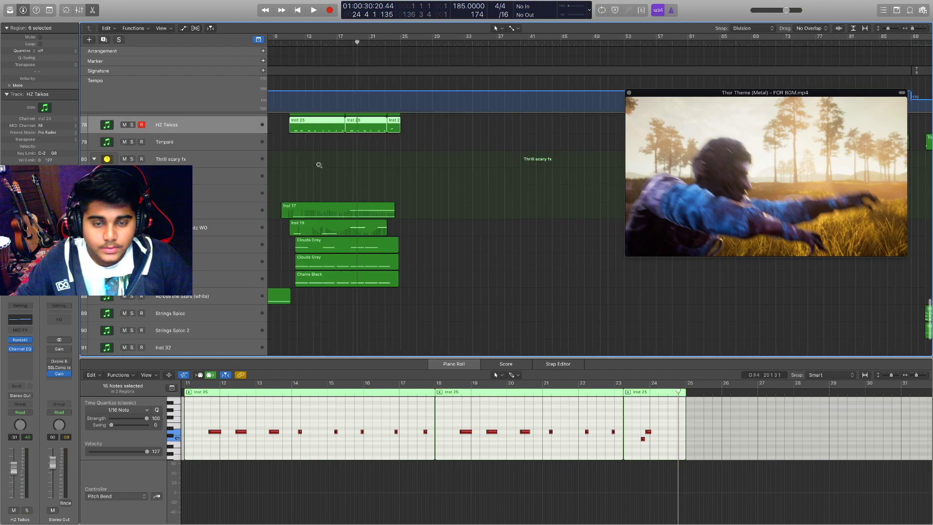
scroll(318, 165, "up", 10)
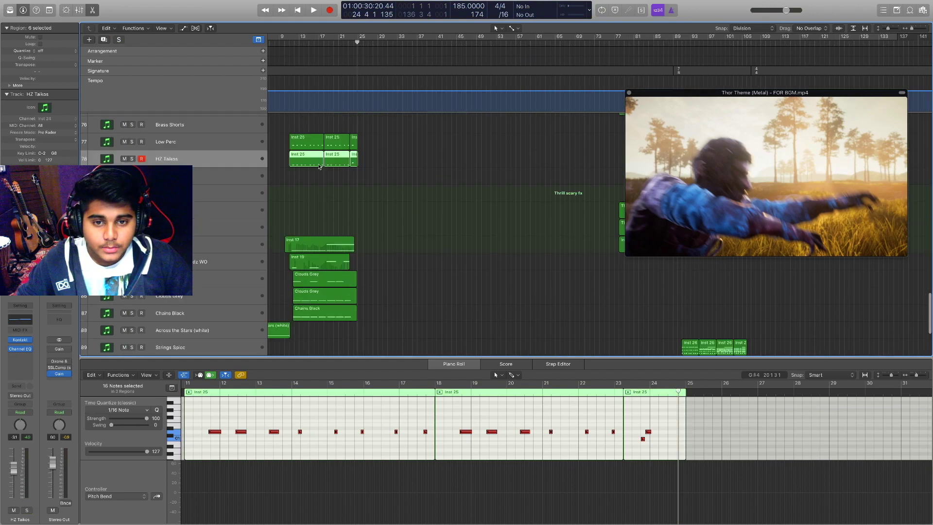
scroll(319, 166, "down", 5)
scroll(442, 156, "down", 4)
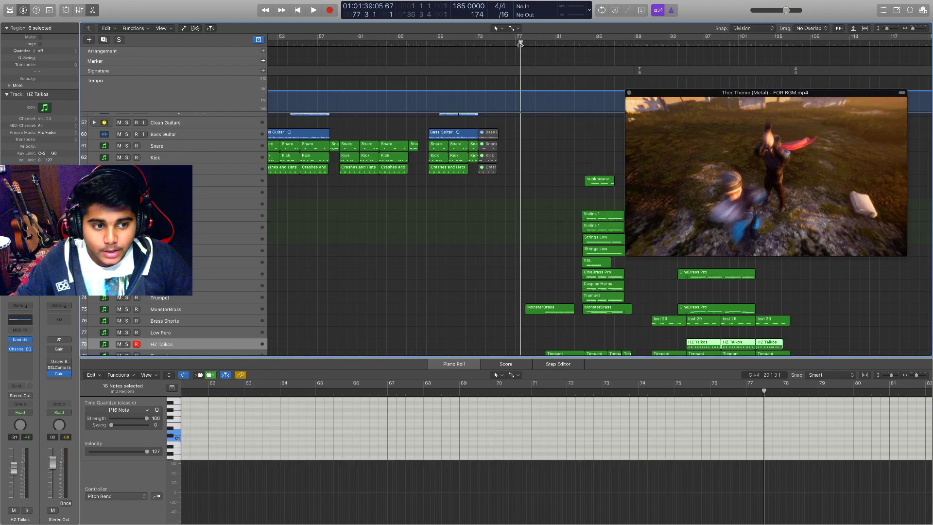
left_click_drag(520, 44, 540, 43)
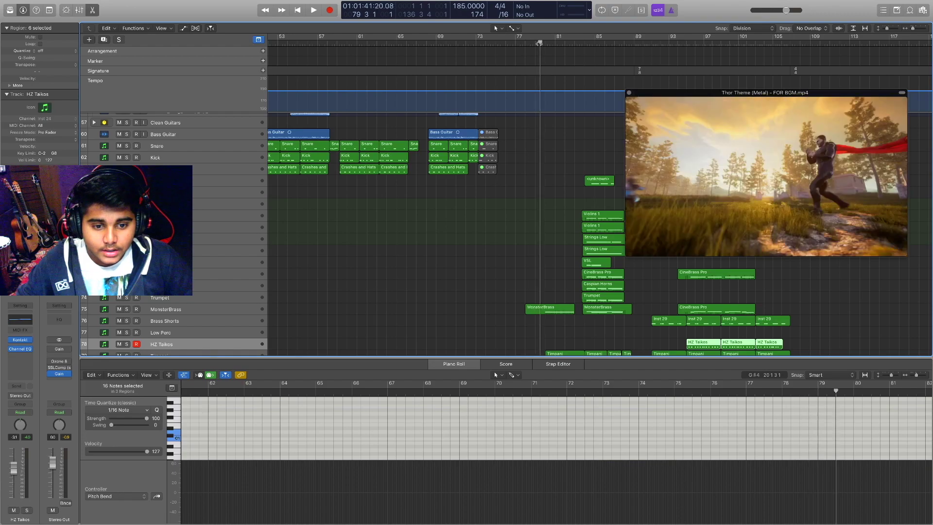
Solo Thrill Scary FX, Thrill Scary FX 2 and Inst 17 in the Thrill scary fx stack and play them past bar 83
scroll(578, 161, "up", 2)
scroll(585, 158, "right", 4)
scroll(585, 159, "down", 6)
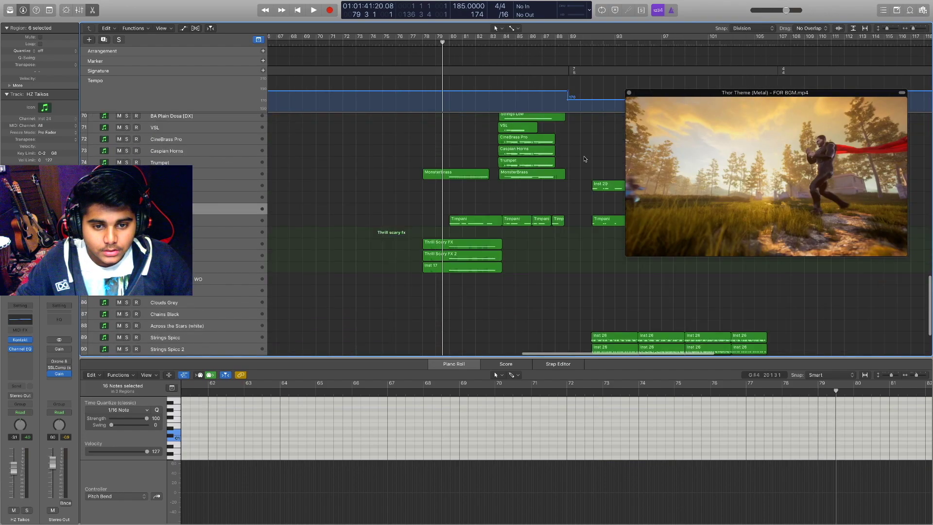
scroll(535, 151, "up", 4)
scroll(480, 142, "down", 2)
scroll(478, 143, "down", 4)
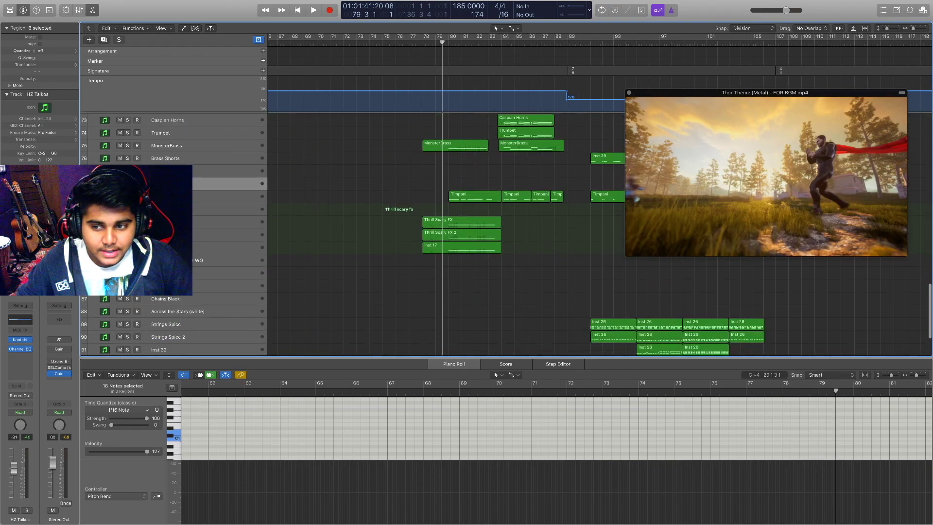
key("ctrl+s")
key("space")
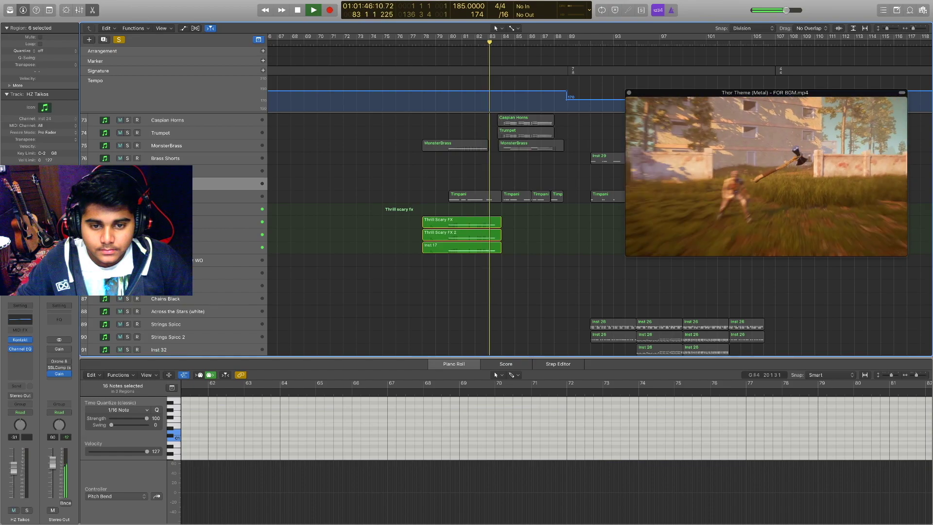
Solo the MonsterBrass track instead of the scary effects and play its first region against the video
left_click(433, 46)
scroll(462, 108, "up", 5)
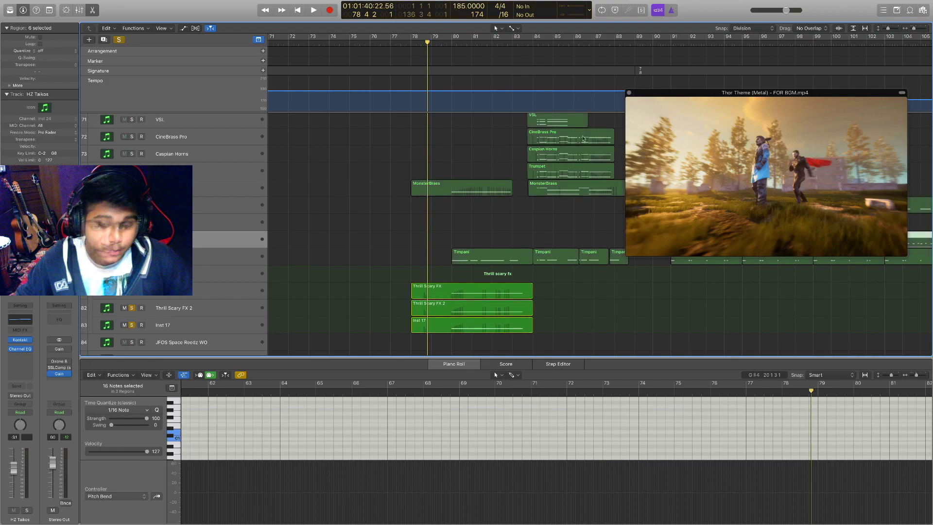
left_click(170, 188)
key("s")
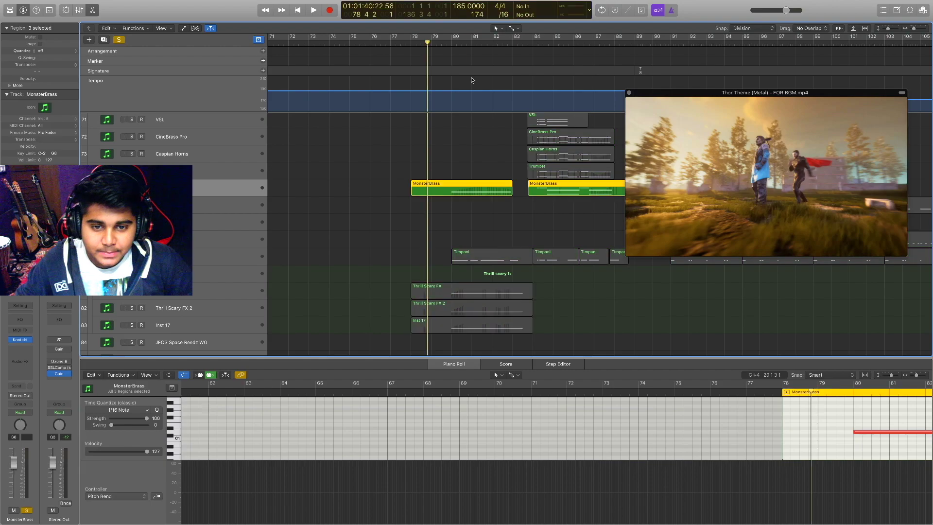
left_click(446, 44)
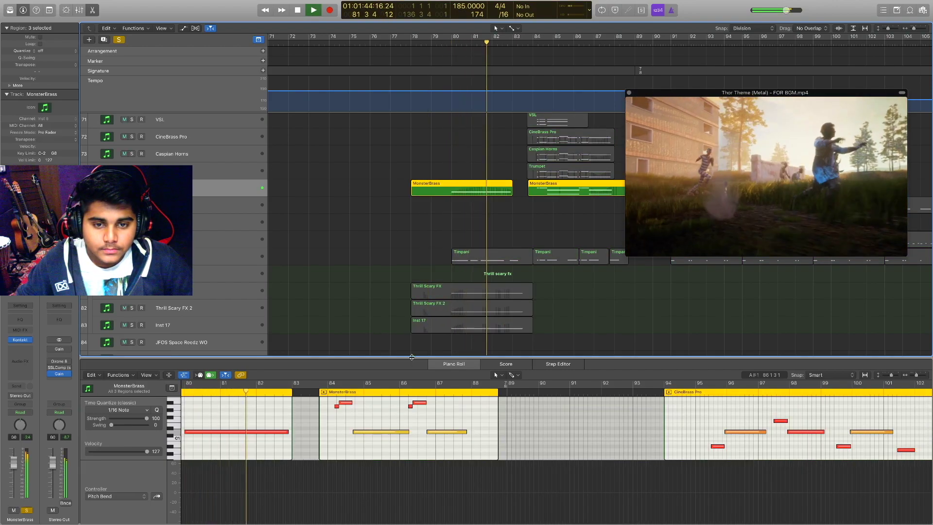
Hide the Piano Roll, stop playback at bar 82 and clear the MonsterBrass solo
key("p")
key("space")
key("ctrl+s")
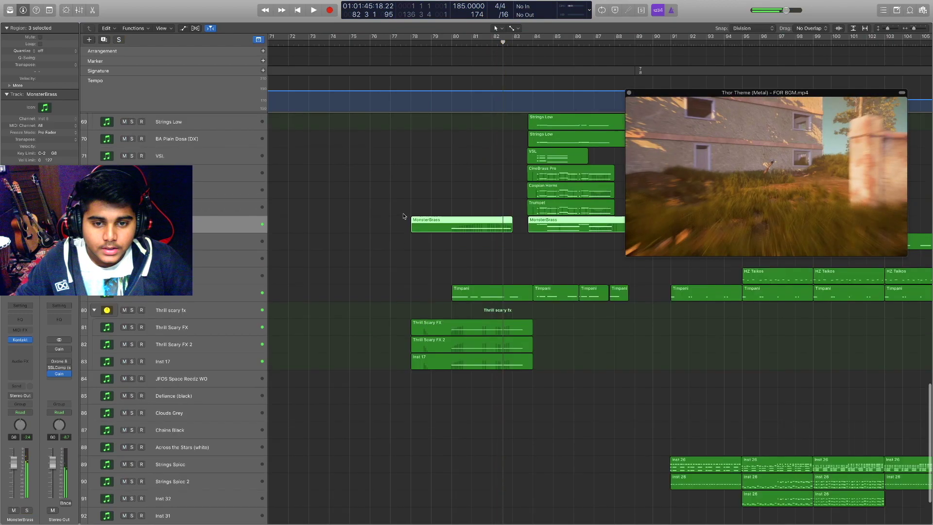
Solo the Timpani track, play it against the video from bar 80 to bar 83, and clear its solo
left_click(221, 256)
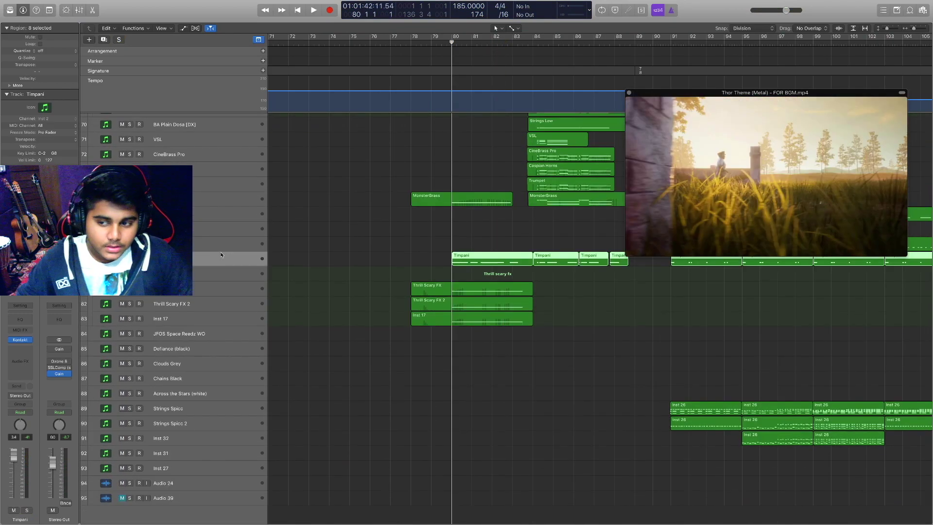
key("ctrl+s")
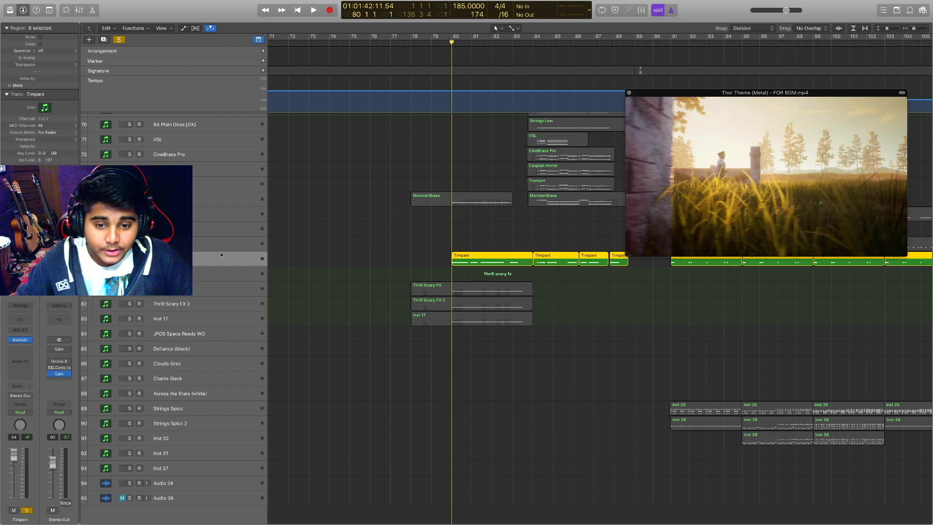
key("space")
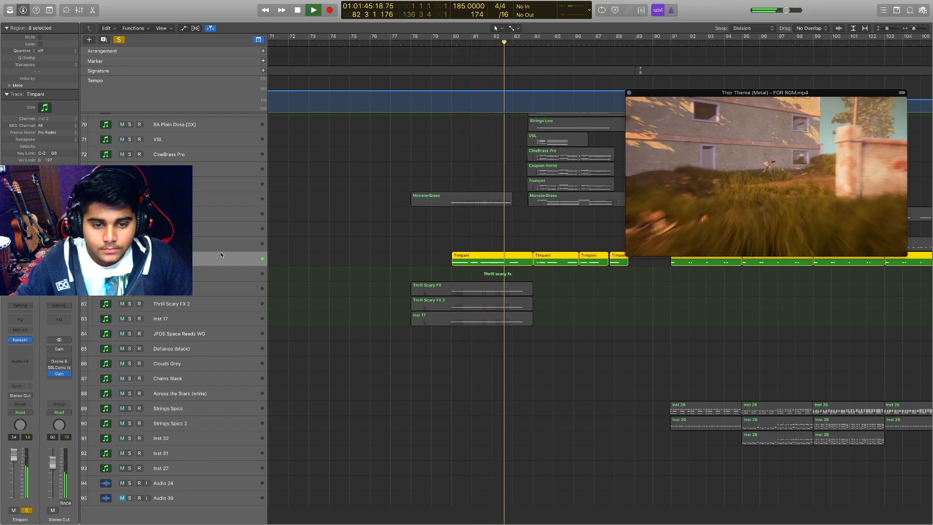
key("space")
key("s")
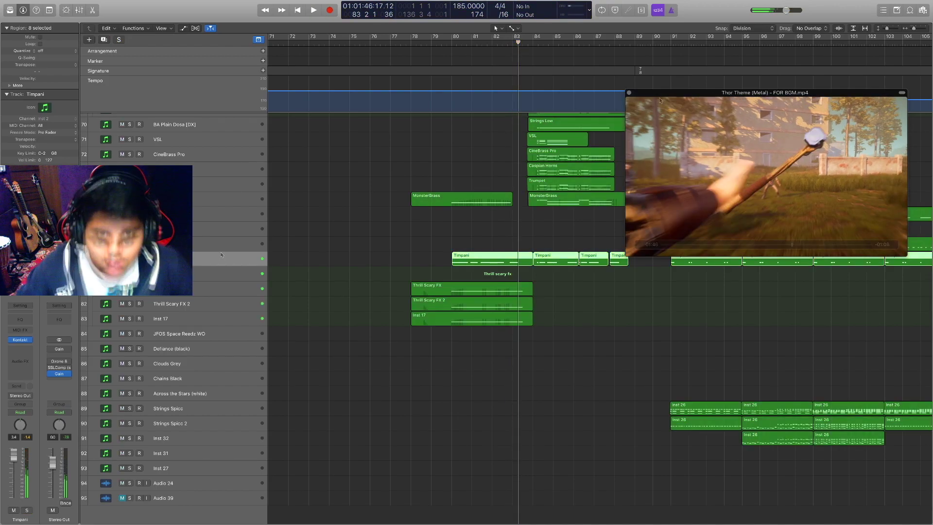
Solo Timpani, MonsterBrass, Thrill Scary FX, Thrill Scary FX 2 and Inst 17 and play them together from bar 80 to bar 83
left_click(451, 44)
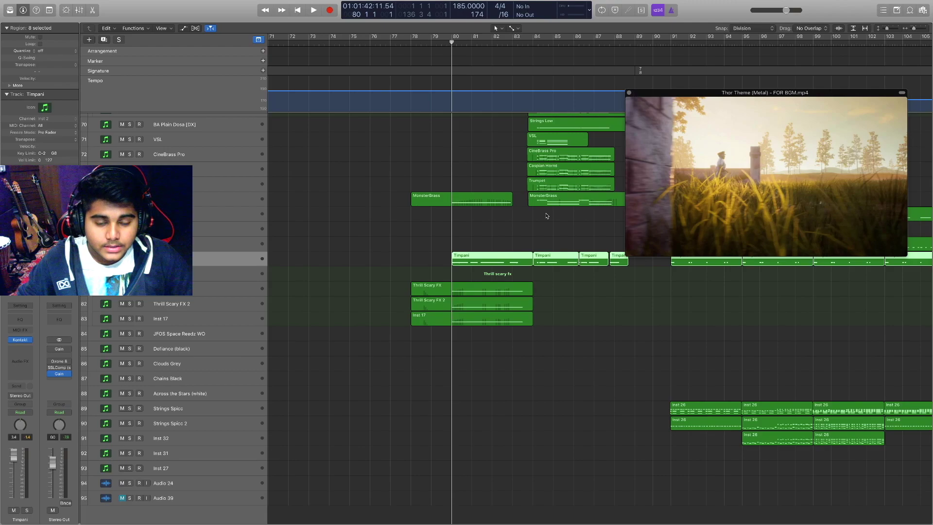
key("s")
key("super+Right")
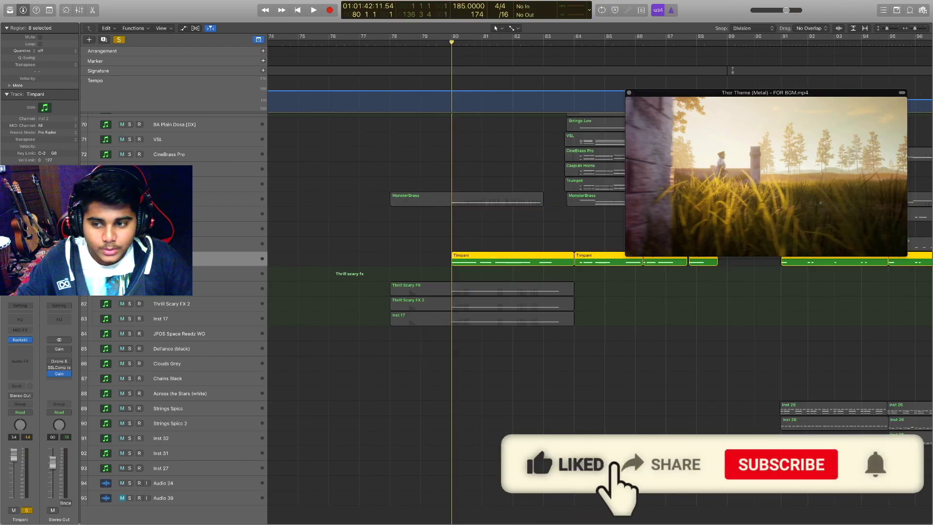
left_click(130, 199)
left_click_drag(130, 289, 129, 319)
key("space")
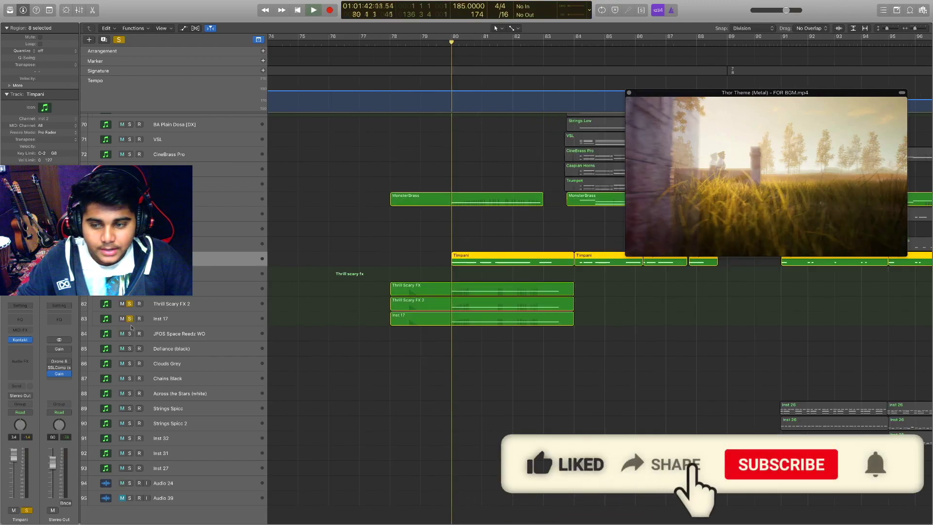
scroll(331, 241, "right", 1)
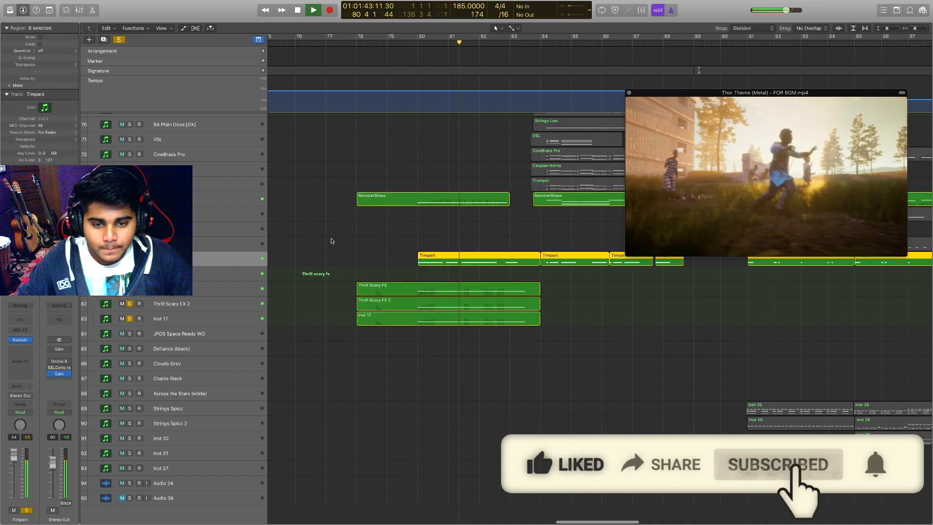
key("super+Down")
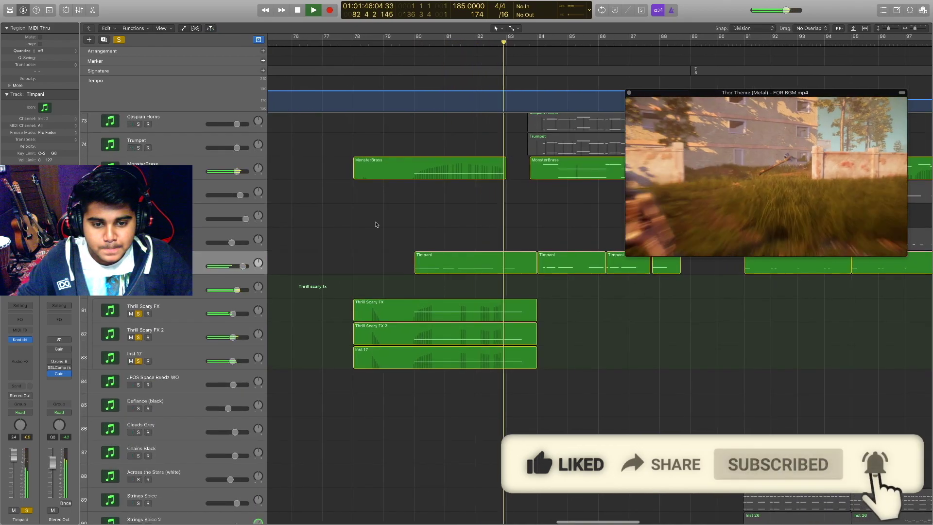
key("space")
left_click(287, 263)
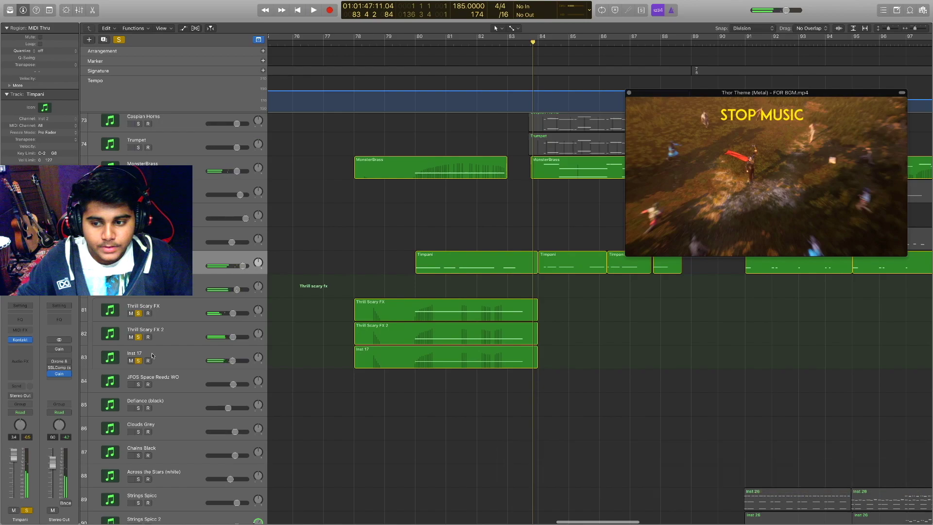
Clear the solos on the scary effects, Timpani and MonsterBrass tracks
left_click(138, 290)
left_click(138, 266)
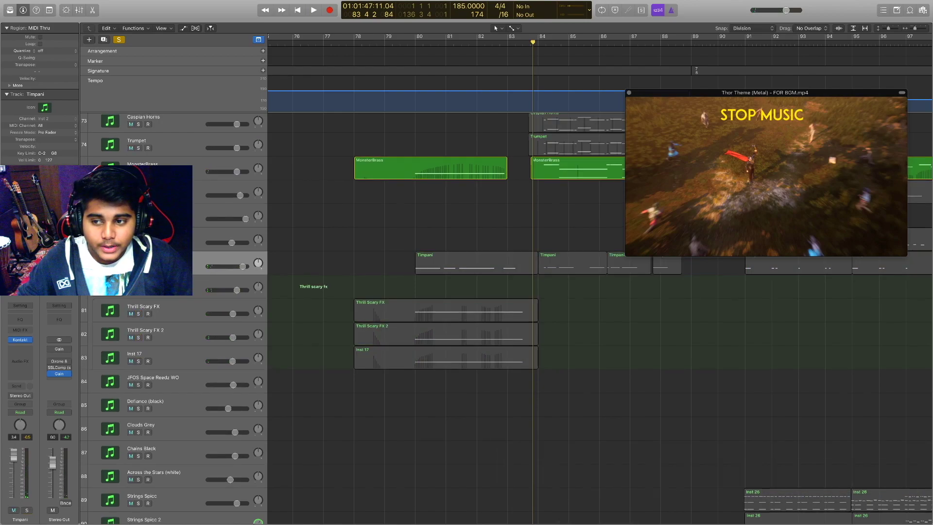
key("s")
Scrub the video between bars 81 and 83 and park the playhead on the STOP MUSIC frame at bar 83, beat 4
left_click_drag(533, 43, 518, 44)
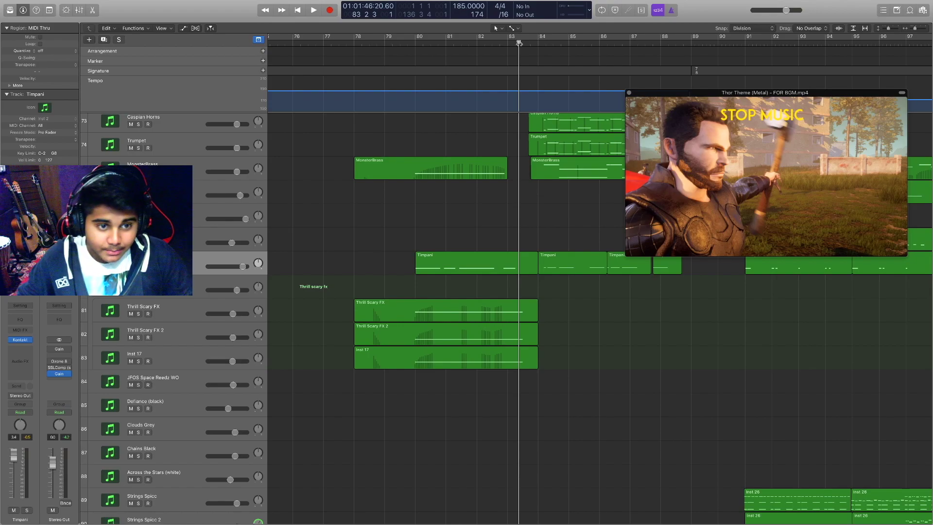
scroll(583, 121, "up", 3)
key("super+Left")
key("super+Left")
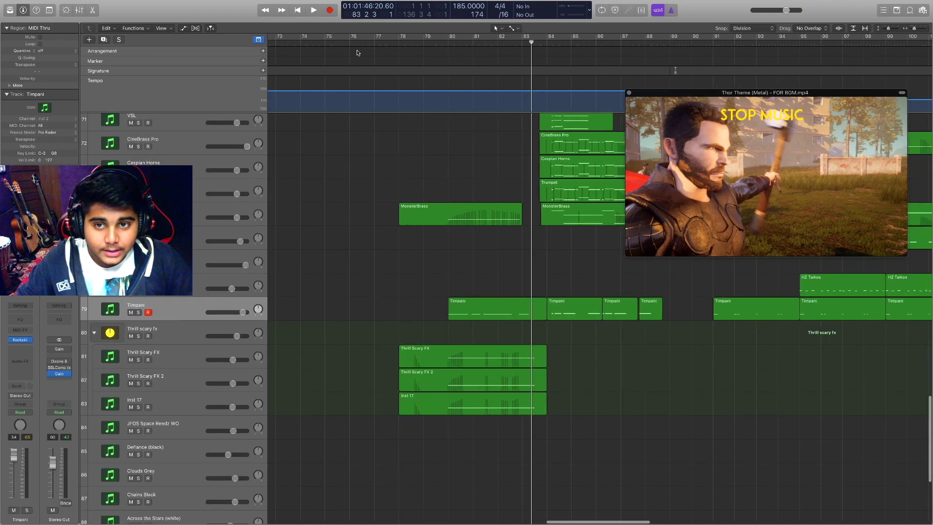
left_click_drag(278, 51, 704, 97)
key("space")
scroll(578, 128, "right", 8)
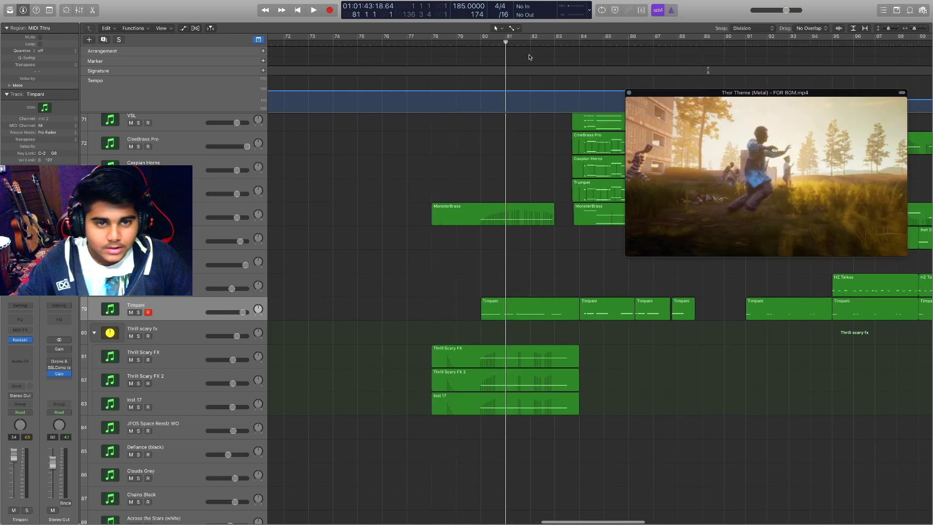
left_click_drag(531, 44, 571, 44)
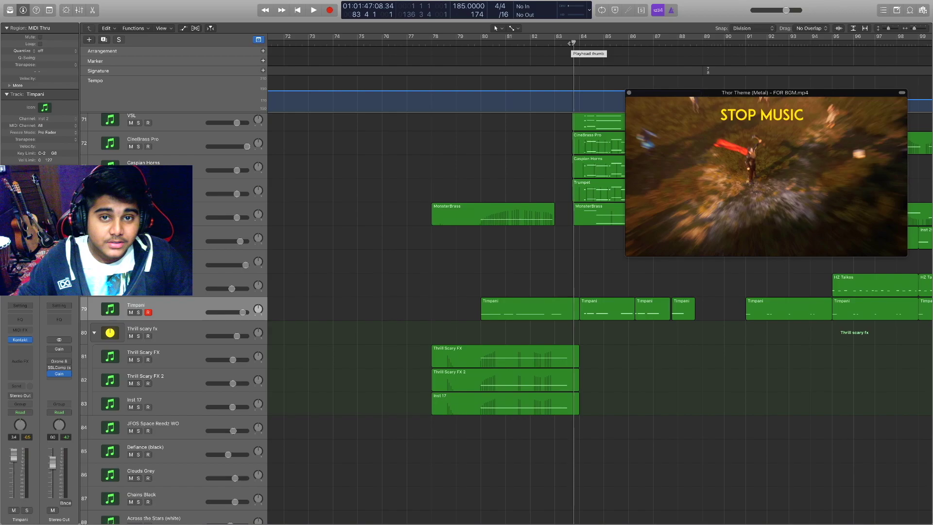
Move the playhead back to the Theme Melody at bar 27 and play its opening briefly against the video
scroll(500, 261, "up", 8)
key("super+Left")
left_click_drag(331, 43, 336, 44)
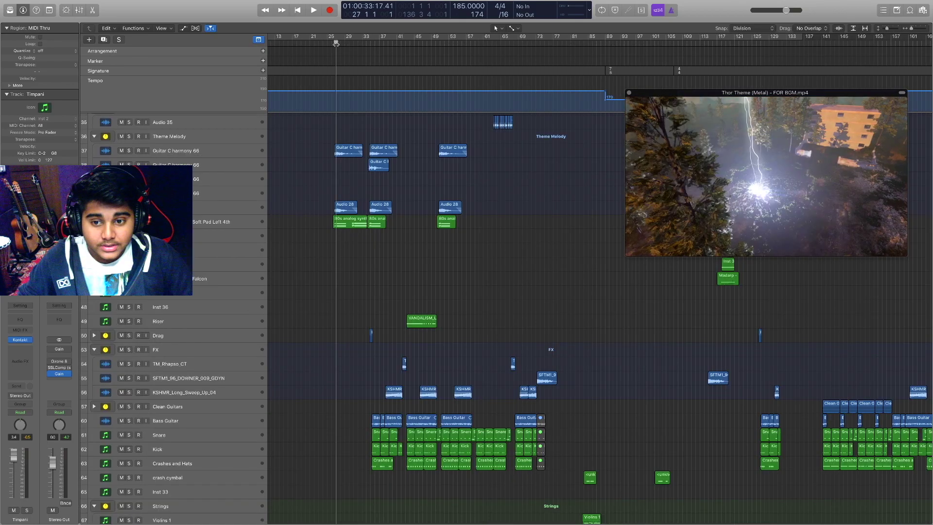
key("space")
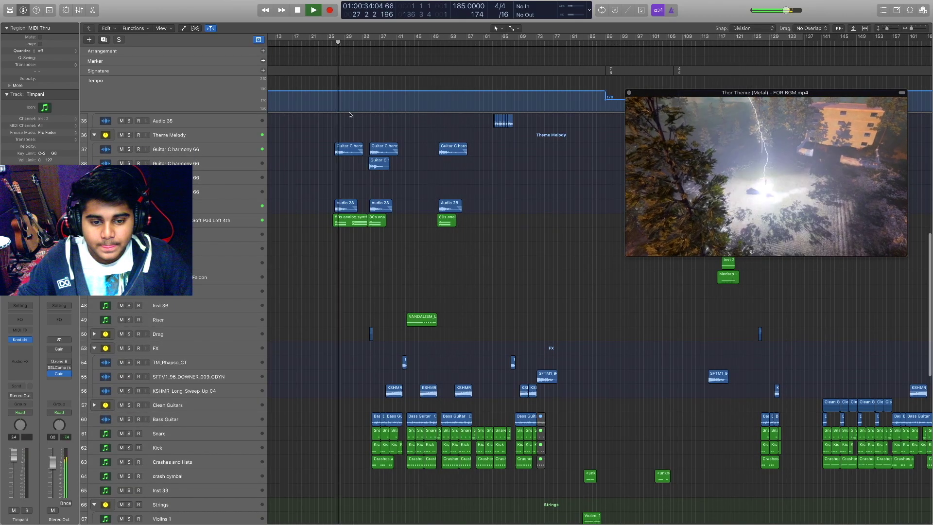
scroll(570, 146, "down", 5)
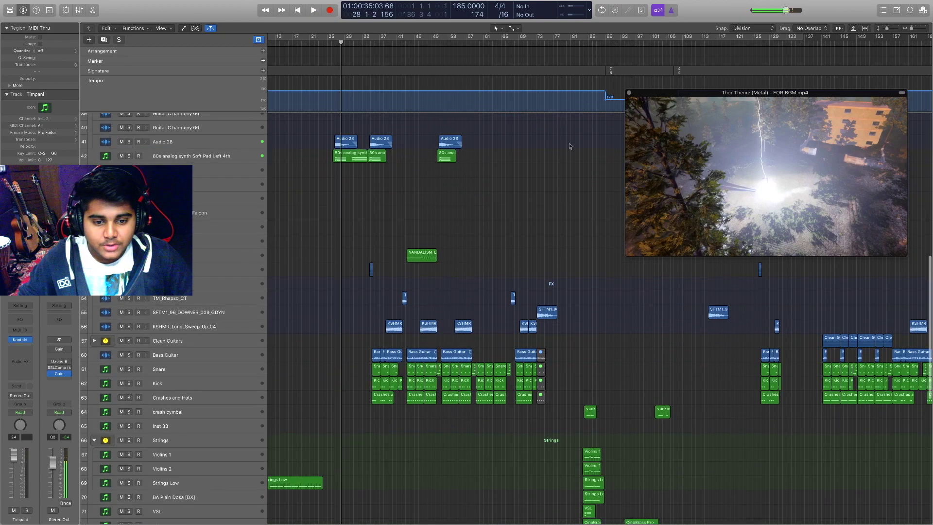
Play the full strings and brass section from bar 83, beat 4, to bar 88 against the video
scroll(570, 146, "up", 5)
scroll(569, 147, "right", 3)
scroll(569, 146, "down", 3)
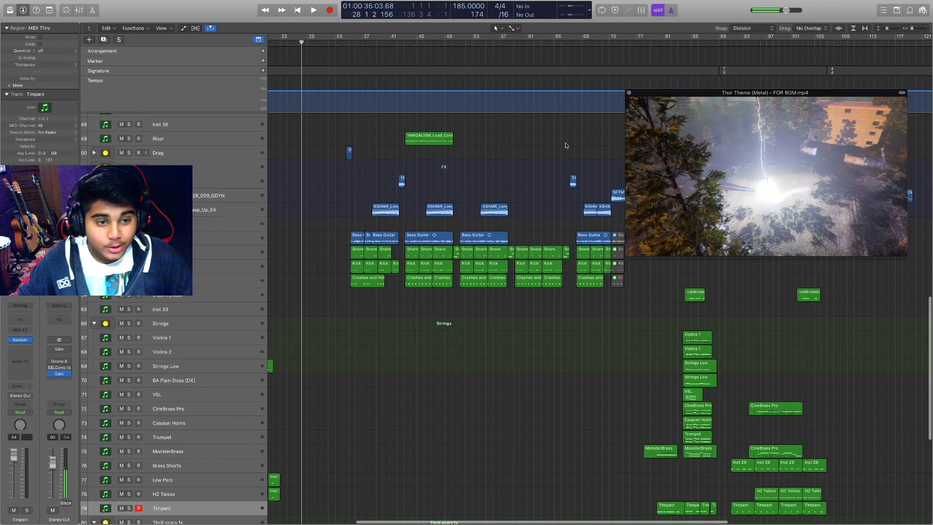
scroll(571, 144, "right", 5)
scroll(565, 141, "right", 5)
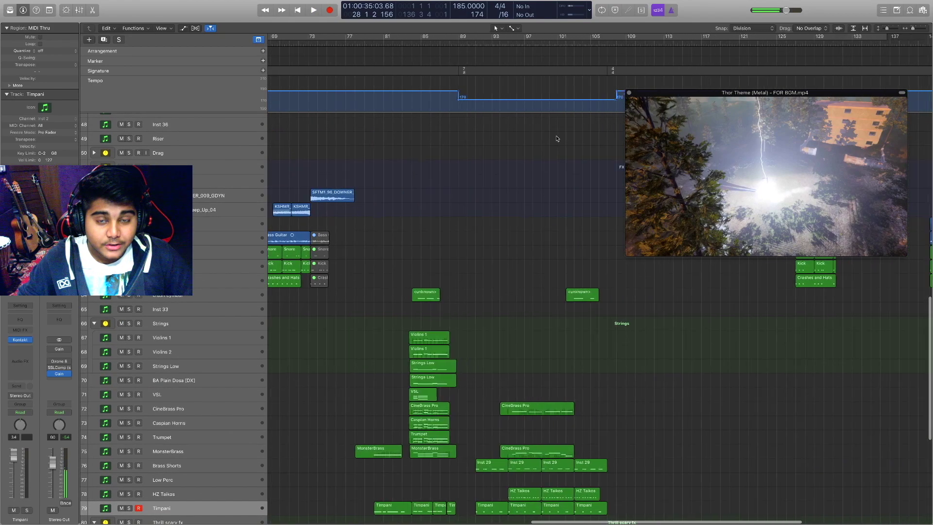
scroll(556, 138, "down", 3)
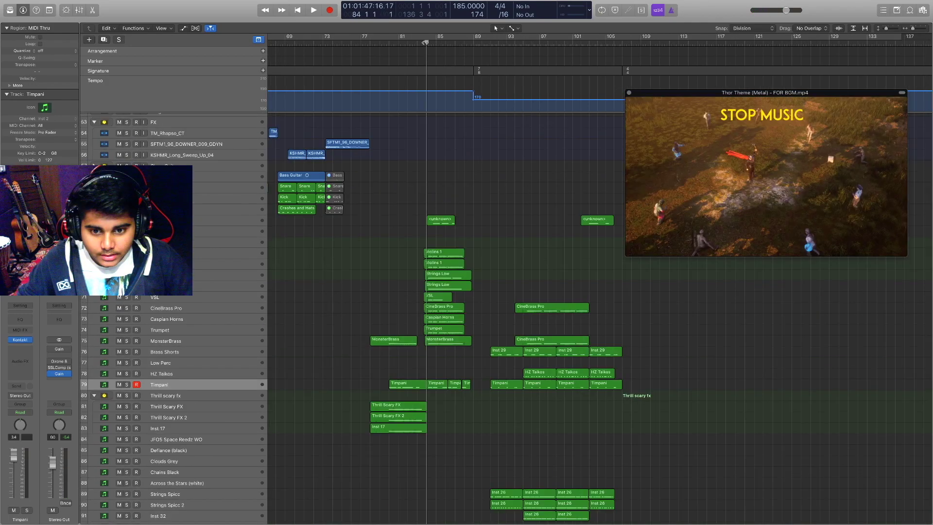
left_click_drag(426, 43, 425, 43)
scroll(462, 154, "up", 4)
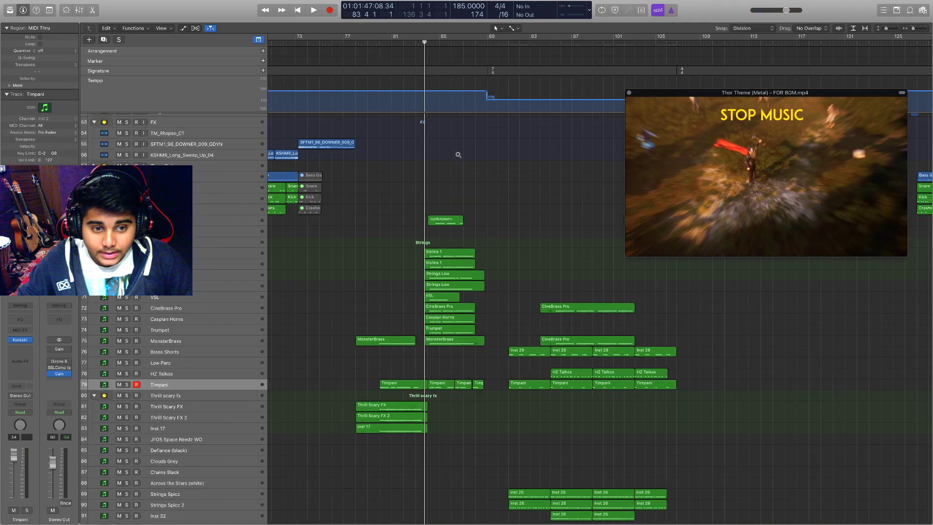
key("space")
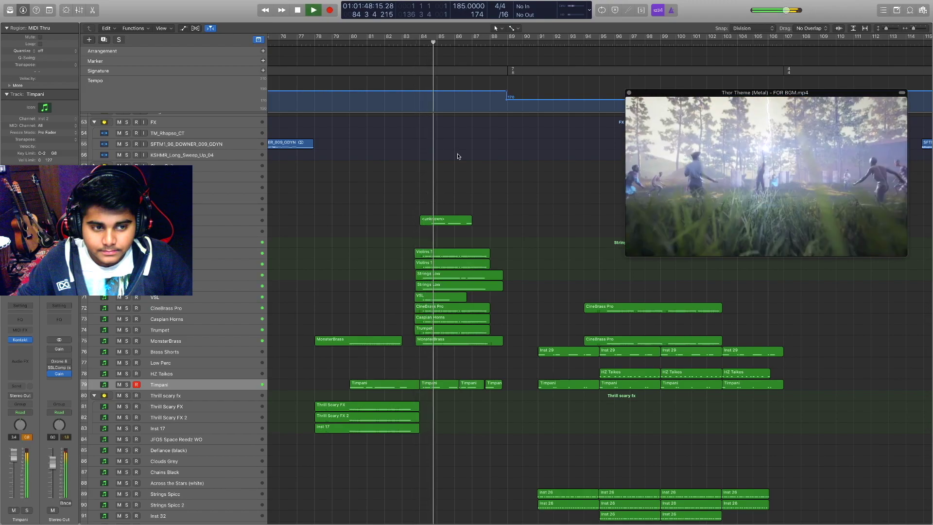
scroll(458, 155, "up", 3)
scroll(458, 155, "up", 2)
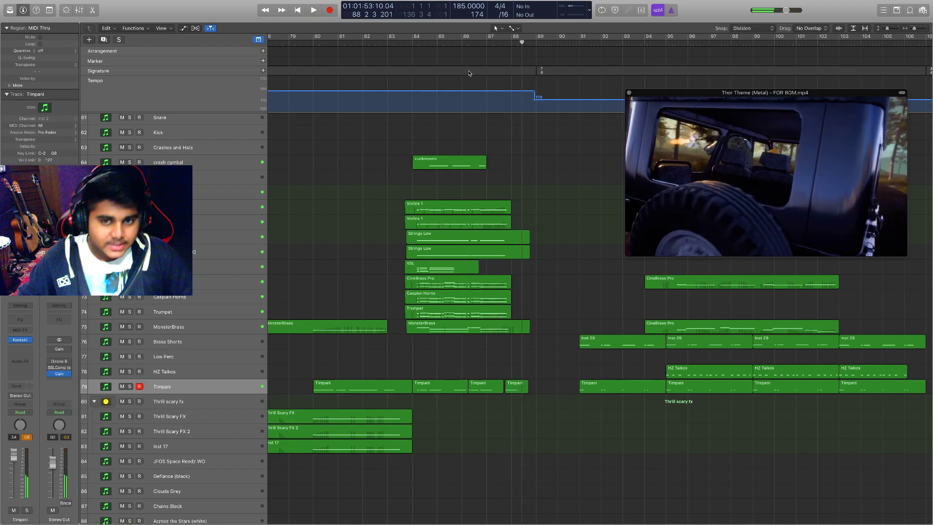
key("space")
Open the Violins 1 region at bar 84 in the Piano Roll and select all its notes
left_click(412, 48)
left_click(206, 281)
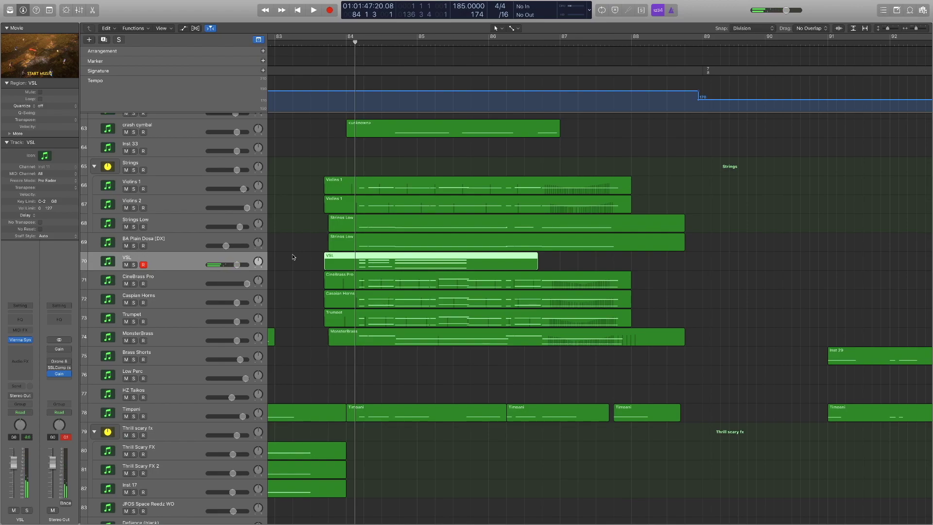
scroll(293, 257, "up", 3)
scroll(496, 220, "up", 2)
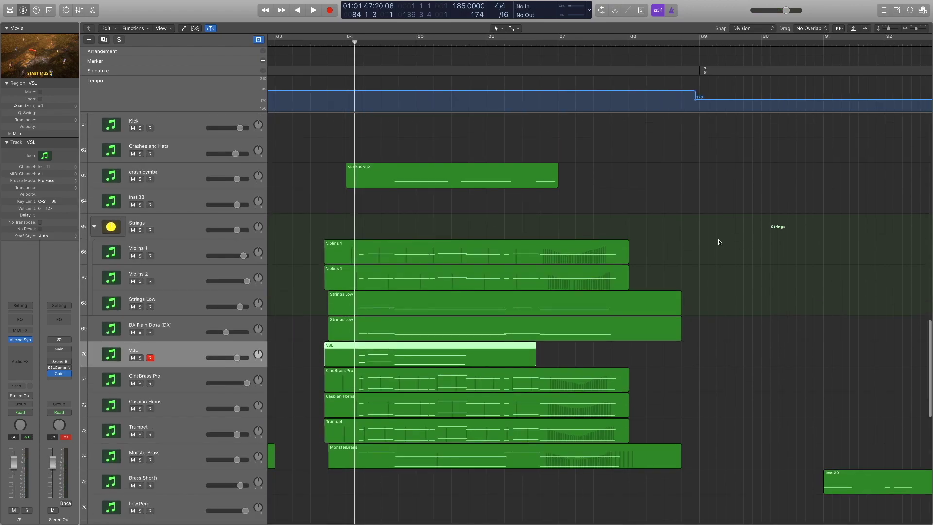
left_click(141, 250)
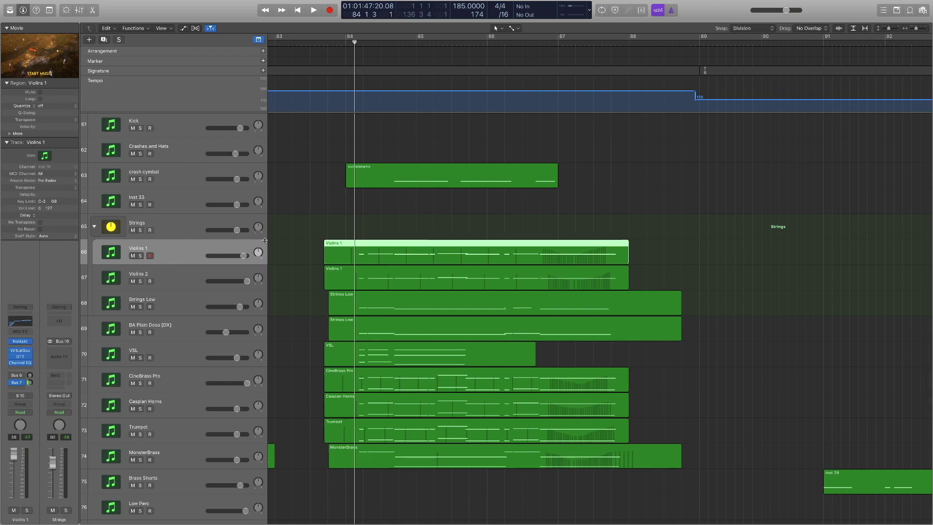
left_click(179, 274, "shift")
left_click(361, 236)
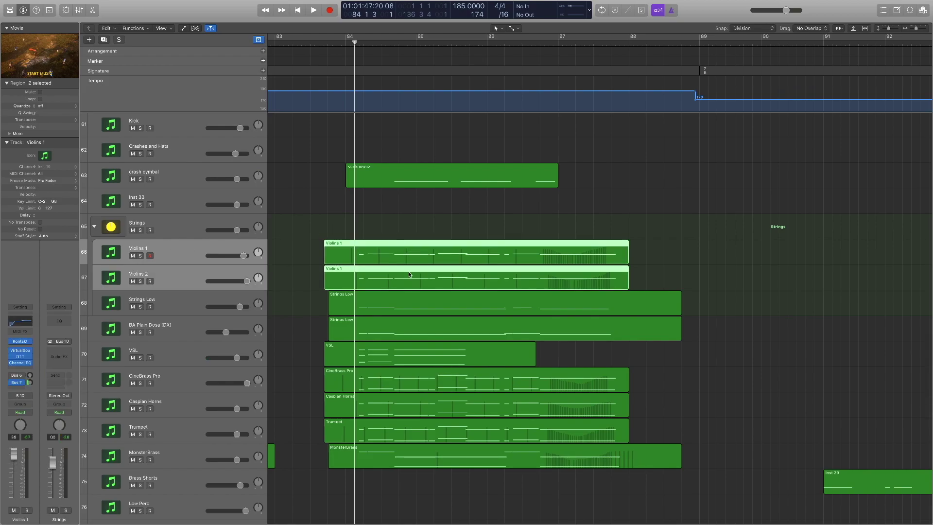
double_click(415, 255)
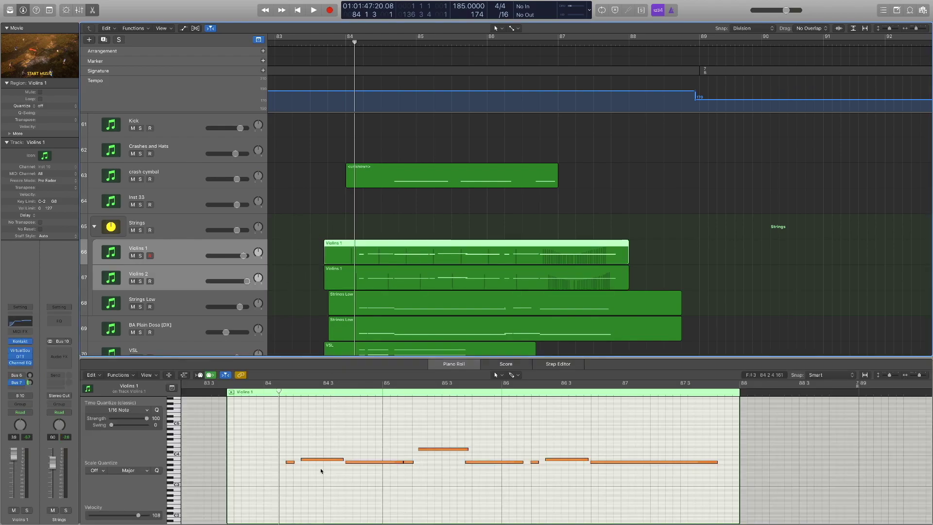
left_click_drag(266, 430, 730, 506)
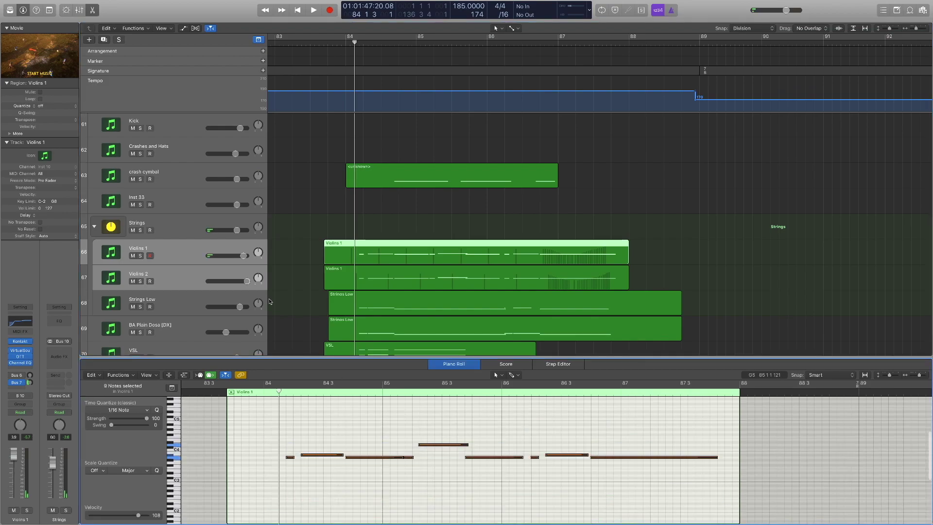
Solo the Violins 1 track and play its region from bar 84 to bar 88
left_click(182, 249)
key("s")
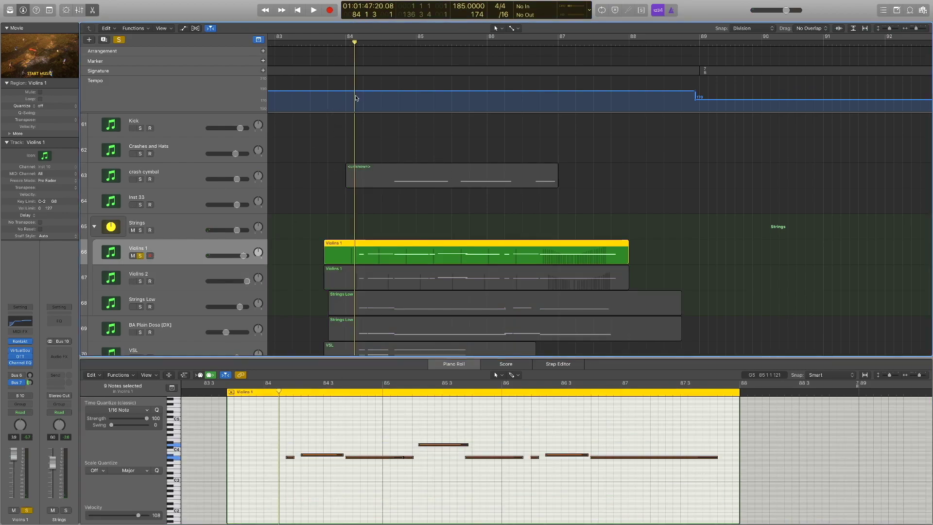
key("space")
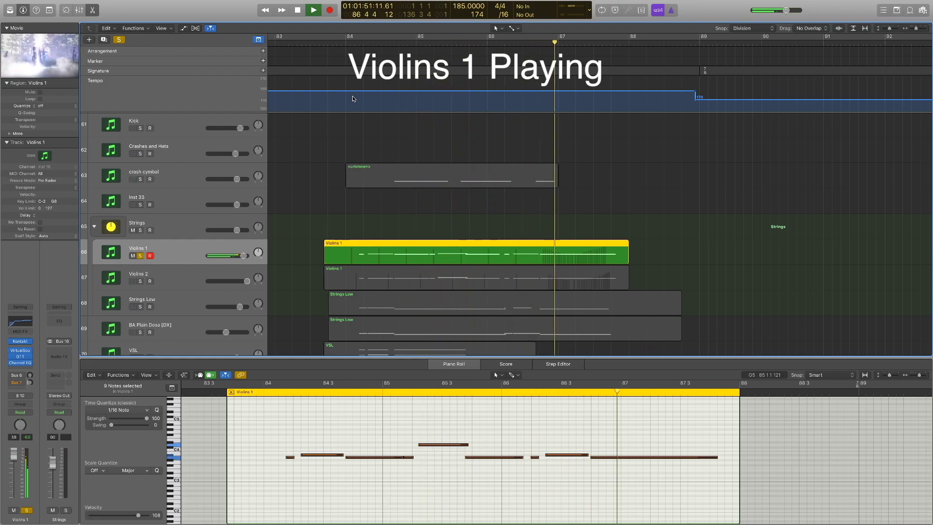
key("space")
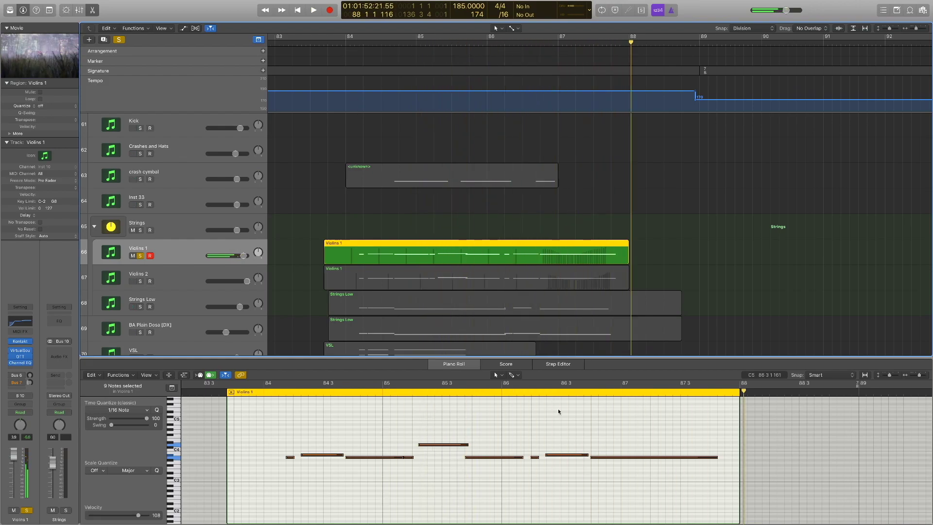
Add Violins 2 to the solo and play both violin parts to bar 88 with the Violins 2 modulation curve shown in the Piano Roll
key("a")
left_click(140, 282)
left_click(328, 278)
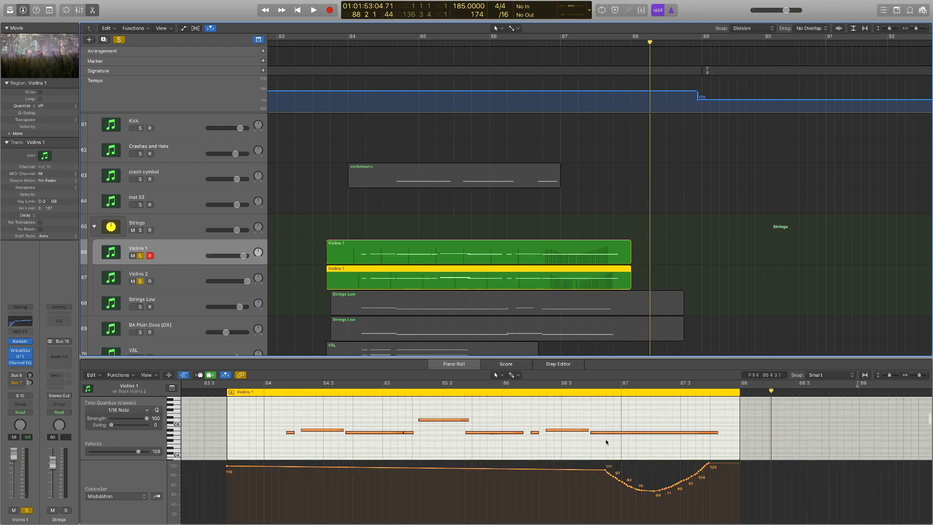
key("space")
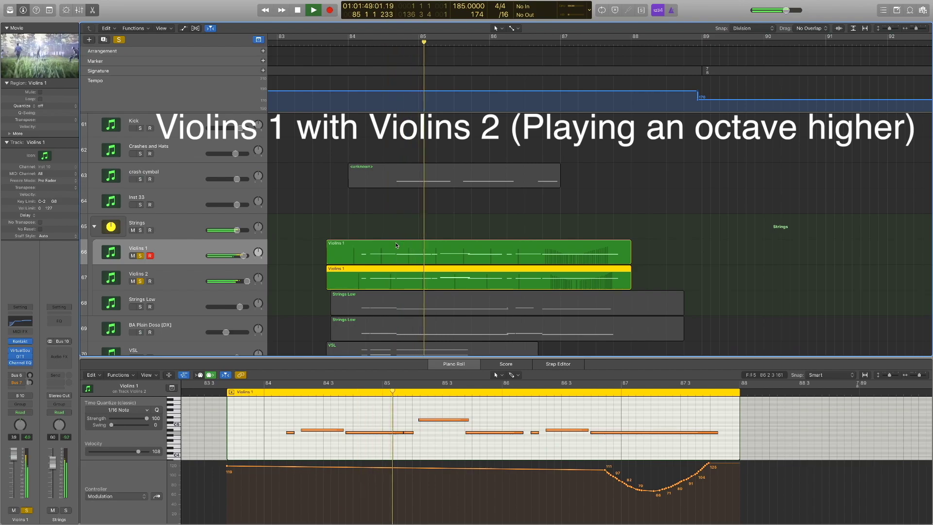
left_click(140, 255)
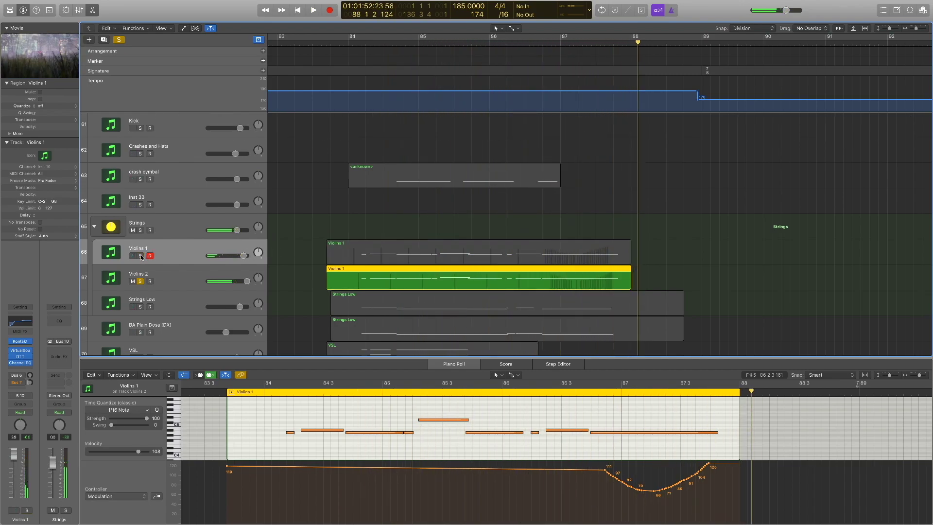
left_click(141, 255)
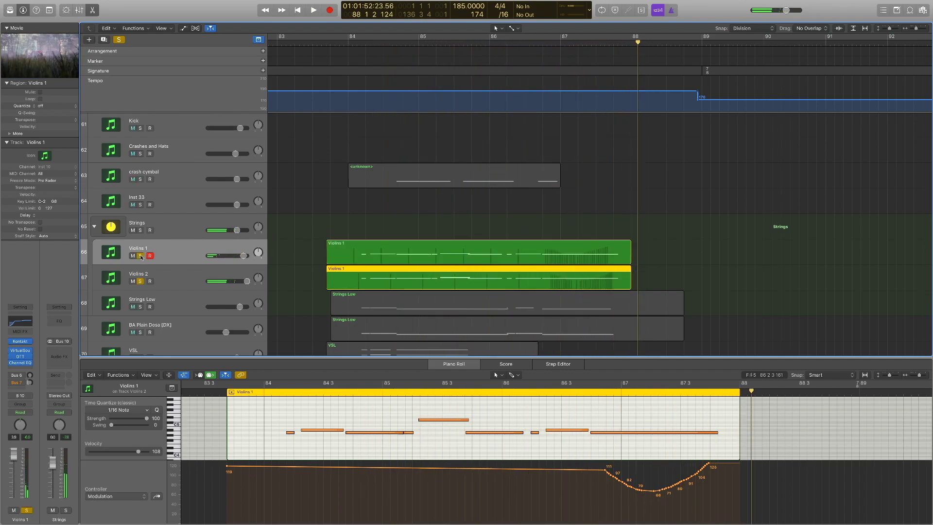
Switch the solo from both violin tracks to Strings Low and play its region from bar 84 to bar 88
left_click(141, 281)
left_click(140, 256)
left_click(180, 297)
key("s")
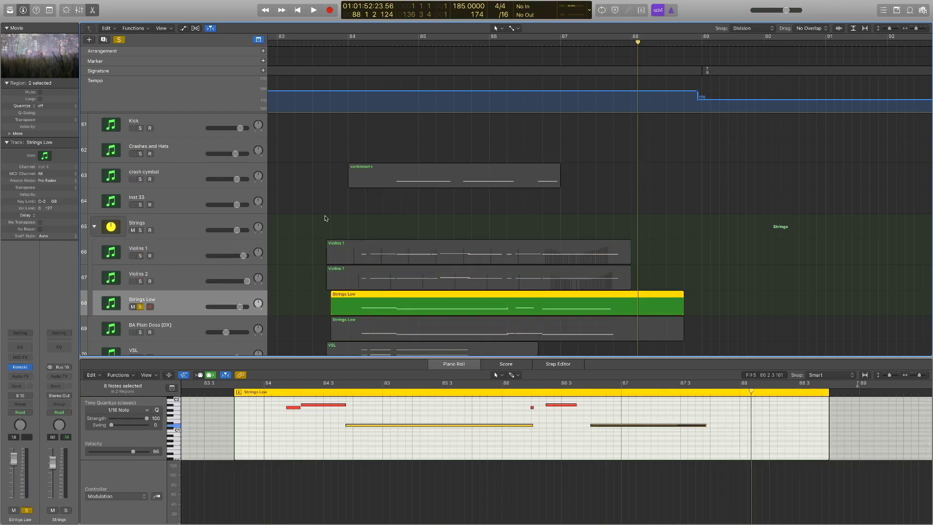
key("super+Down")
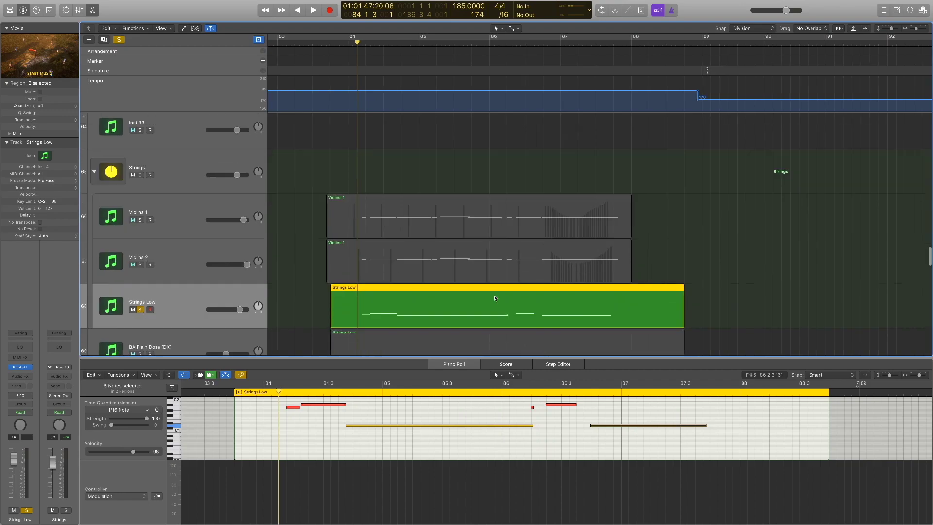
left_click(558, 427)
key("space")
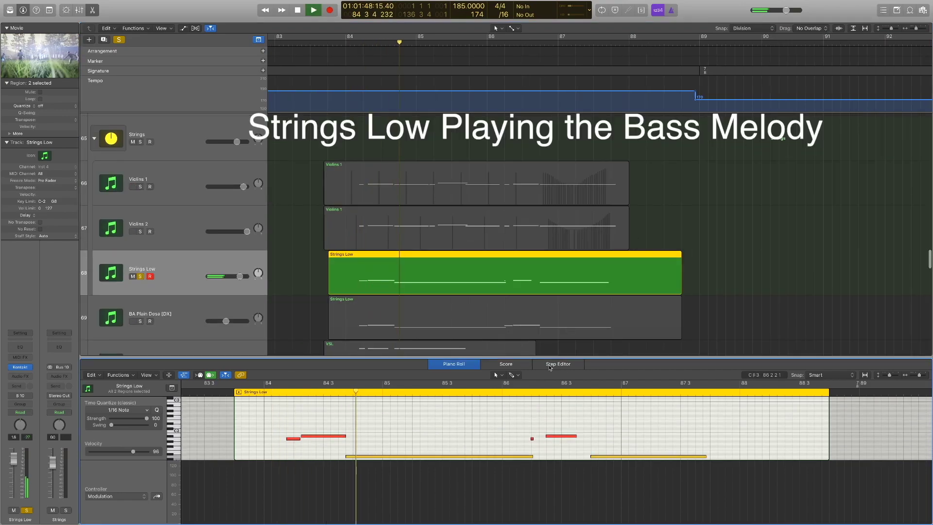
key("super+Up")
key("super+Up")
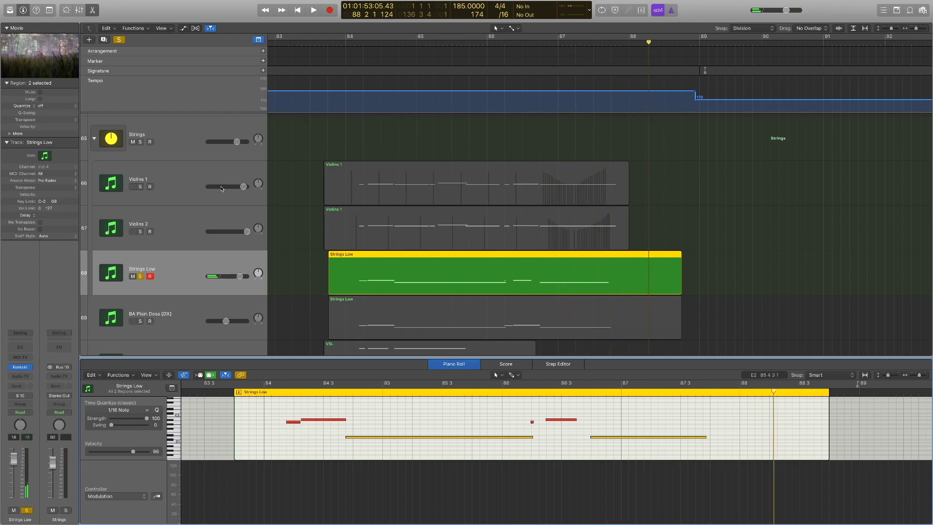
Add Violins 1 and Violins 2 to the soloed Strings Low and play all three from bar 84 to bar 88
scroll(141, 222, "down", 1)
left_click(140, 219)
left_click(140, 174)
key("space")
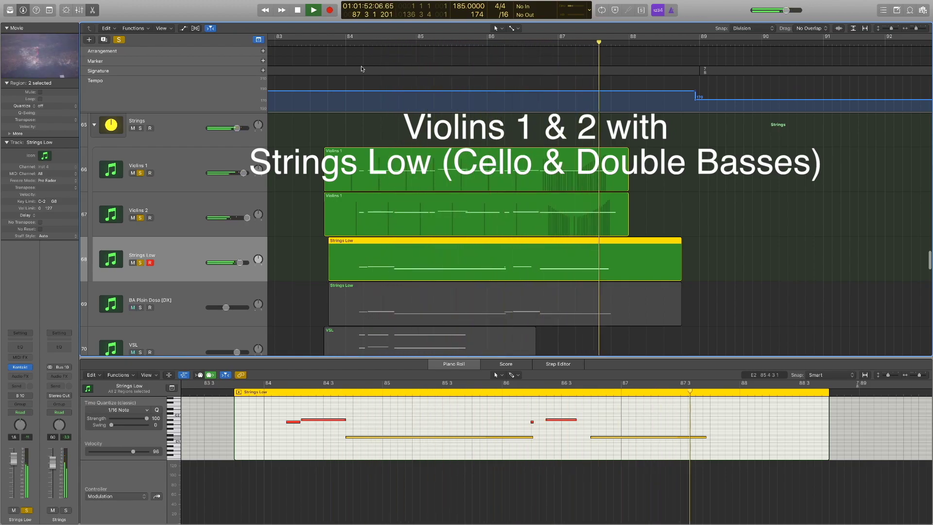
key("space")
Turn off solo on Strings Low, Violins 2 and Violins 1, then select the Violins 2 track
left_click(140, 262)
left_click(140, 218)
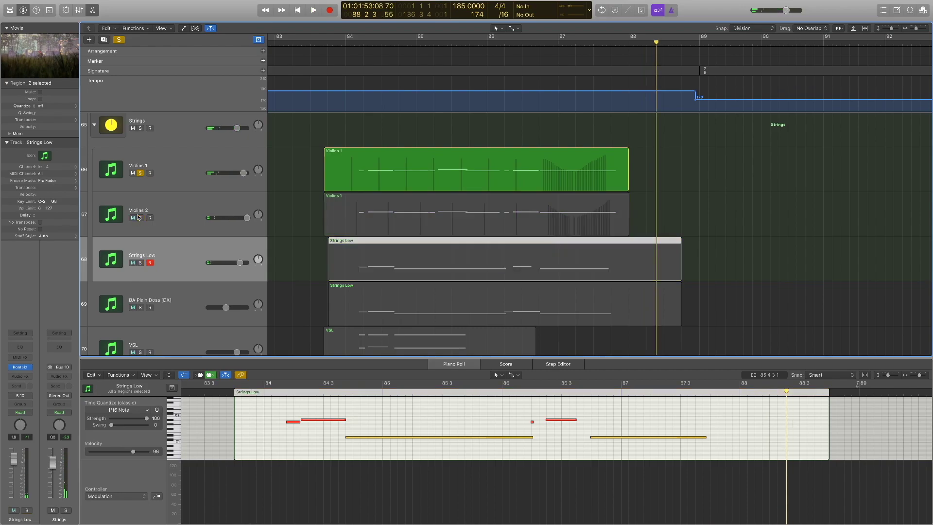
left_click(140, 174)
left_click(171, 167)
left_click(182, 209)
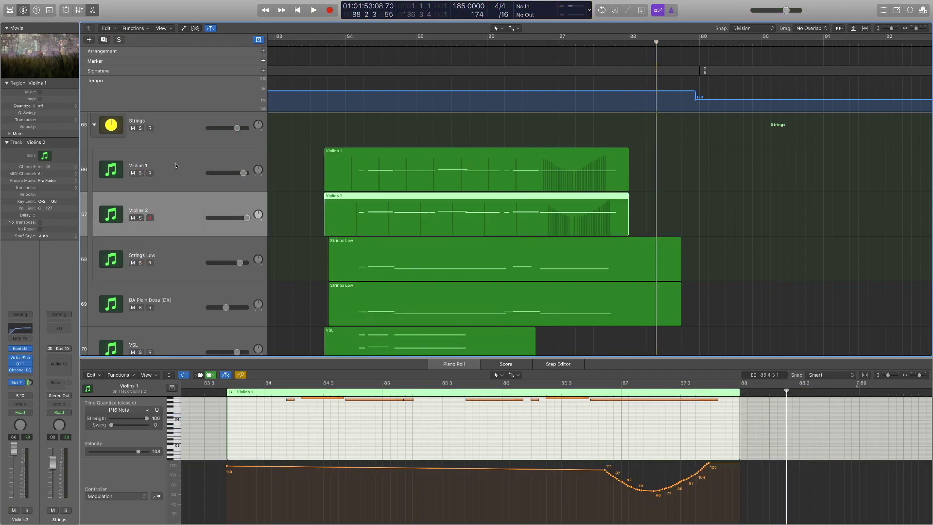
Open the VirtualSoundStage 2 plug-in on Violins 1 and examine the stage placement of the violins
left_click(192, 170)
left_click(345, 42)
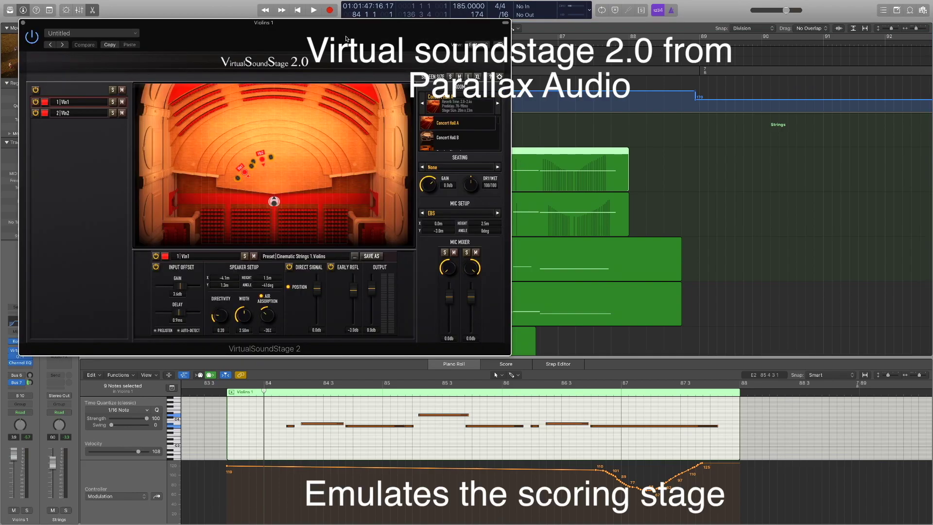
left_click_drag(346, 39, 628, 95)
left_click_drag(589, 127, 714, 138)
left_click_drag(599, 138, 510, 122)
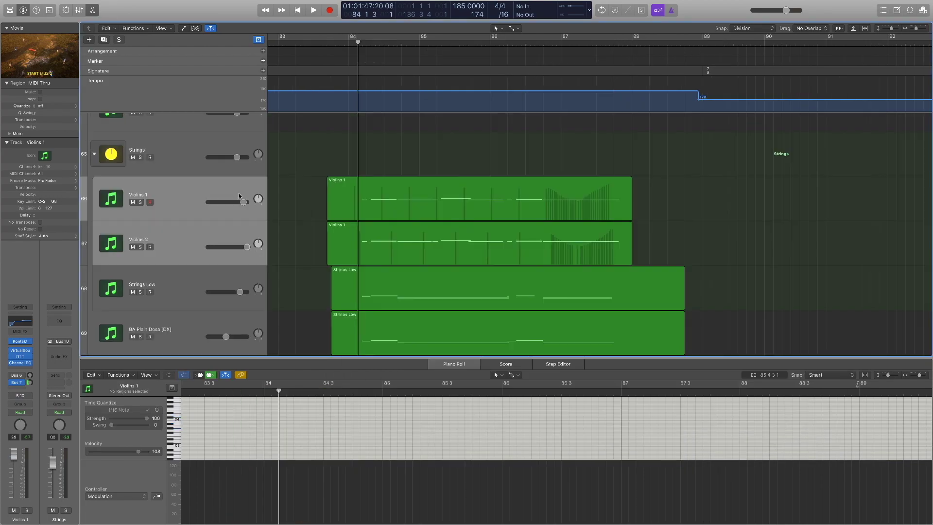
Check the Bus 7 reverb send on the Violins 2 channel strip, then reselect Violins 1
left_click(247, 237)
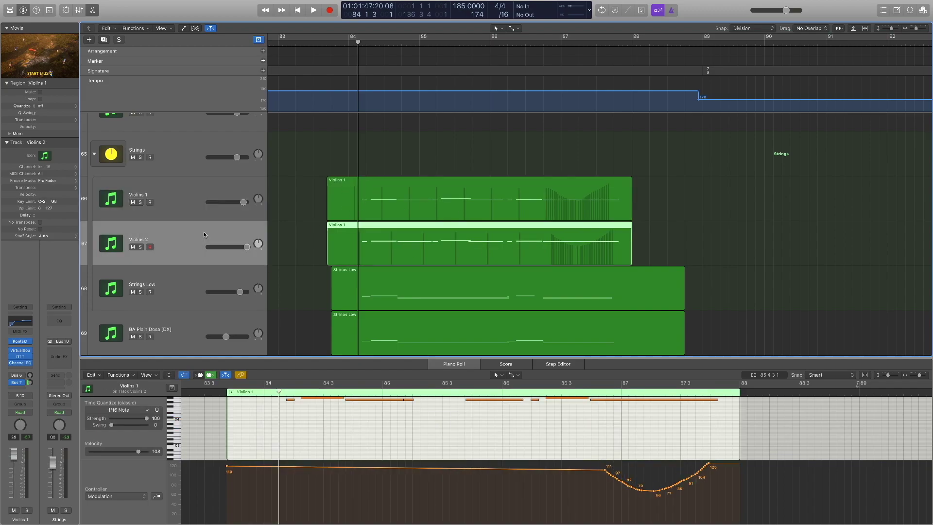
left_click(203, 243)
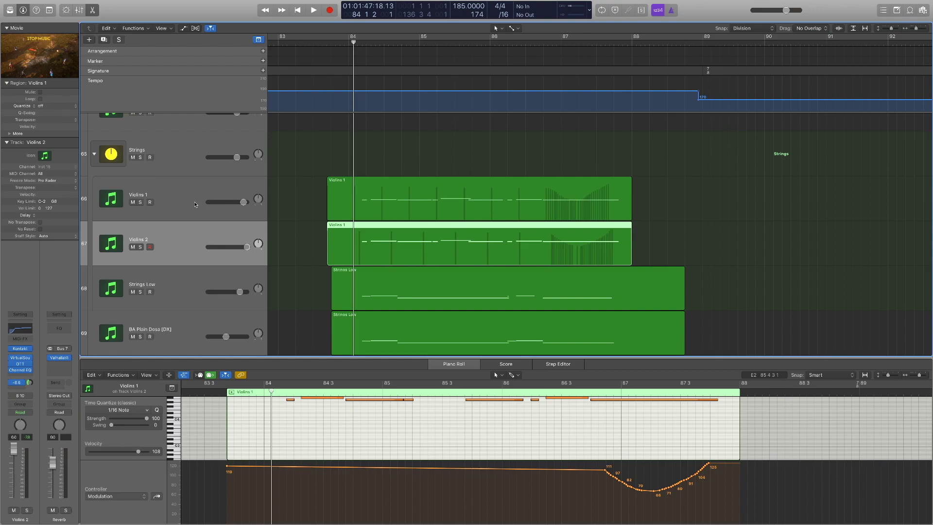
left_click(195, 204)
Solo the CineBrass Pro, Caspian Horns, Trumpet and MonsterBrass tracks and play the brass section from bar 84 to bar 88
scroll(470, 182, "down", 4)
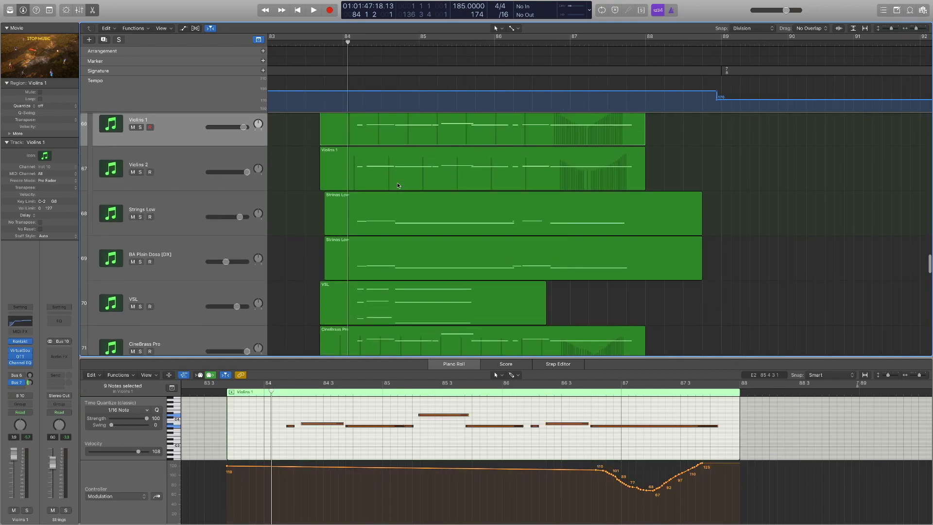
scroll(333, 216, "down", 6)
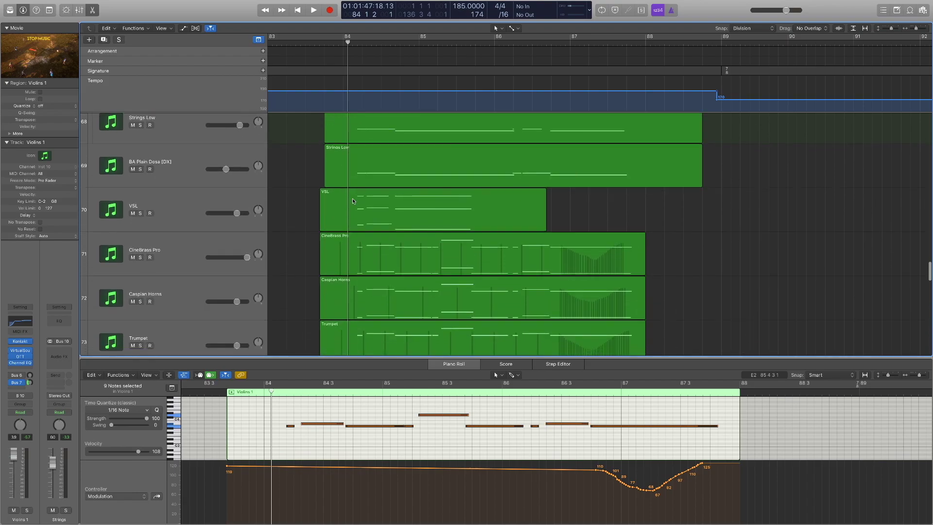
key("super+Up")
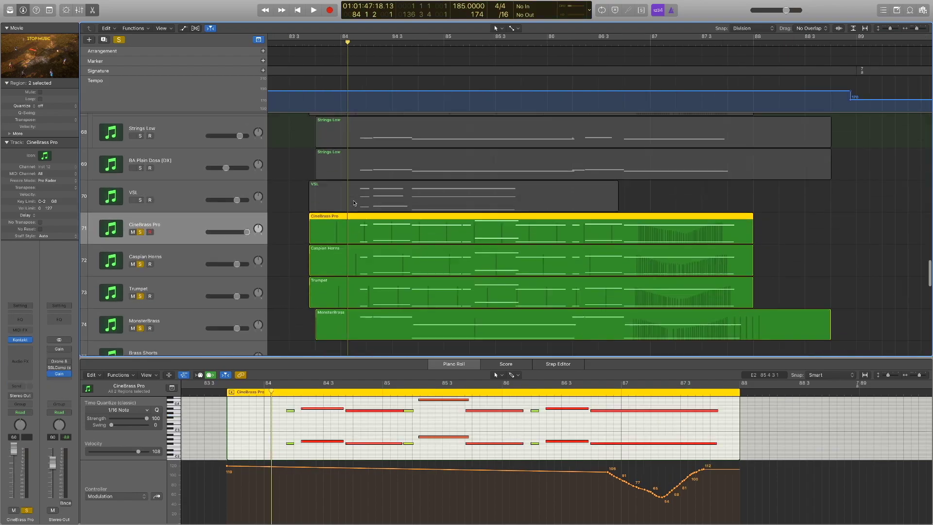
scroll(354, 204, "down", 1)
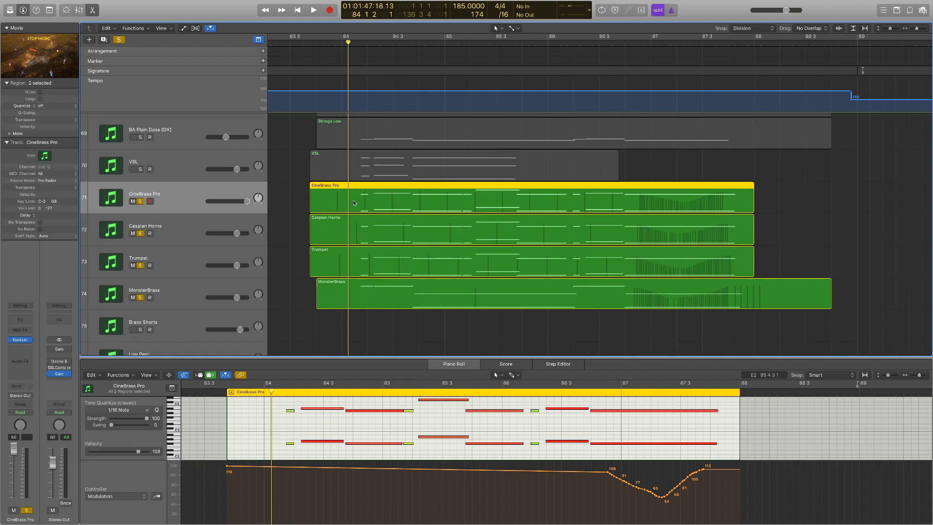
key("space")
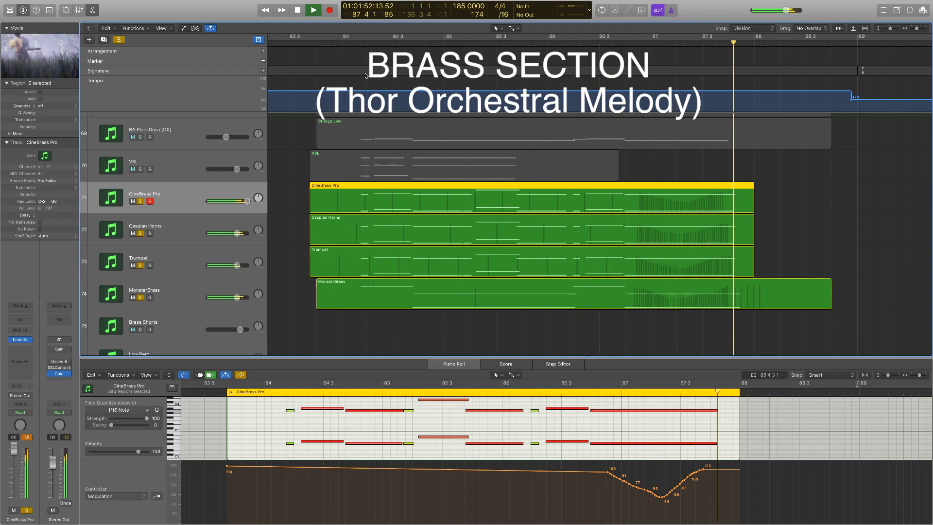
key("space")
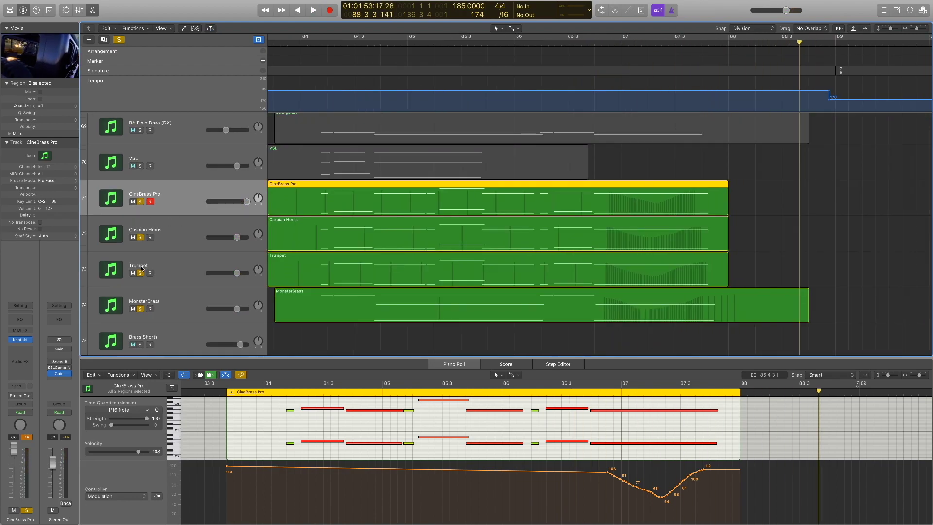
Keep only CineBrass Pro soloed and show its region's notes and modulation curve in the Piano Roll
left_click(723, 188)
left_click(731, 188)
left_click(630, 199)
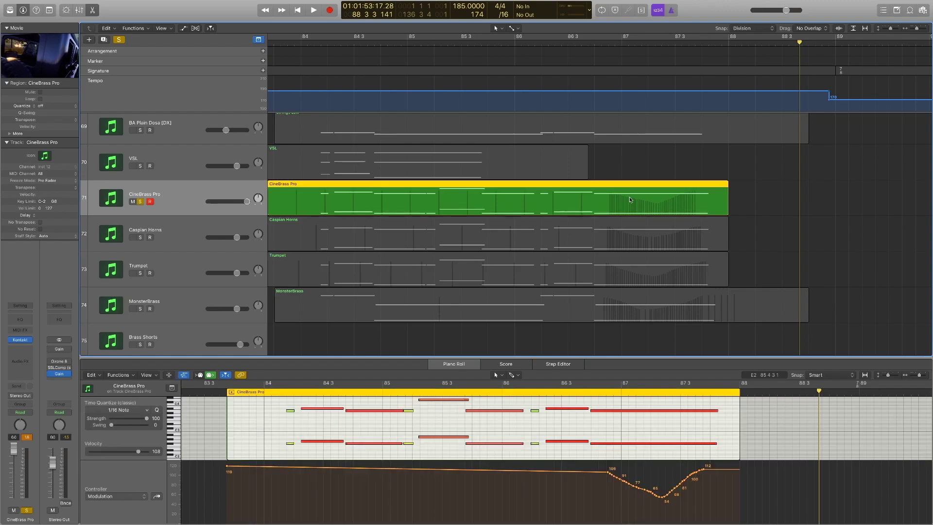
scroll(358, 145, "left", 2)
scroll(440, 431, "down", 3)
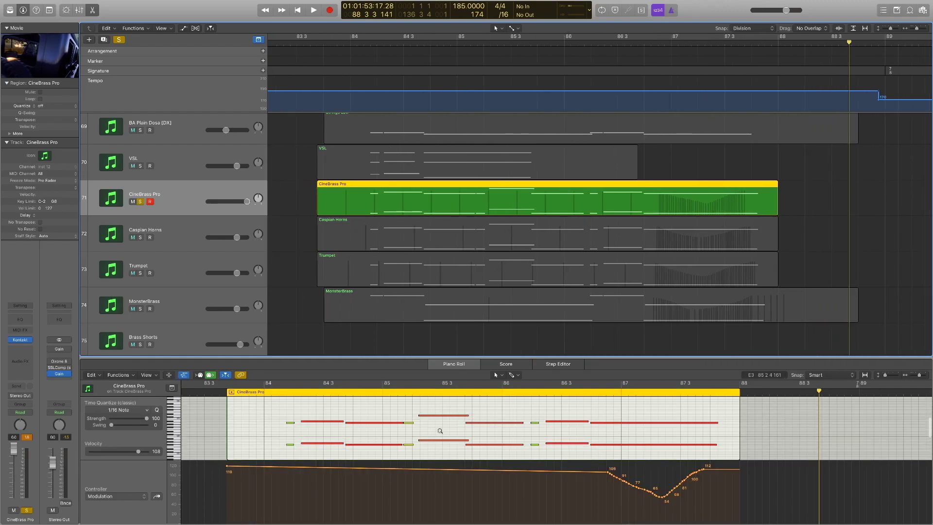
scroll(381, 410, "up", 2)
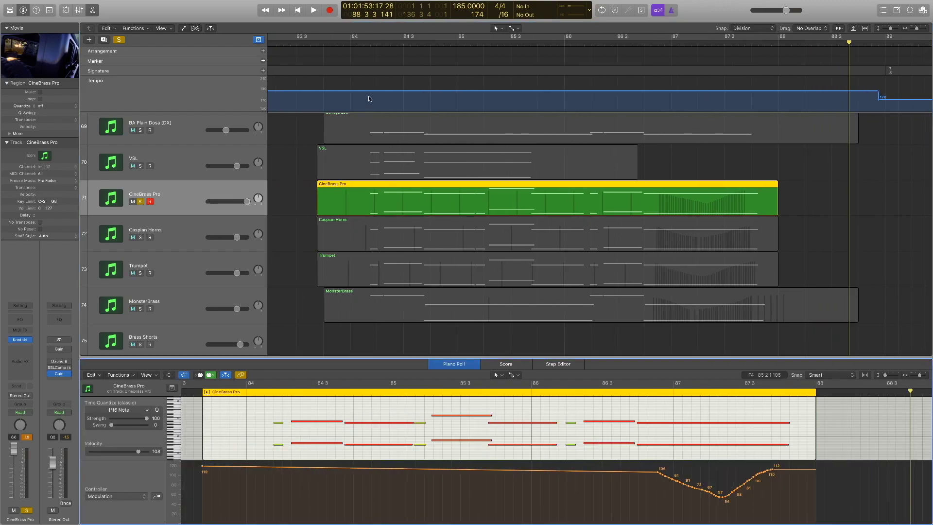
Play the CineBrass Pro region from bar 84 to bar 88, then replay it with three of its notes selected
left_click(364, 45)
key("space")
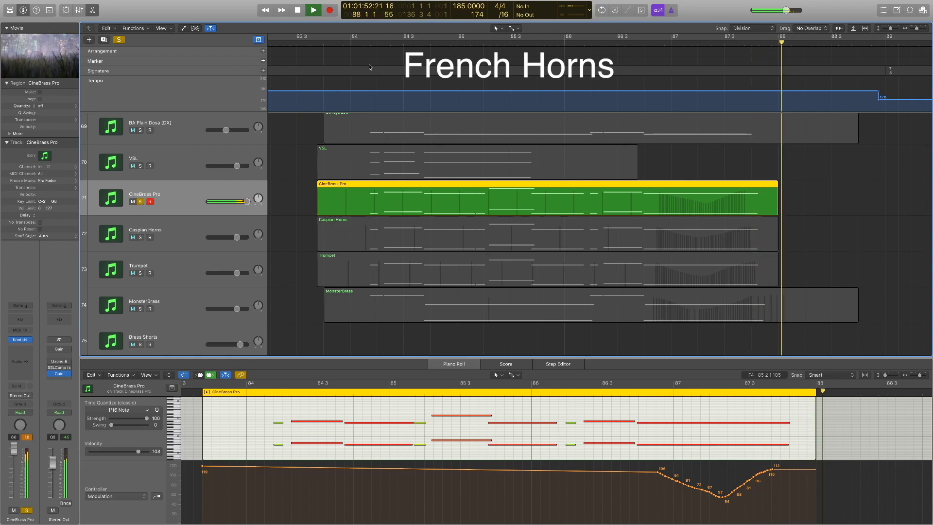
key("space")
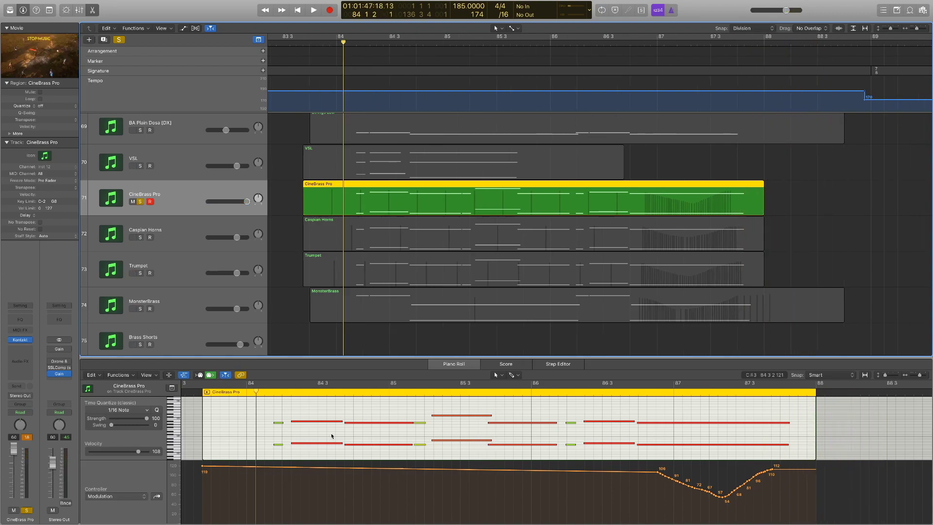
left_click(258, 438)
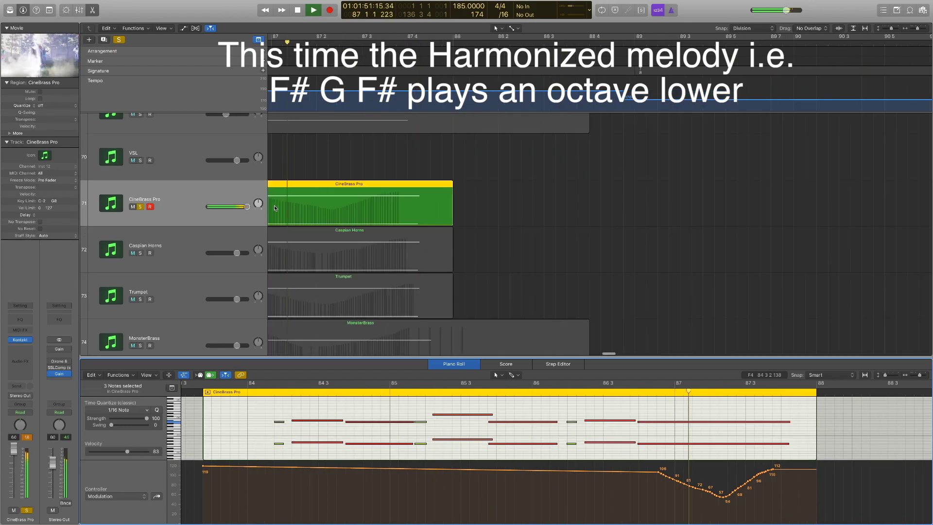
key("space")
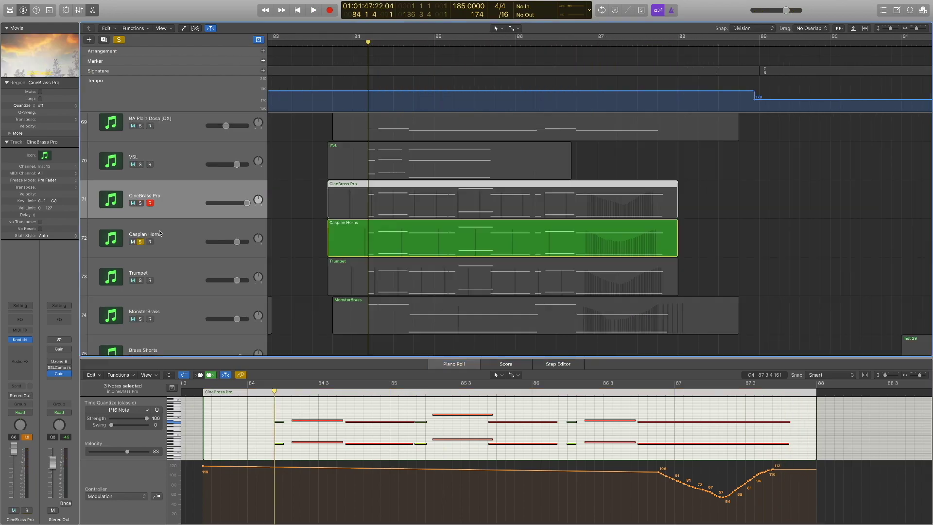
Play the soloed Caspian Horns region to bar 88 with its notes and modulation curve shown in the Piano Roll
scroll(475, 400, "up", 2)
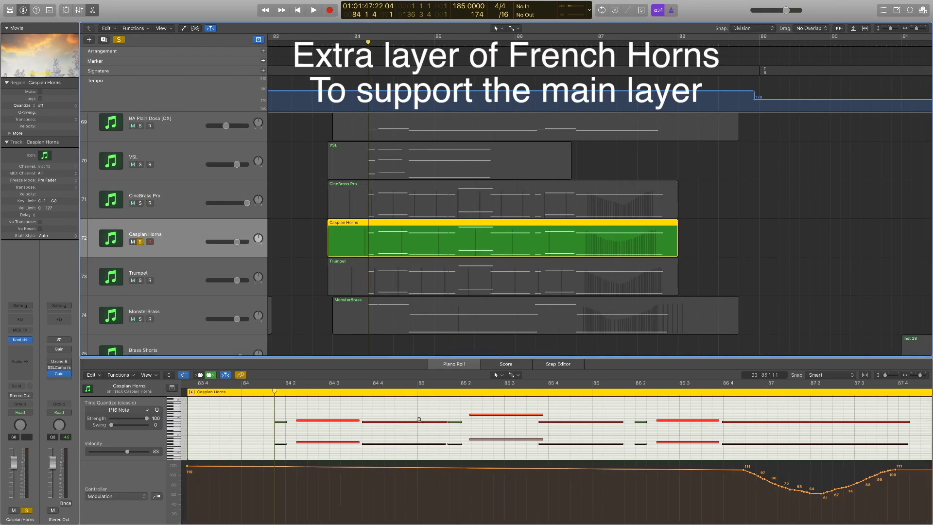
scroll(419, 419, "right", 3)
scroll(324, 420, "left", 1)
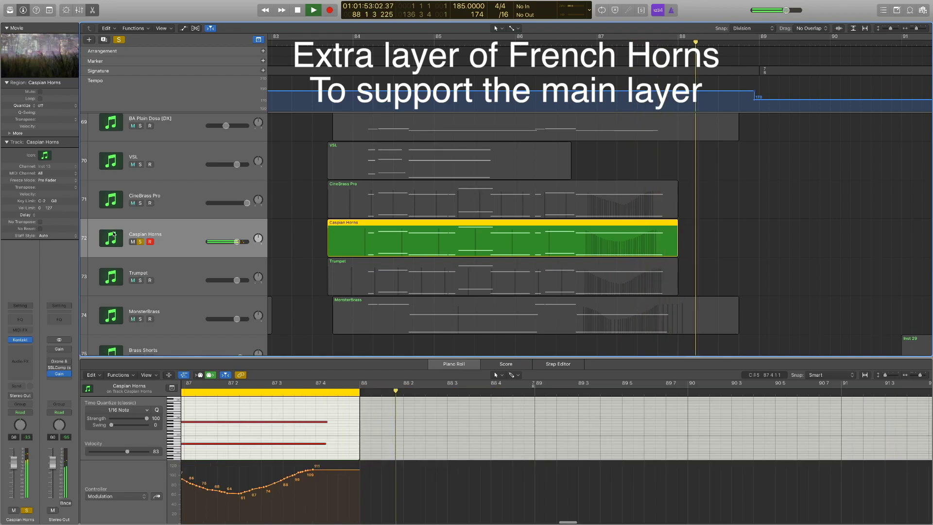
left_click(200, 200)
key("space")
Play CineBrass Pro and Caspian Horns soloed together from bar 84 to bar 88
left_click(193, 244)
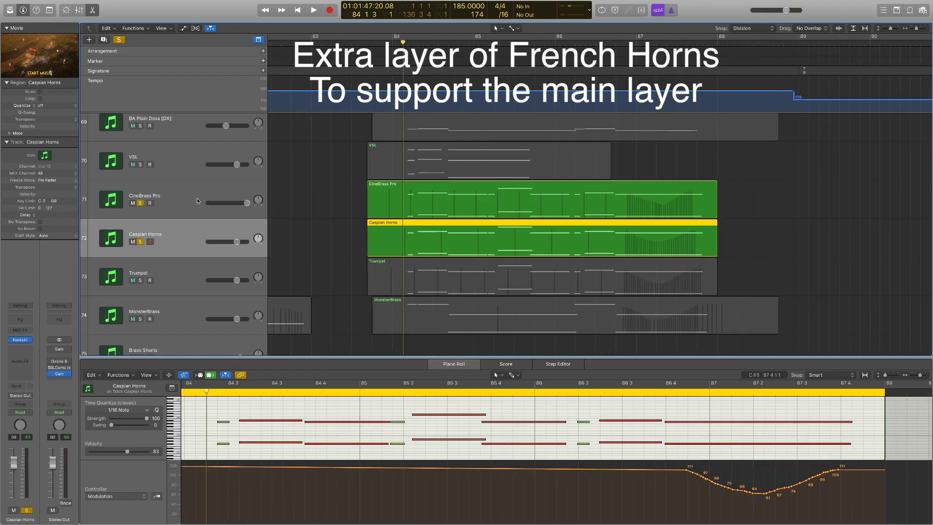
left_click(204, 201)
key("space")
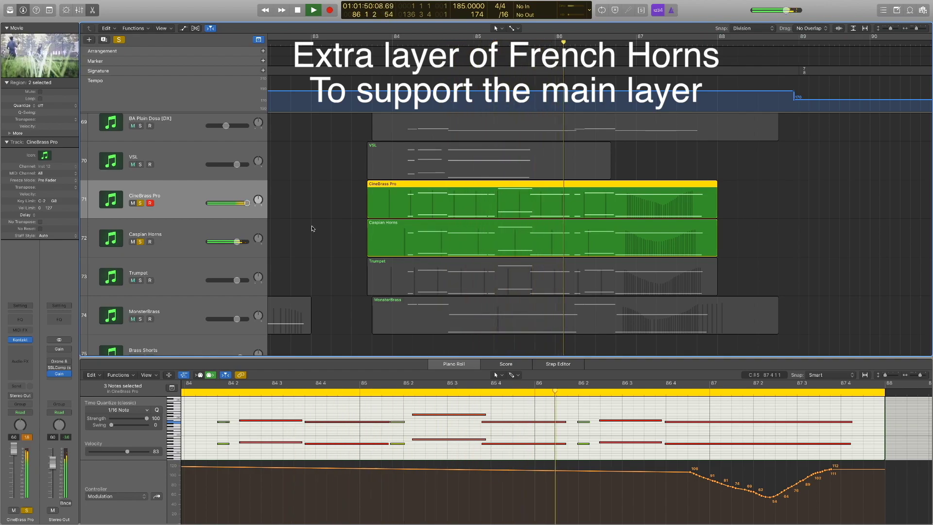
scroll(311, 231, "right", 1)
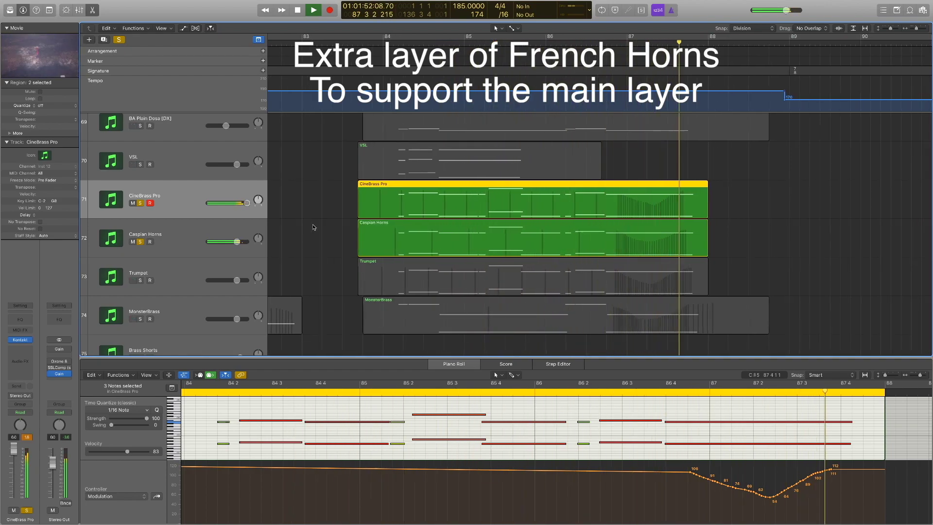
Stop the horns, solo only the Trumpet track and play its region from bar 84
key("space")
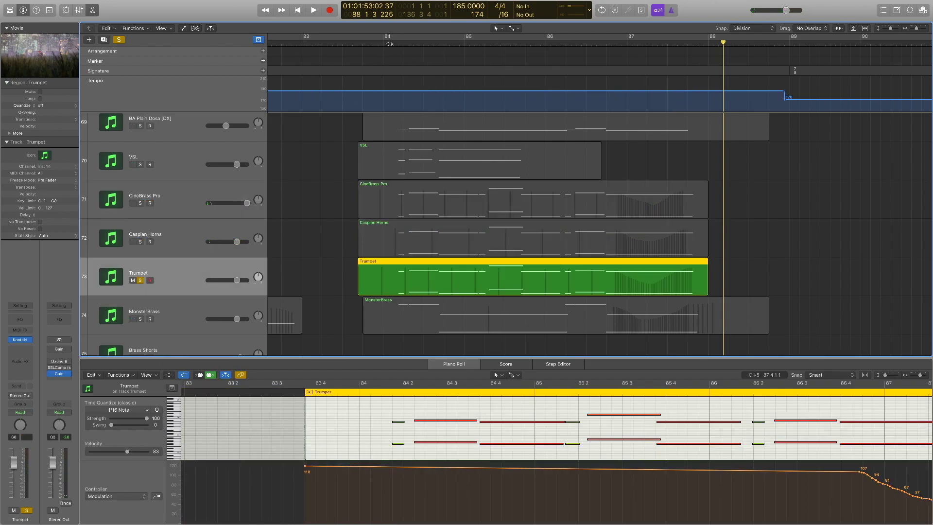
key("space")
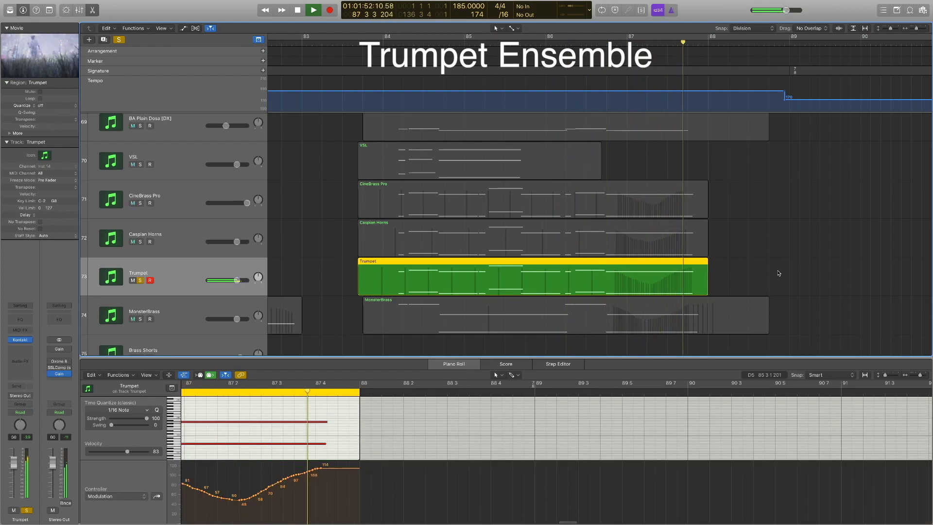
Solo only the MonsterBrass track and examine its bar 84 region's notes and modulation curve in the Piano Roll
scroll(633, 227, "up", 4)
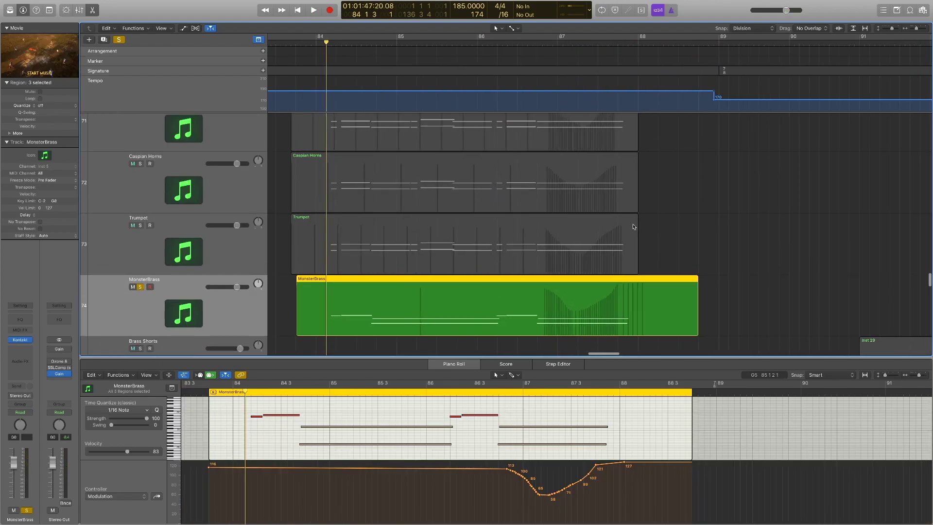
scroll(642, 225, "down", 3)
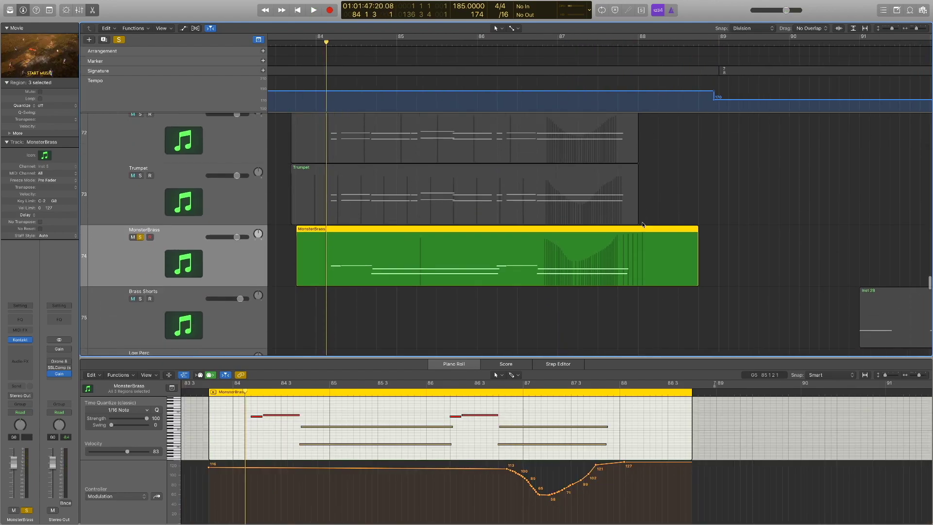
left_click(742, 204)
left_click(636, 247)
scroll(621, 238, "up", 5)
scroll(620, 238, "down", 2)
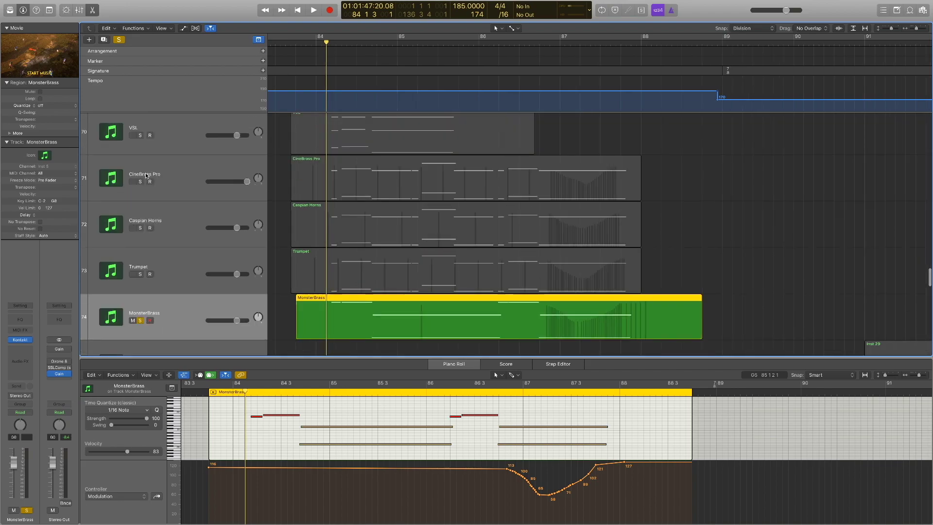
left_click(279, 306)
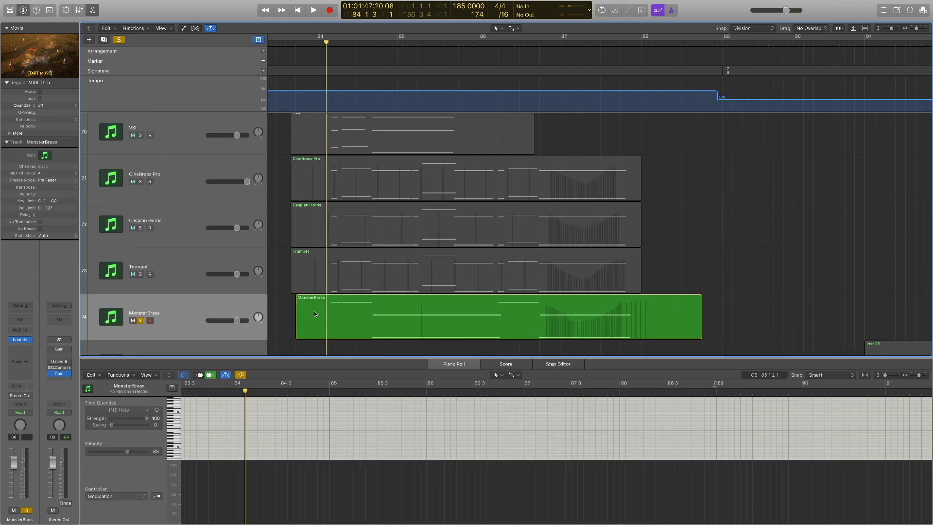
Play the soloed MonsterBrass region from bar 84 past bar 88 with its notes shown, stop, and unsolo the track
left_click(317, 314)
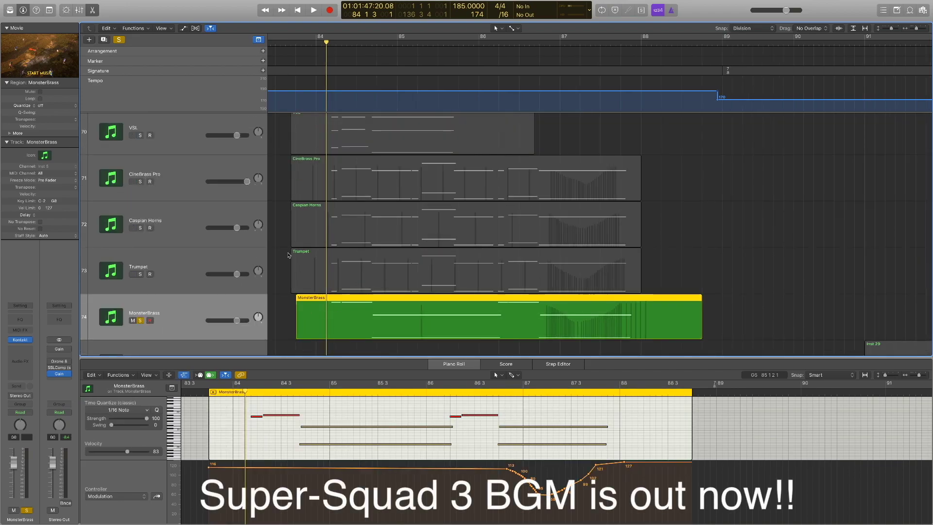
key("space")
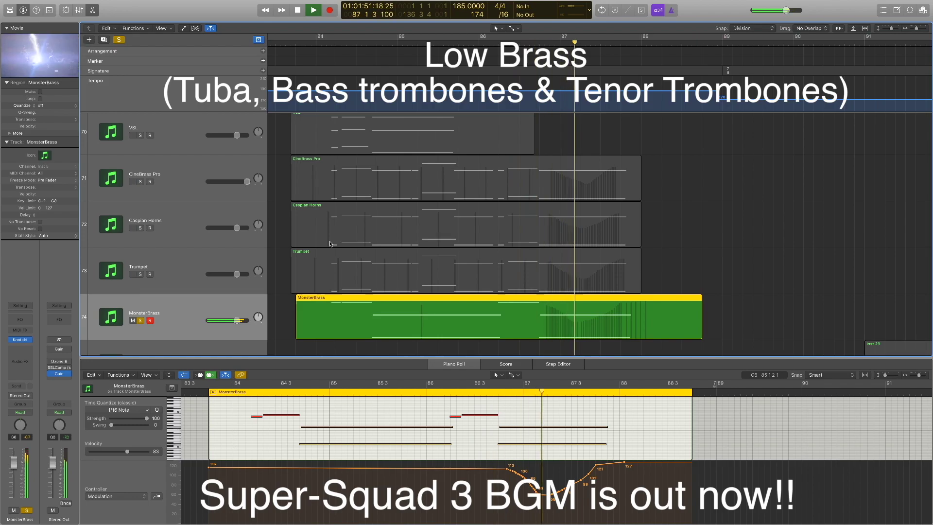
scroll(330, 244, "left", 3)
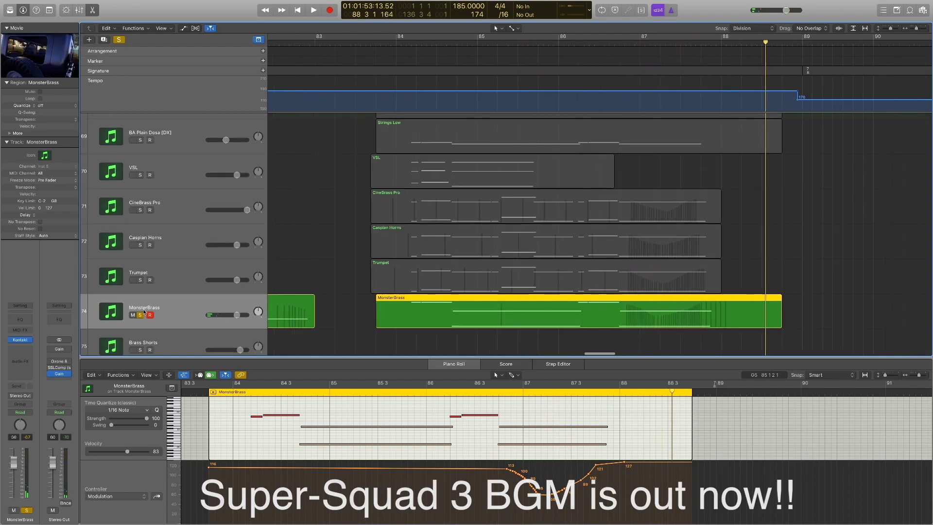
key("space")
key("s")
Solo the Timpani track and select its three regions between bars 84 and 89 to show their notes
scroll(458, 202, "down", 5)
left_click(458, 202)
scroll(452, 200, "down", 4)
scroll(454, 199, "up", 4)
scroll(456, 200, "right", 4)
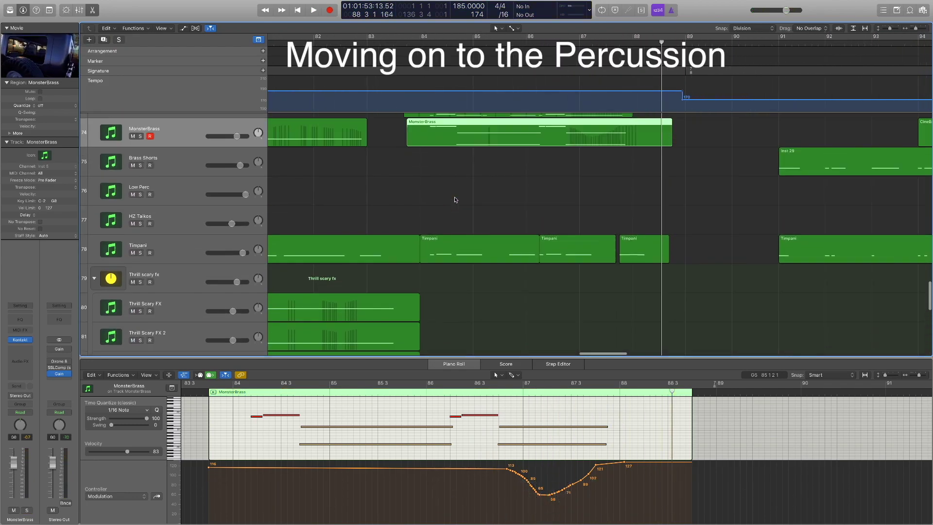
key("super+Right")
key("super+Right")
key("super+Right")
left_click(188, 264)
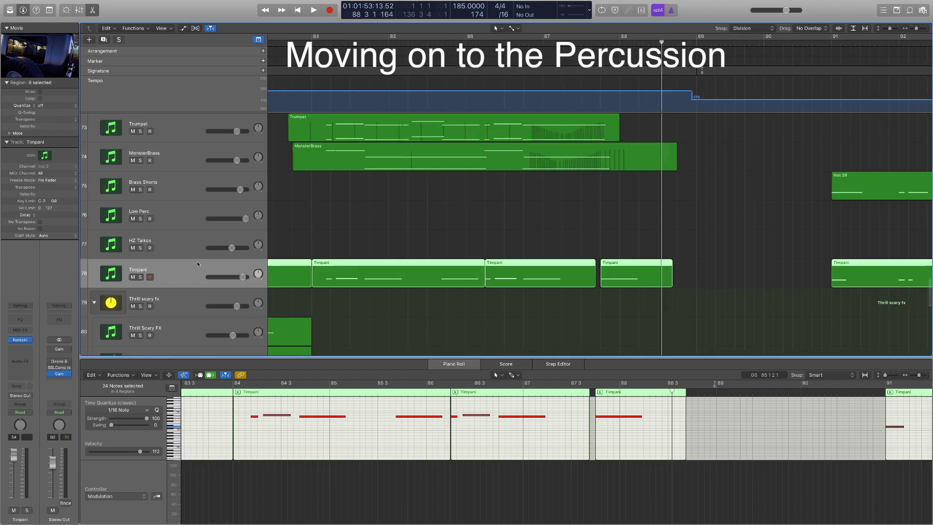
key("s")
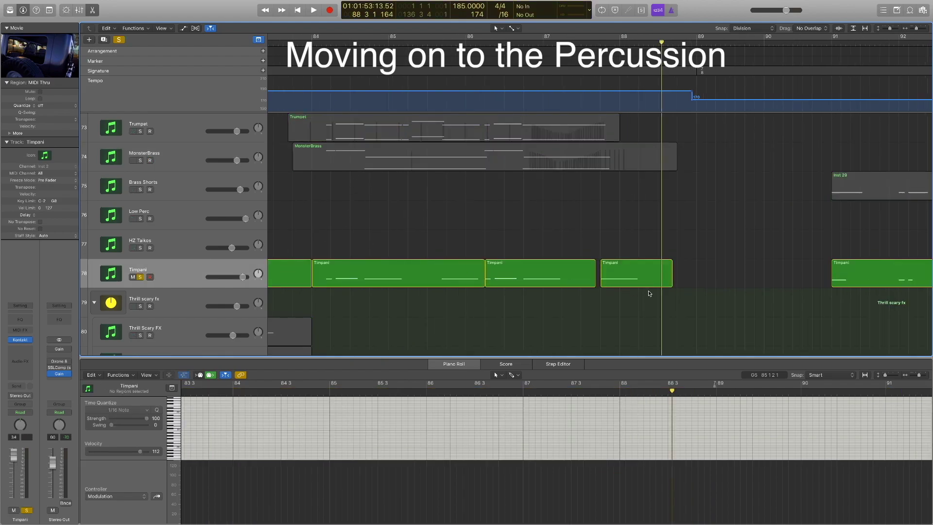
left_click_drag(629, 298, 390, 242)
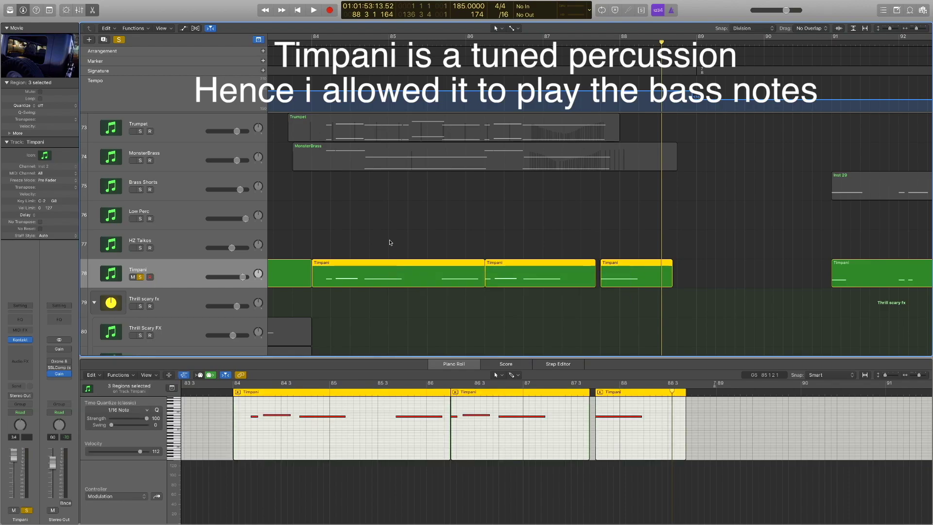
Play the three soloed Timpani regions from bar 84 to bar 88, and unsolo the track
scroll(360, 434, "up", 2)
key("super+Up")
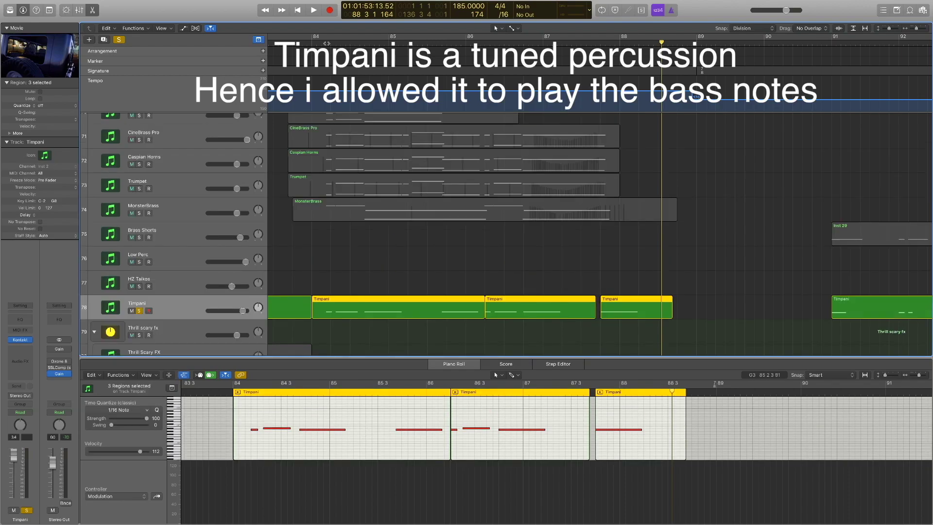
key("space")
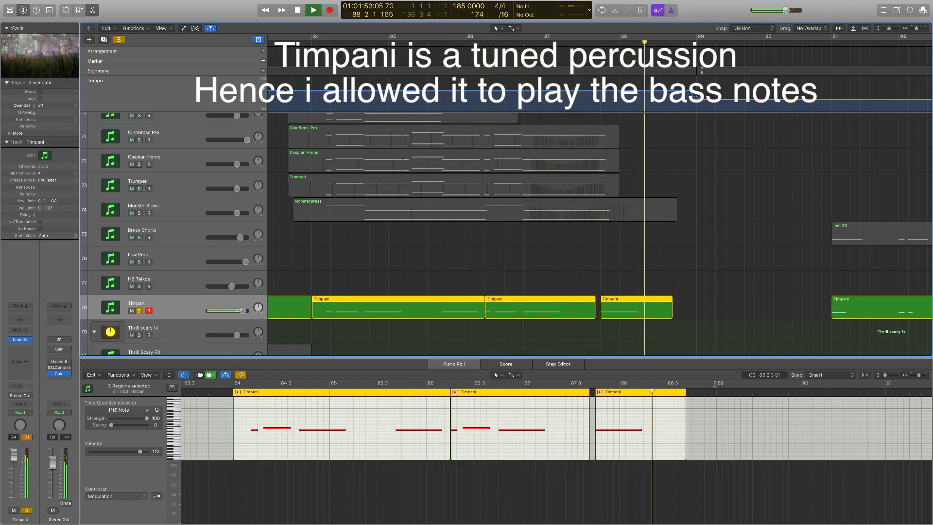
left_click(139, 310)
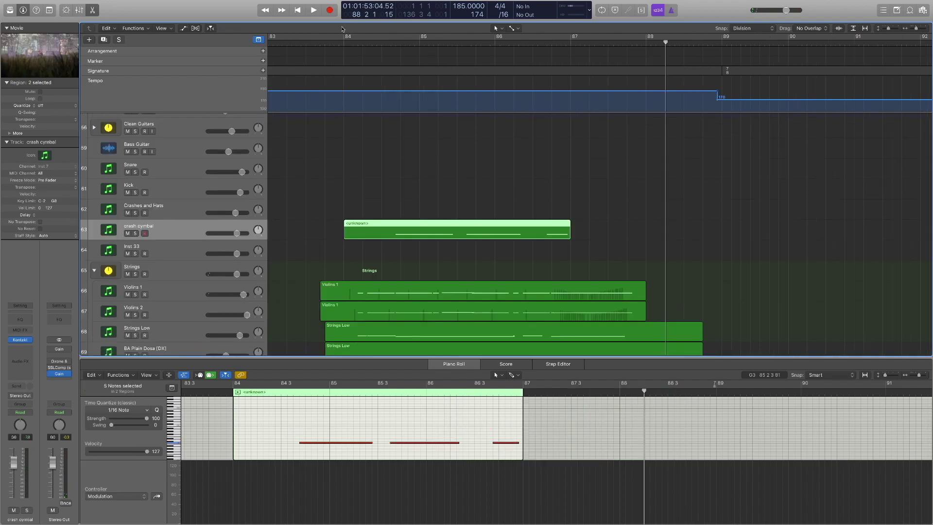
Play the crash cymbal track soloed from bar 84, unsolo it during playback, and stop after bar 88
key("space")
key("s")
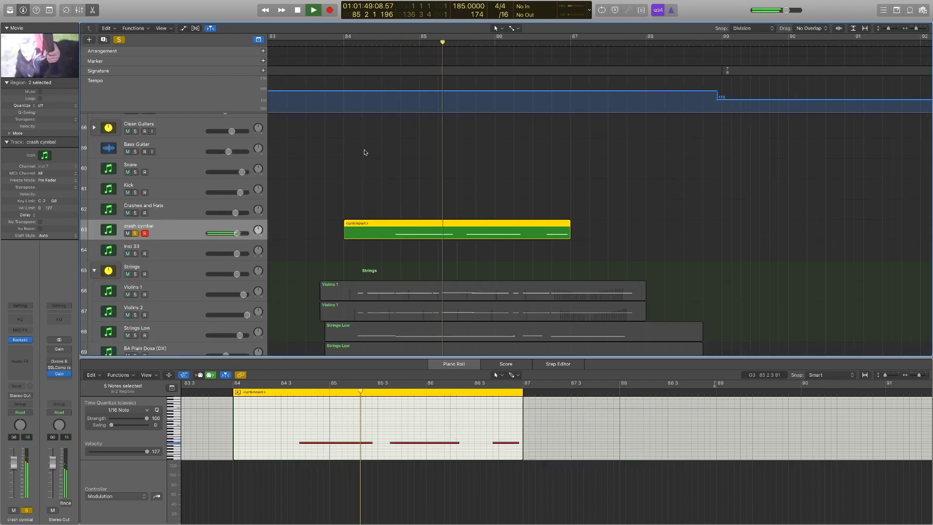
key("s")
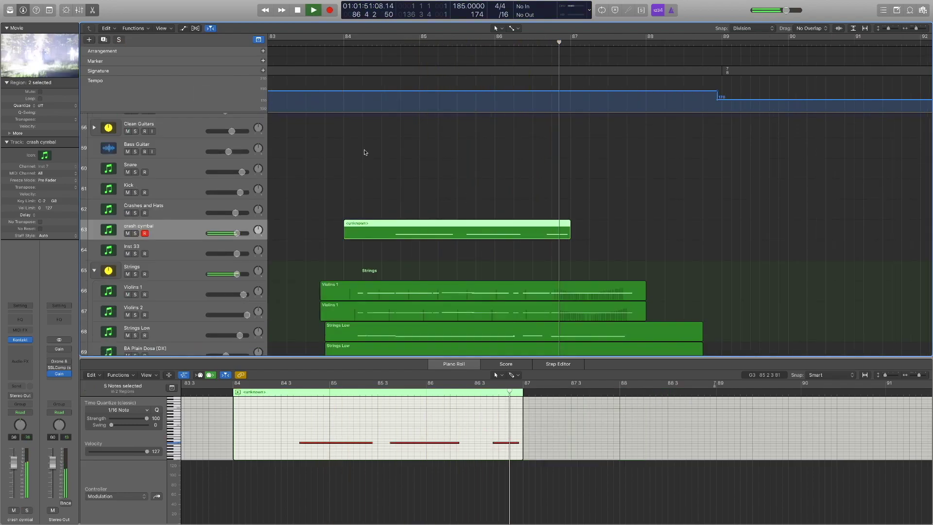
scroll(458, 146, "right", 5)
scroll(451, 147, "down", 6)
key("space")
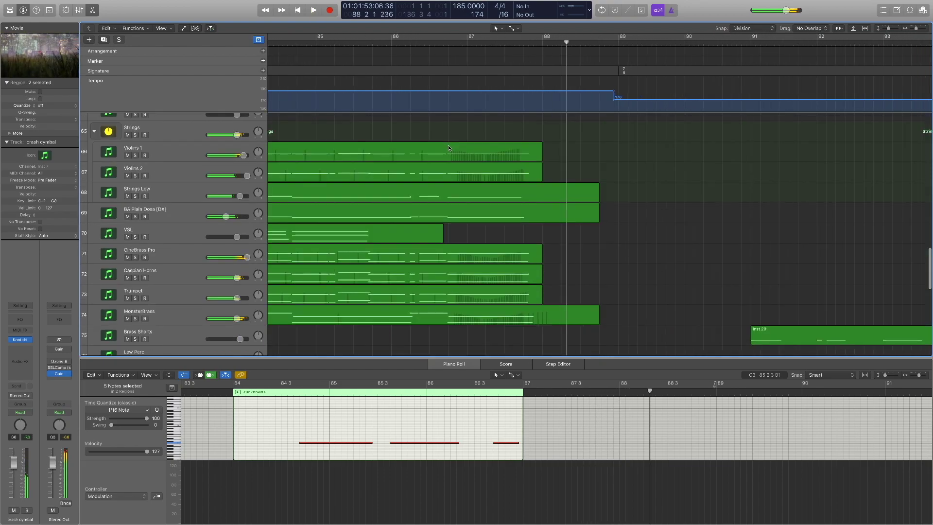
Play all orchestral layers together from bar 84 to bar 88, looking through the tracks from Timpani up to the crash cymbal
key("super+Left")
key("super+Left")
key("super+Left")
key("super+Left")
key("super+Up")
key("super+Up")
key("super+Up")
scroll(445, 147, "left", 4)
scroll(446, 147, "up", 10)
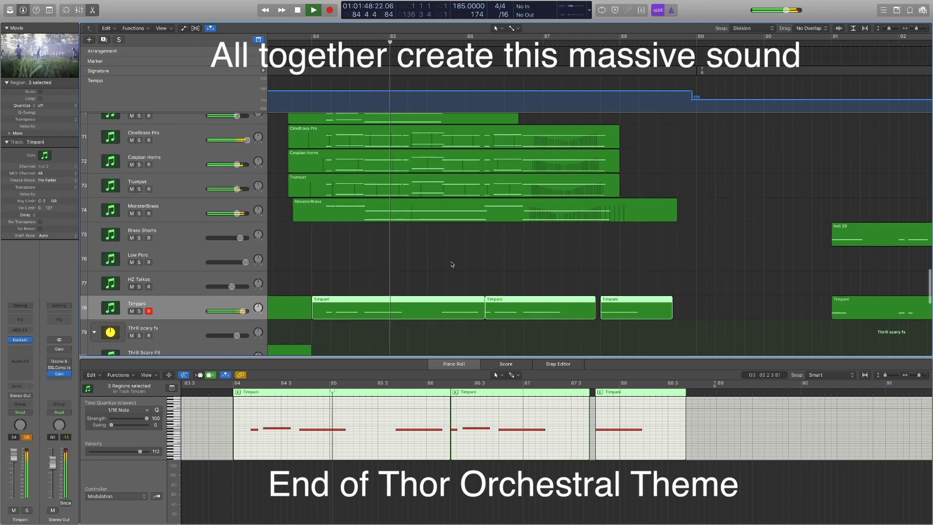
key("super+Up")
key("super+Up")
scroll(452, 264, "up", 4)
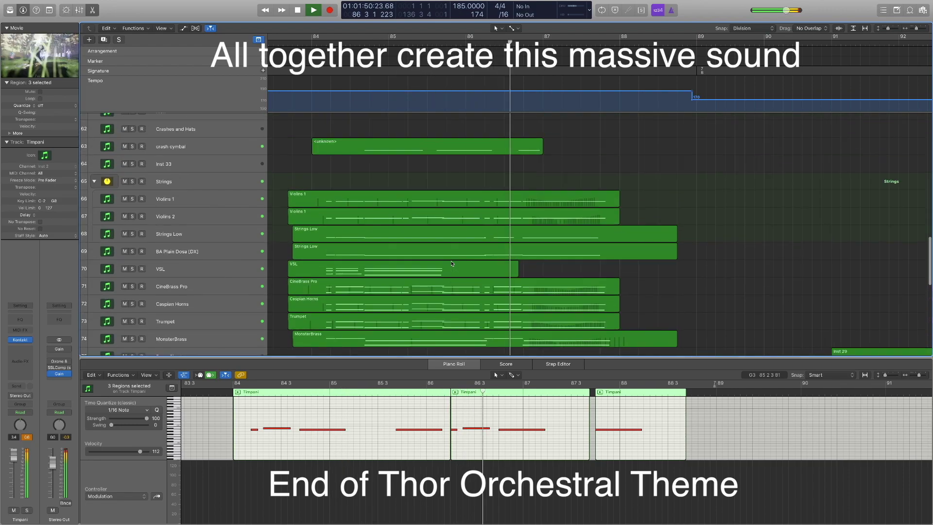
scroll(452, 264, "down", 1)
key("super+Up")
key("super+Up")
scroll(452, 264, "up", 6)
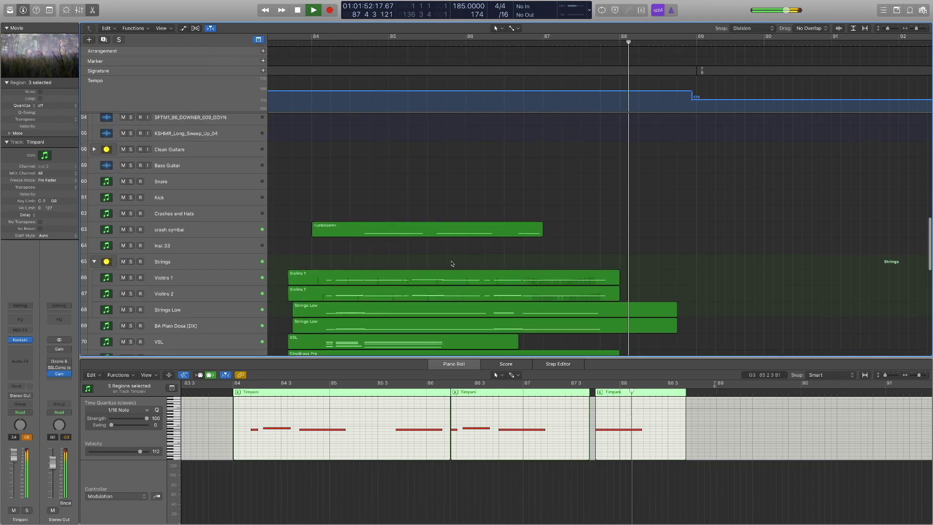
key("space")
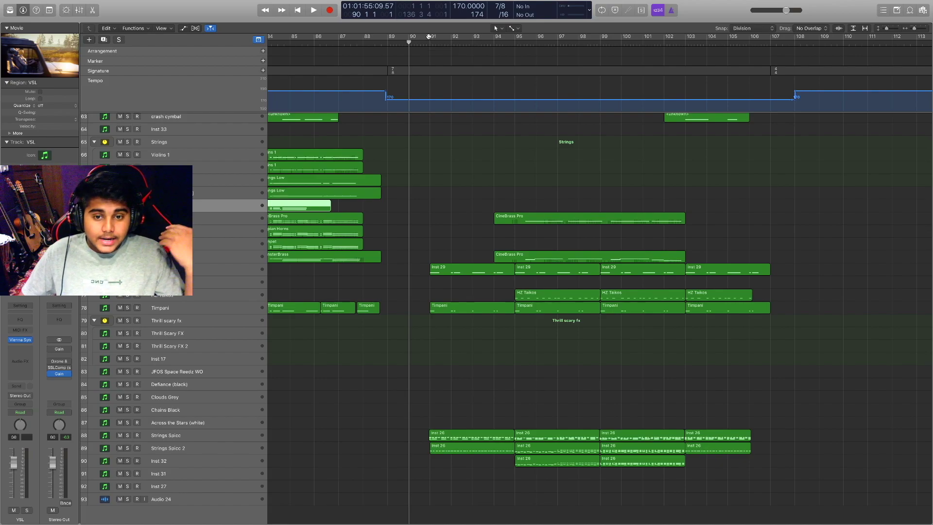
Play the complete 7/8 cue with all its layers from bar 91 to bar 106
scroll(396, 72, "up", 3)
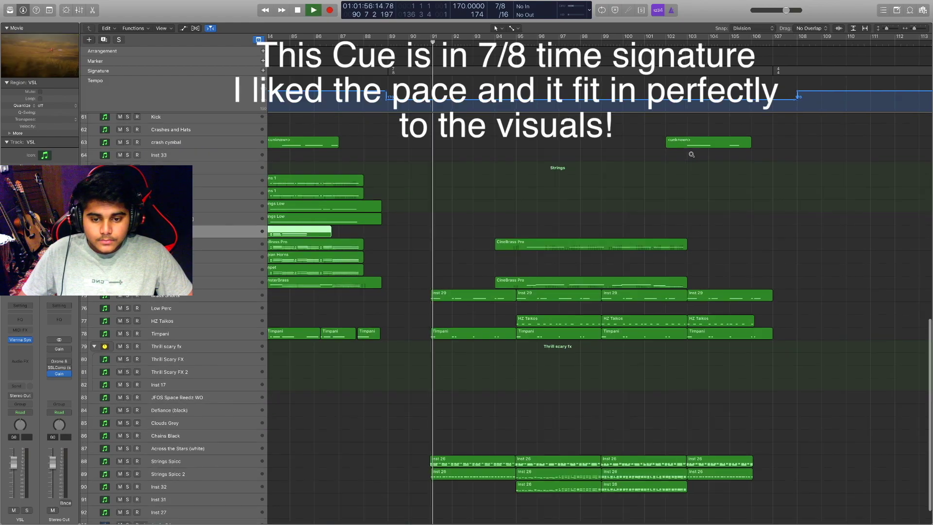
scroll(692, 153, "up", 1)
scroll(692, 152, "right", 1)
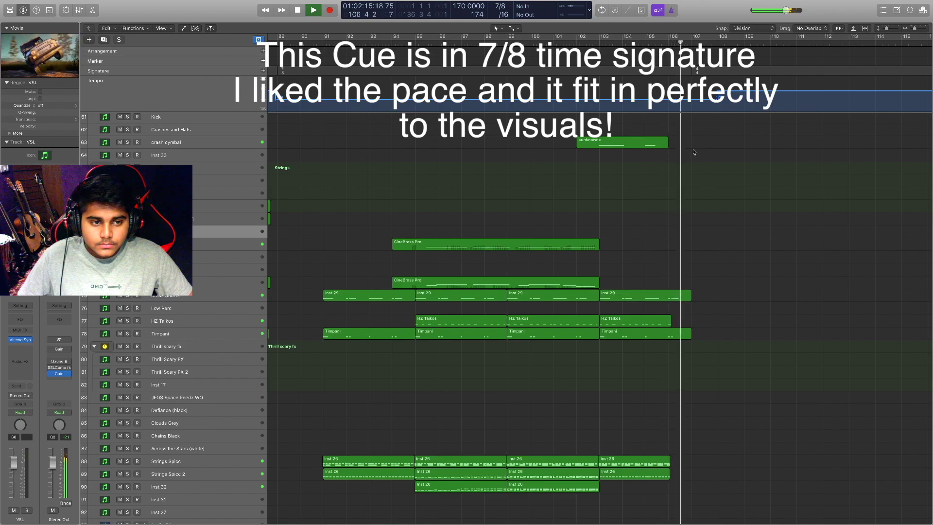
Solo the VSL track to hear only the metronome's 7/8 count from bar 91 to bar 93, stop, and unsolo it
left_click(331, 44)
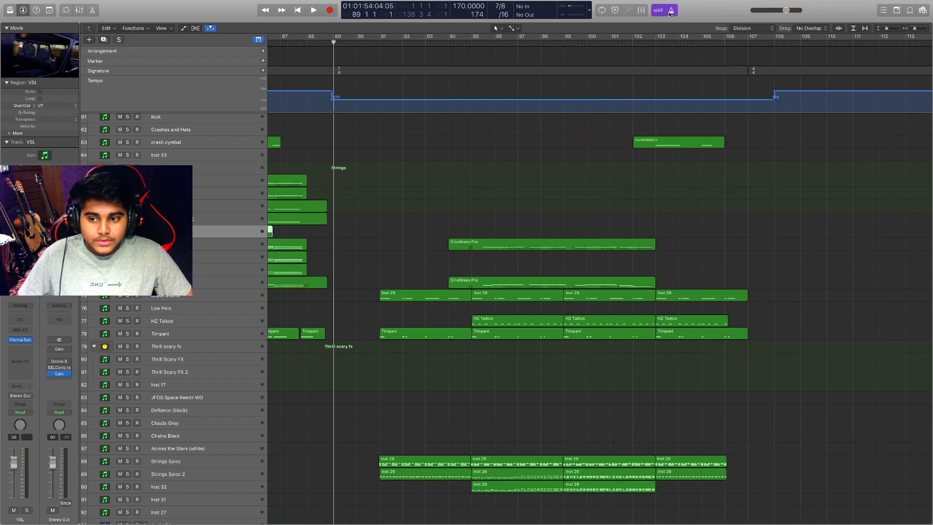
key("s")
left_click(380, 44)
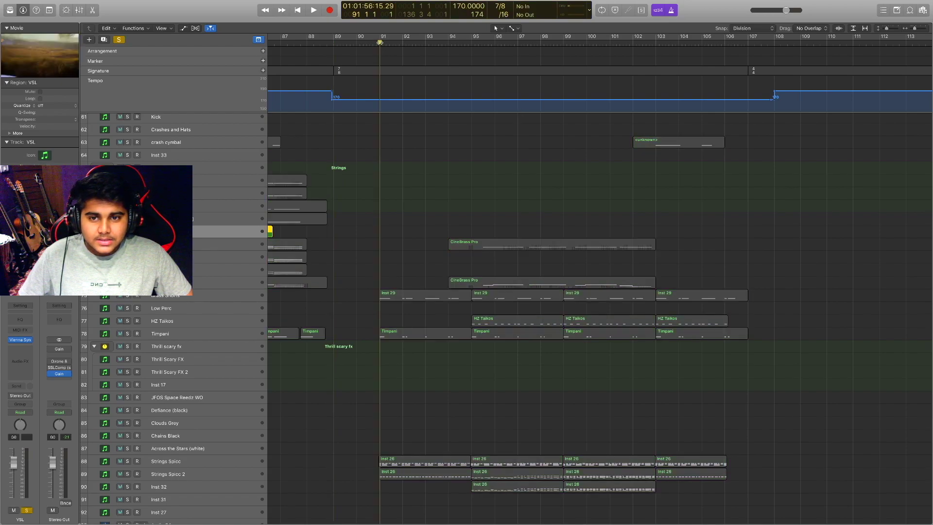
key("space")
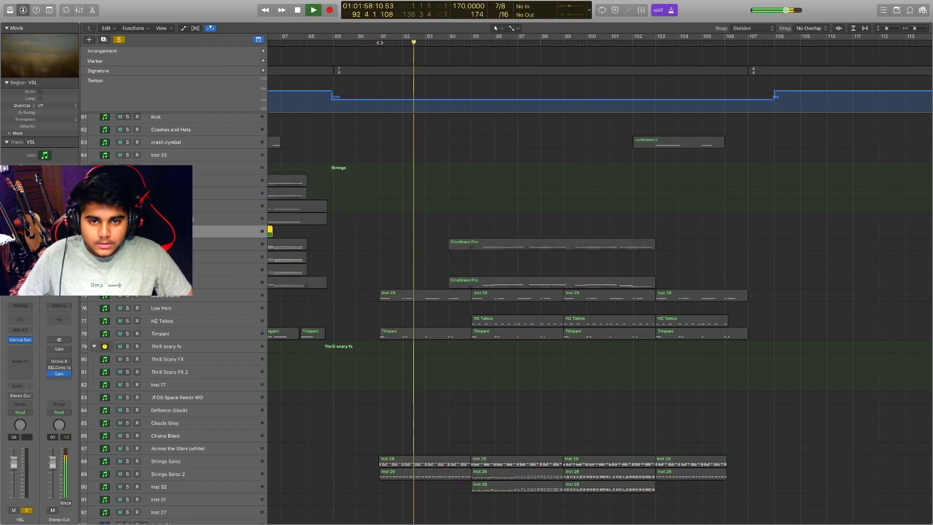
key("space")
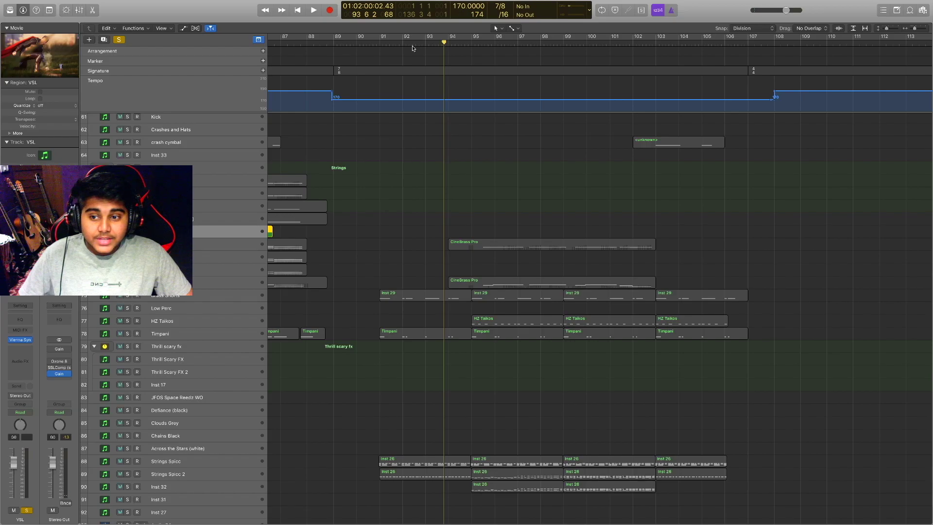
key("s")
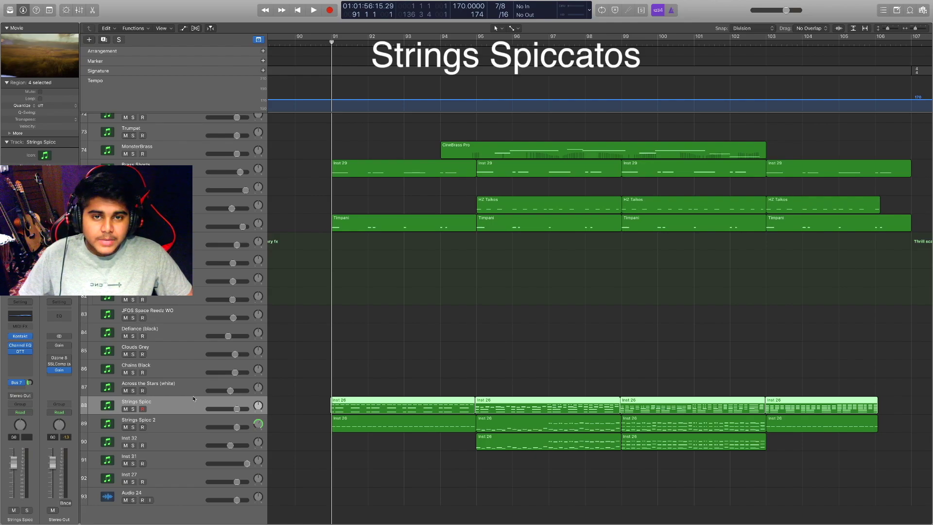
Solo the Strings Spicc track, play it from bar 91, and show its notes in an enlarged Piano Roll
key("s")
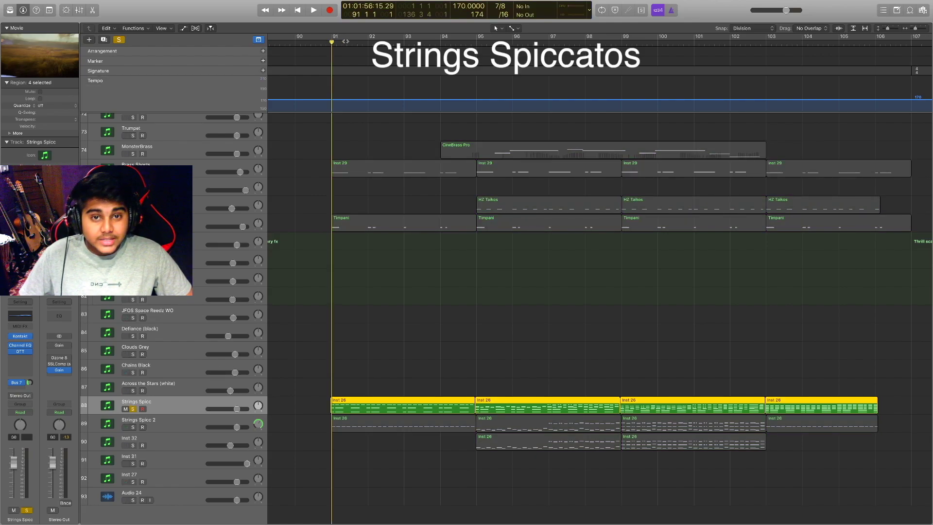
key("e")
key("space")
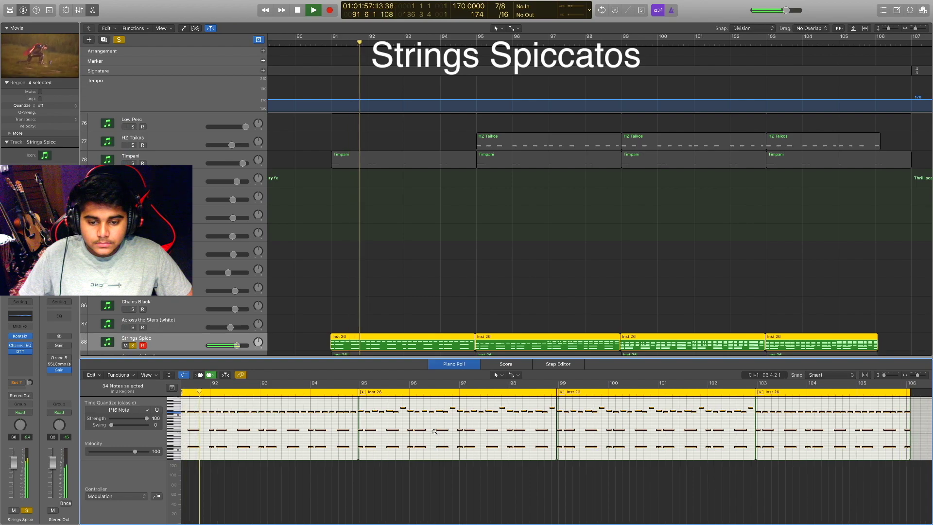
scroll(432, 429, "left", 3)
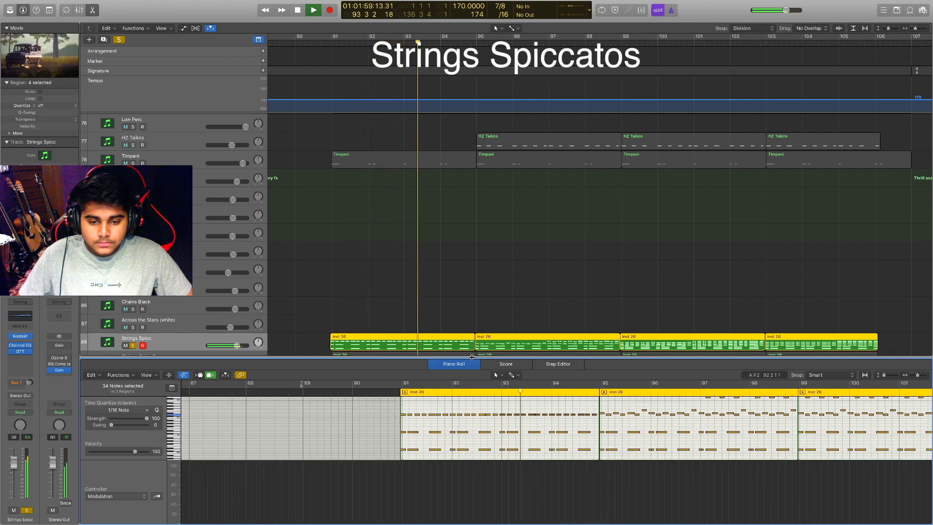
left_click_drag(472, 357, 472, 186)
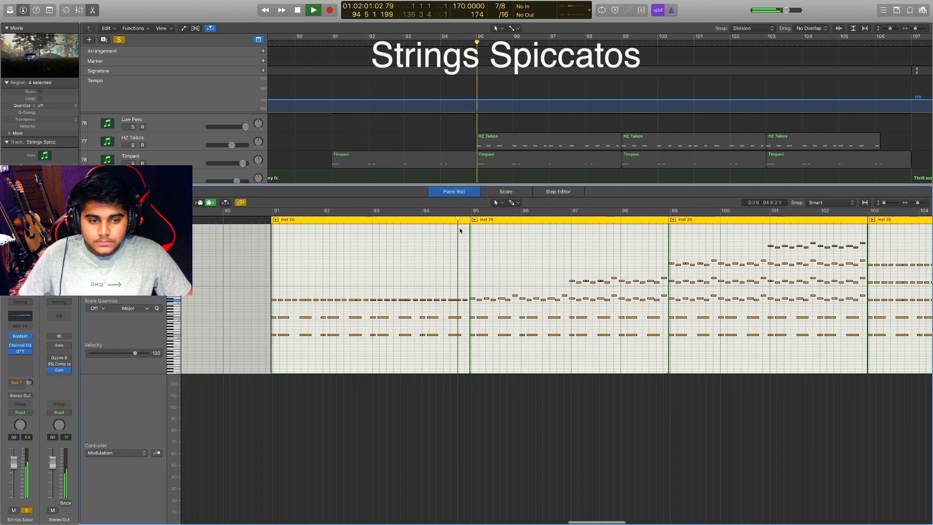
Follow the Strings Spicc notes in the Piano Roll through the four Inst 26 regions, and stop playback at bar 106
scroll(460, 231, "right", 4)
scroll(460, 231, "down", 2)
scroll(461, 231, "left", 4)
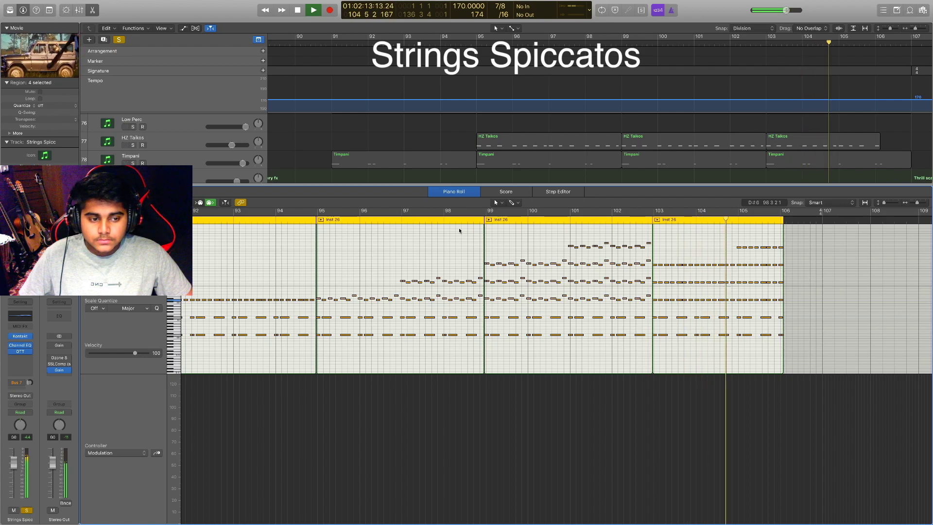
key("space")
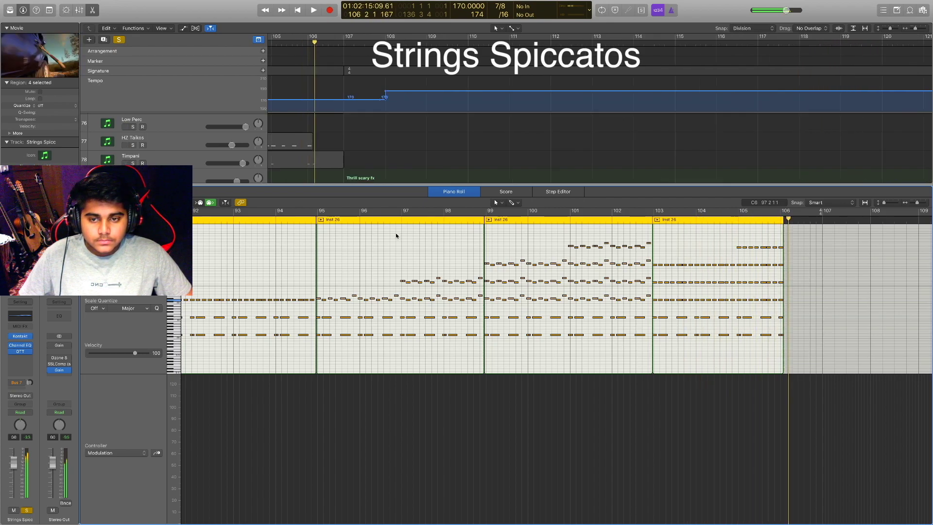
Examine the first Inst 26 region's notes at bar 91 up close and replay the soloed Strings Spicc track from there
scroll(347, 253, "left", 5)
scroll(368, 139, "down", 6)
scroll(368, 140, "left", 5)
scroll(368, 139, "left", 5)
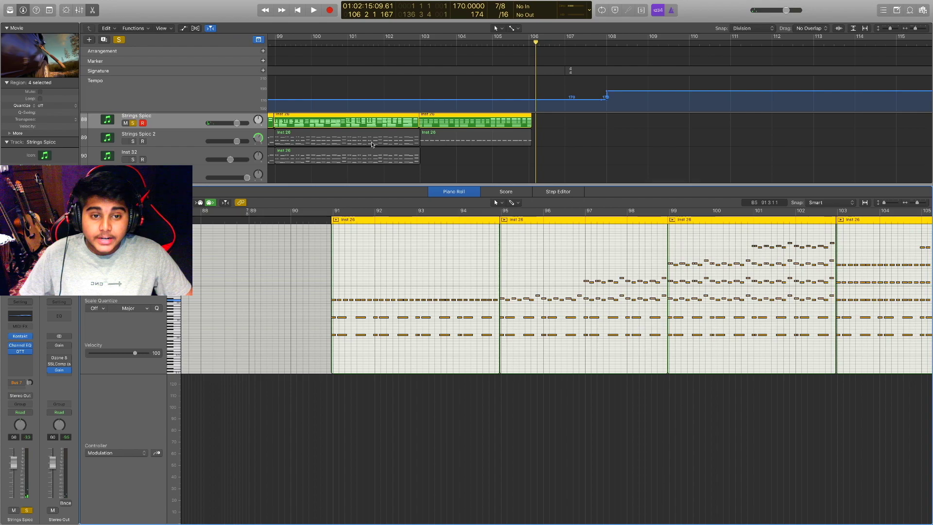
scroll(464, 266, "up", 3)
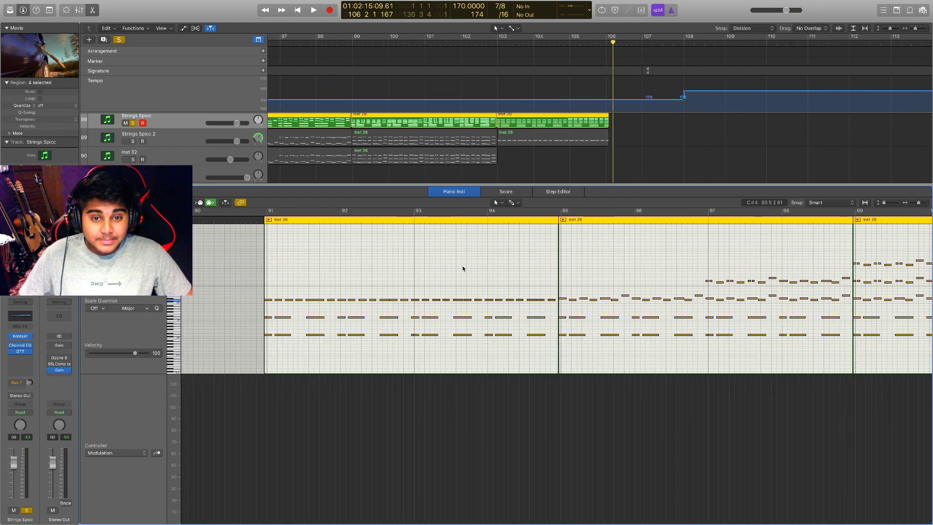
scroll(463, 266, "right", 3)
scroll(459, 267, "left", 3)
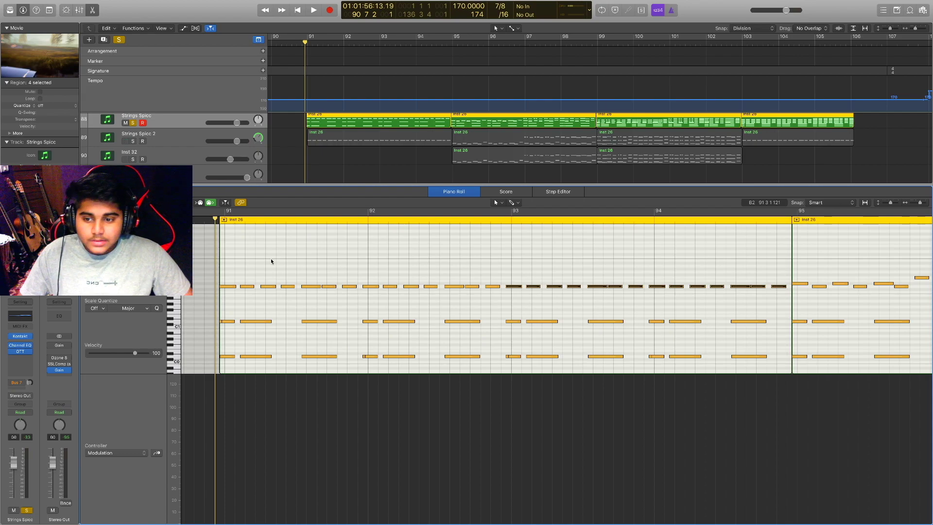
scroll(271, 262, "down", 1)
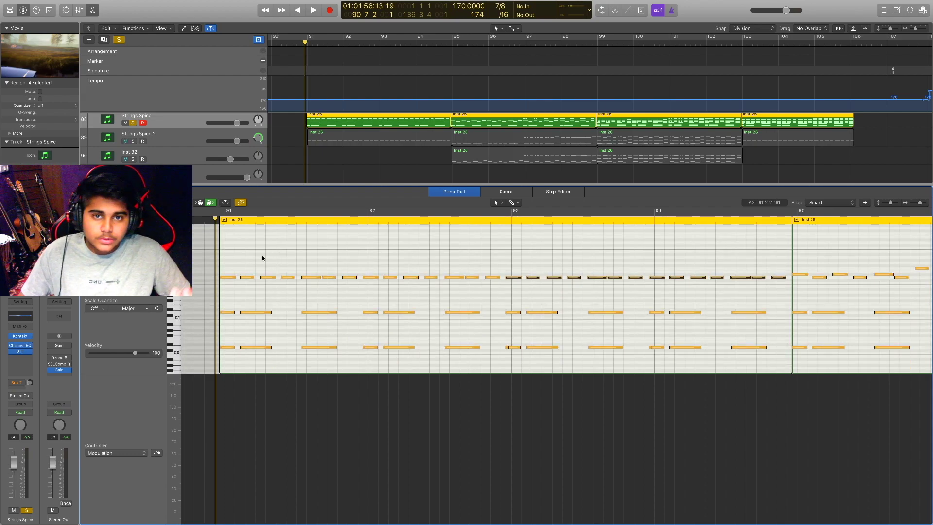
key("space")
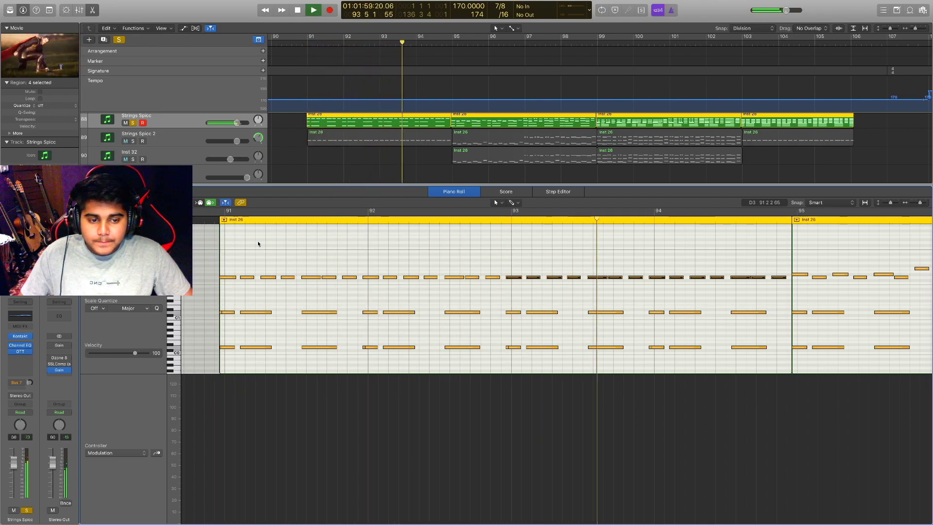
Delete the upper repeated notes of the Strings Spicc part in bars 91–94 and play the lower strings alone
key("space")
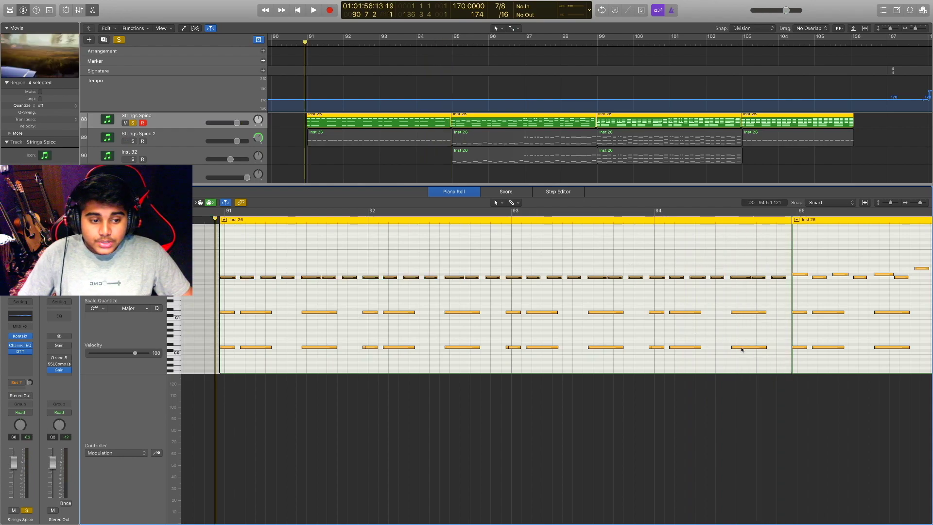
left_click_drag(777, 256, 213, 286)
key("Delete")
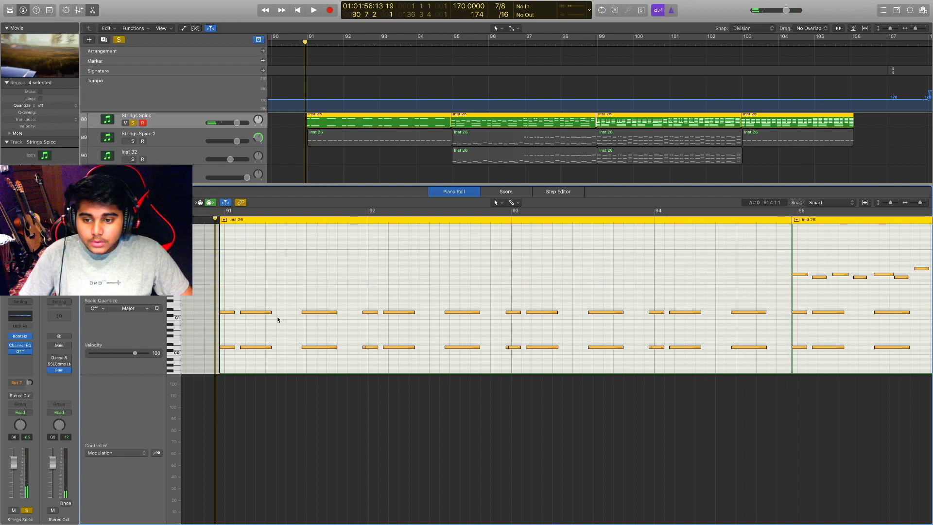
scroll(488, 286, "down", 2)
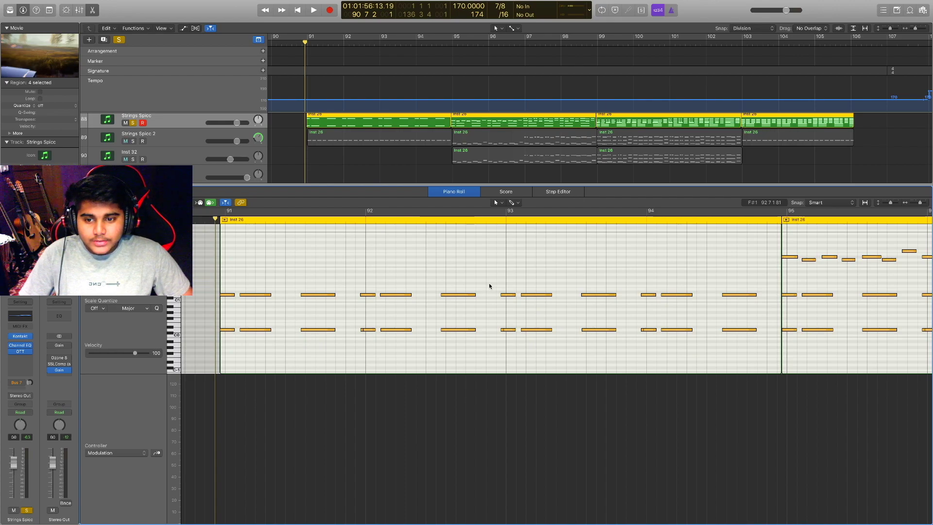
key("space")
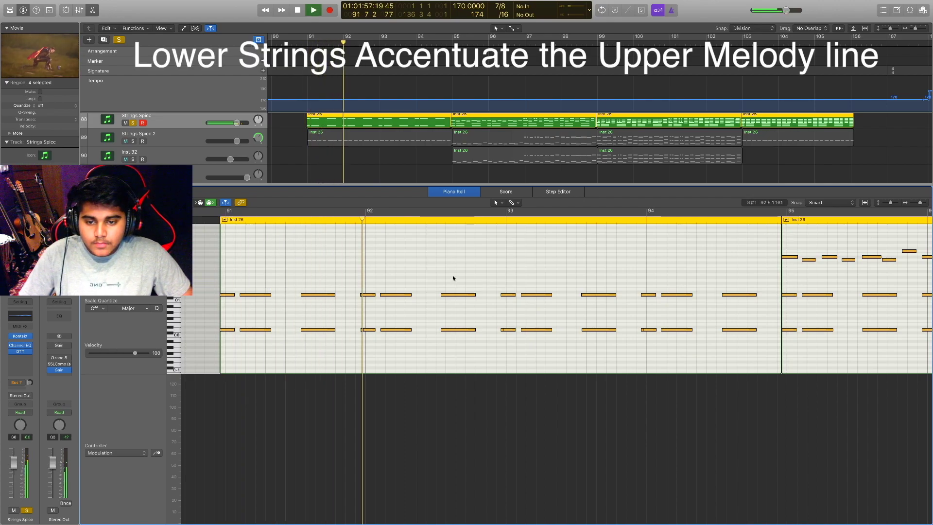
key("space")
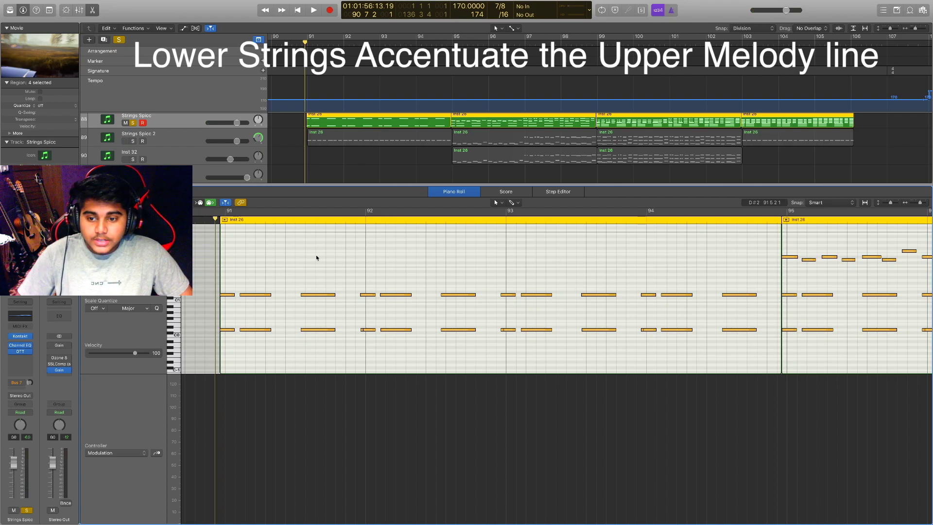
Restore the upper notes in bars 91–94 and play the passage with both layers
key("super+v")
key("space")
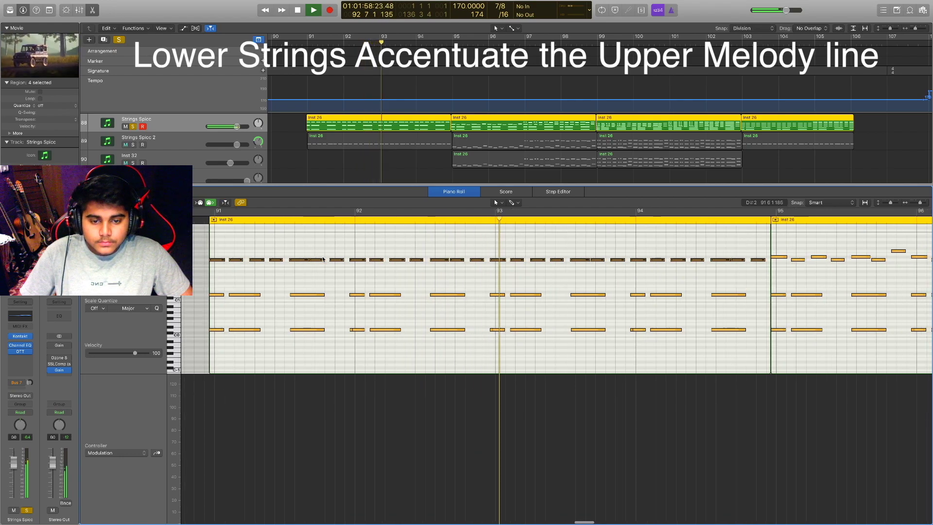
scroll(322, 259, "right", 5)
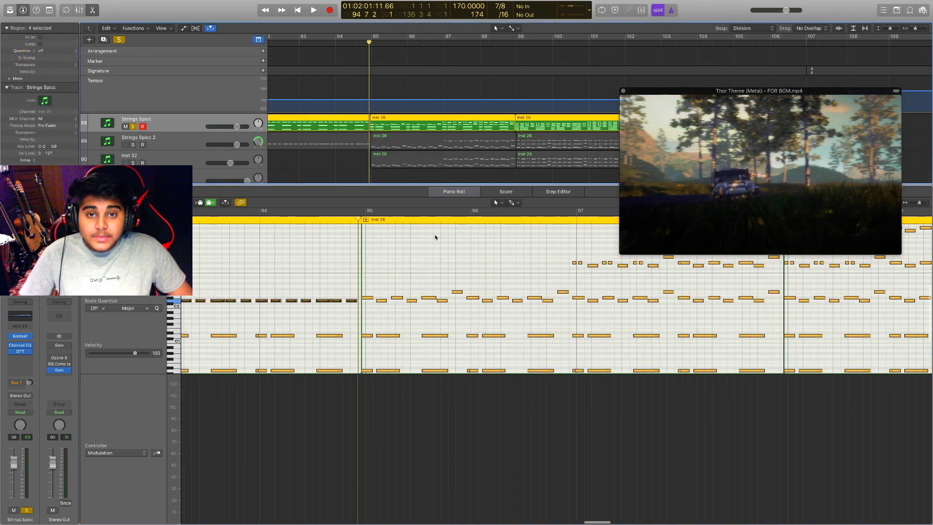
Play the main short strings melody from bar 95, replaying it without the lower notes in bars 95 and 96
key("space")
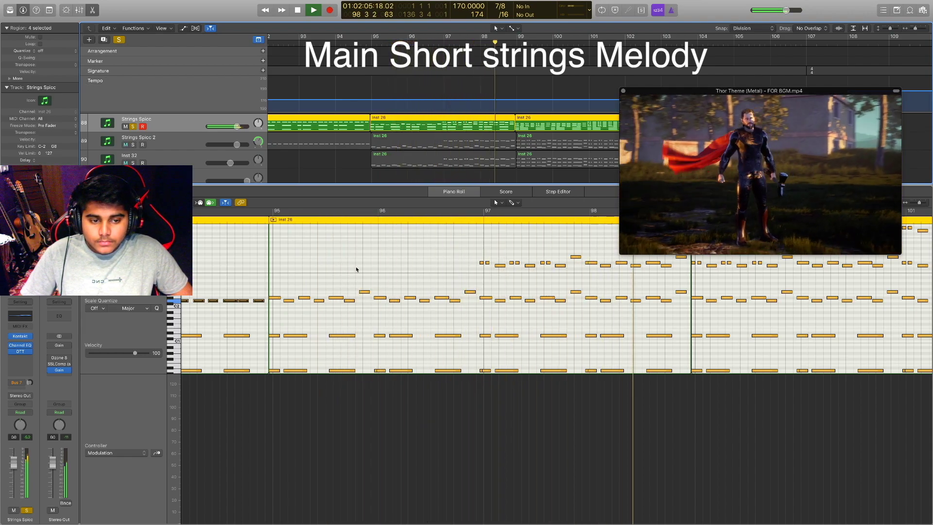
left_click(302, 8)
key("space")
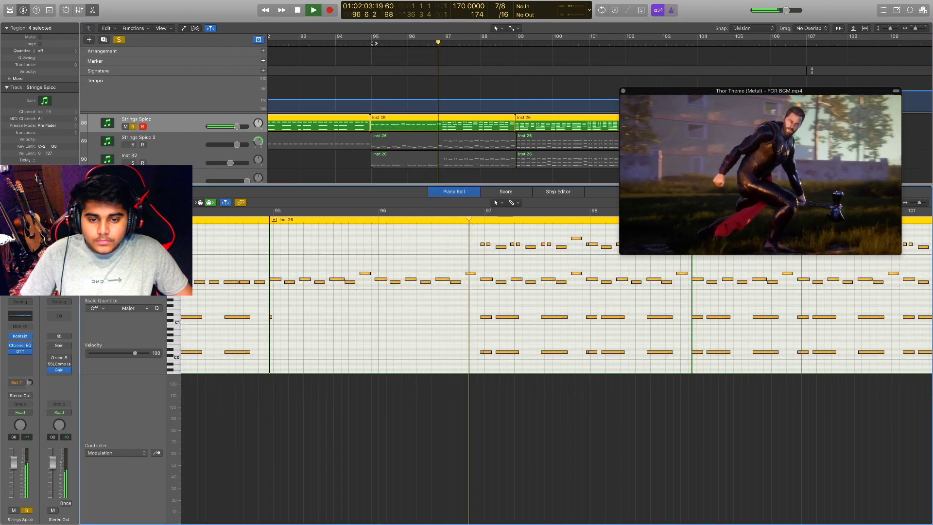
key("space")
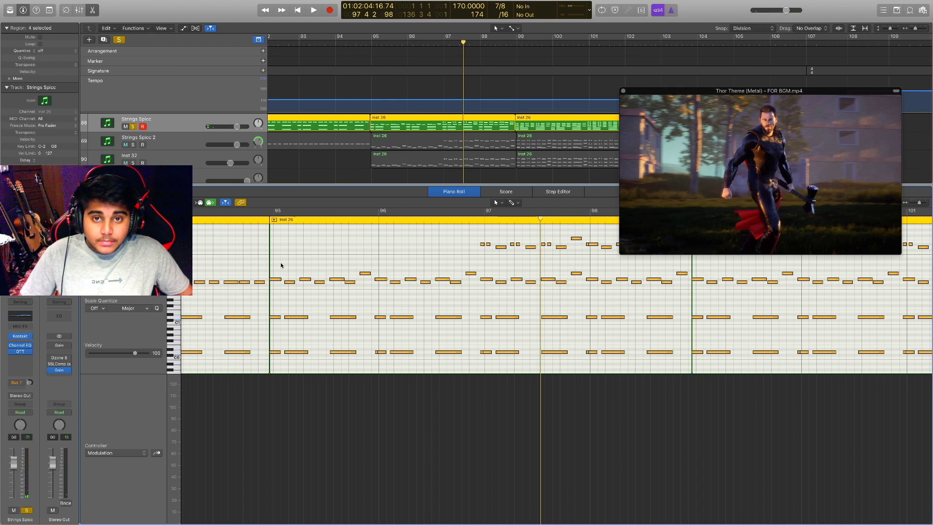
Place the playhead late in bar 96, just ahead of the higher octave notes
scroll(471, 274, "up", 1)
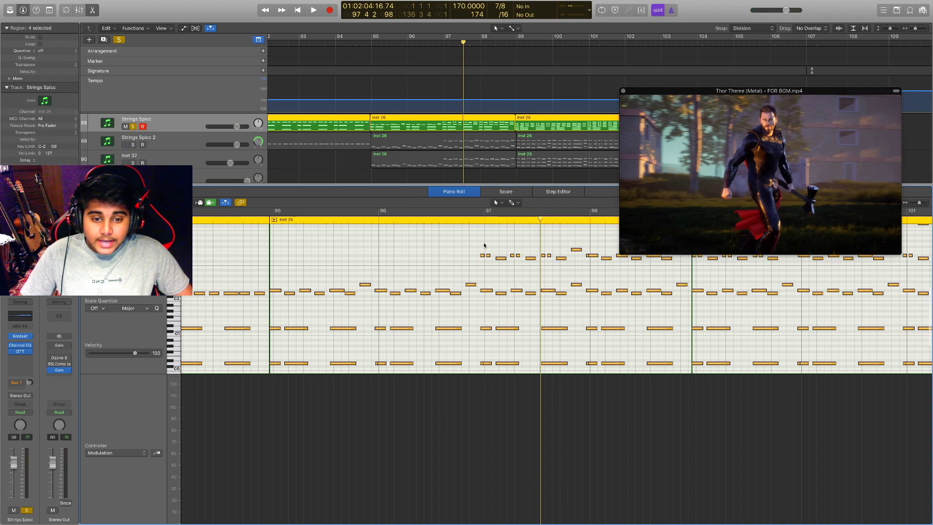
scroll(548, 279, "up", 2)
scroll(489, 274, "down", 1)
scroll(512, 271, "right", 3)
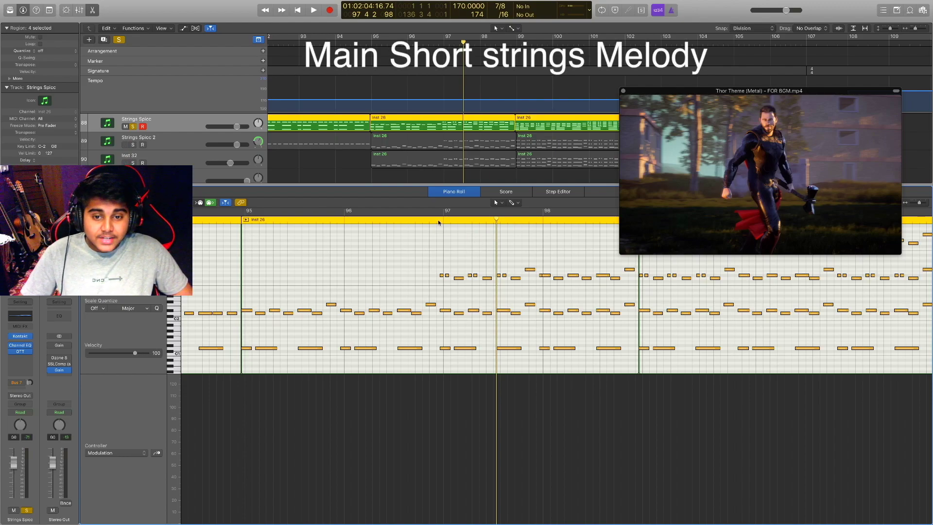
left_click(421, 218)
left_click(416, 219)
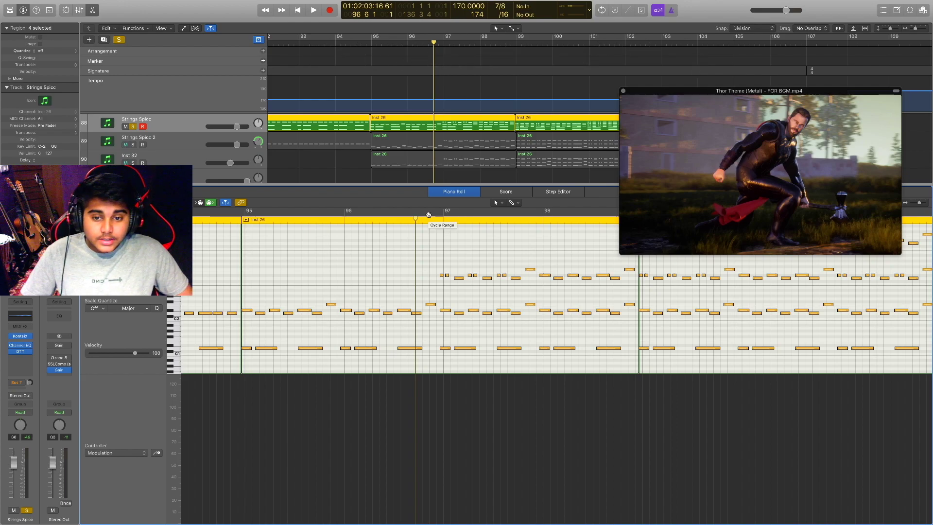
Play the Strings Spicc part from bar 96 to bar 103, following the higher octave lines
key("space")
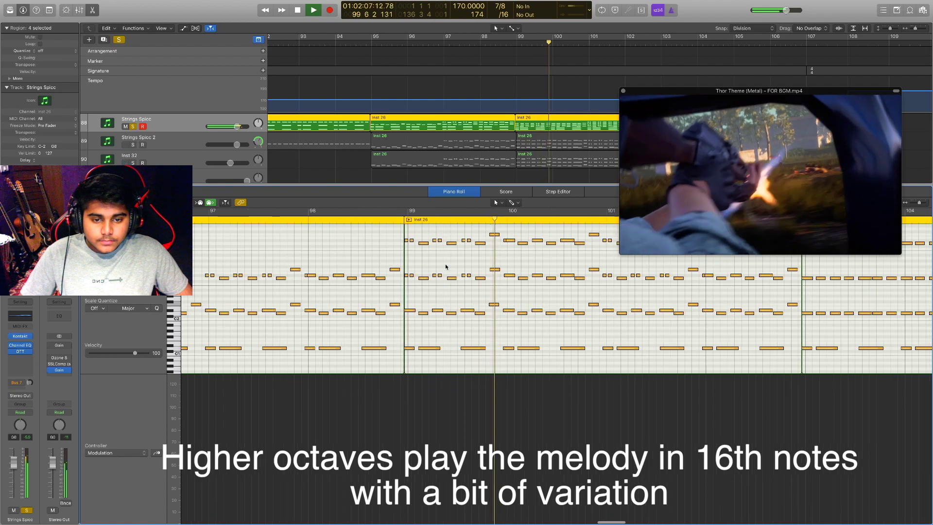
scroll(446, 267, "right", 3)
scroll(446, 267, "up", 3)
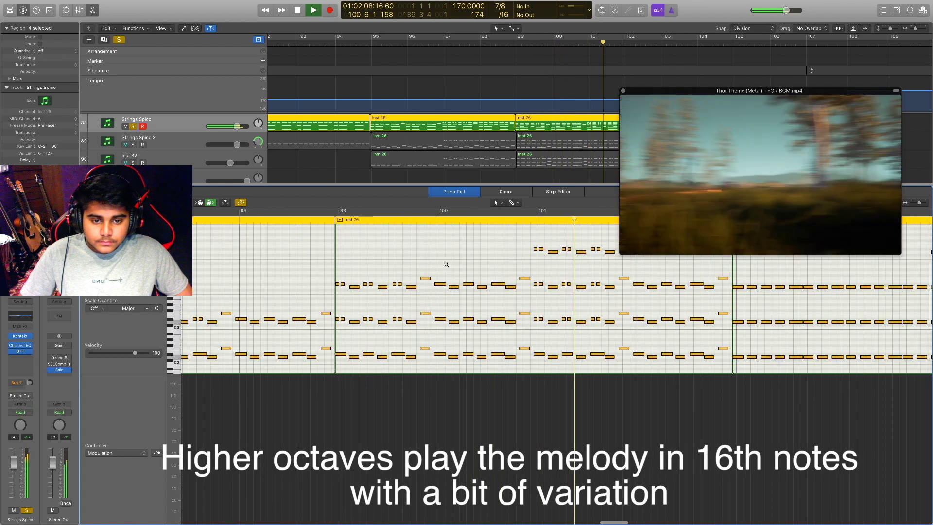
scroll(445, 264, "down", 2)
scroll(446, 264, "right", 4)
key("space")
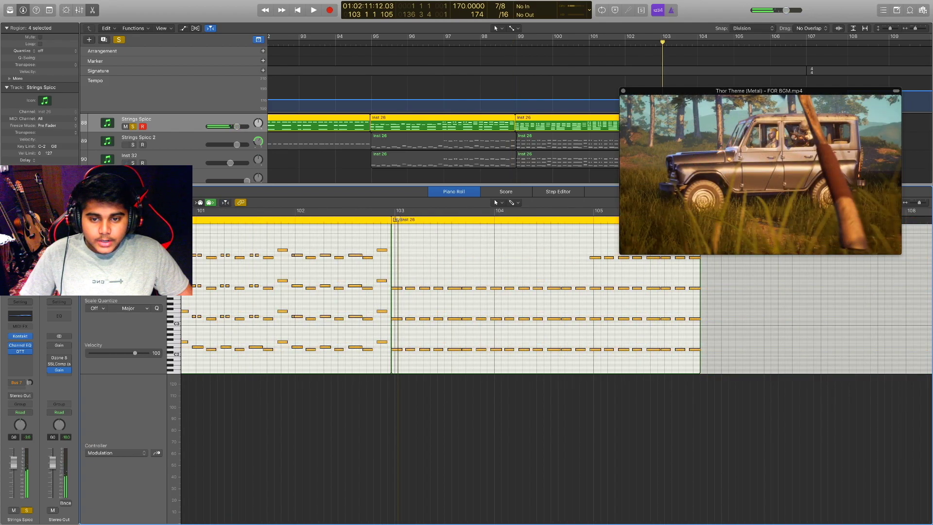
Play the start of bar 103 briefly, and replay the Strings Spicc part from its beginning at bar 91
key("space")
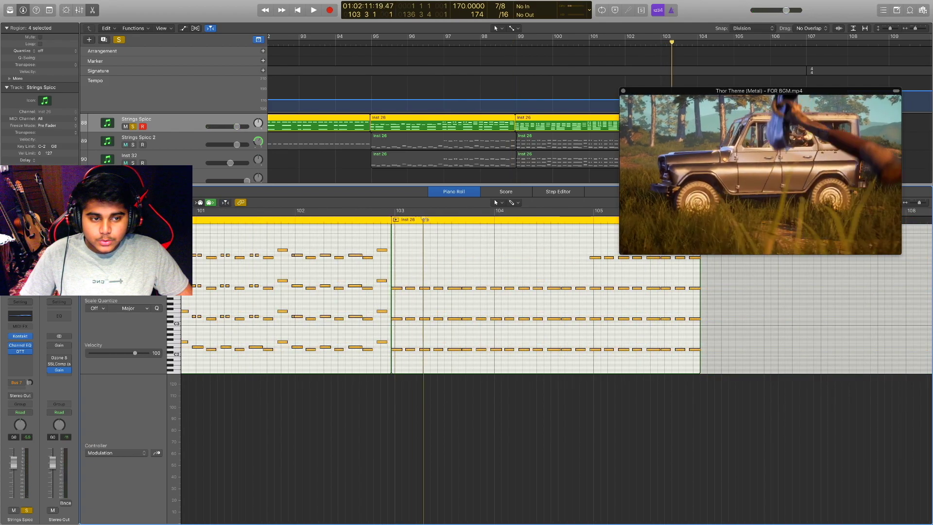
left_click_drag(425, 220, 454, 219)
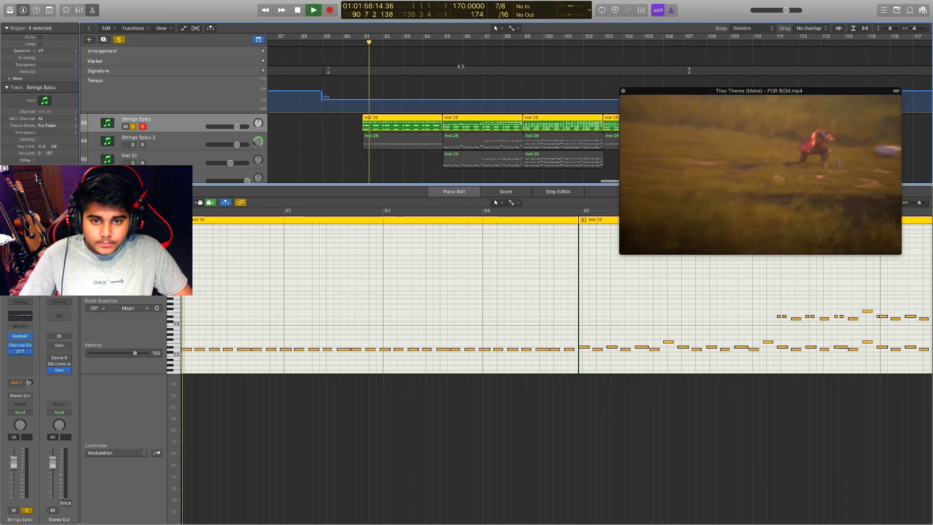
scroll(460, 66, "right", 4)
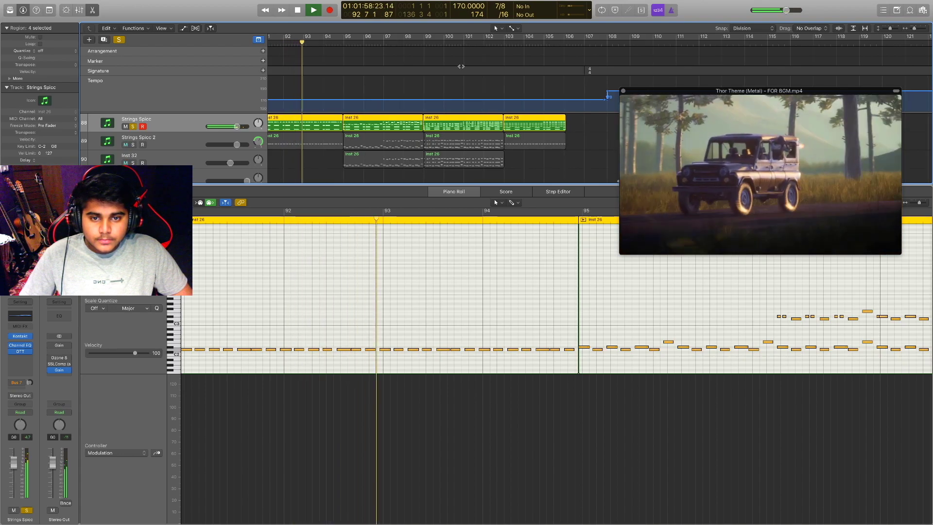
key("space")
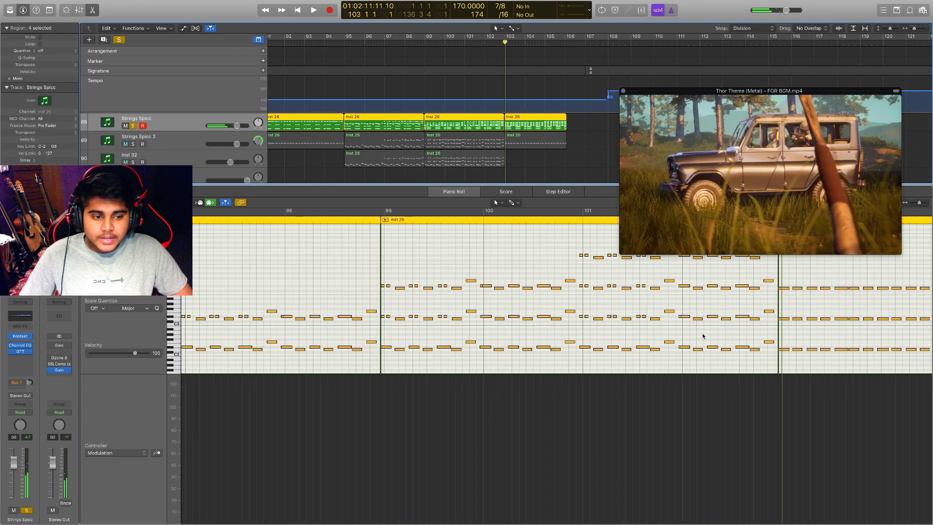
Play the closing Strings Spicc section from the end of bar 102 and examine its stacked octaves
scroll(700, 335, "right", 5)
scroll(654, 321, "up", 2)
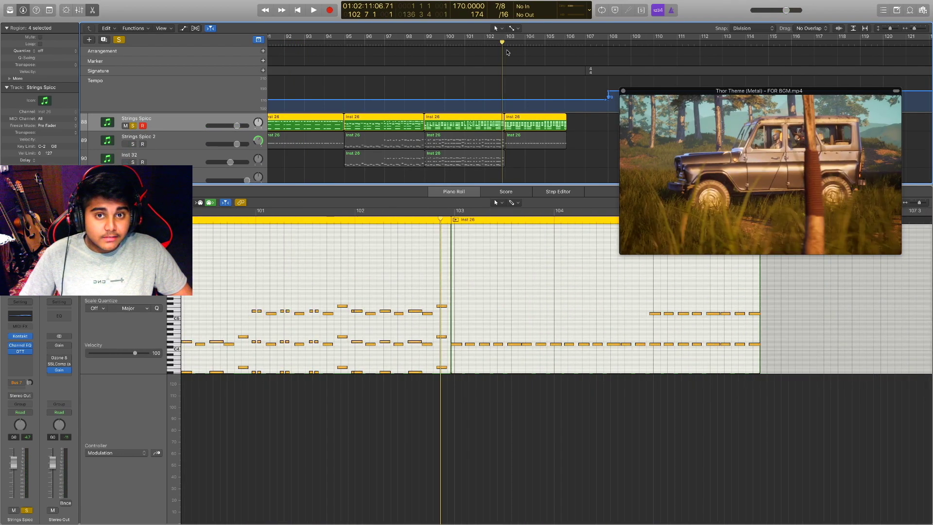
key("space")
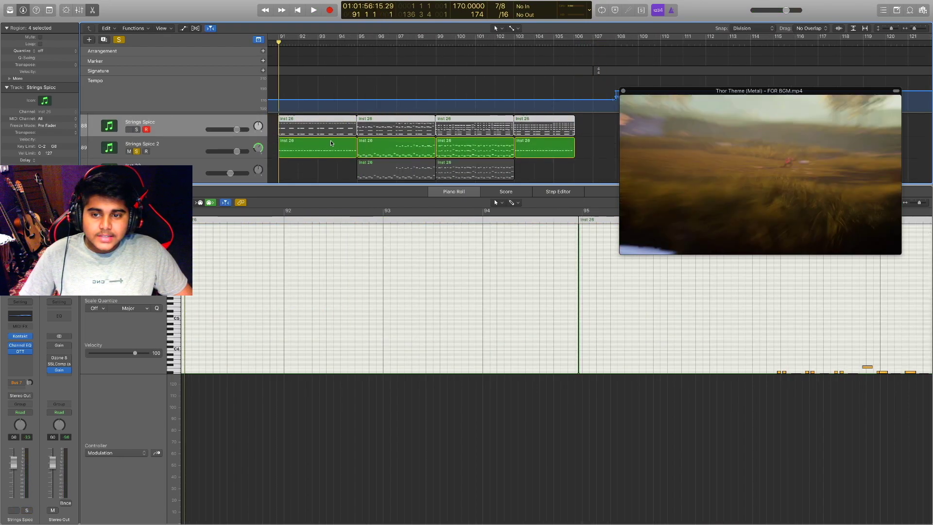
Play Strings Spicc 2 soloed on its own from bar 91 and display the notes of all its regions
left_click(137, 130)
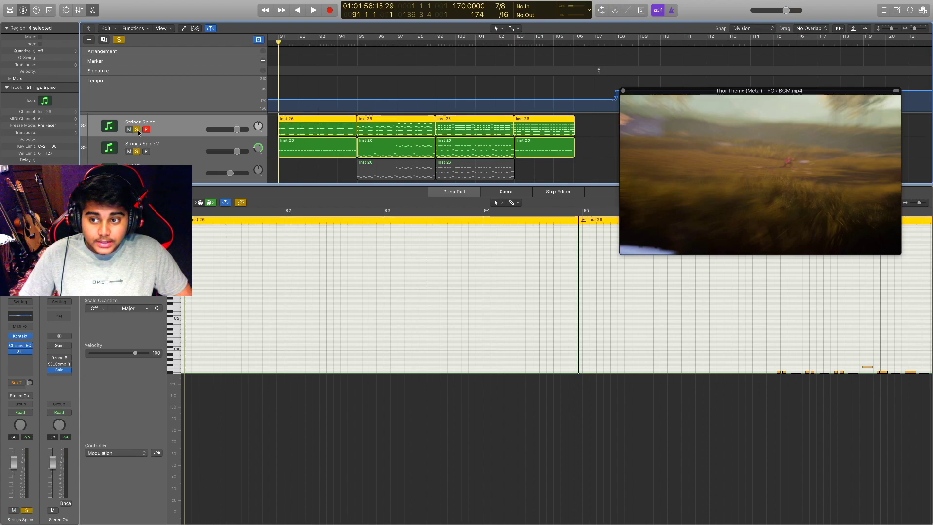
left_click(137, 130)
key("space")
left_click(316, 146)
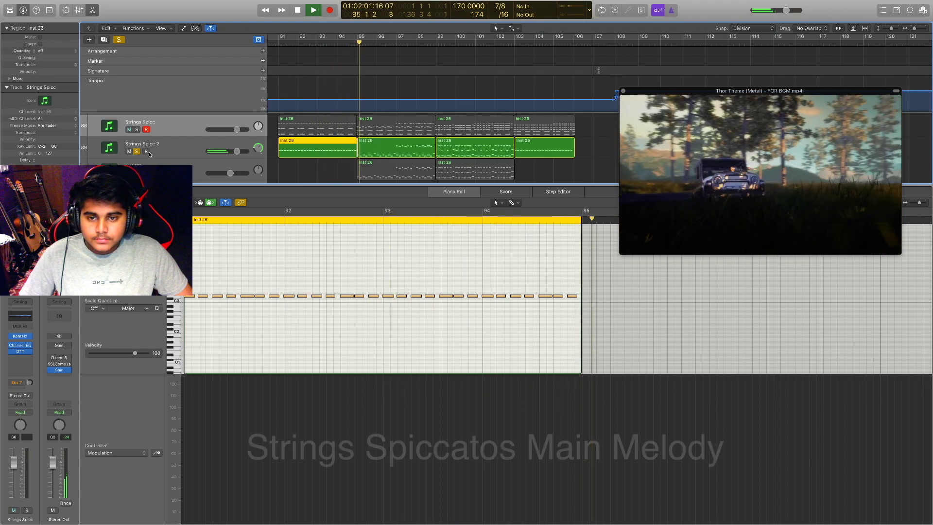
left_click(108, 154)
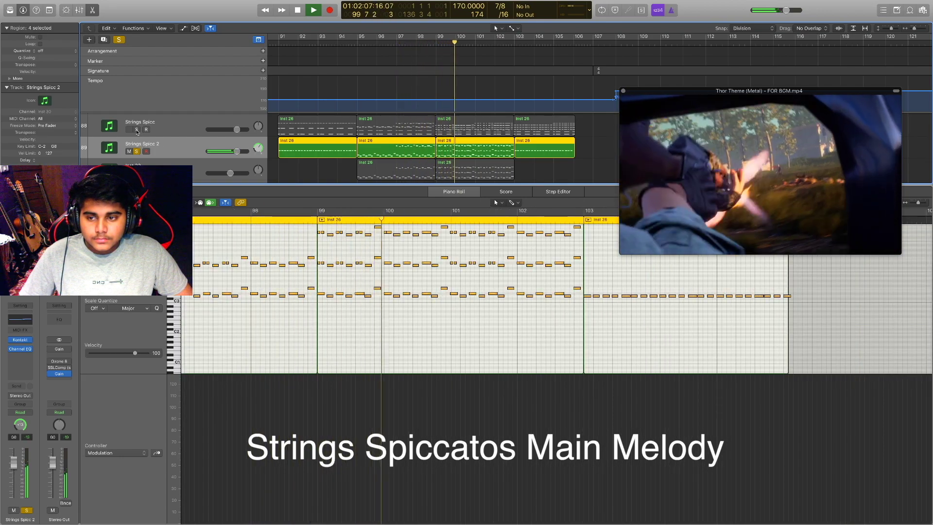
Solo Strings Spicc and Inst 32 alongside Strings Spicc 2 and play them, toggling the Strings Spicc 2 solo to compare
left_click(137, 129)
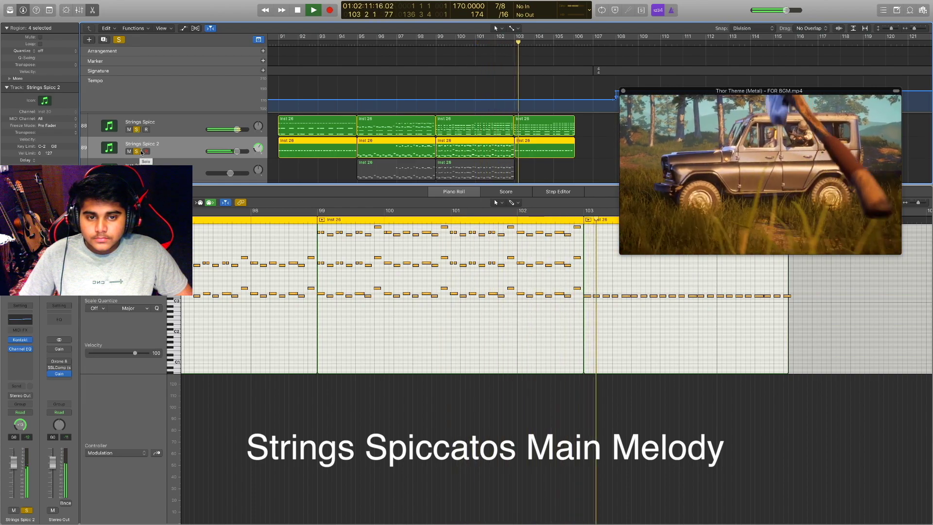
key("space")
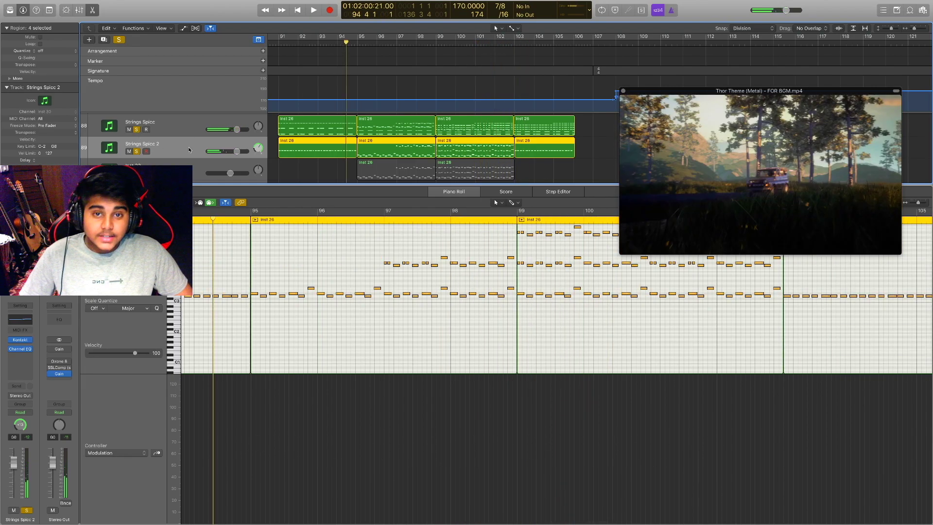
left_click(137, 173)
key("space")
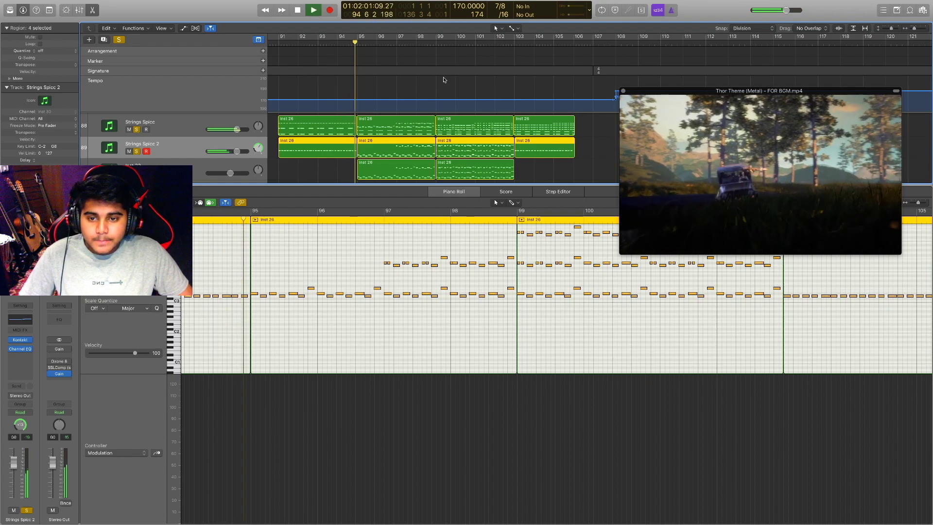
left_click(137, 151)
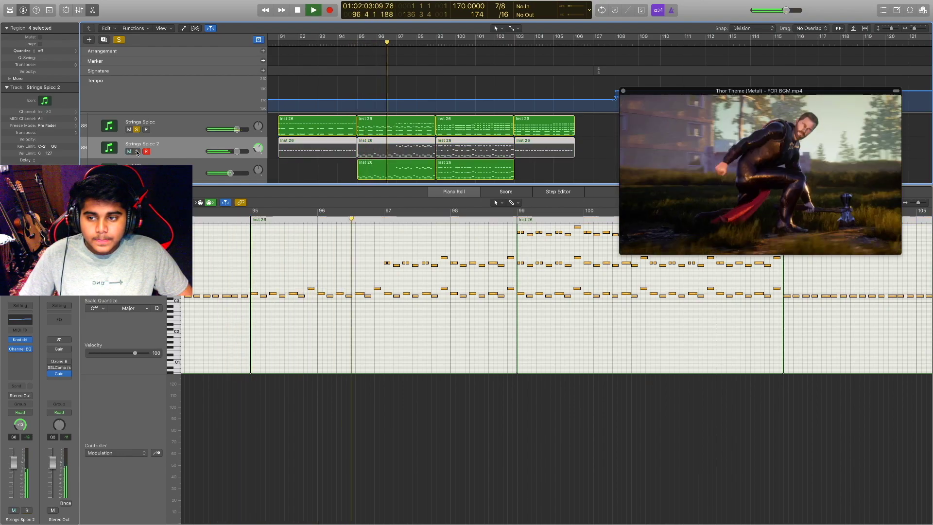
left_click(137, 151)
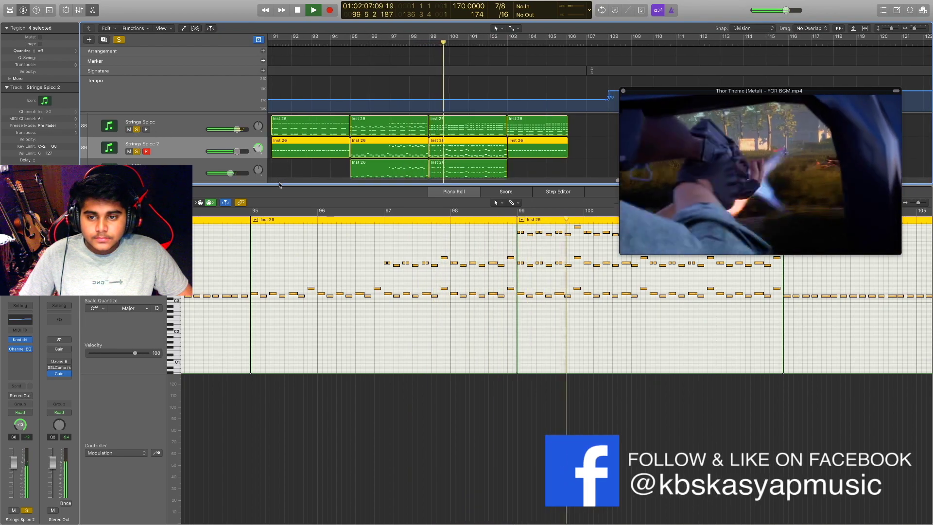
Close the piano roll and play the soloed string tracks through to bar 106 in the arrangement
key("e")
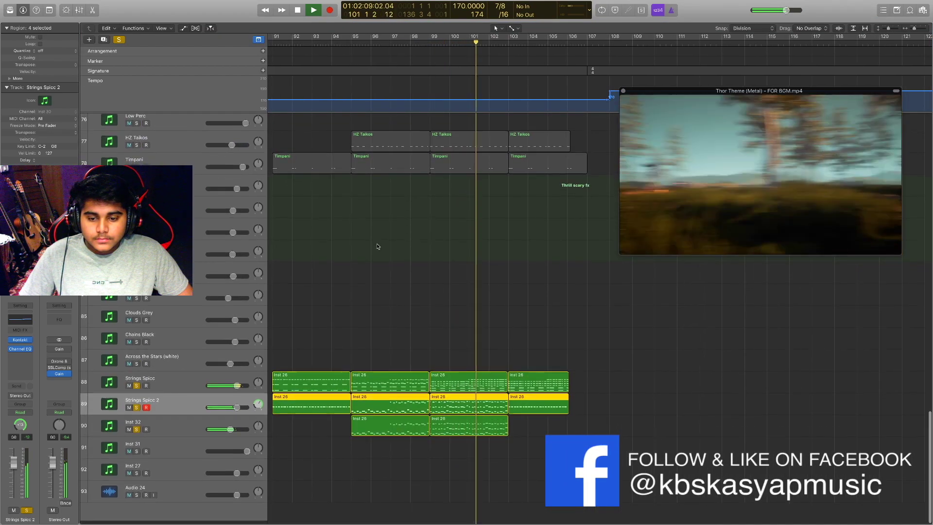
scroll(377, 245, "down", 3)
scroll(378, 246, "left", 2)
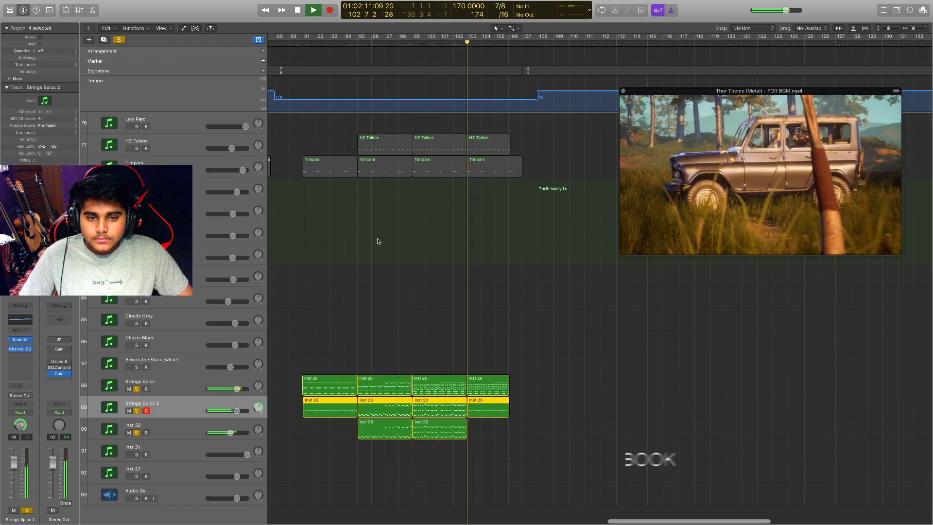
scroll(393, 252, "up", 3)
scroll(393, 252, "right", 3)
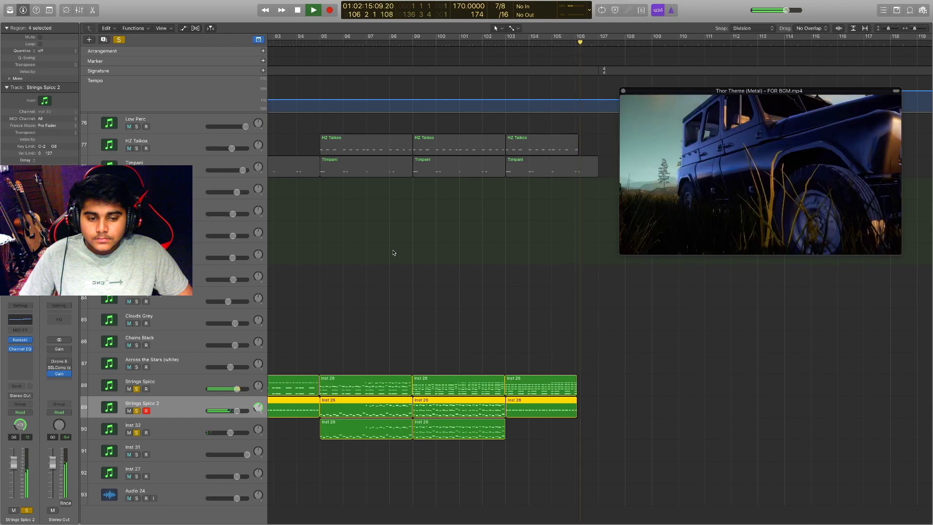
key("space")
Select the Strings Spicc track in the arrangement
scroll(393, 252, "left", 2)
scroll(376, 312, "up", 2)
scroll(386, 292, "left", 2)
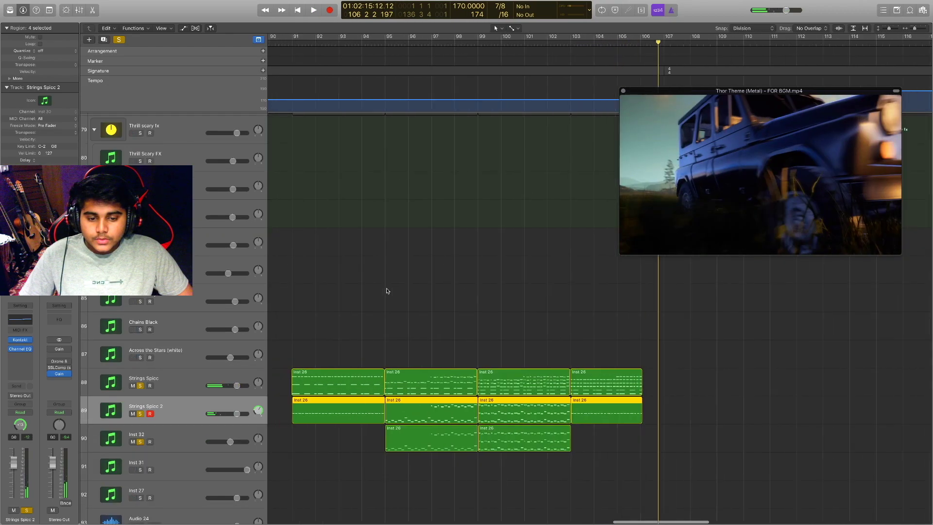
left_click(212, 370)
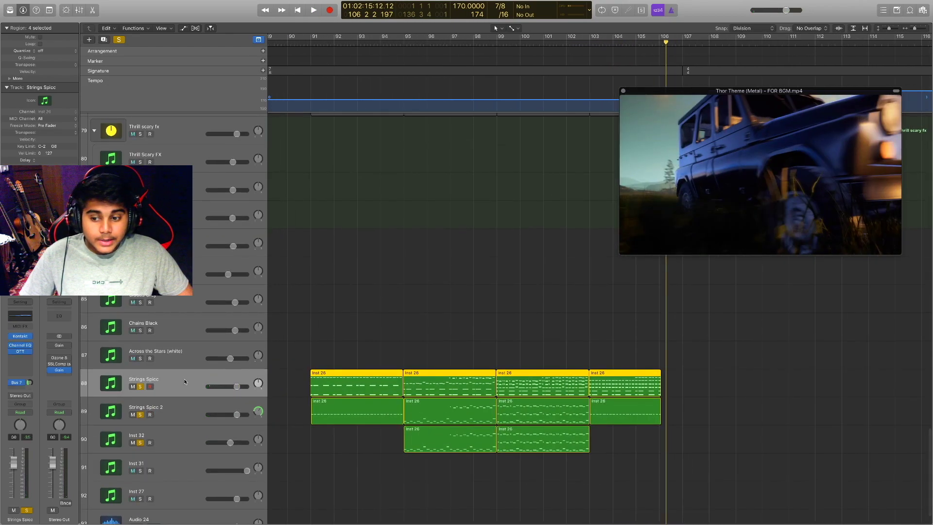
Clear the string solos, solo the CineBrass Pro and MonsterBrass tracks together, and play them from bar 95 through bar 102
key("Down")
scroll(324, 328, "down", 1)
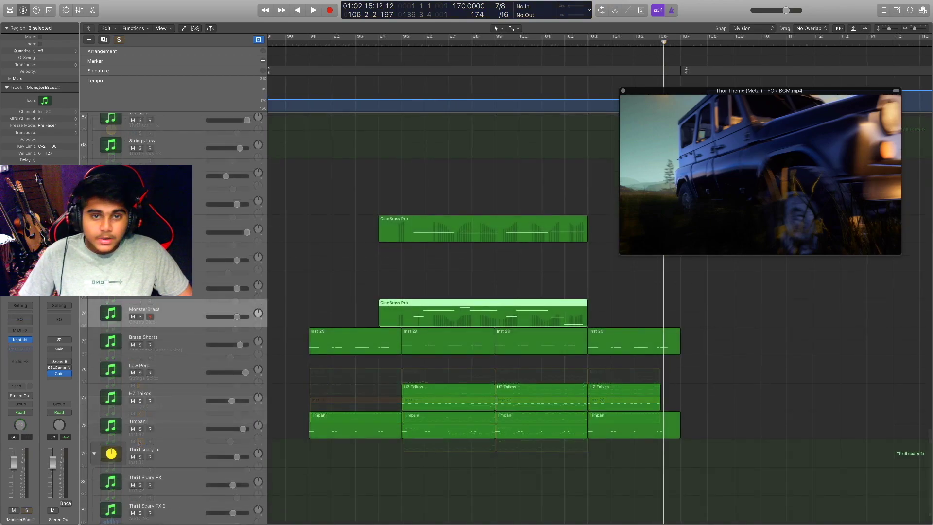
left_click(418, 229)
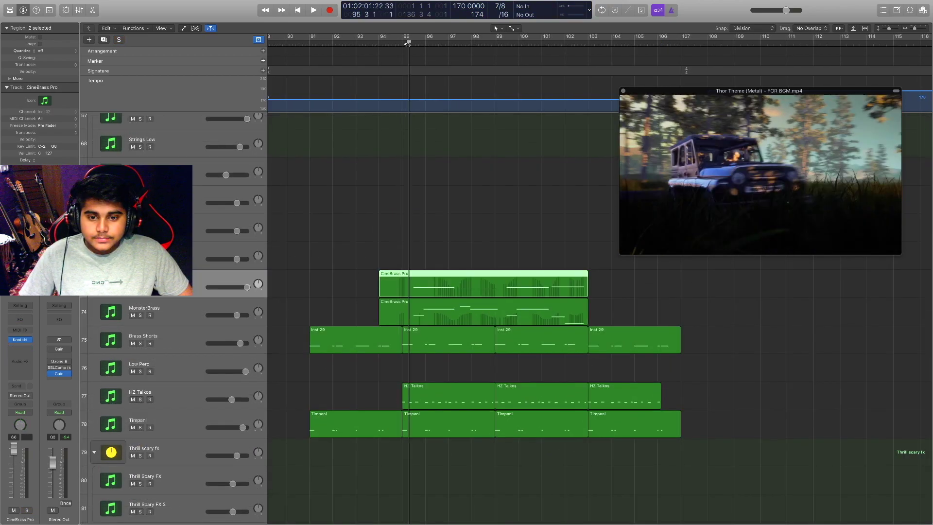
left_click(184, 314)
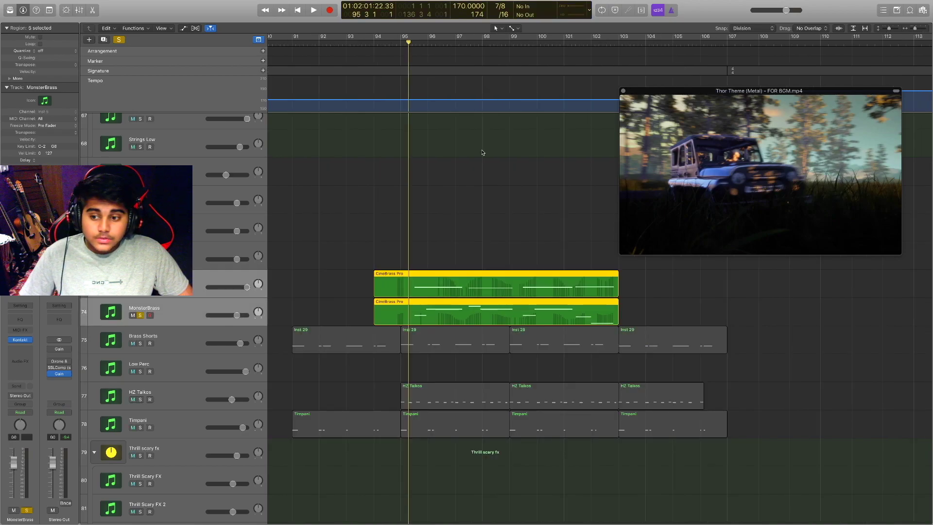
key("space")
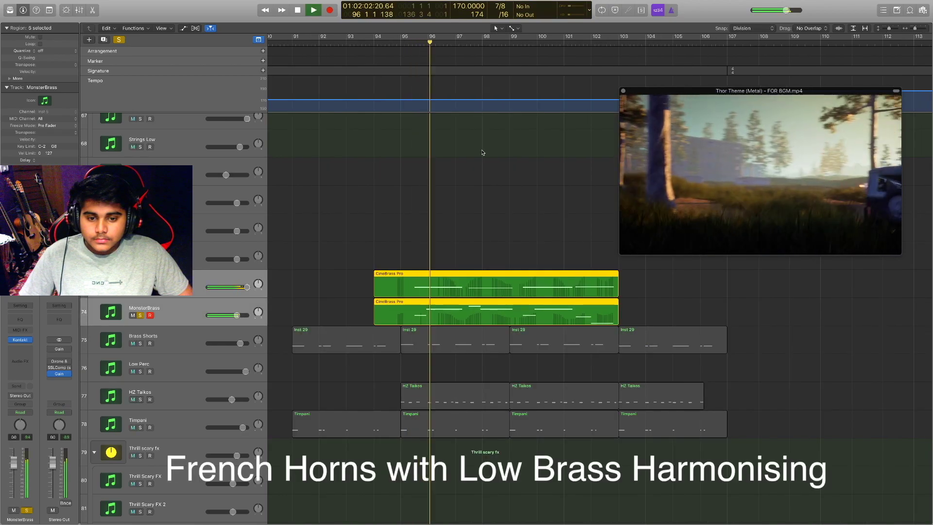
scroll(479, 153, "right", 1)
scroll(479, 153, "right", 2)
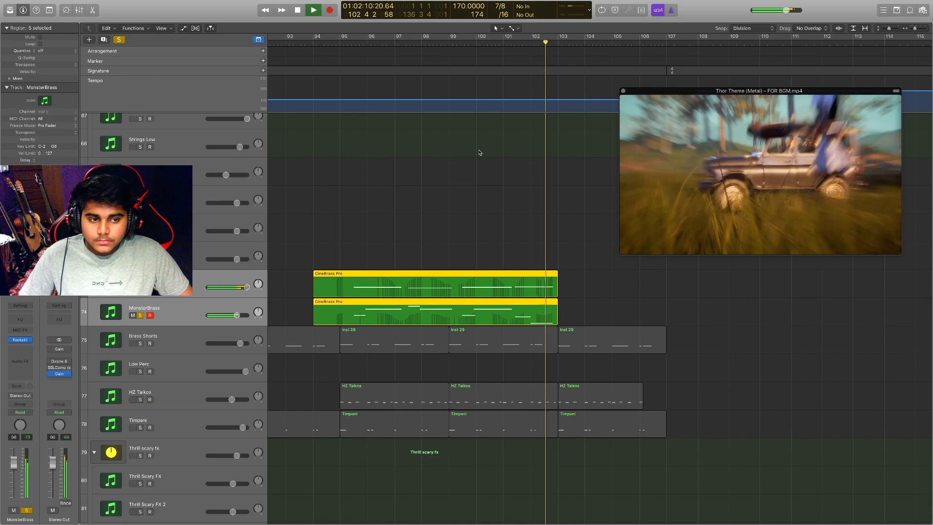
key("space")
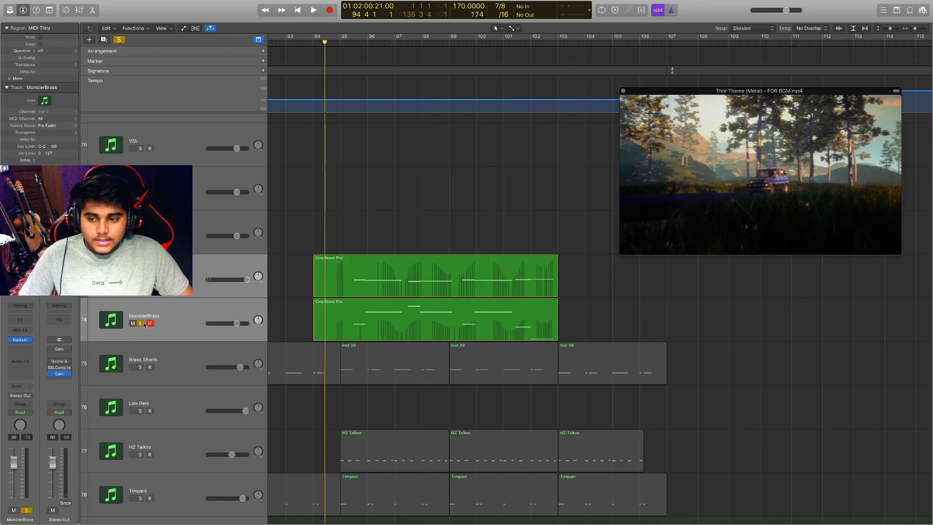
Clear the combined brass solo and solo only the CineBrass Pro track
left_click(141, 323)
left_click(373, 266)
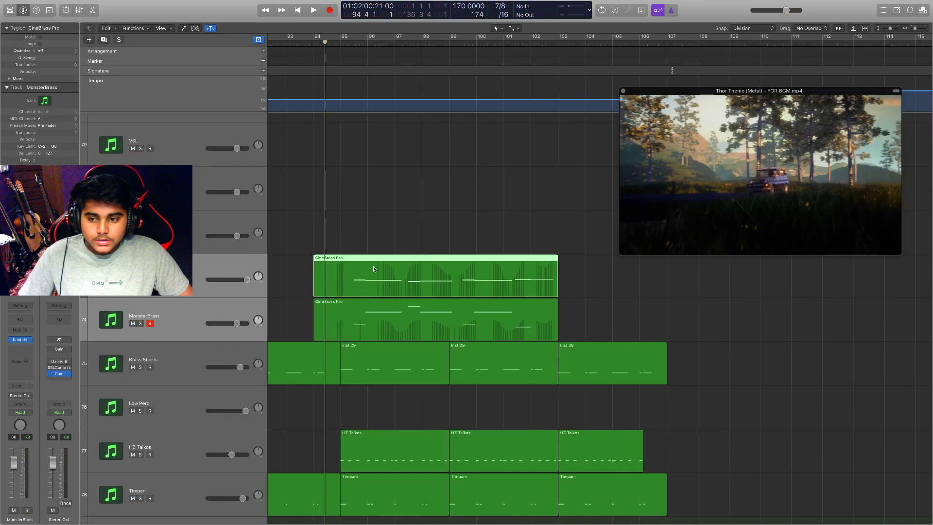
left_click(216, 264)
key("s")
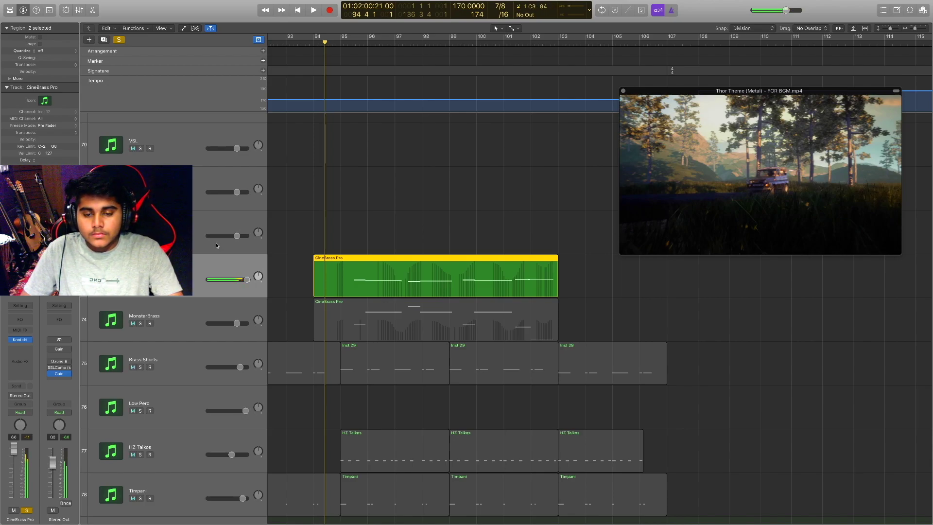
Switch the solo from CineBrass Pro to MonsterBrass and play it alone through bar 102 while examining its notes enlarged
left_click(140, 324)
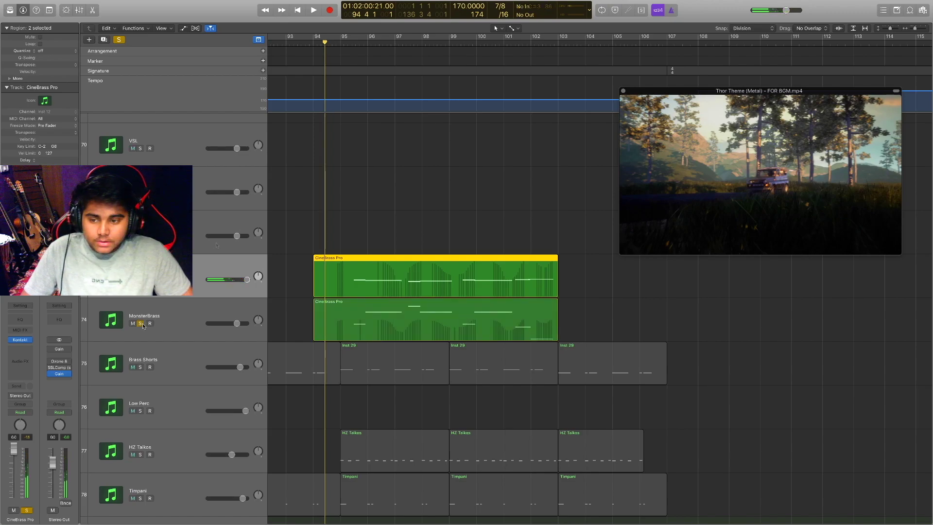
left_click(140, 279)
left_click(364, 311)
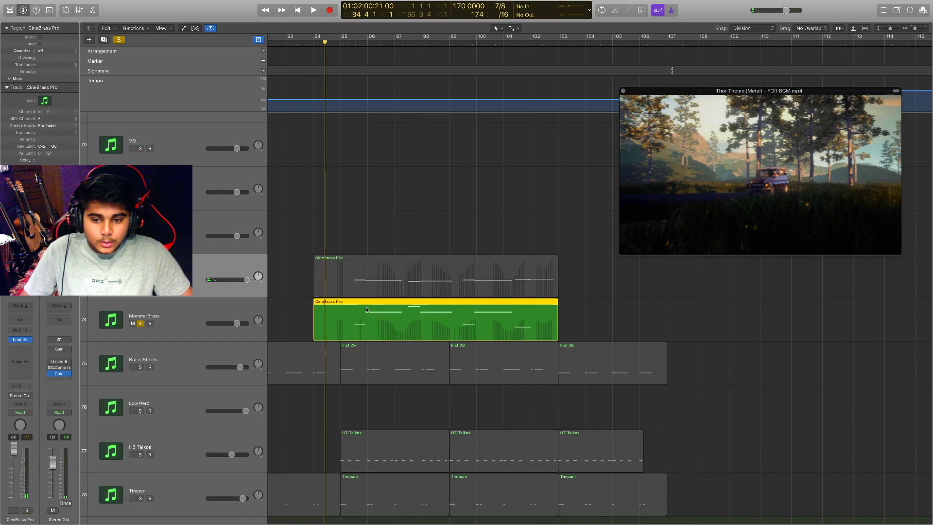
key("space")
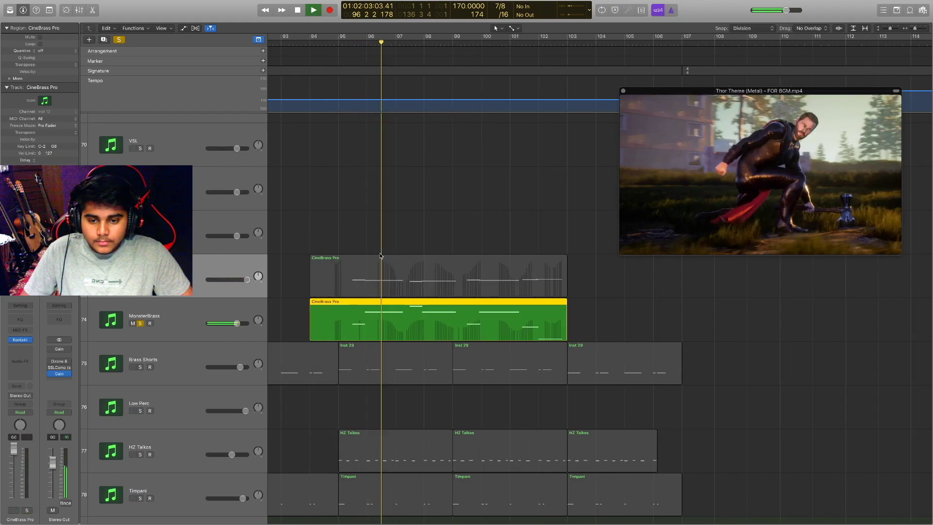
left_click(380, 252, "ctrl+alt")
scroll(380, 253, "up", 3)
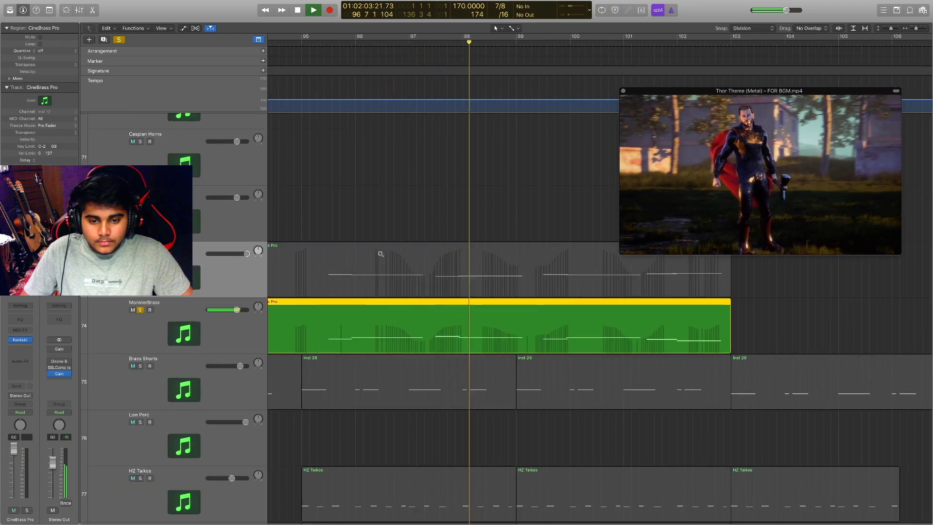
scroll(380, 252, "up", 2)
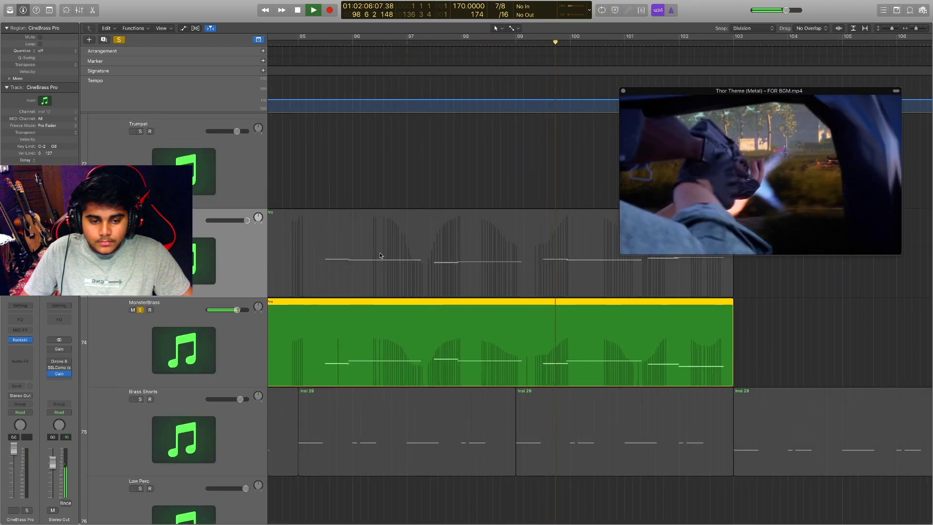
scroll(380, 252, "up", 1)
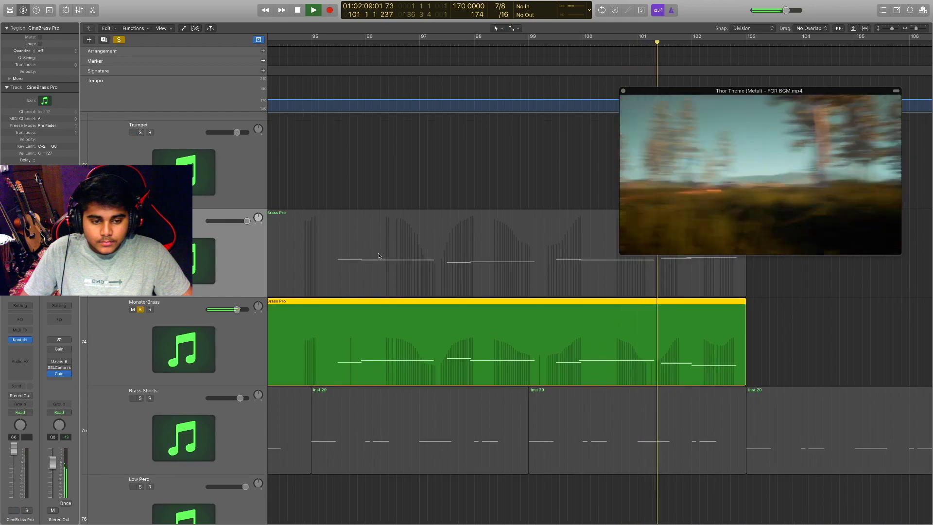
scroll(379, 252, "down", 3)
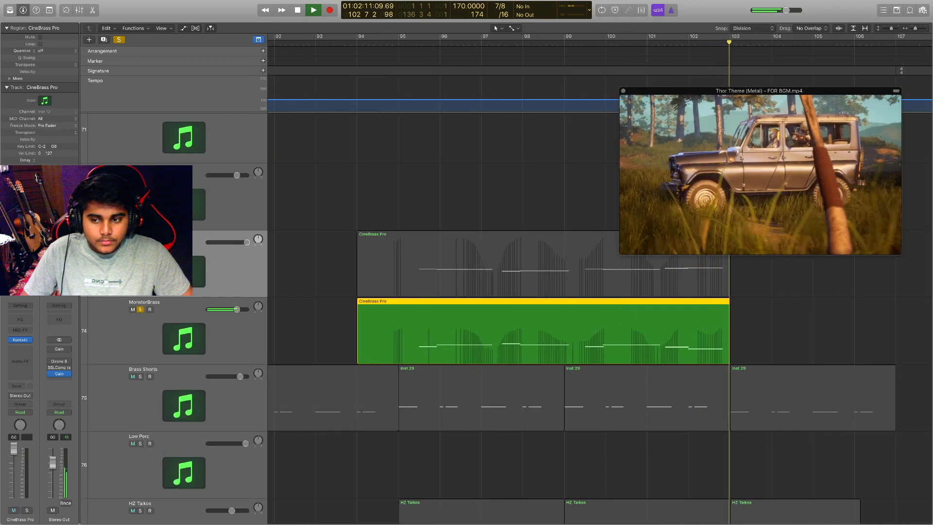
Solo CineBrass Pro alongside MonsterBrass again and play both layers together from bar 95 through bar 102
left_click(379, 263)
key("s")
key("space")
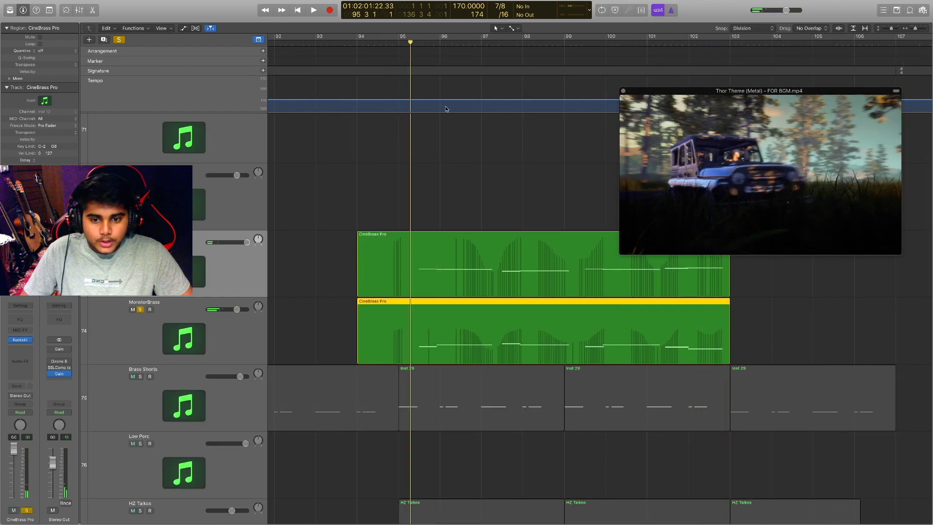
key("space")
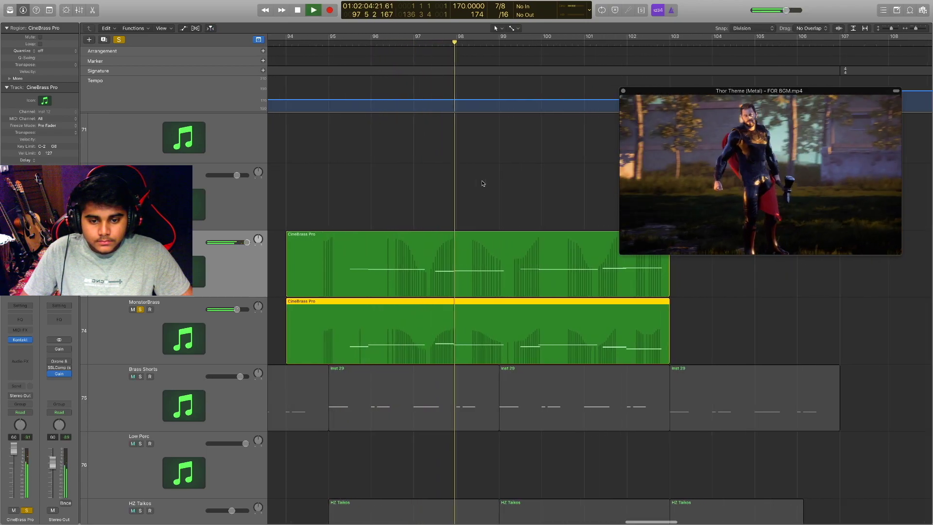
scroll(482, 183, "up", 2)
scroll(483, 184, "down", 3)
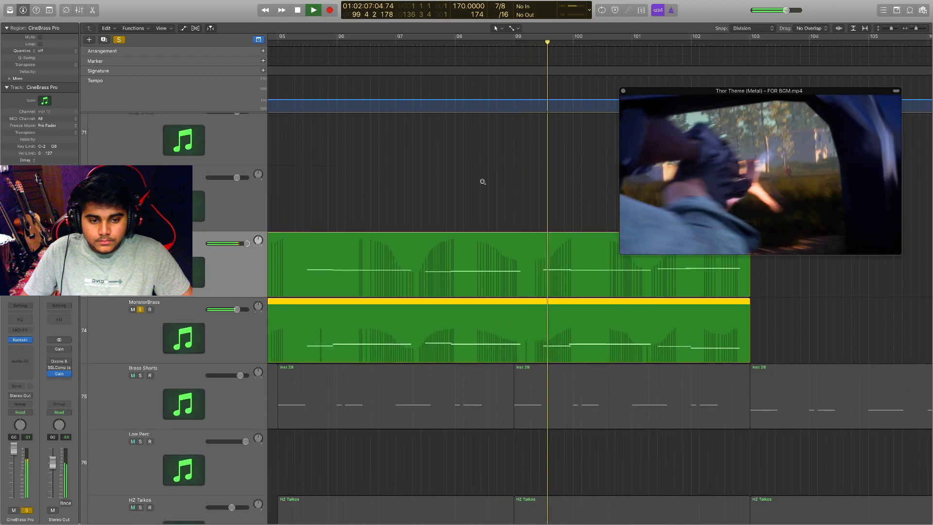
scroll(483, 182, "down", 4)
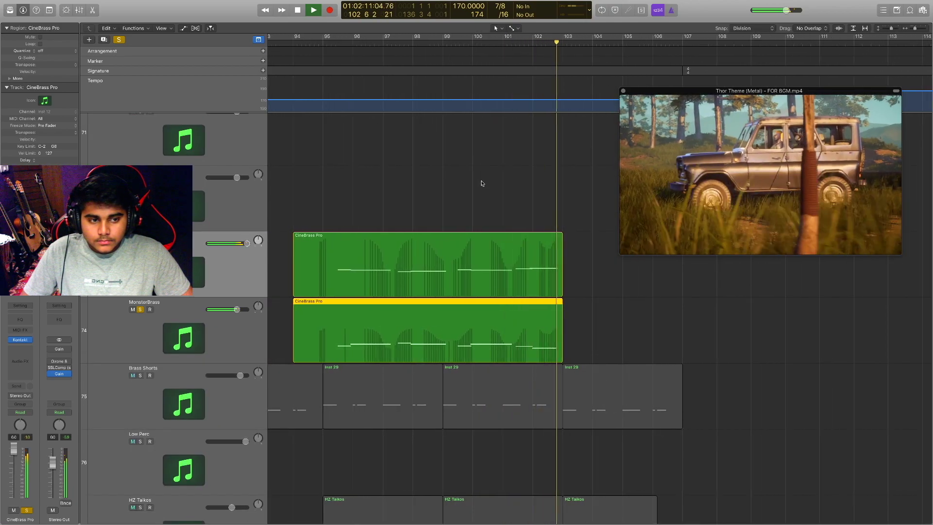
Clear the brass solos, solo only the Timpani track and play it from bar 91
left_click(140, 309)
scroll(453, 228, "down", 4)
scroll(453, 228, "left", 3)
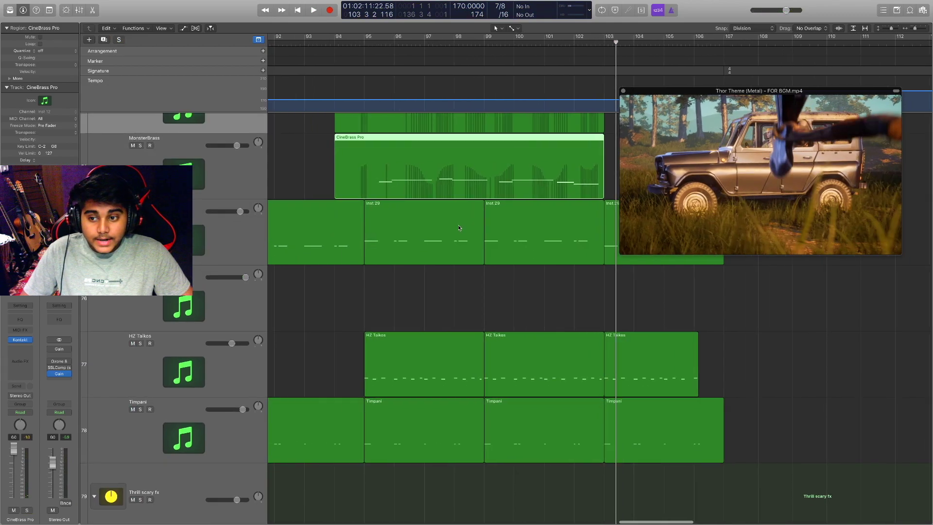
scroll(453, 228, "left", 1)
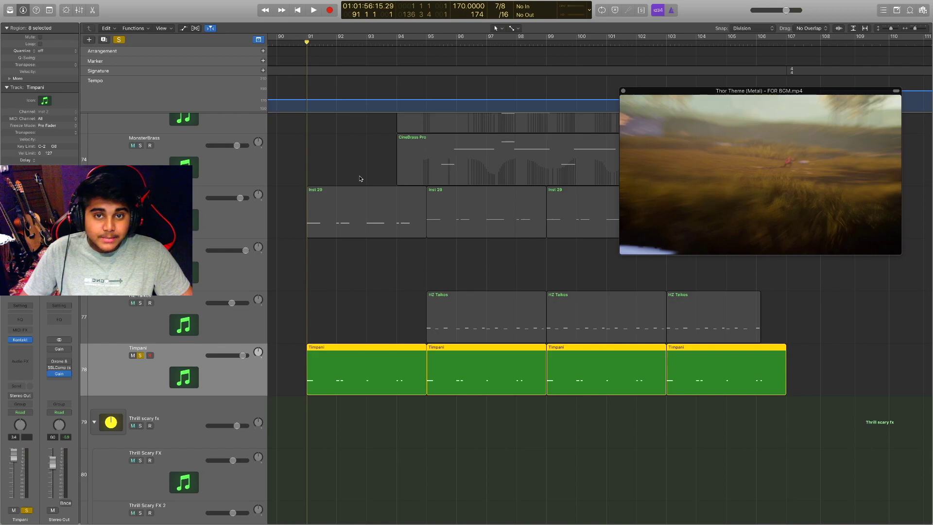
left_click(141, 303)
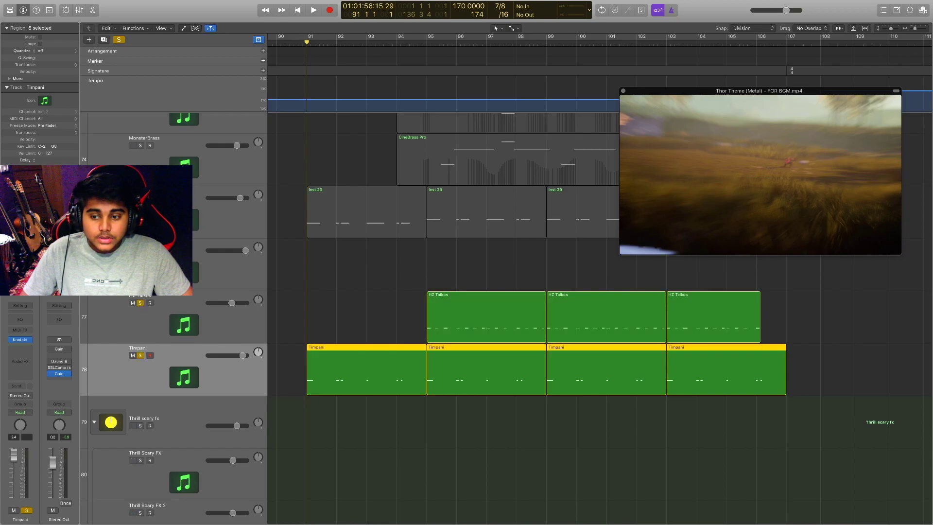
left_click(141, 304)
key("space")
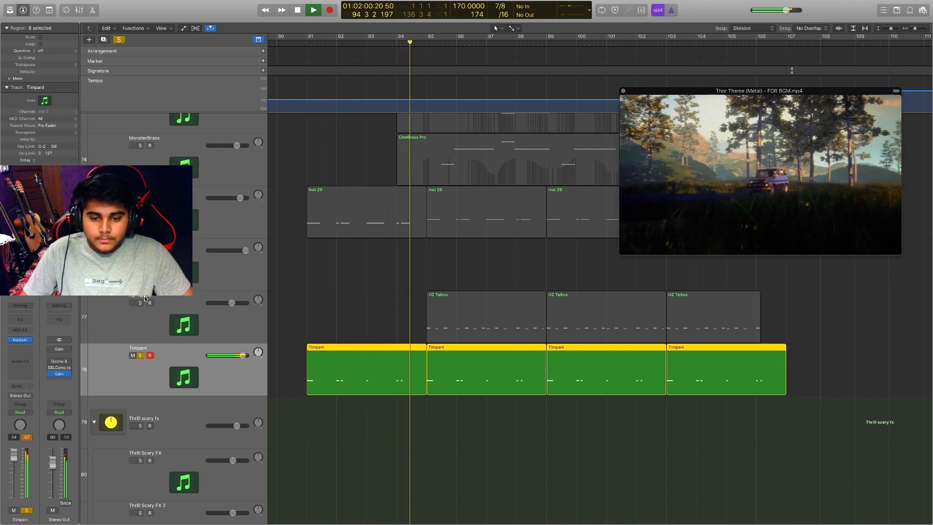
Switch the solo from Timpani to HZ Taikos, play it through to bar 106, and briefly display the bar 99 region's notes
left_click(140, 355)
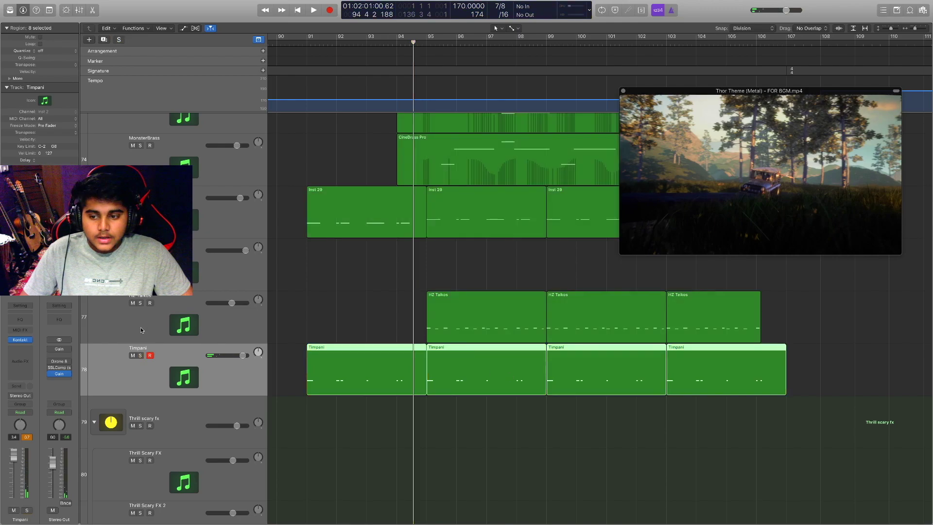
left_click(140, 303)
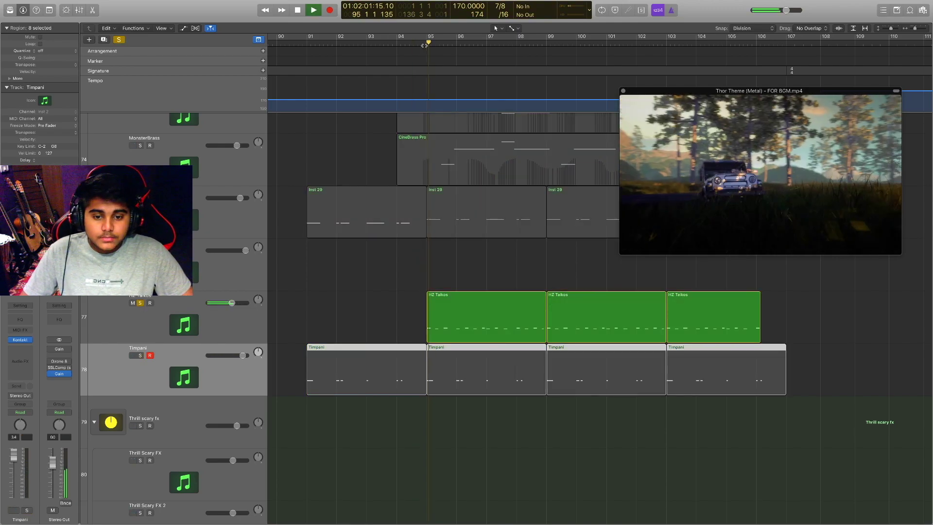
left_click(496, 296)
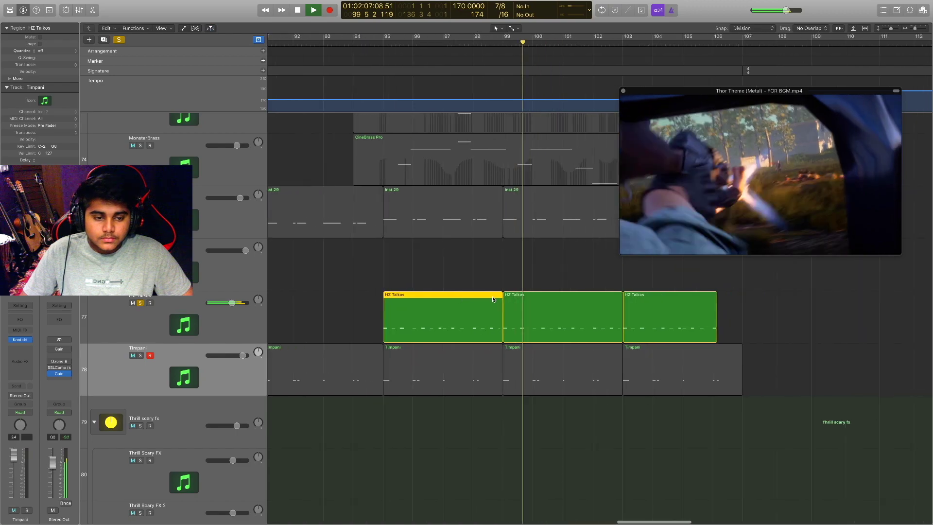
left_click(493, 299)
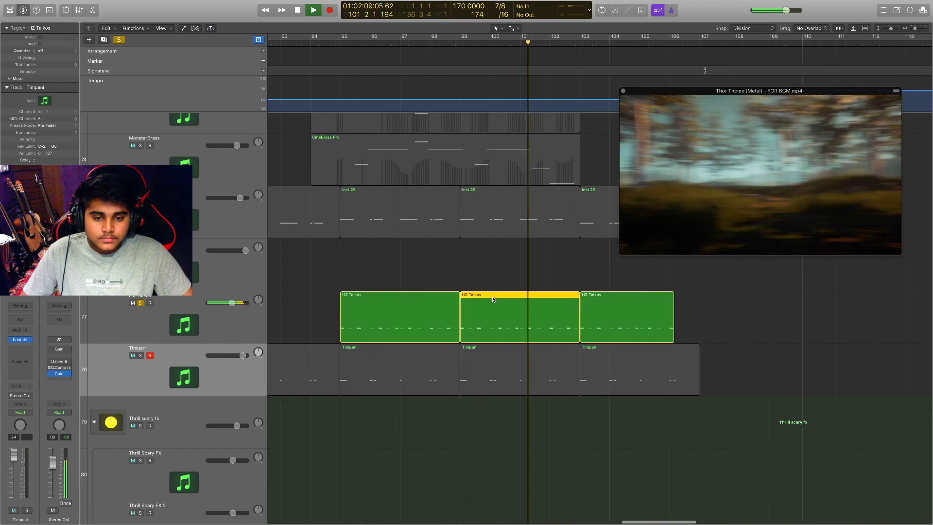
double_click(492, 298)
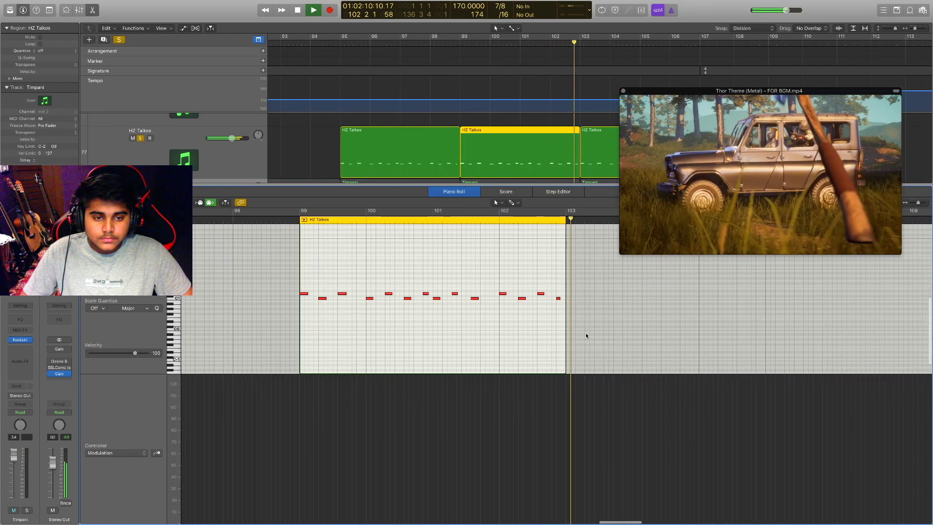
key("e")
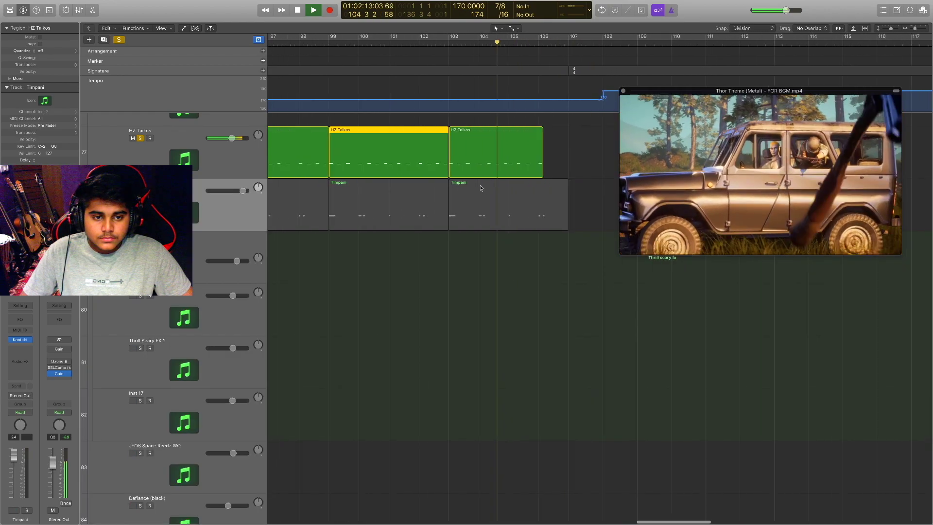
key("space")
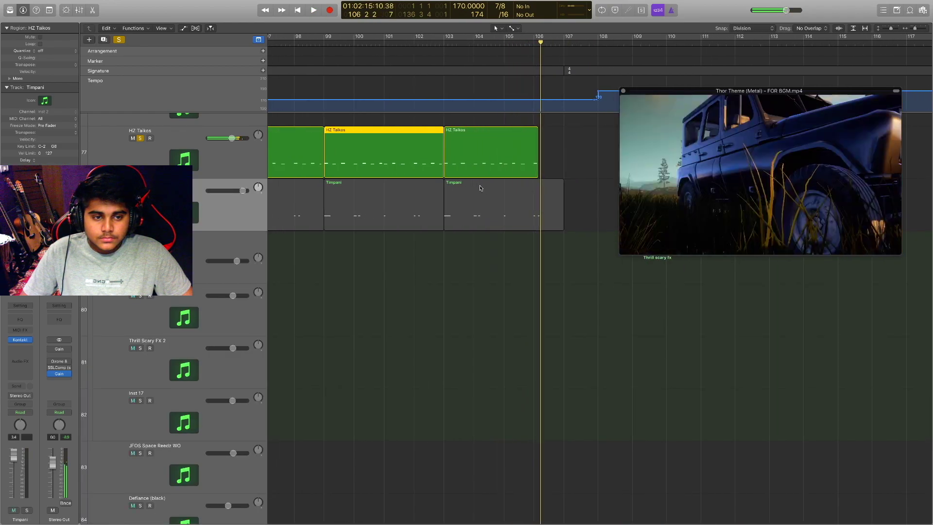
Clear the HZ Taikos solo, solo the Brass Shorts track and play it from bar 91
scroll(480, 188, "up", 5)
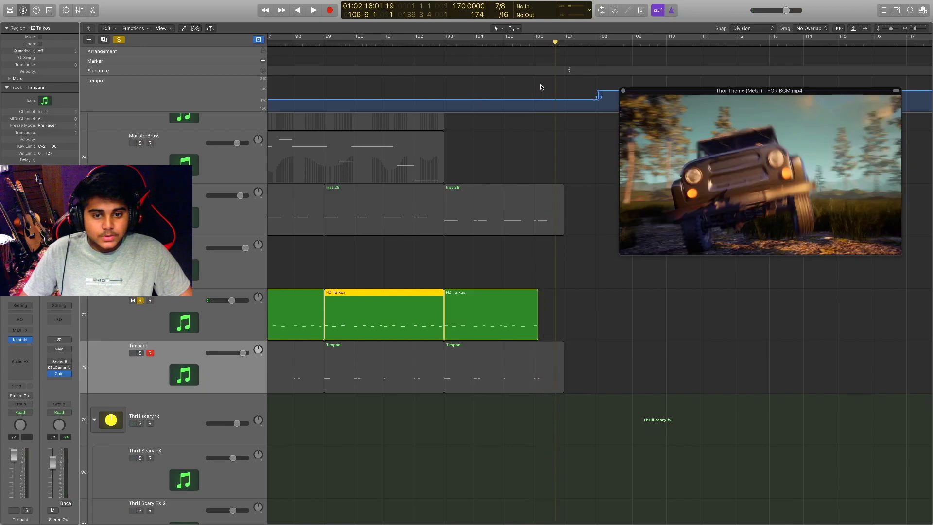
scroll(509, 214, "left", 1)
key("s")
scroll(335, 265, "left", 8)
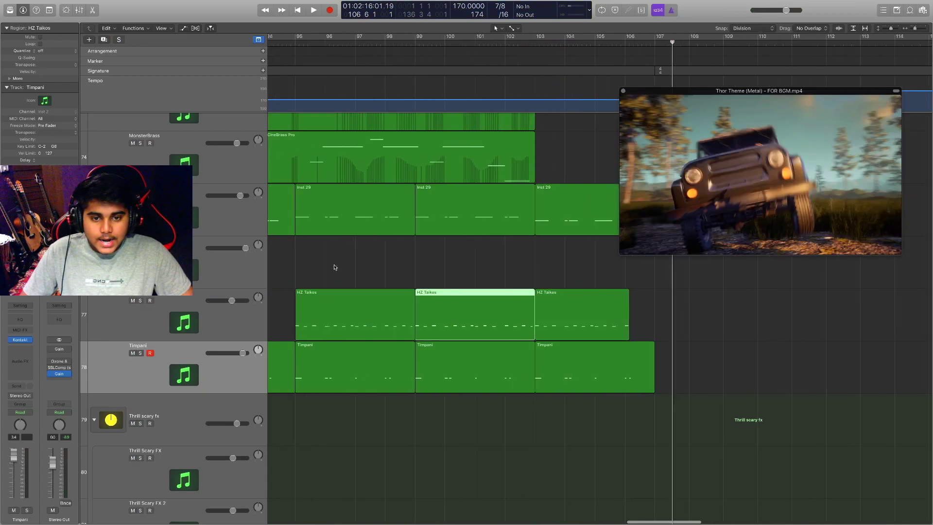
scroll(340, 263, "left", 4)
left_click(275, 199)
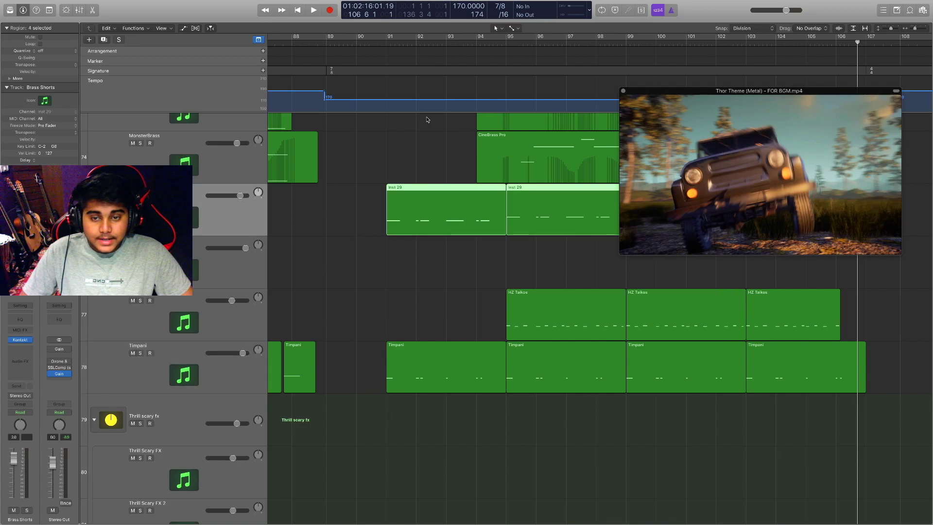
key("s")
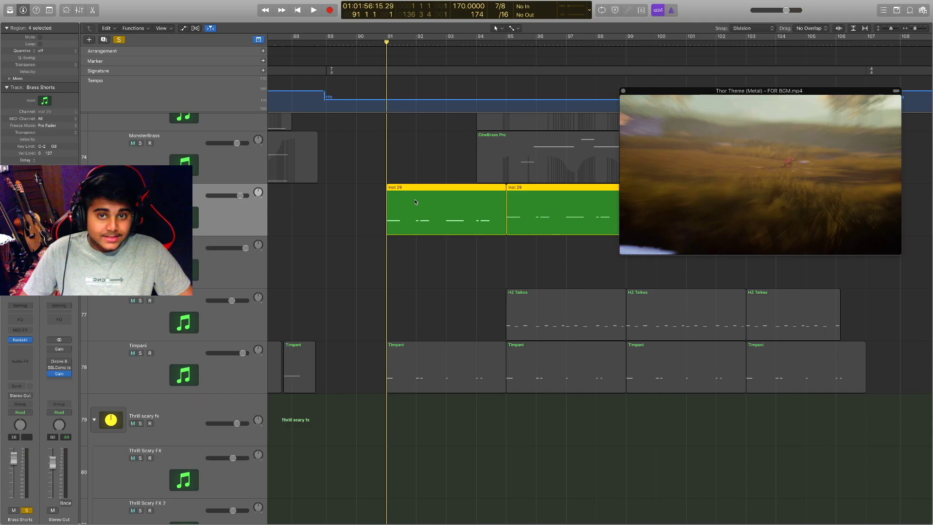
key("space")
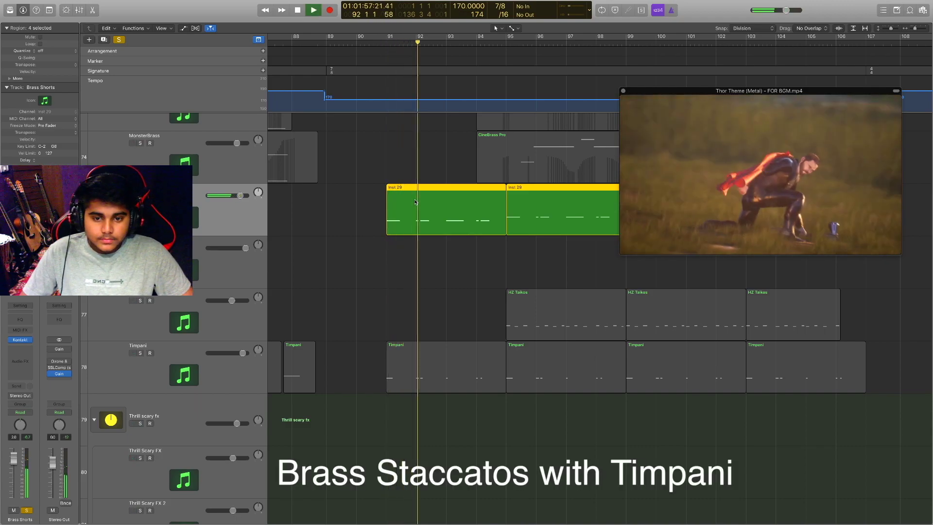
Finish playing the soloed Brass Shorts regions and clear the track's solo
scroll(416, 252, "right", 3)
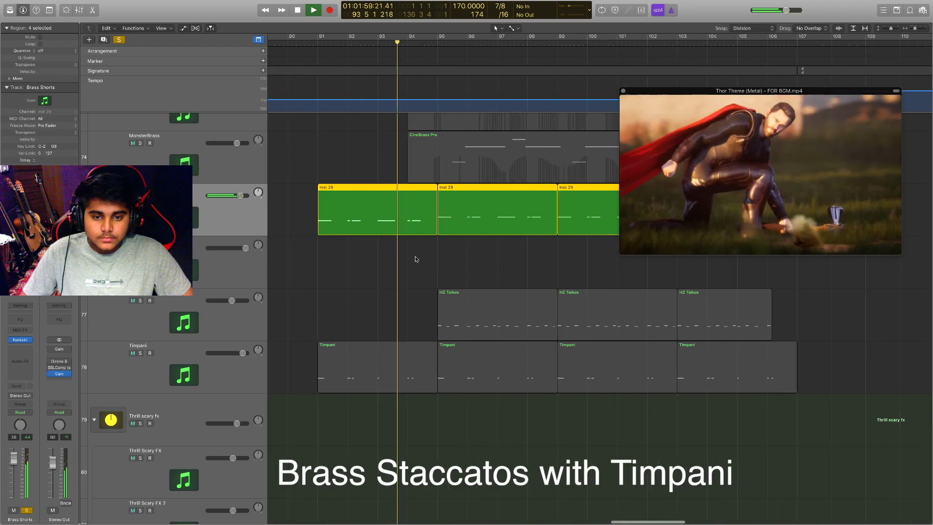
left_click(416, 258)
double_click(465, 228)
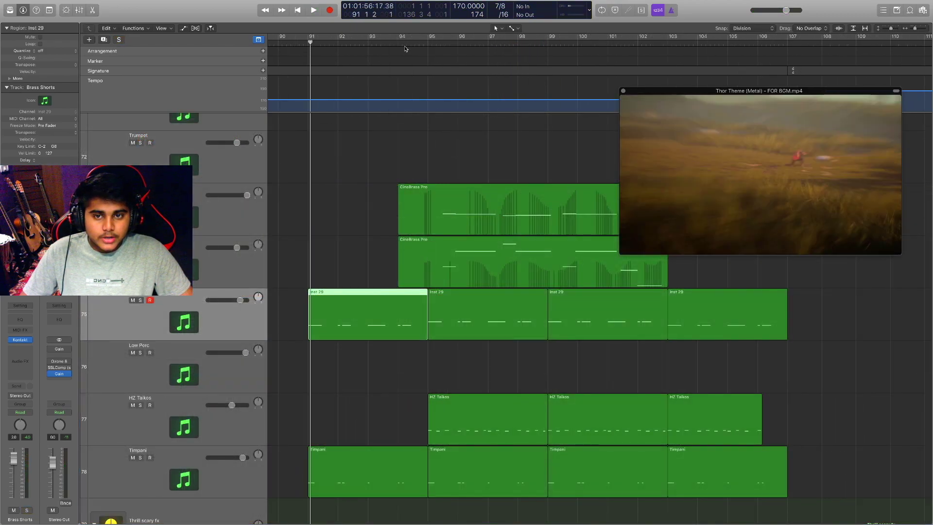
Play all brass and percussion layers together without solo from bar 91 until past the section's end at bar 107
left_click_drag(414, 44, 427, 43)
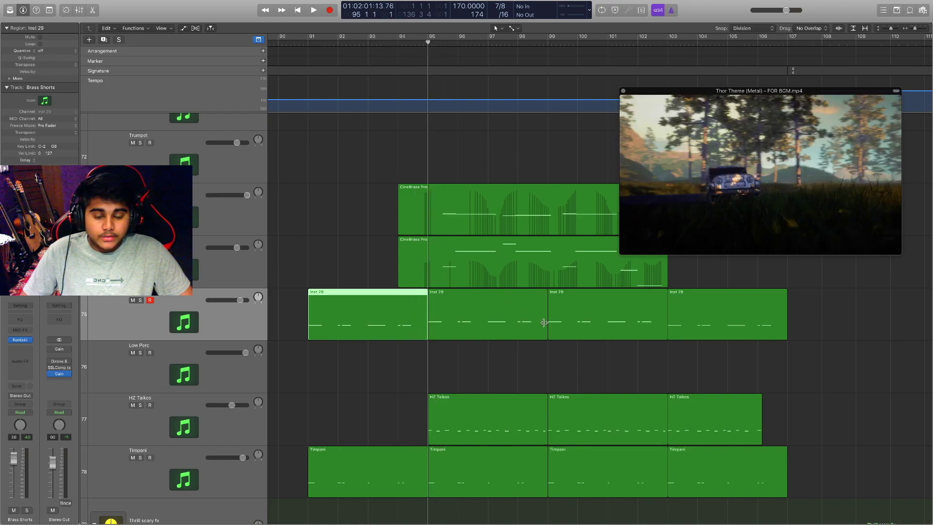
scroll(490, 277, "up", 8)
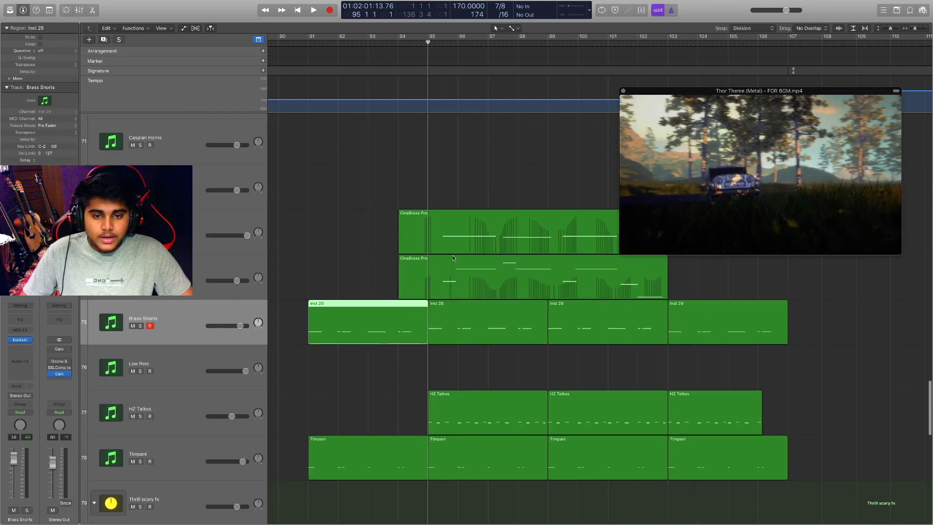
scroll(349, 164, "down", 5)
key("shift+space")
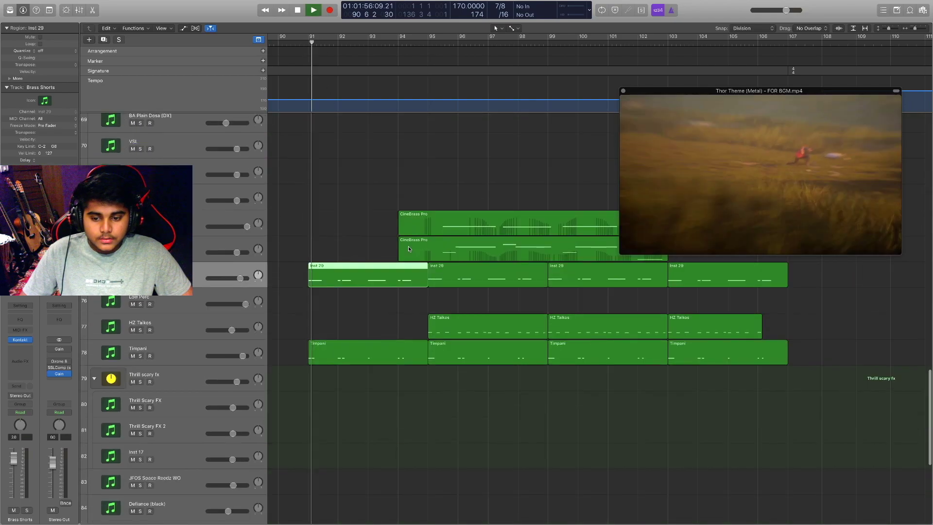
scroll(409, 249, "up", 7)
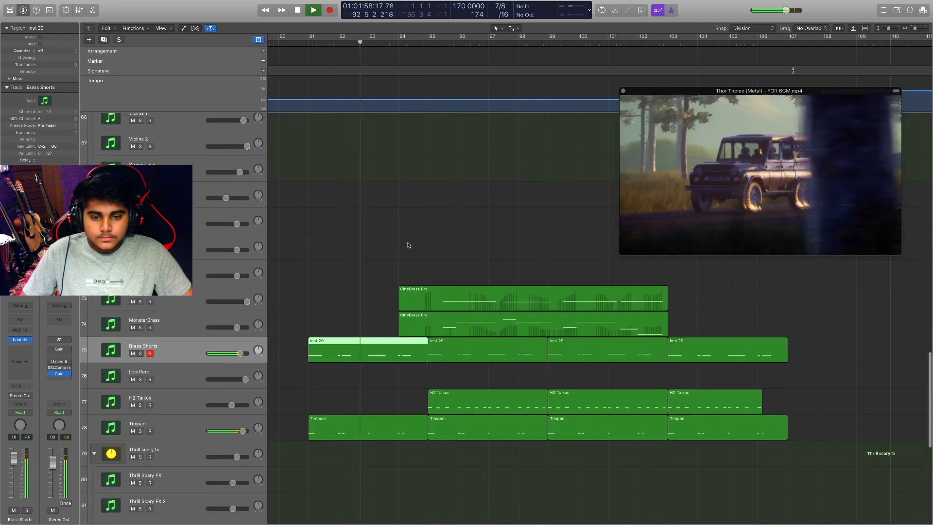
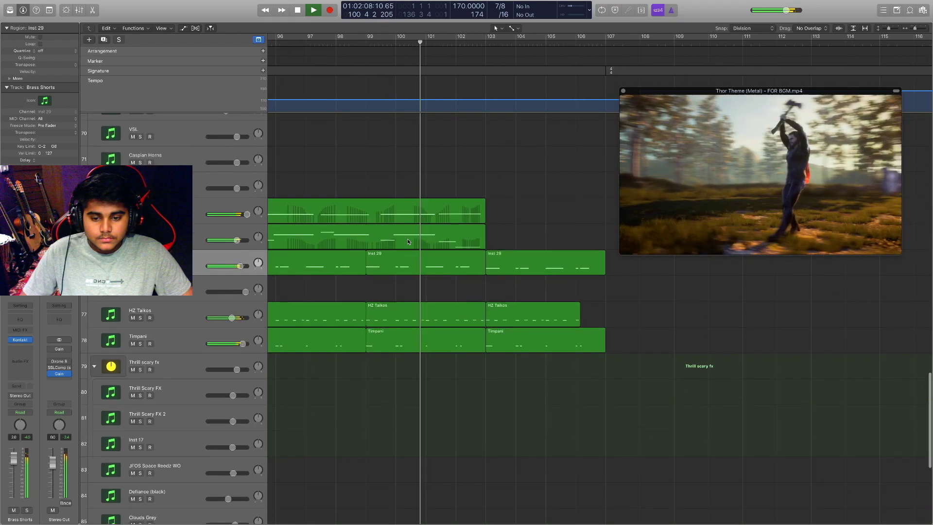
scroll(408, 241, "down", 5)
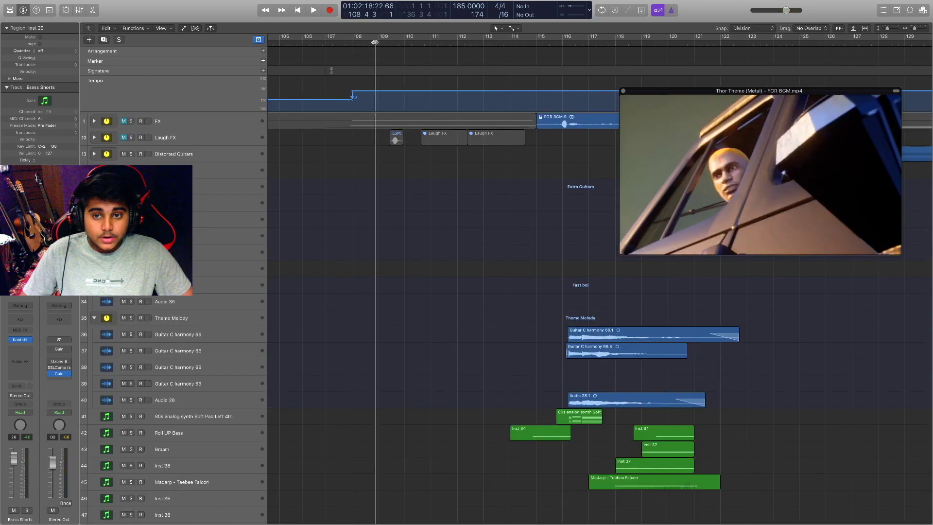
Place the playhead at bar 114 and play the returning Theme Melody section through bar 121 with all its layers
left_click_drag(375, 42, 365, 42)
scroll(402, 240, "up", 2)
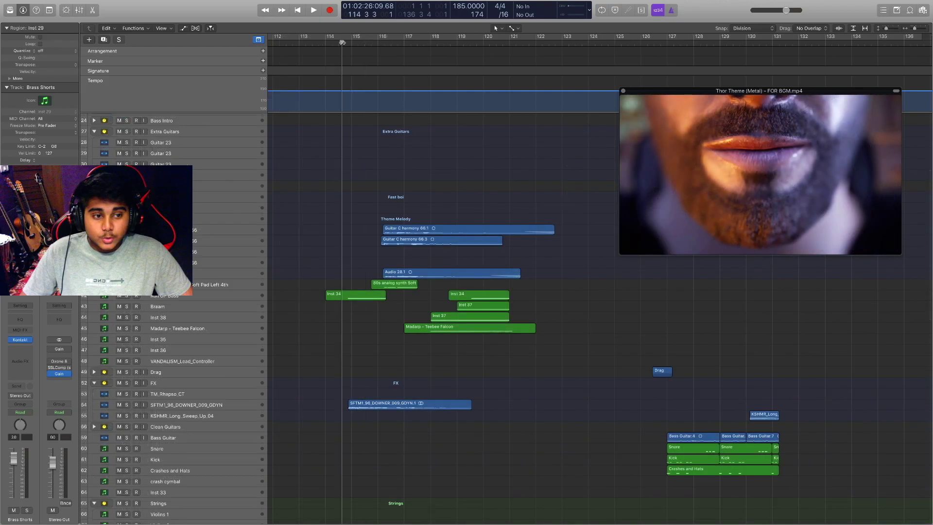
key("super+Right")
key("super+Right")
key("super+Down")
key("super+Down")
key("super+Down")
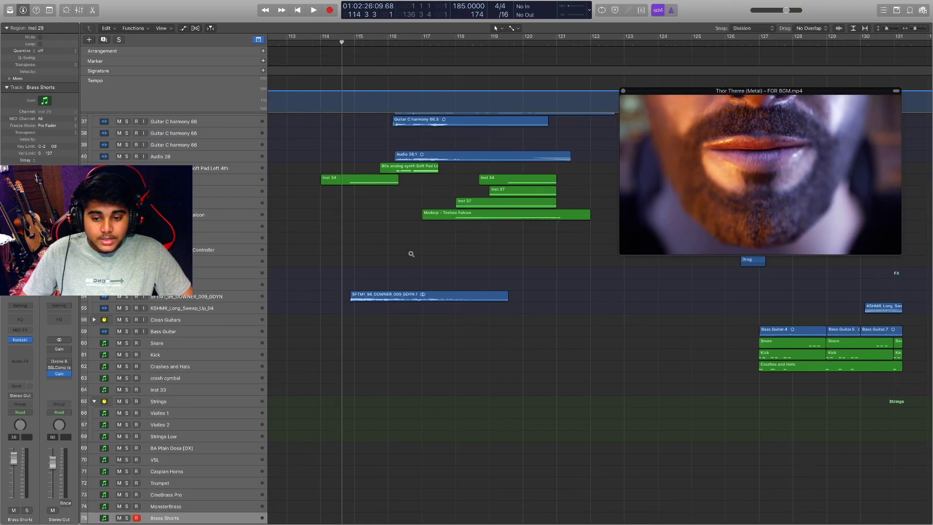
scroll(411, 254, "up", 3)
key("space")
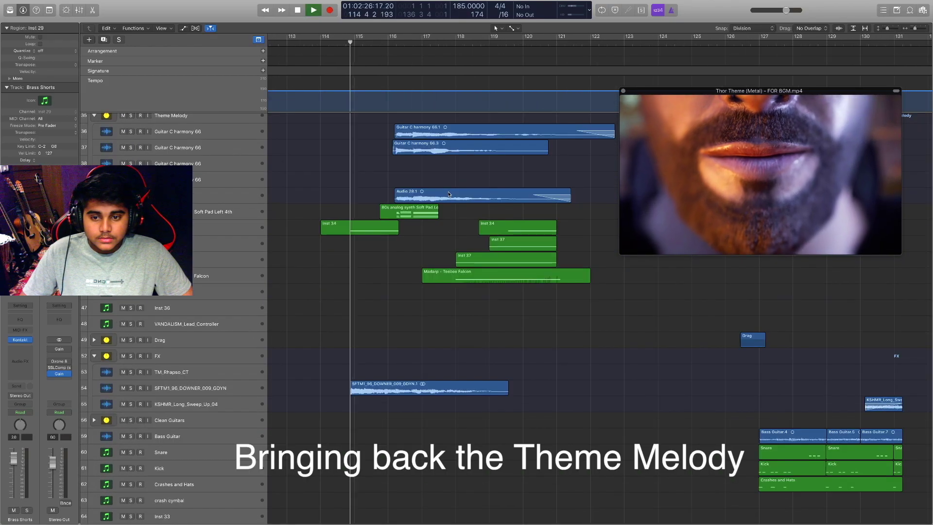
key("super+Up")
key("super+Up")
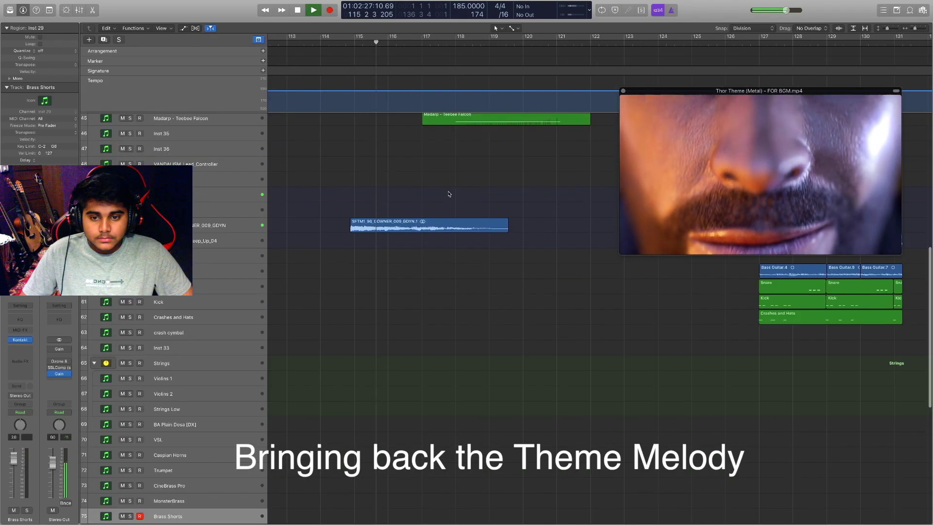
scroll(448, 194, "up", 3)
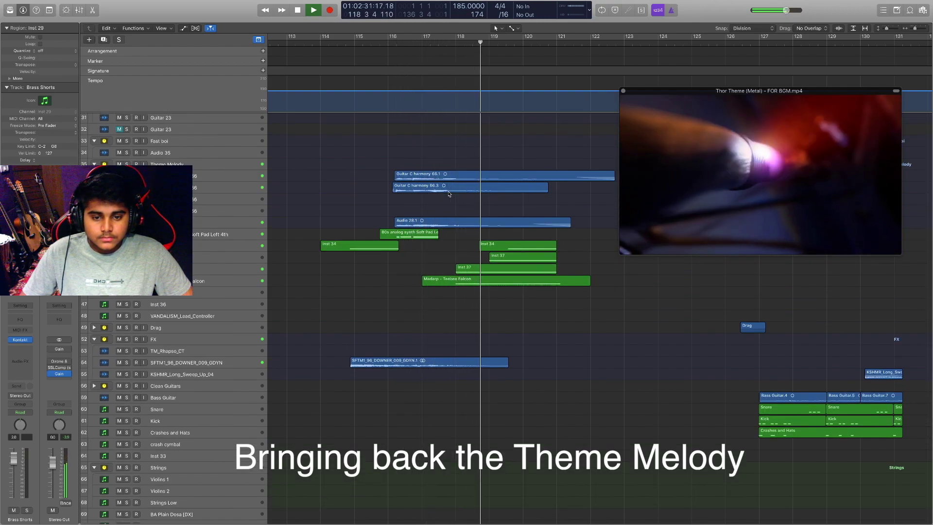
key("super+Down")
key("super+Down")
key("super+Down")
scroll(448, 194, "up", 5)
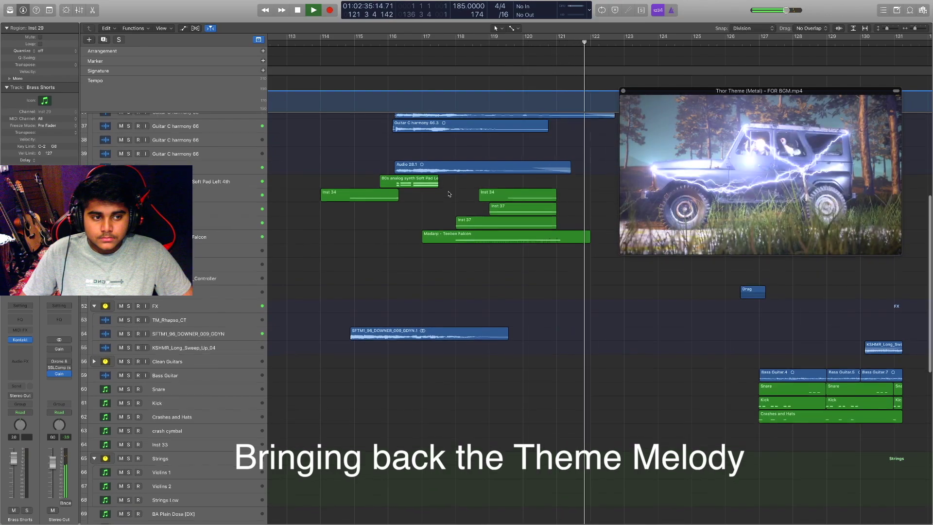
scroll(448, 193, "up", 4)
key("space")
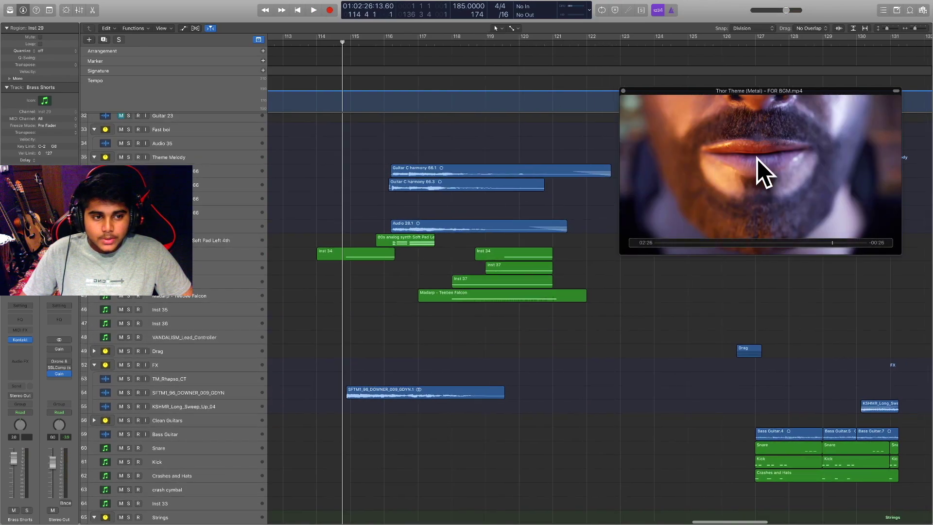
Solo the SFTM1_96_DOWNER_009_GDYN effect track and play it from bar 114
left_click(160, 392)
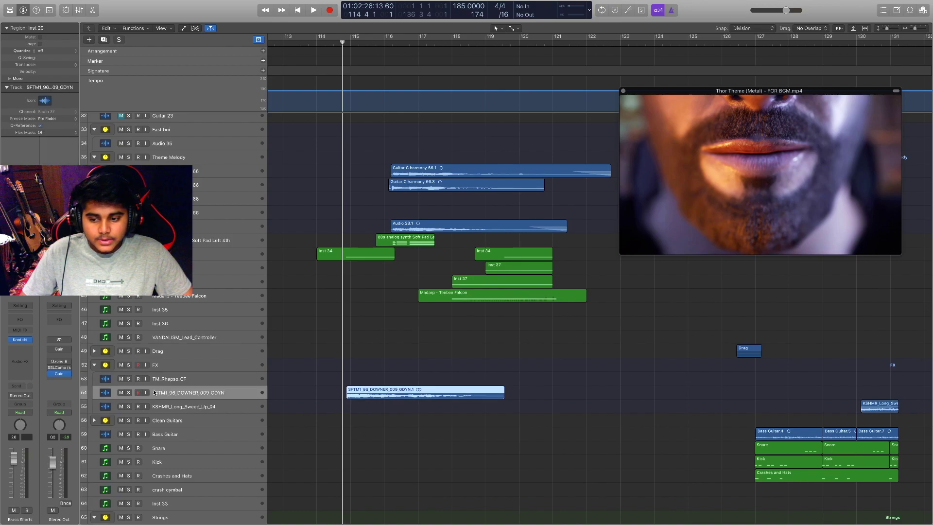
left_click(129, 393)
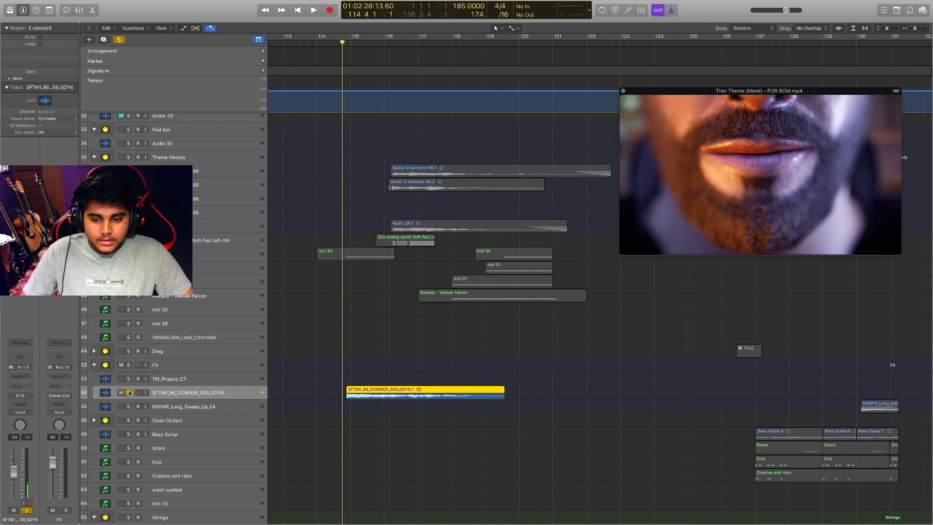
key("space")
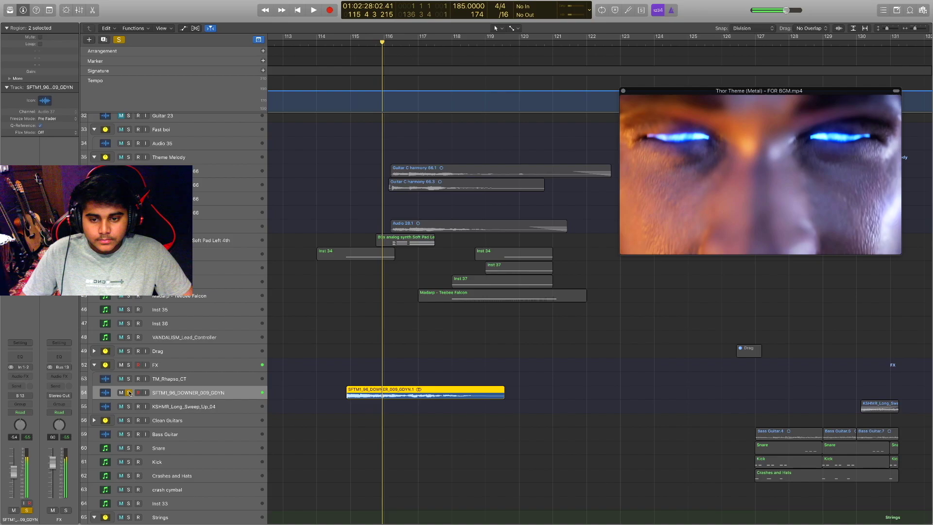
Switch the solo from the downer effect to the Roll UP Bass track and play it from bar 115
left_click(130, 393)
left_click(160, 254)
left_click(128, 254)
key("super+Down")
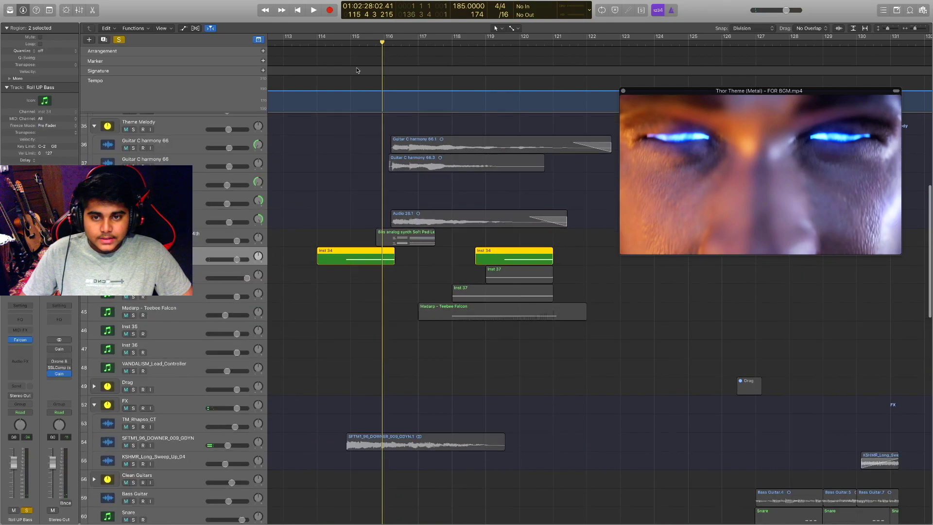
left_click(353, 44)
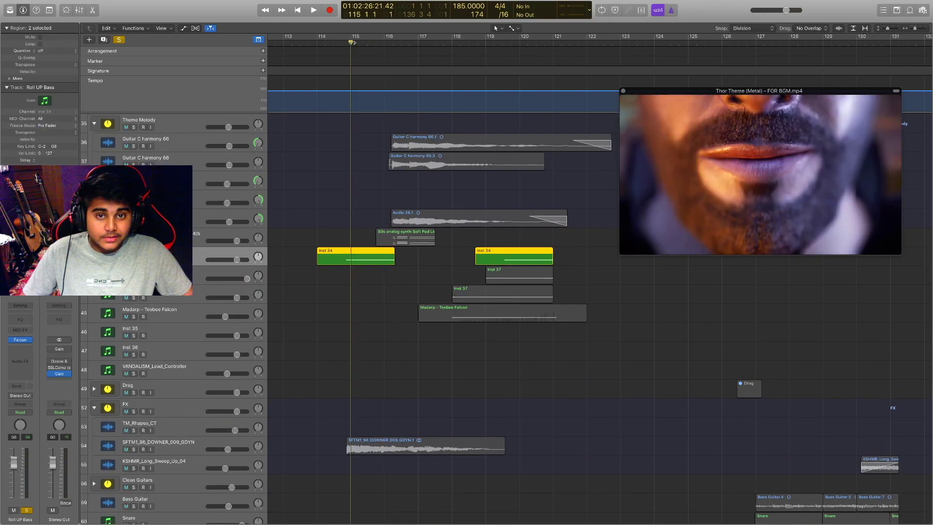
key("space")
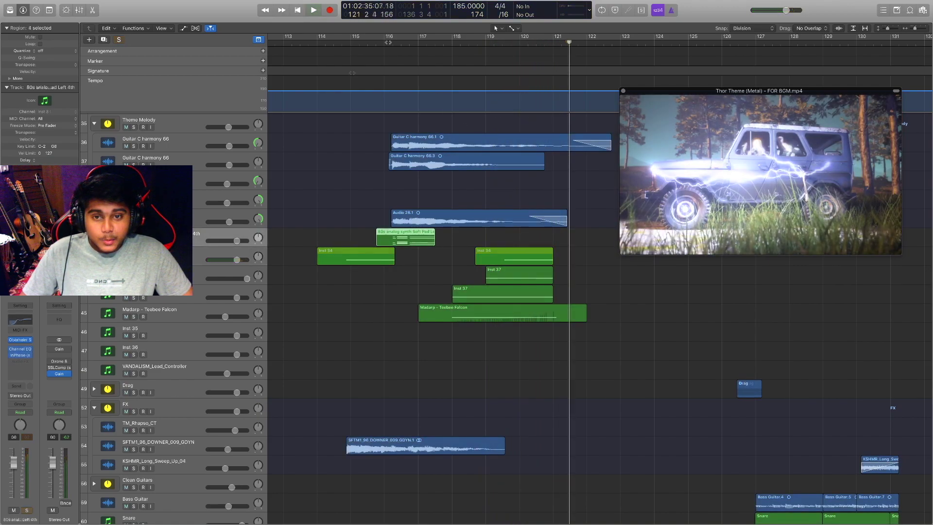
Solo the Theme Melody stack with the 80s analog synth pad, play them from bar 116, and clear the solos
left_click(397, 42)
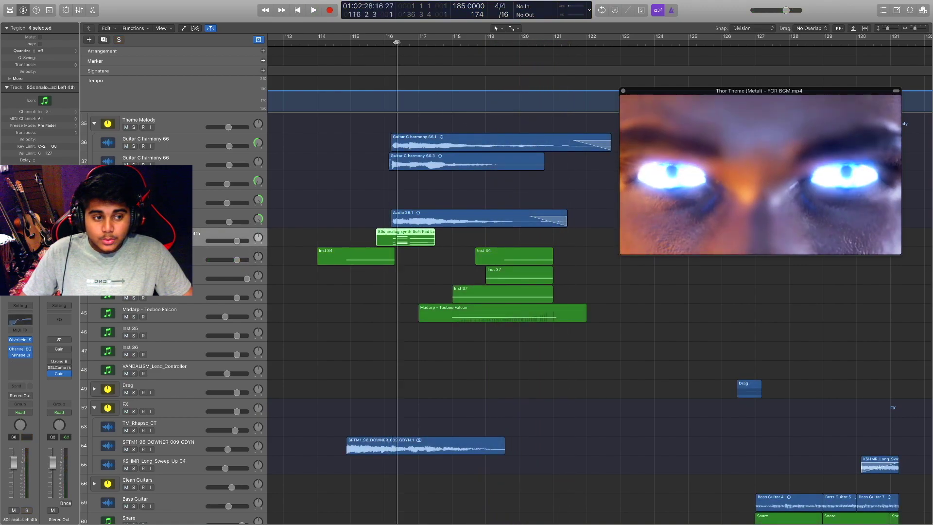
key("space")
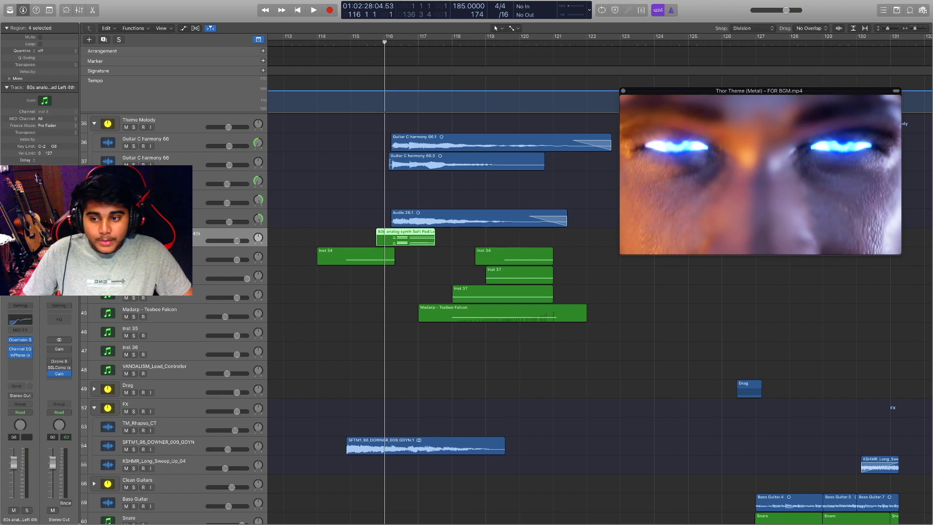
key("ctrl+s")
left_click(134, 127)
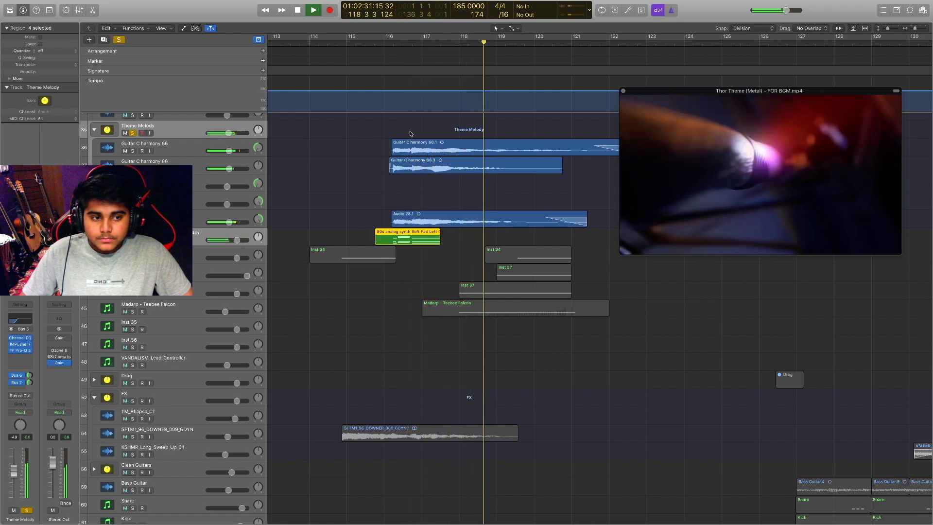
left_click(133, 133)
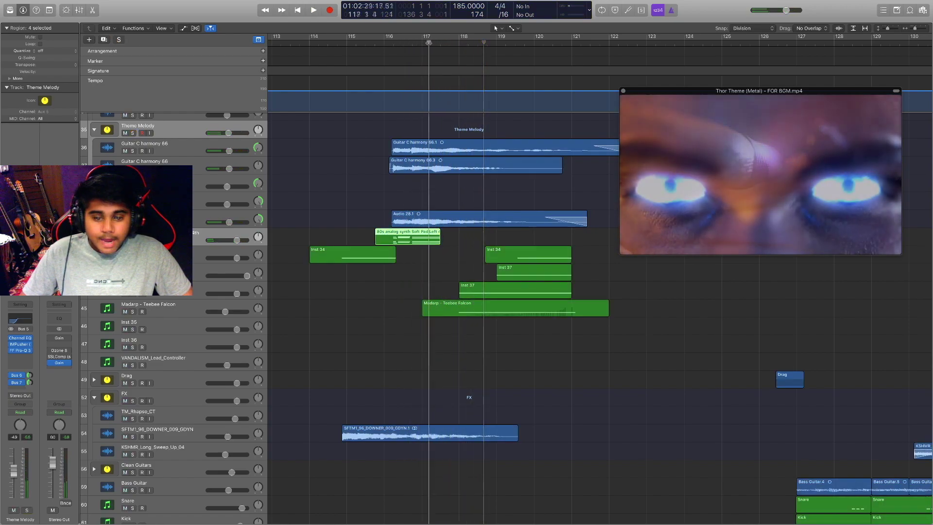
Solo the Roll UP Bass, Braam, Inst 38 and Madarp - Teebee Falcon tracks and play them together near bar 118
scroll(464, 176, "up", 3)
scroll(464, 175, "right", 3)
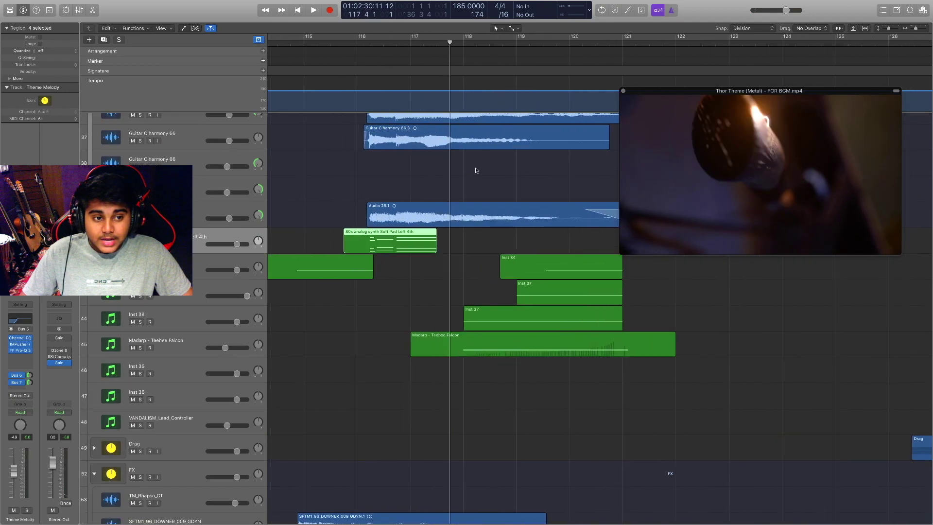
scroll(477, 170, "right", 2)
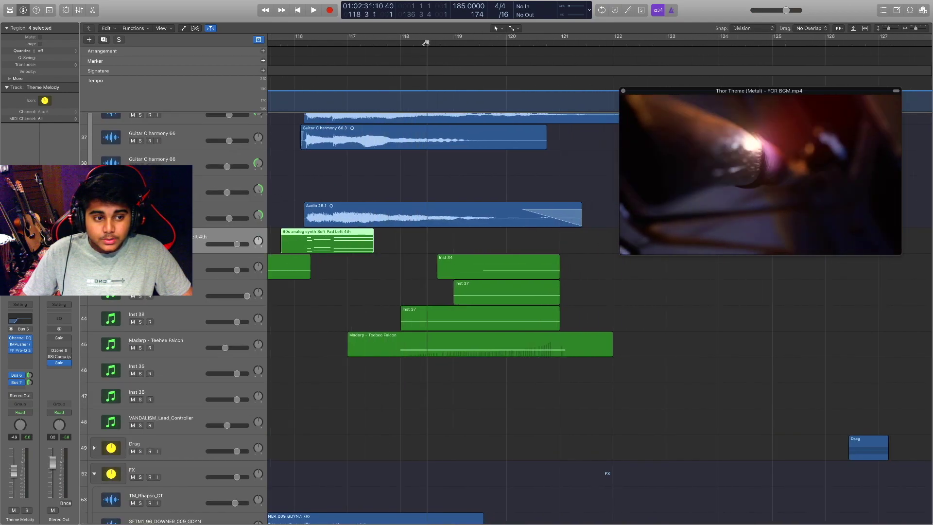
left_click(180, 351)
left_click_drag(139, 349, 140, 270)
key("space")
scroll(397, 284, "right", 1)
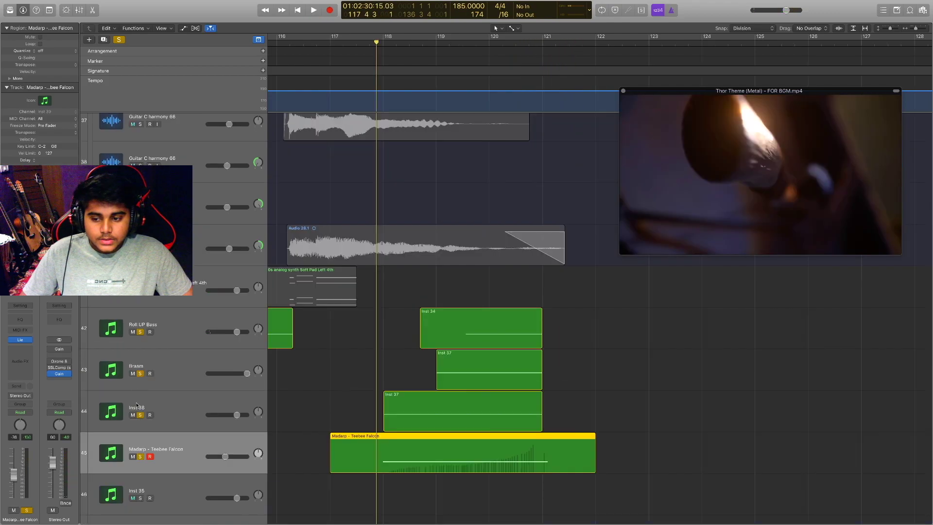
Leave only Madarp - Teebee Falcon soloed and display its region's notes with the General #1 controller curve
left_click_drag(141, 416, 141, 334)
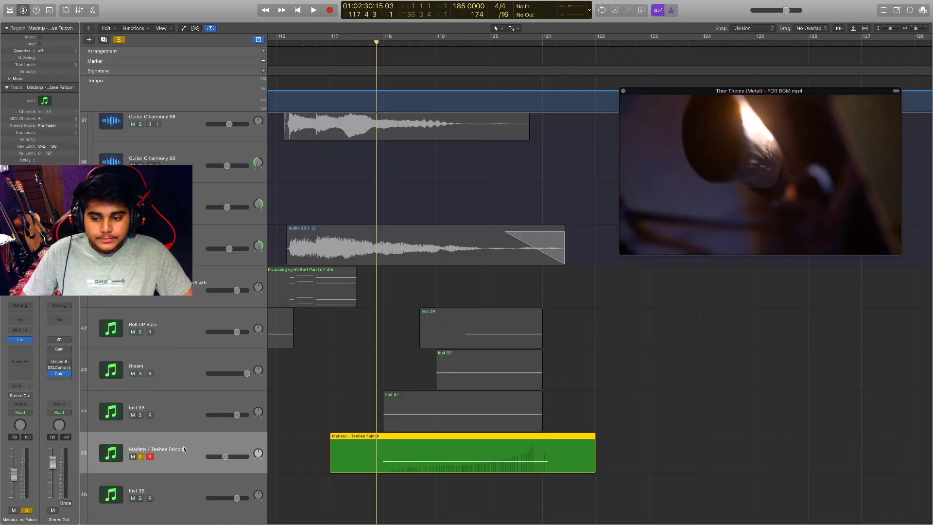
scroll(356, 373, "down", 3)
scroll(360, 368, "right", 1)
key("super+Right")
key("super+Right")
key("super+Right")
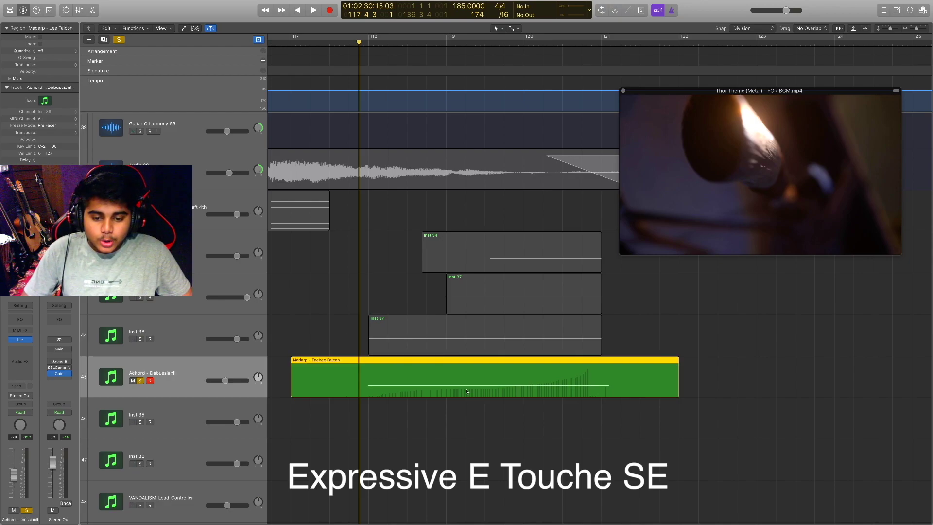
key("e")
scroll(578, 382, "right", 6)
left_click(156, 453)
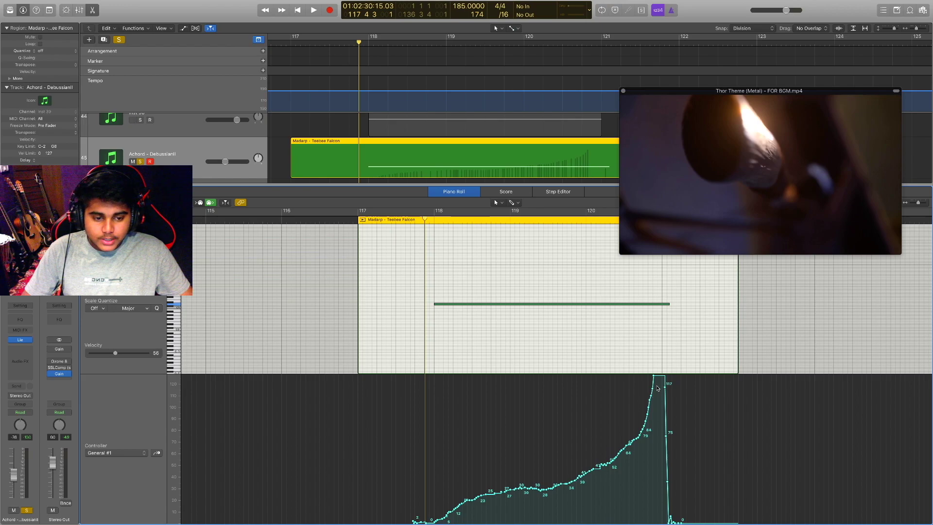
Play the soloed Madarp - Teebee Falcon region and open its Lié instrument to show the preset
key("space")
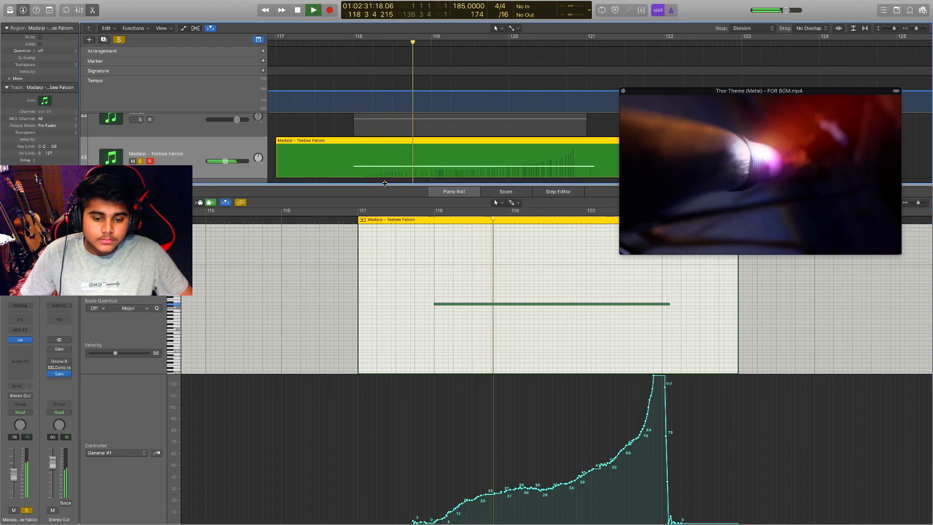
scroll(408, 172, "right", 1)
scroll(408, 172, "right", 3)
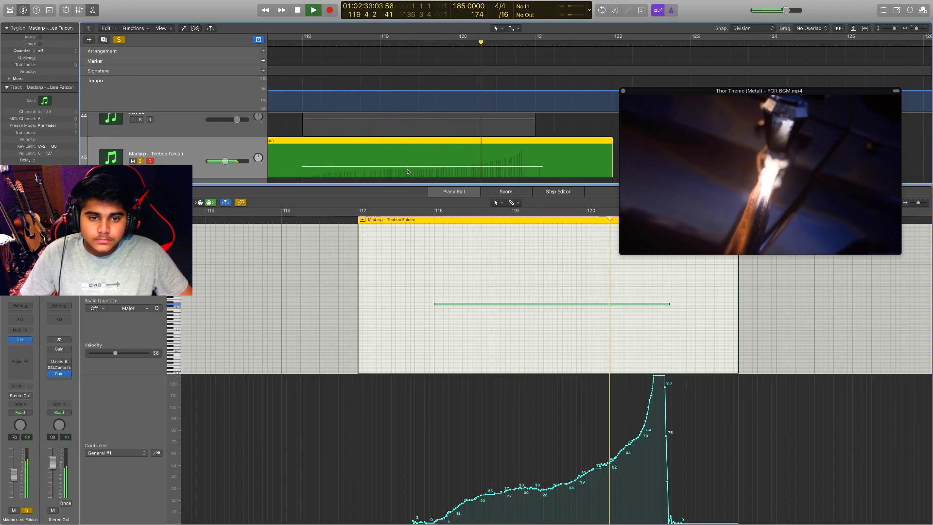
scroll(408, 172, "left", 4)
key("space")
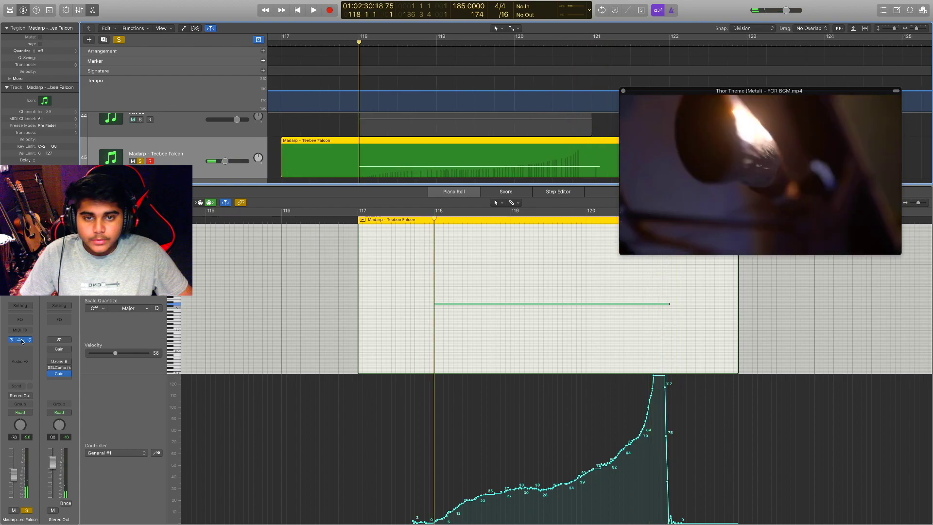
left_click(20, 340)
left_click_drag(736, 224, 637, 130)
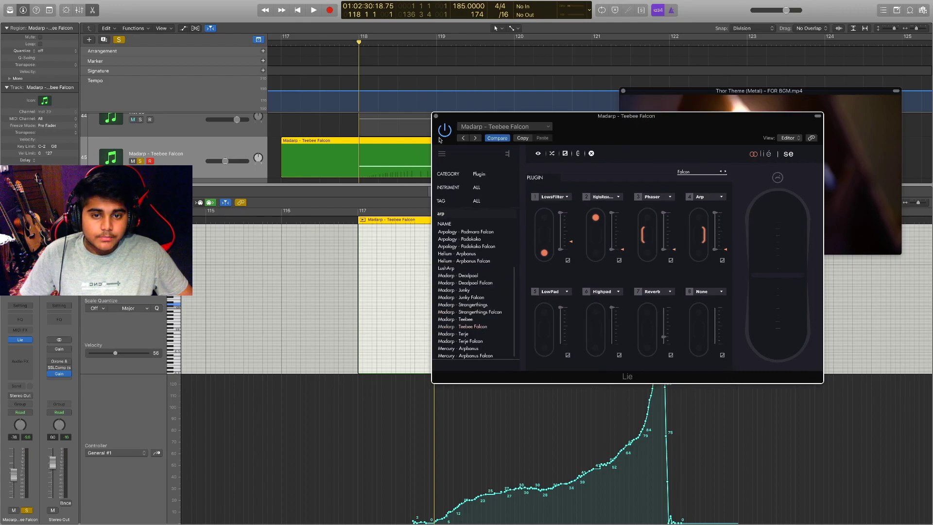
Leave only the Inst 38 track soloed and play its region from bar 118
left_click(467, 327)
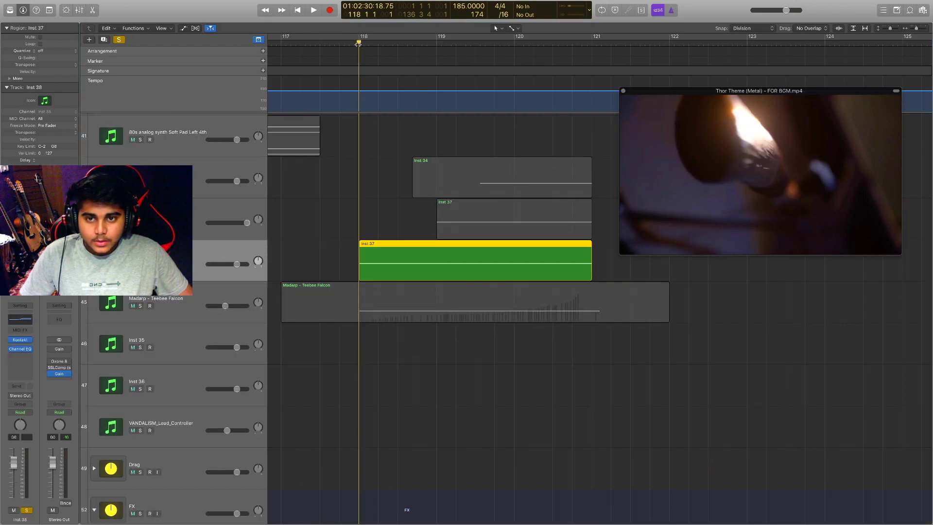
key("space")
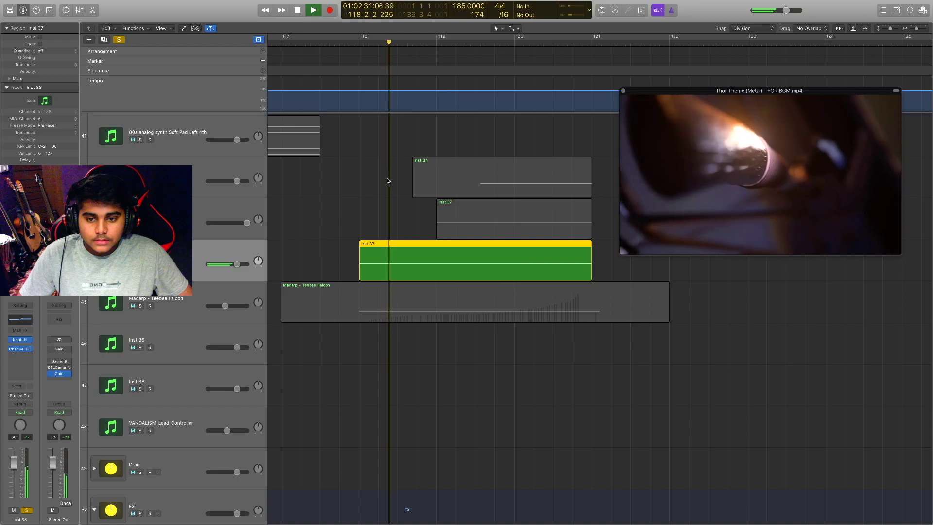
scroll(414, 159, "up", 3)
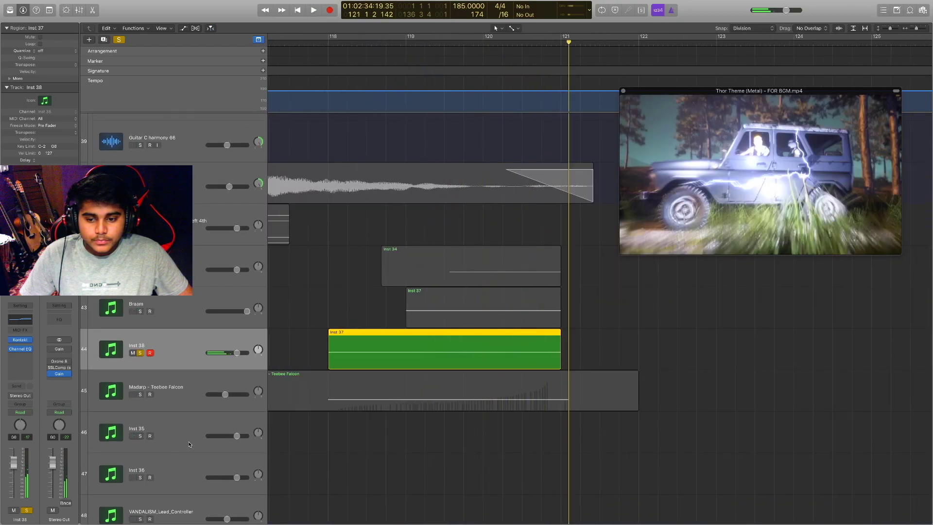
Add Madarp - Teebee Falcon to the soloed Inst 38 track and play both from just before bar 118
left_click(140, 396)
left_click(200, 391)
key("space")
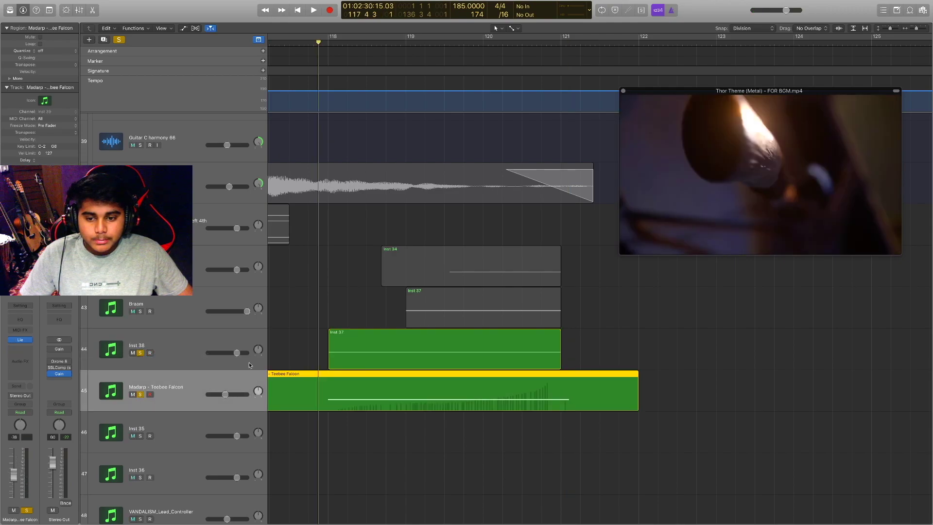
key("space")
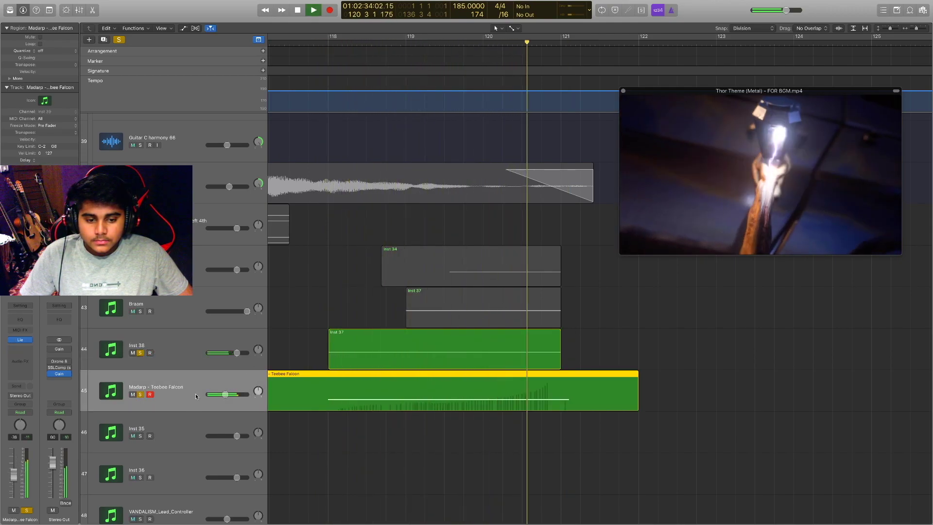
Reset the solos to Roll UP Bass, Braam, Inst 38 and Madarp - Teebee Falcon and play all four from bar 118
left_click_drag(140, 395, 140, 353)
key("space")
left_click(184, 306)
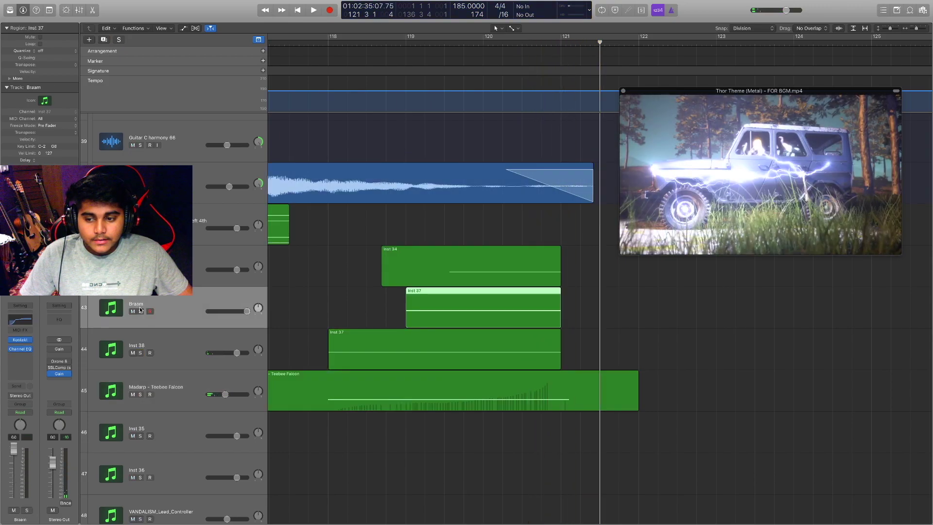
left_click(140, 311)
left_click(406, 48)
key("space")
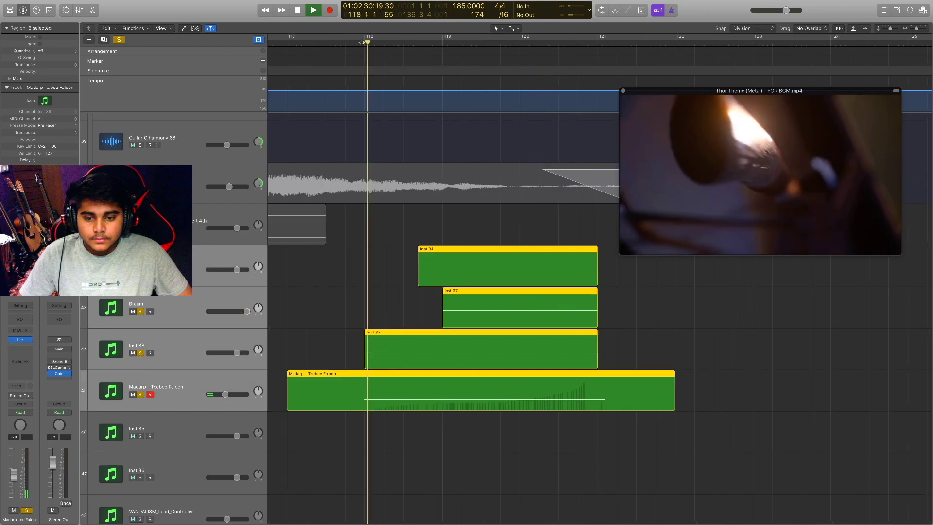
Clear the solos and move the playhead to the start of the Drag region between bars 126 and 127
scroll(483, 178, "down", 5)
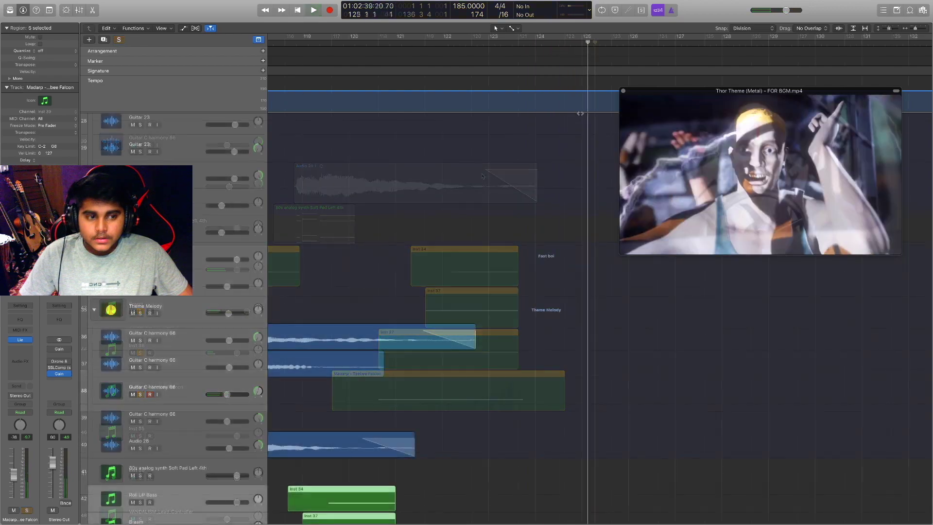
left_click_drag(587, 138, 489, 144)
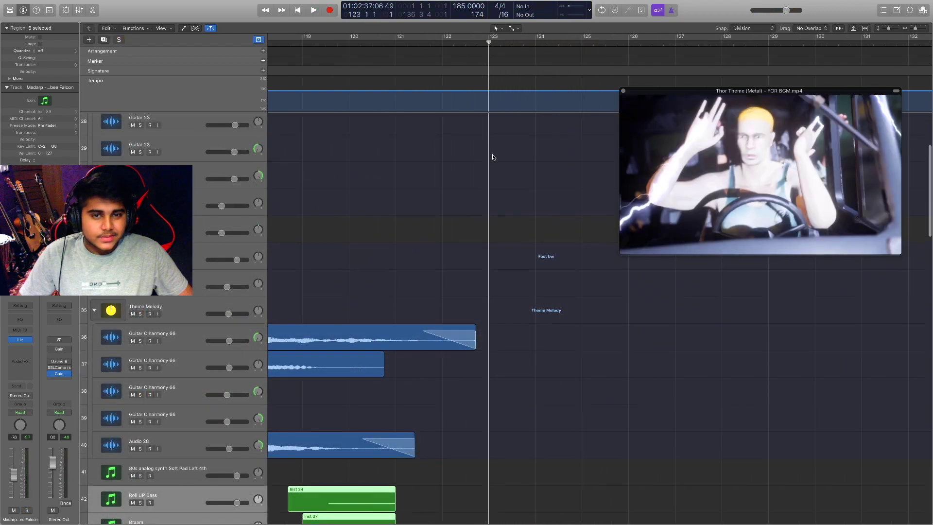
scroll(492, 156, "down", 5)
scroll(492, 157, "right", 3)
scroll(493, 157, "down", 6)
scroll(493, 156, "down", 4)
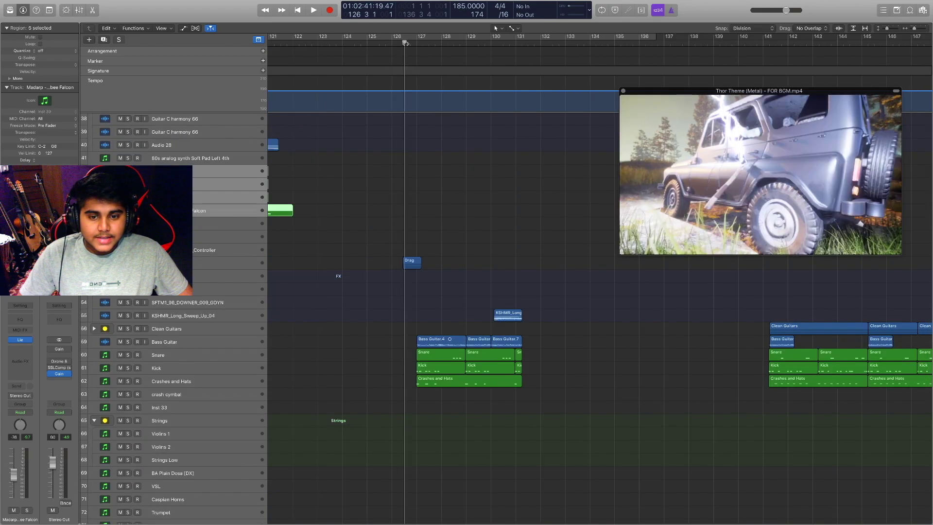
key("super+Right")
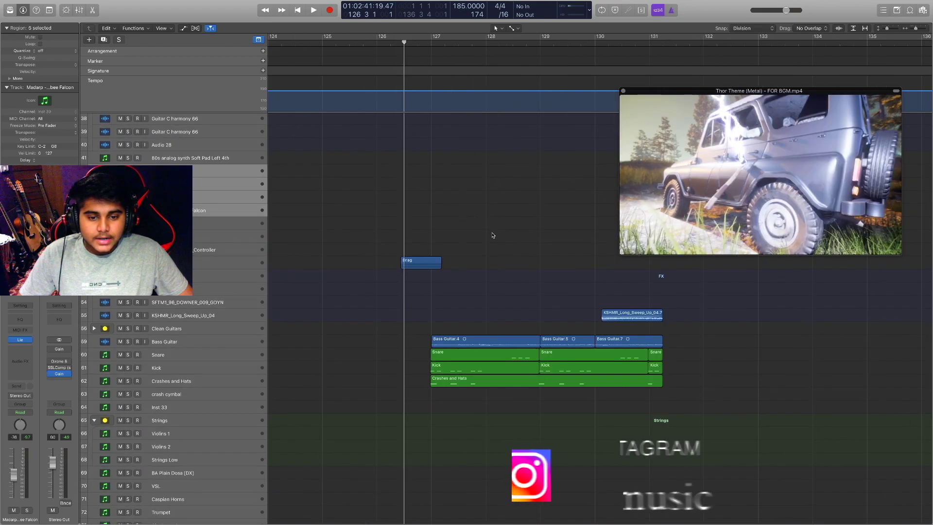
key("super+Up")
scroll(656, 310, "up", 2)
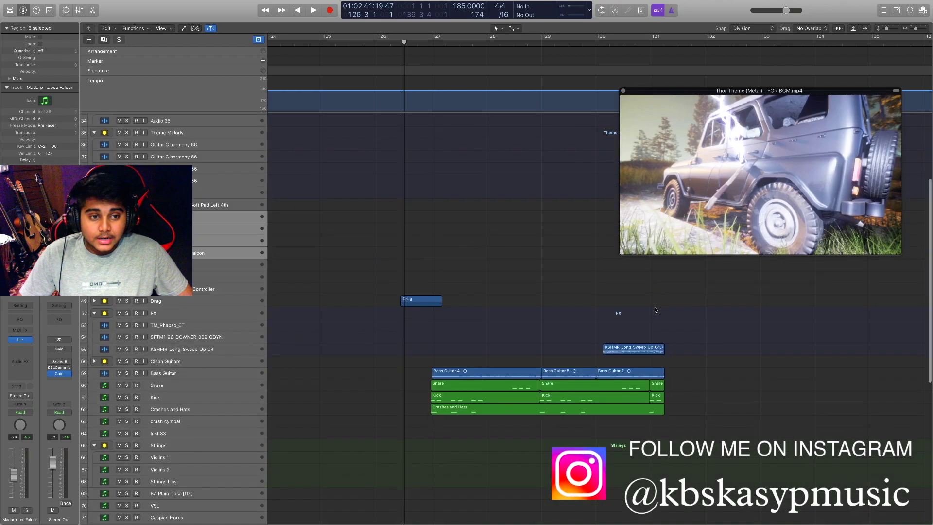
Play the Drag, sweep, bass guitar and drum regions and return the playhead to their end just after bar 131
scroll(656, 310, "down", 10)
scroll(656, 309, "up", 6)
key("space")
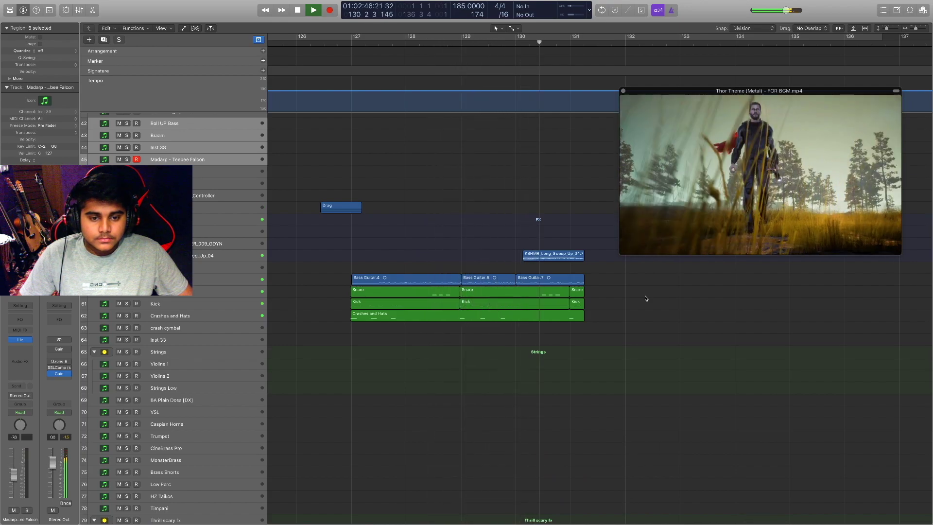
key("space")
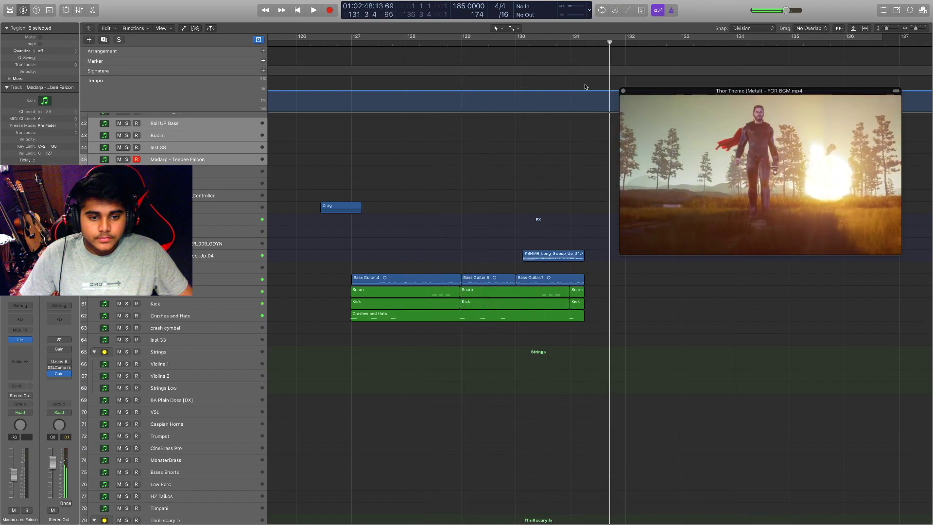
left_click(585, 42)
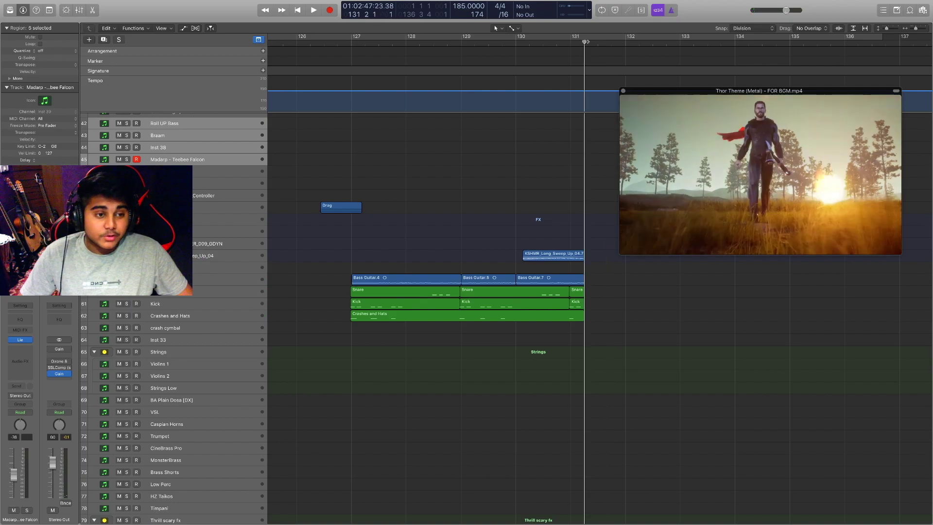
scroll(540, 159, "down", 5)
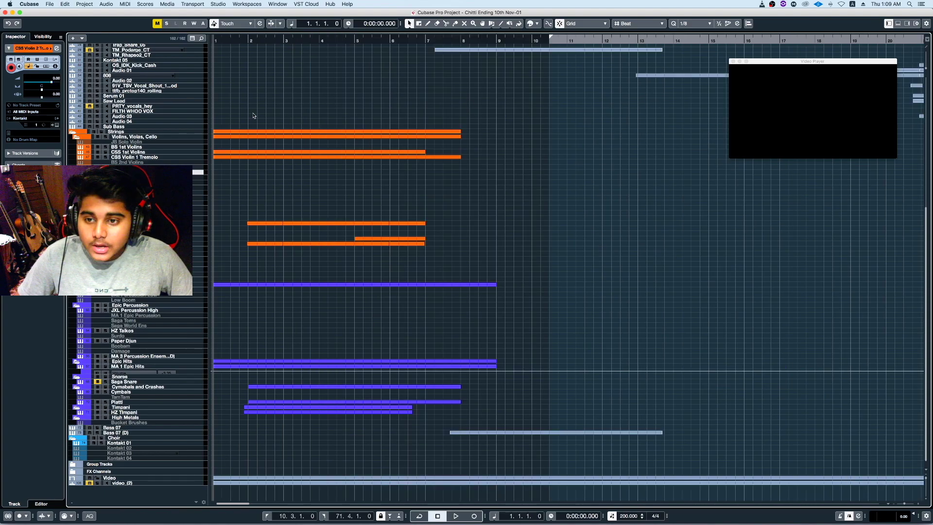
Switch to the Chitti Ending 10th Nov-01 project in Cubase and play it from bar 1
key("h")
key("g")
key("g")
key("g")
key("g")
key("g")
key("g")
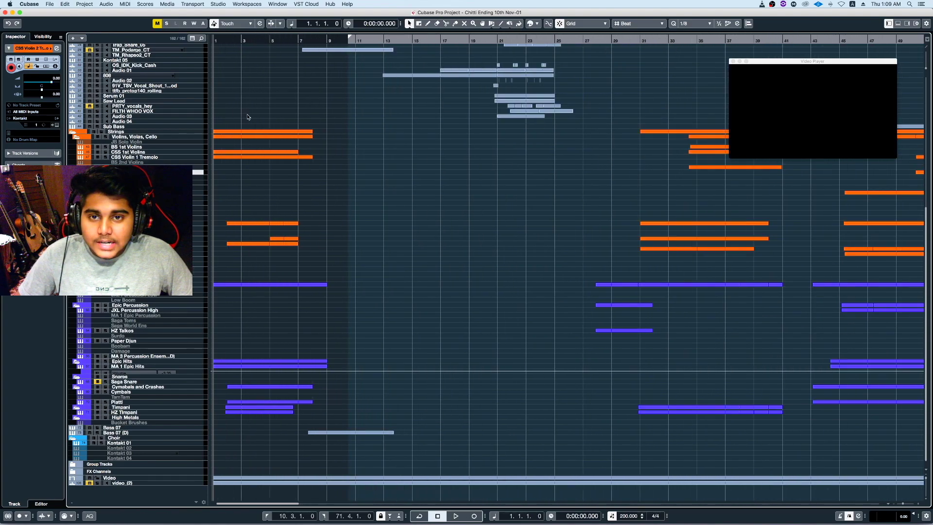
key("g")
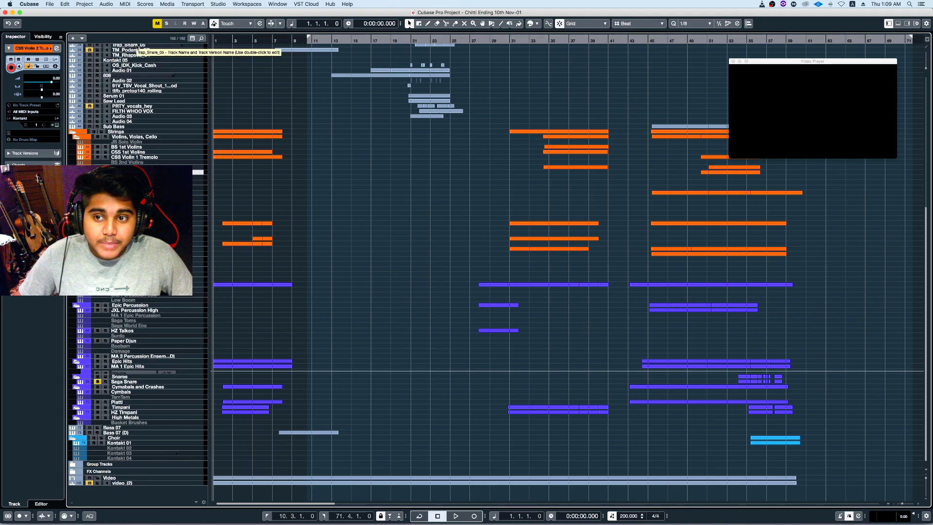
key("space")
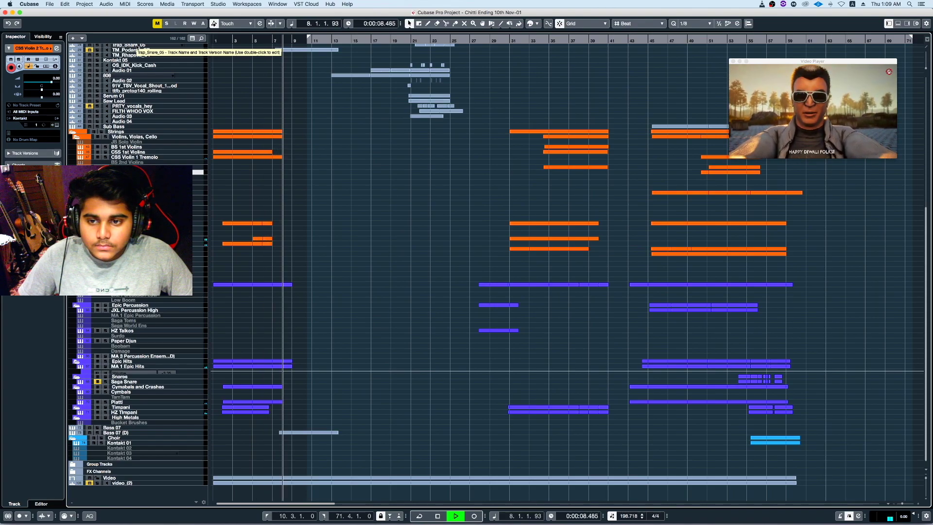
Play the Chitti 2.0's Magnet section from about bar 28 and select its strings and percussion events up to bar 41
left_click(487, 42)
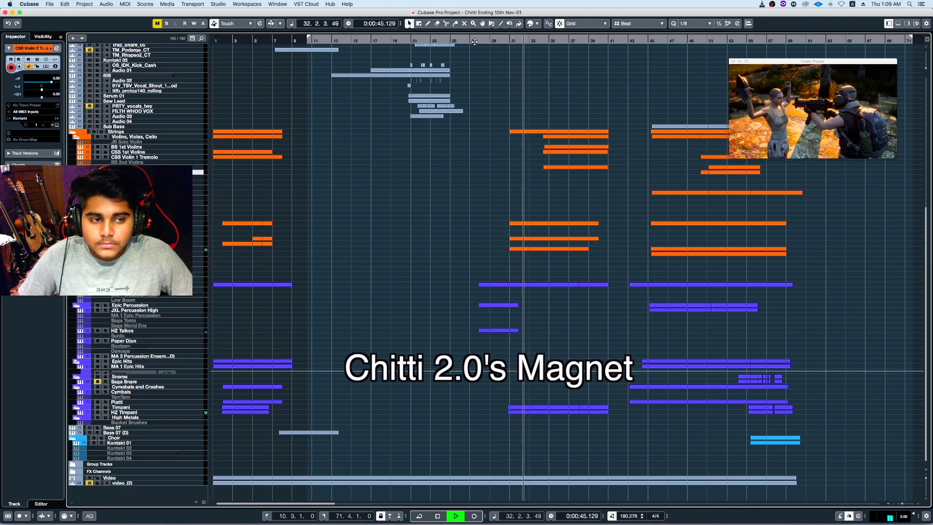
scroll(474, 42, "right", 10)
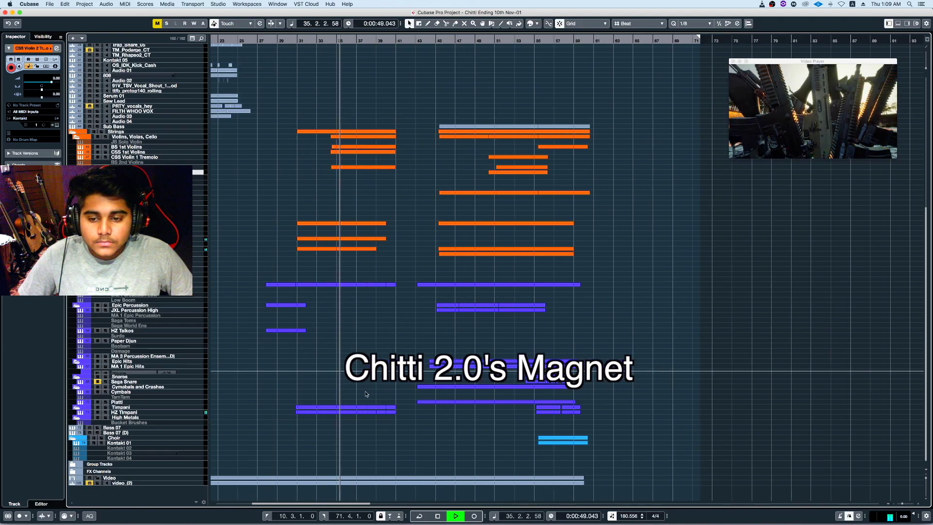
left_click_drag(396, 437, 256, 127)
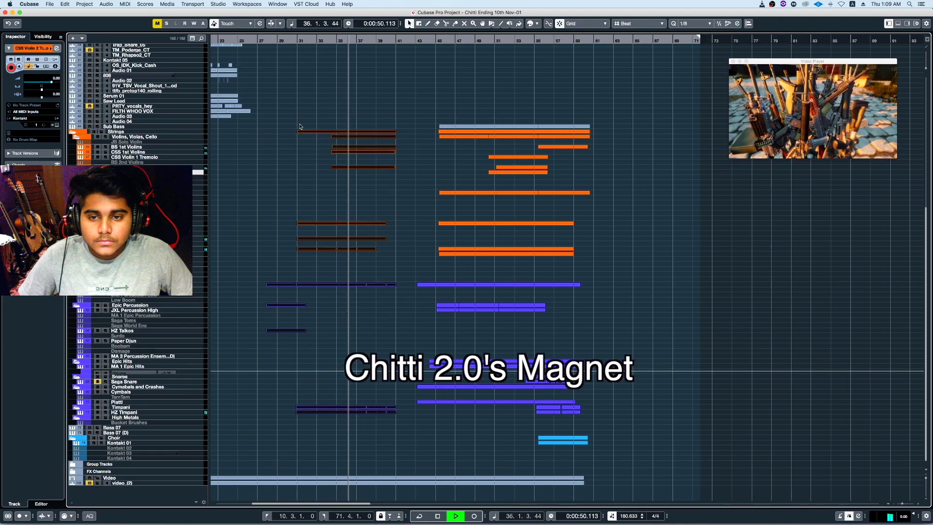
double_click(325, 132)
Solo the Strings folder and play its opening passage and the passage starting near bar 30
key("h")
key("h")
key("h")
key("h")
key("h")
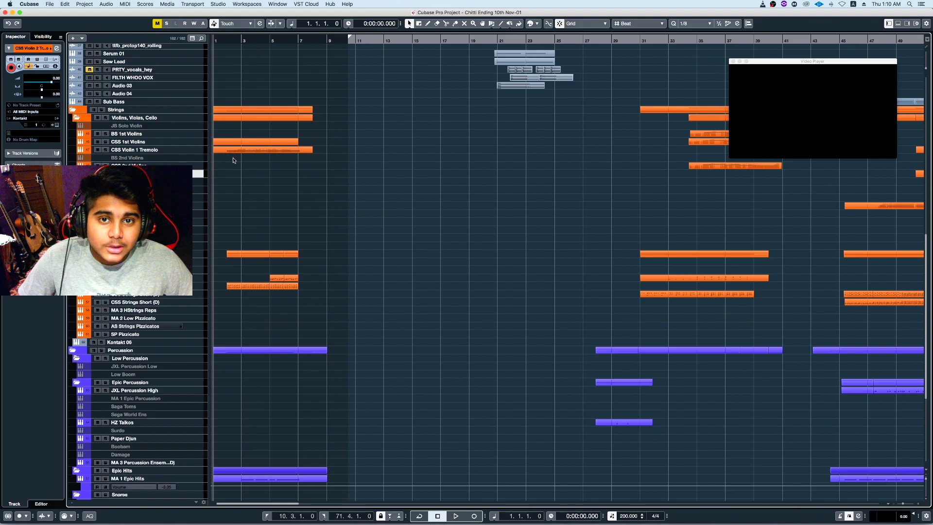
scroll(243, 140, "up", 5)
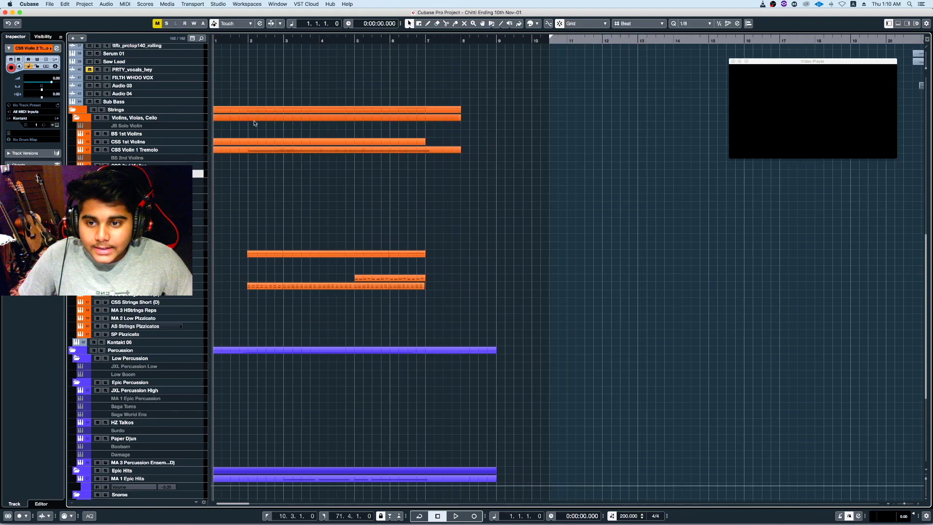
scroll(254, 123, "down", 3)
scroll(268, 143, "up", 3)
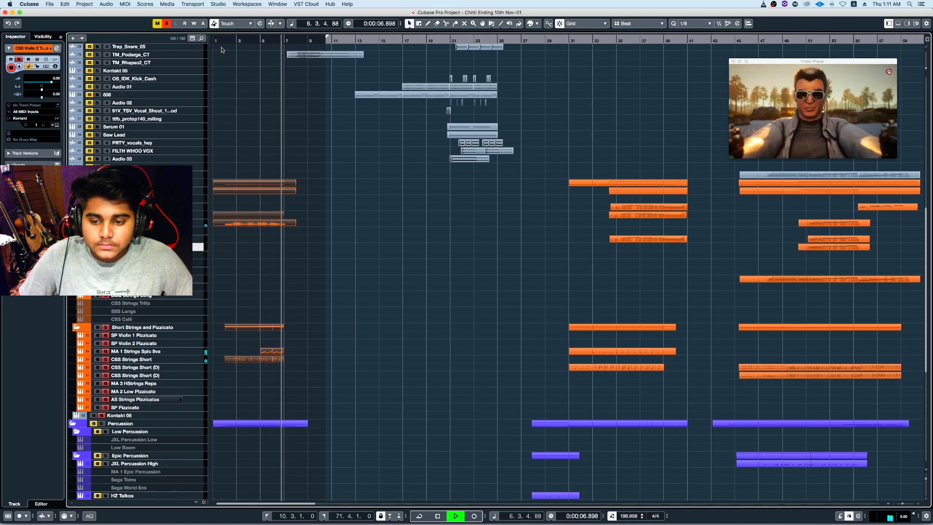
left_click(562, 40)
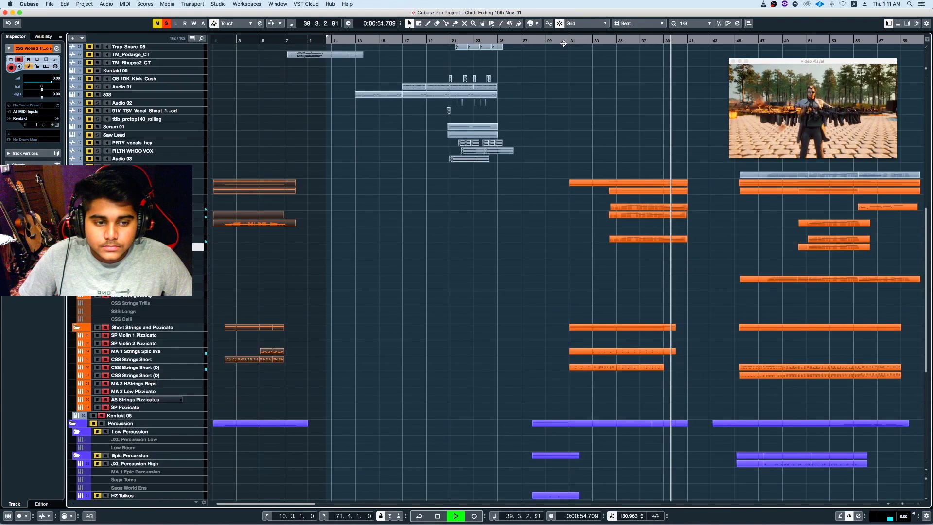
key("space")
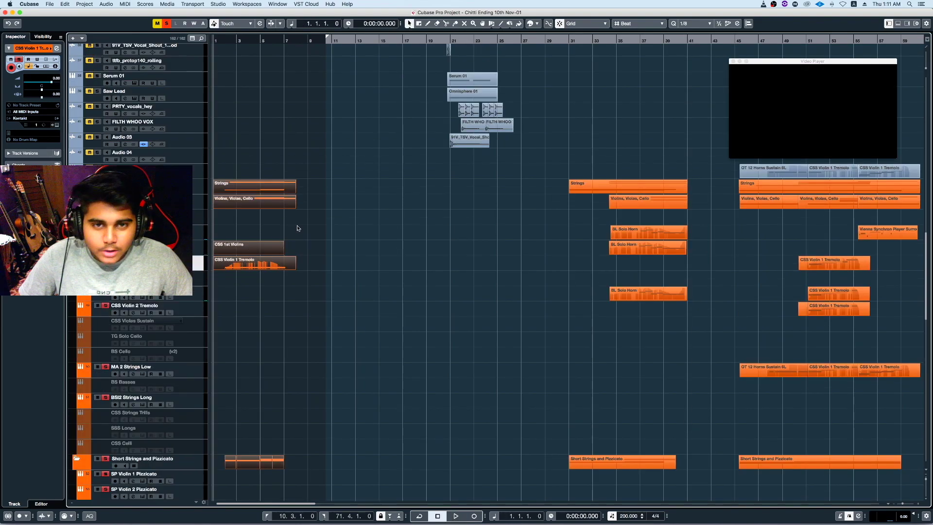
Play the start of the soloed strings and open the CSS Violin 1 Tremolo event for viewing its notes
key("h")
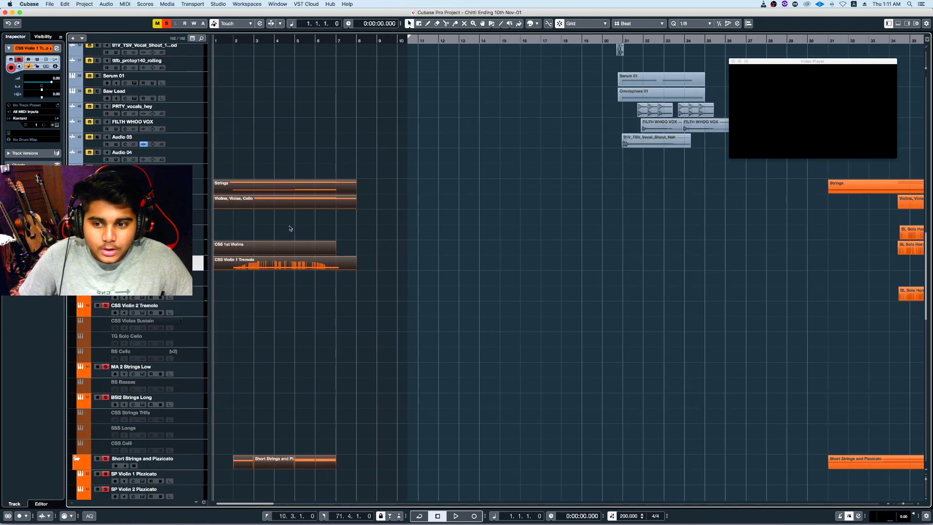
key("g")
key("space")
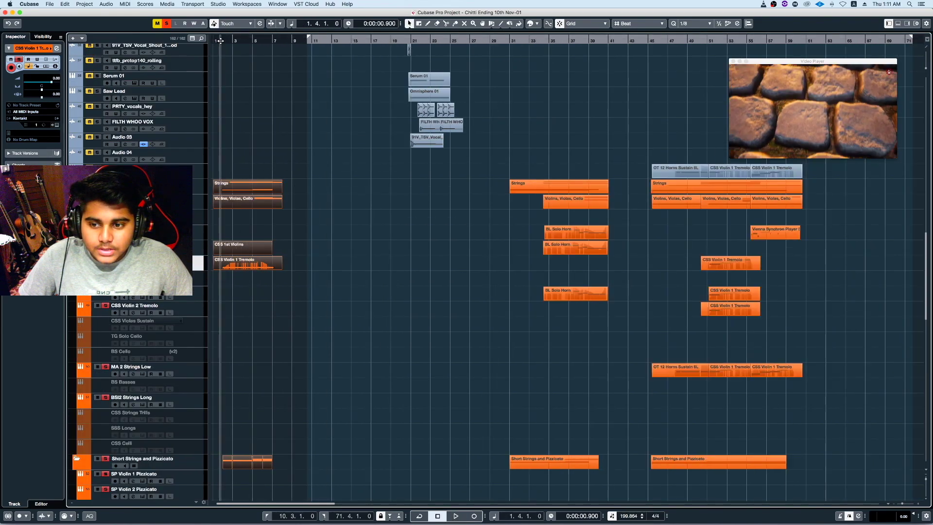
double_click(270, 267)
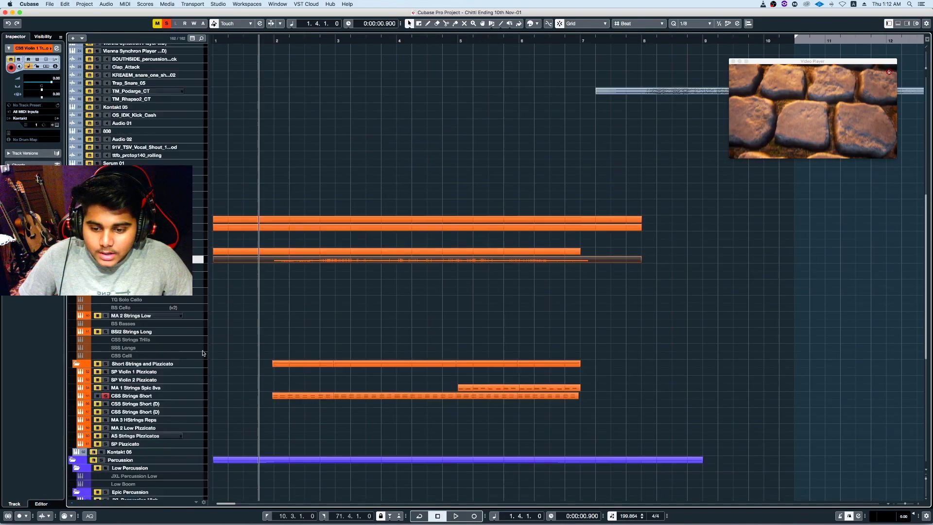
Solo the CSS Strings Short track and play its part from just before bar 2
scroll(204, 354, "down", 5)
key("space")
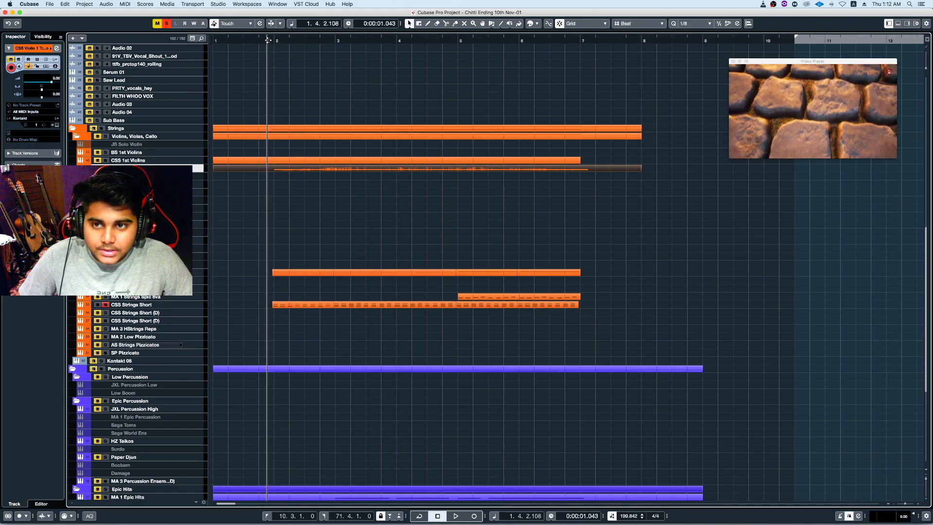
left_click_drag(452, 77, 260, 99)
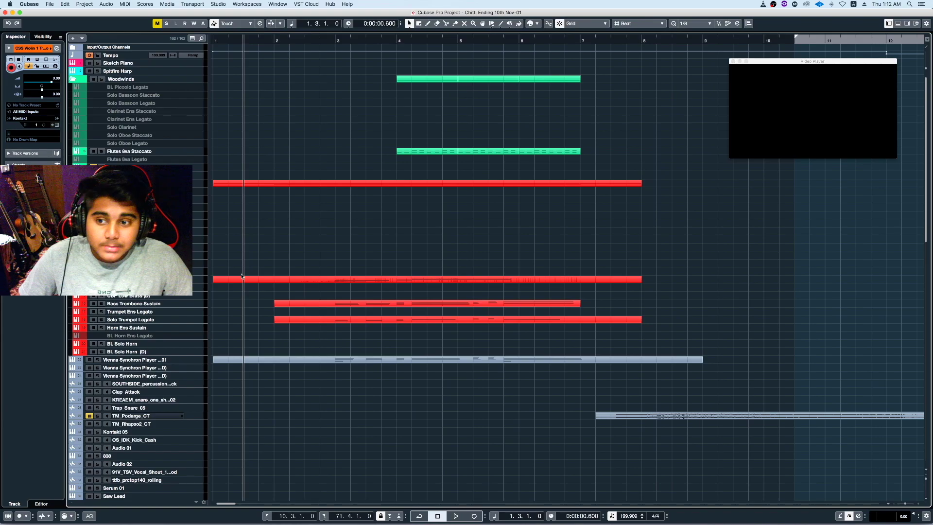
Open the Low Brass event in the note editor, play it soloed and examine its chords with the modulation curve
double_click(241, 279)
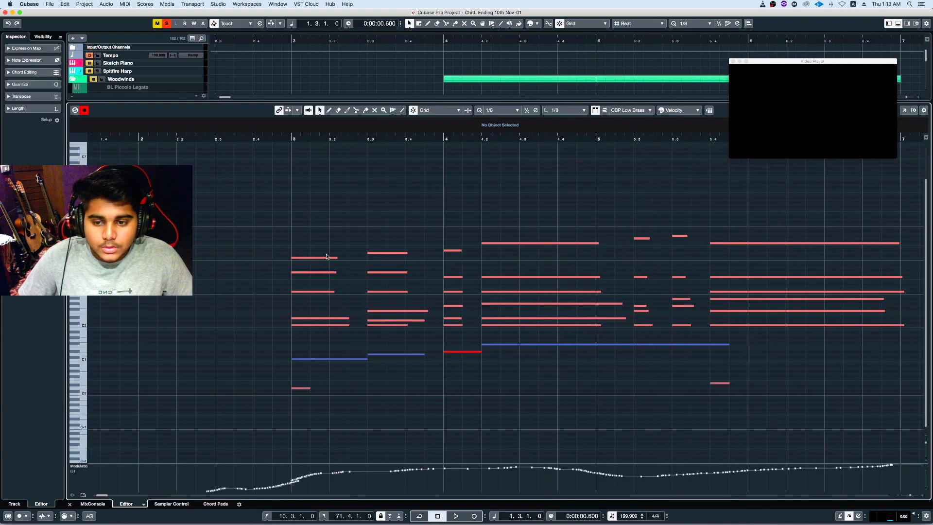
key("space")
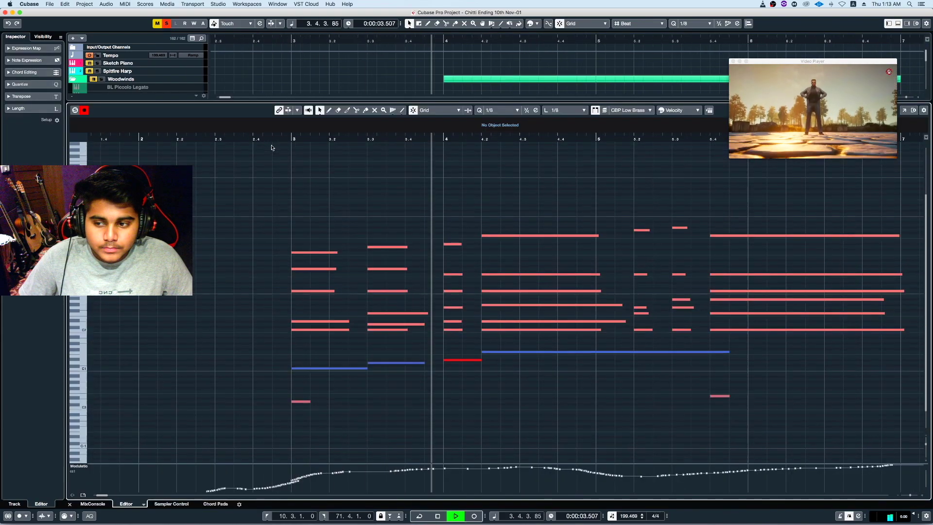
key("shift+h")
key("shift+h")
key("shift+h")
key("shift+h")
key("shift+h")
key("shift+g")
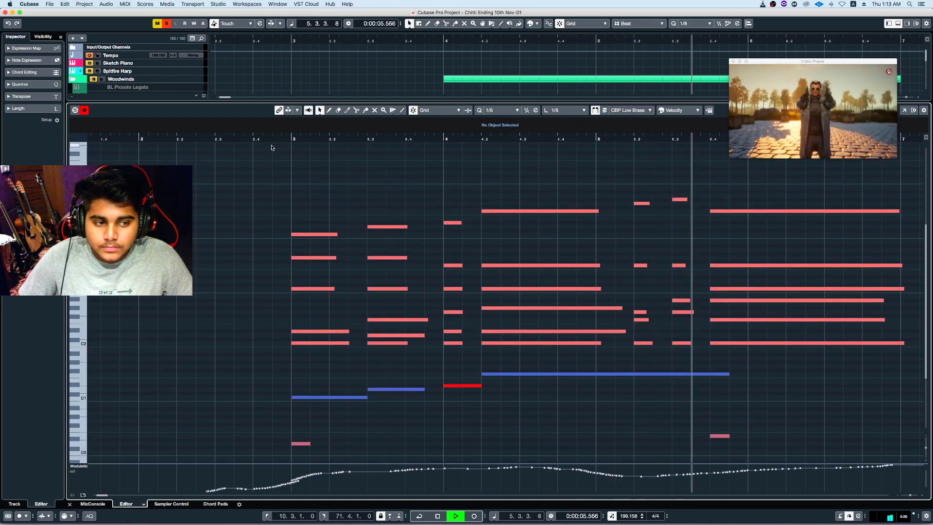
Play the soloed Vienna Synchron Player track through its opening chords to about bar 5
key("space")
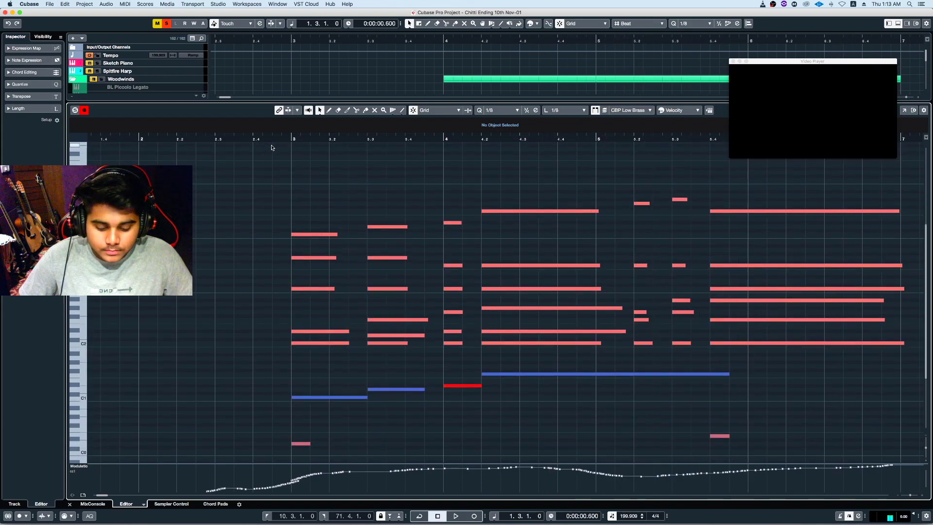
scroll(237, 338, "down", 3)
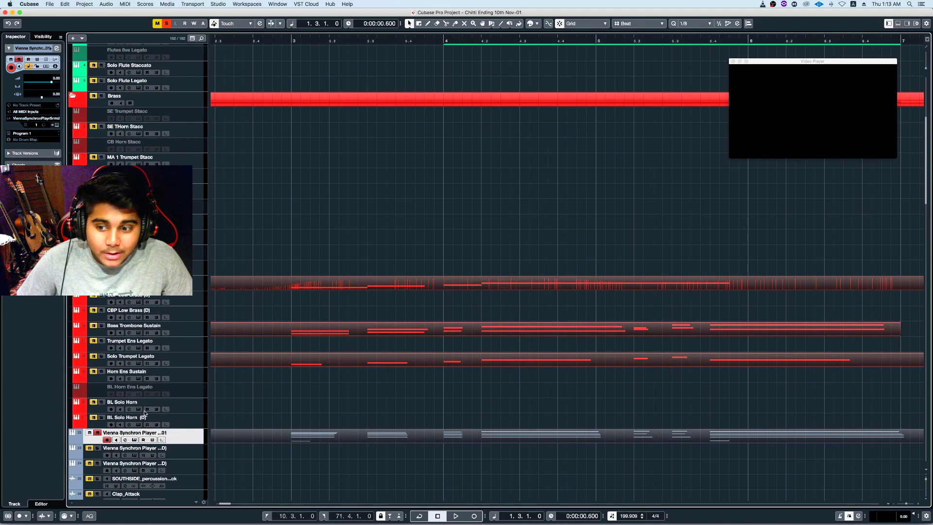
left_click(135, 440)
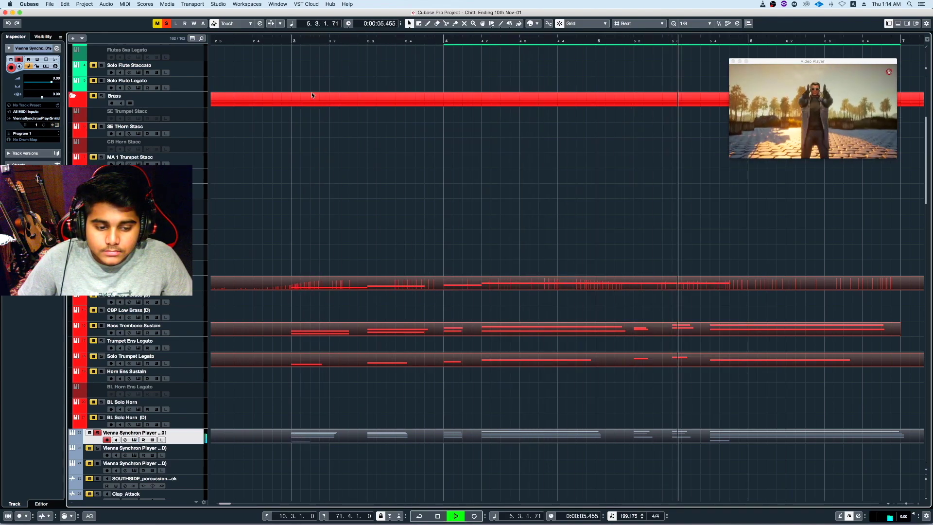
key("space")
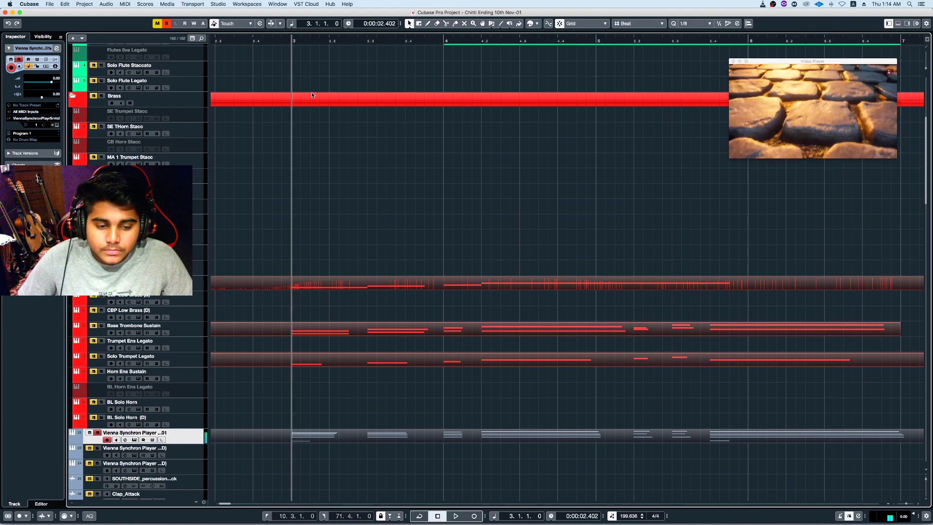
Solo the low brass, Bass Trombone Sustain and Solo Trumpet Legato tracks together and play them from bar 3
key("space")
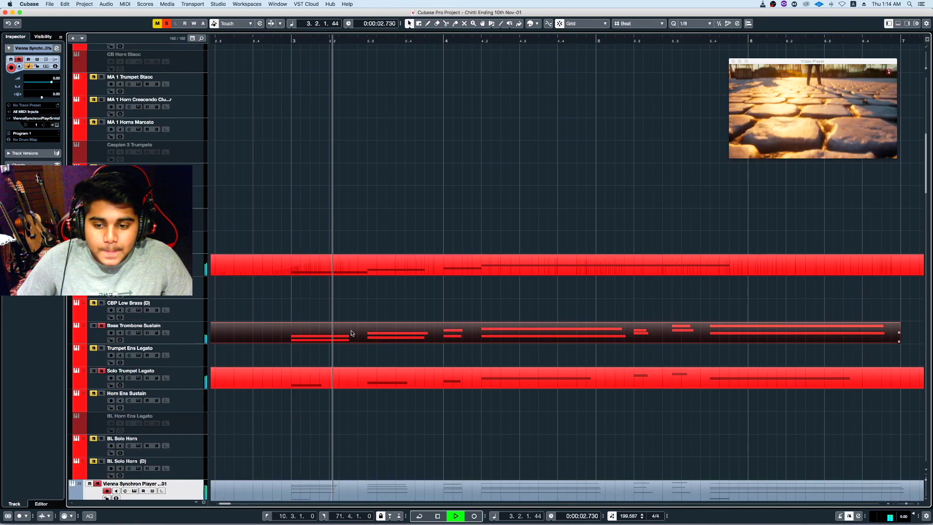
key("shift+g")
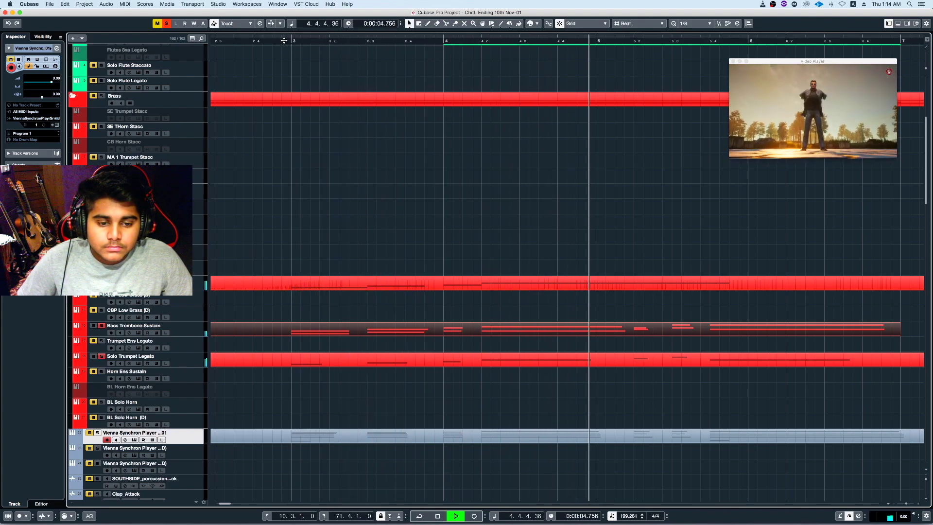
key("space")
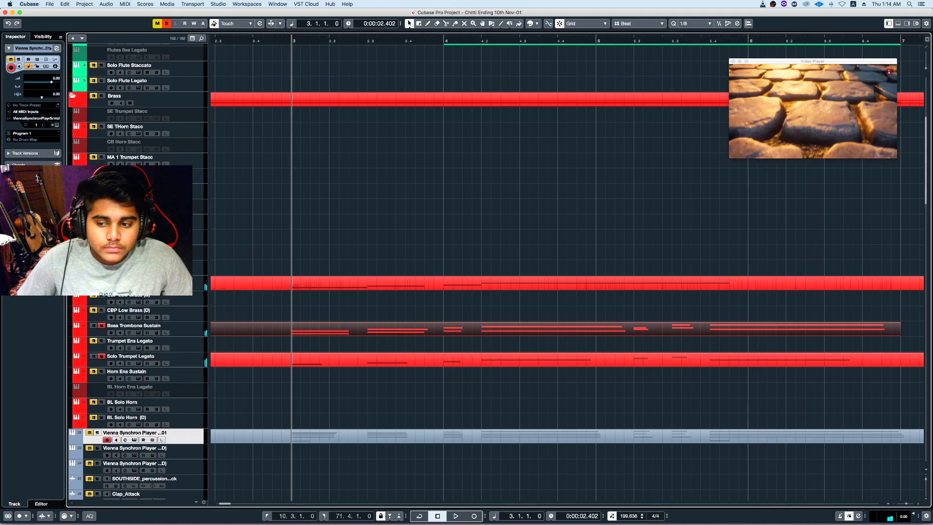
Solo the MA 1 Epic Hits percussion track and play its opening hits from just before bar 3
key("shift+h")
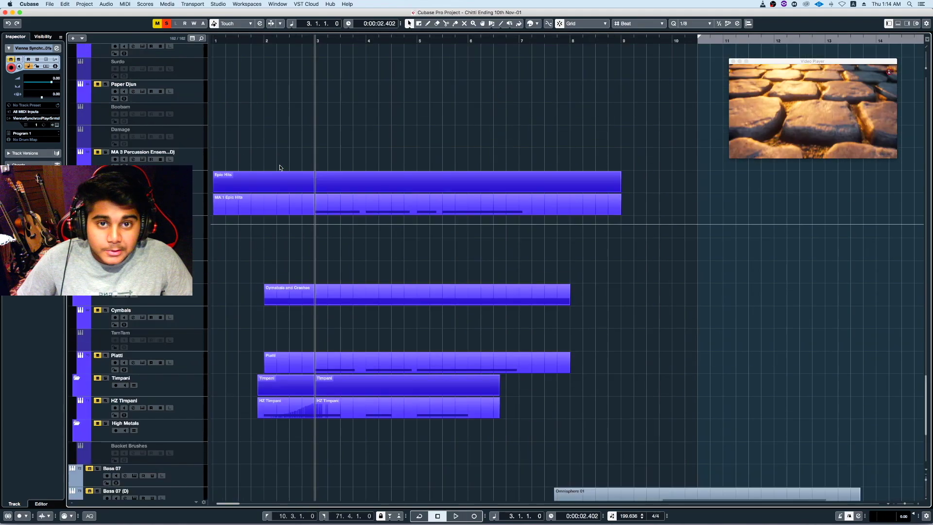
key("shift+g")
key("shift+h")
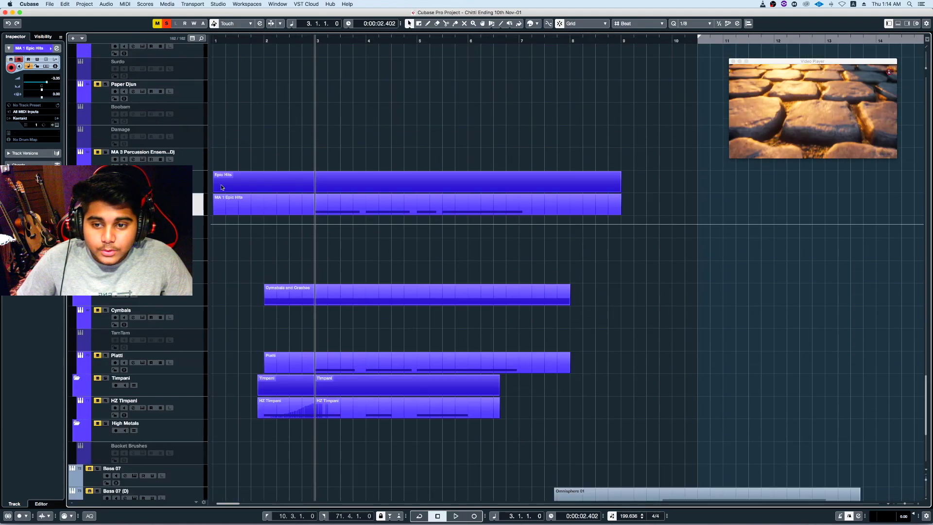
key("space")
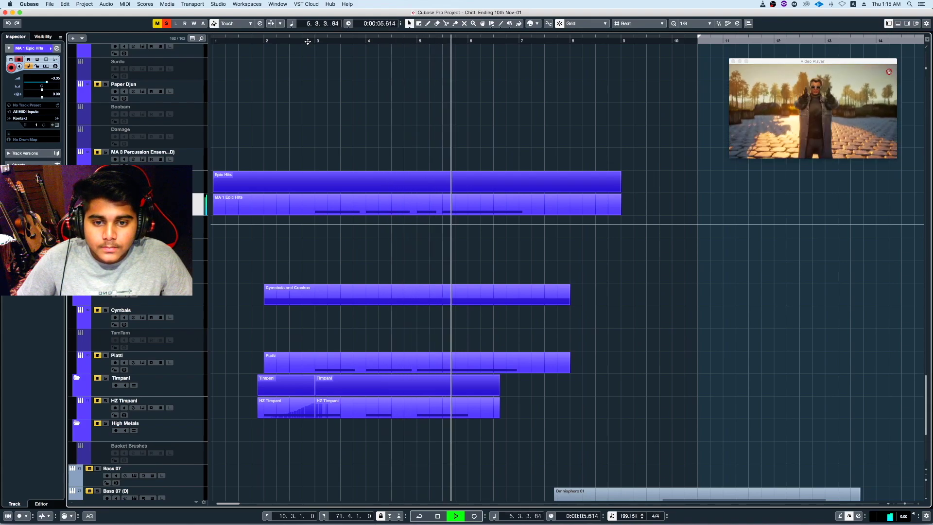
key("space")
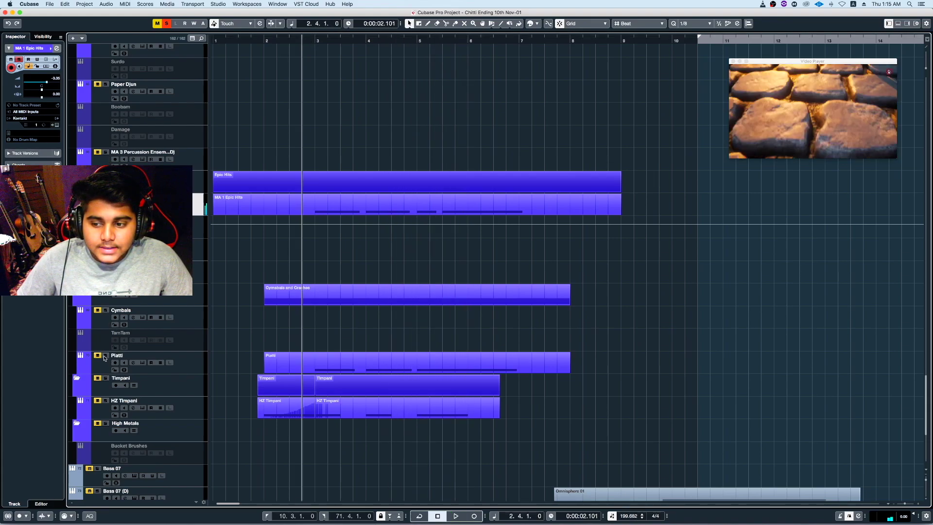
Solo the Piatti and HZ Timpani tracks and play them from bar 2
left_click(264, 41)
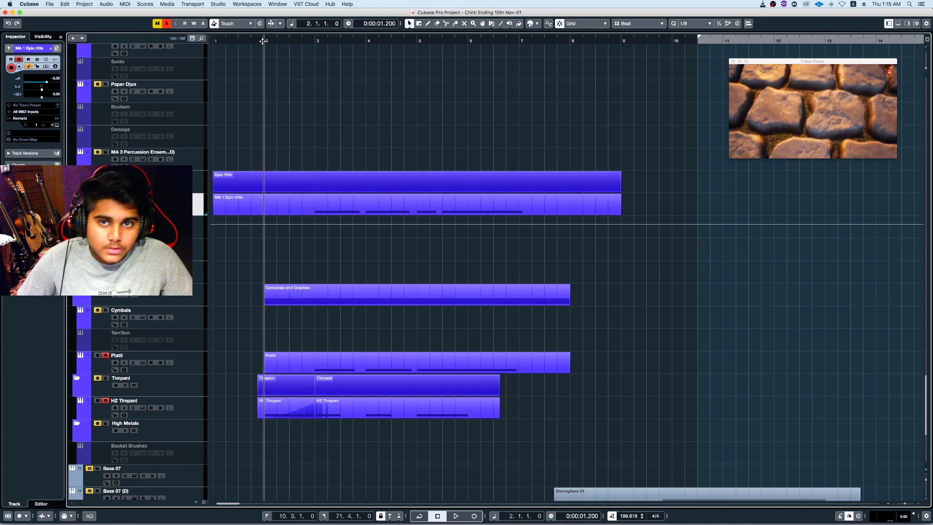
key("space")
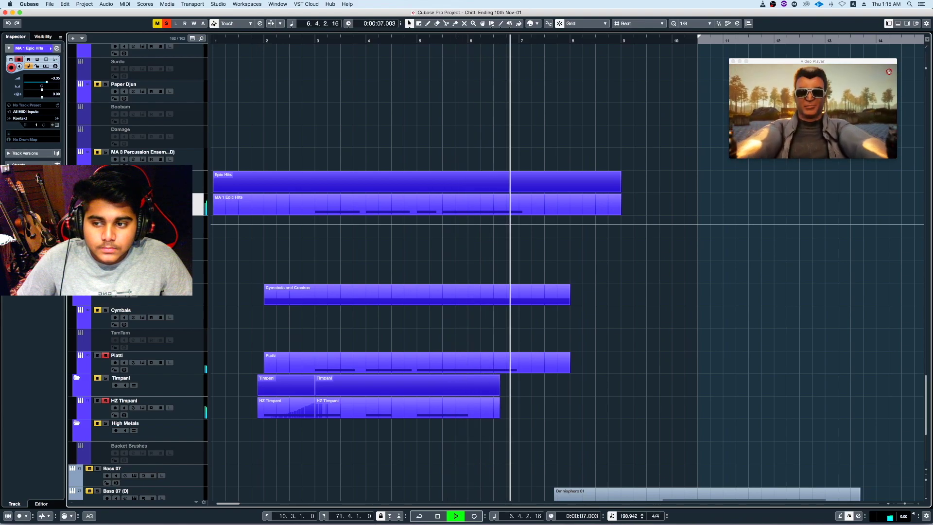
key("space")
Clear all solos and place the playhead just before bar 28, where the next percussion passage begins
key("shift+g")
key("shift+g")
key("shift+g")
key("shift+g")
key("g")
key("g")
key("g")
key("g")
key("g")
key("g")
key("g")
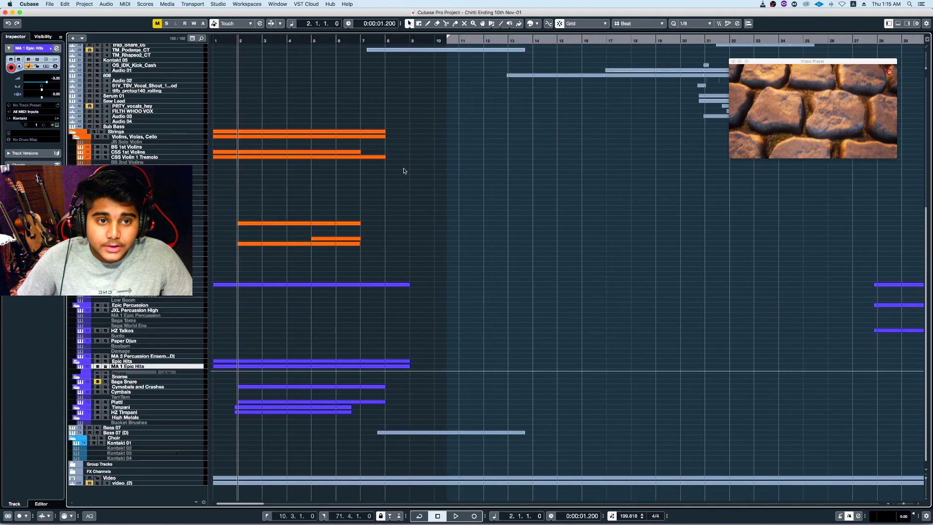
left_click(595, 40)
key("h")
key("h")
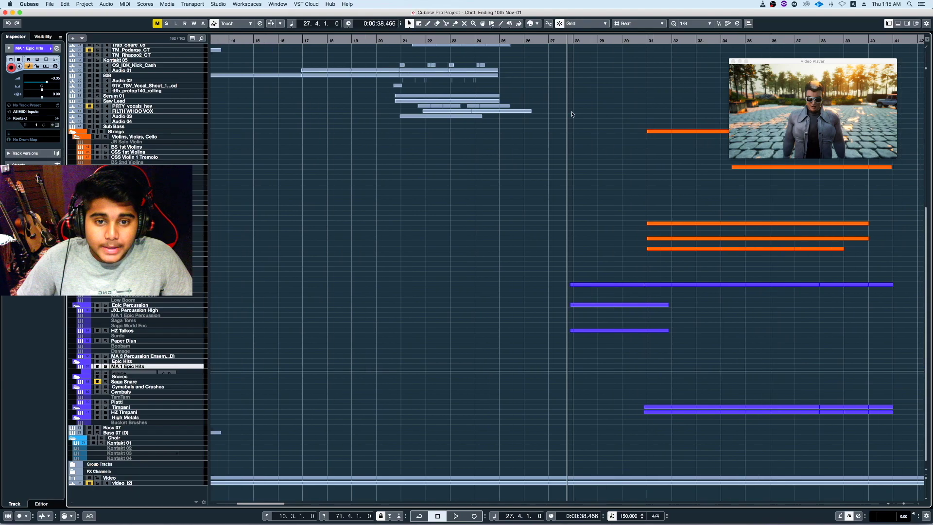
Play the full arrangement from just before bar 31, where the strings and timpani enter
scroll(573, 115, "right", 7)
scroll(357, 88, "left", 1)
left_click_drag(268, 41, 401, 102)
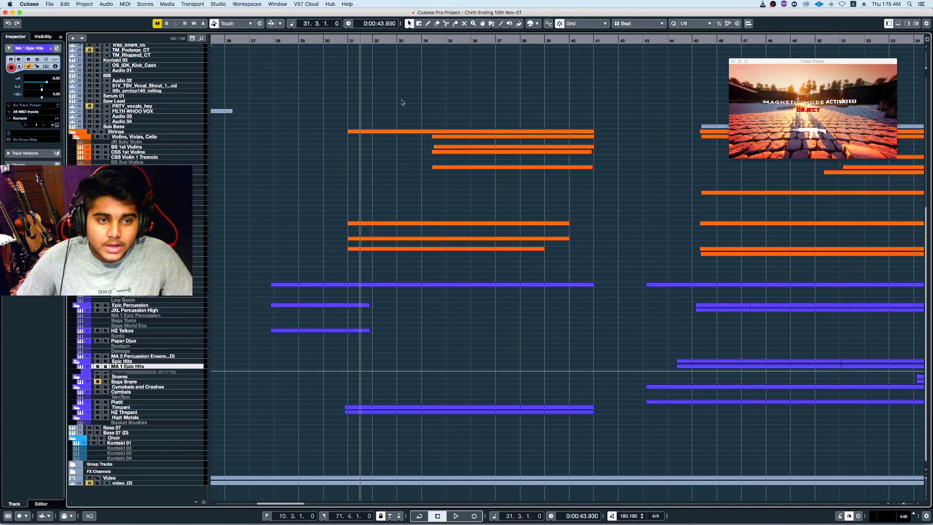
left_click(342, 42)
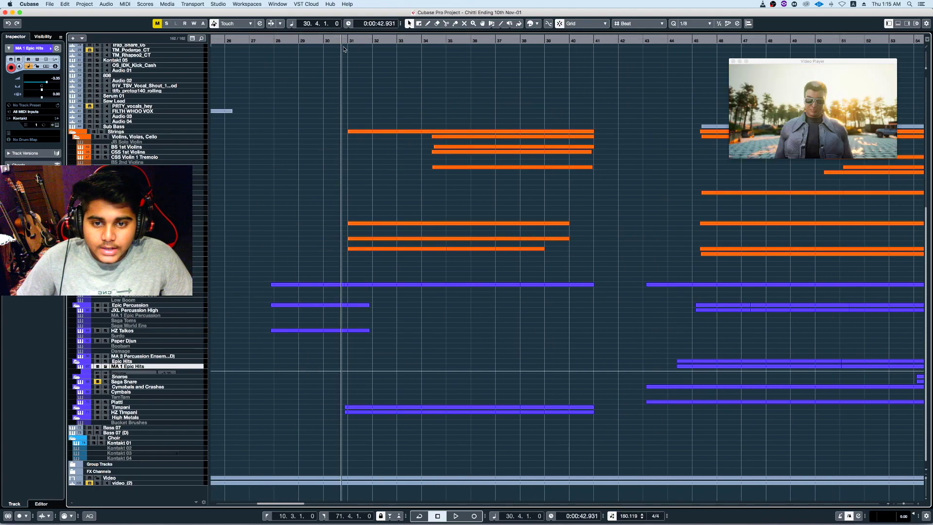
key("space")
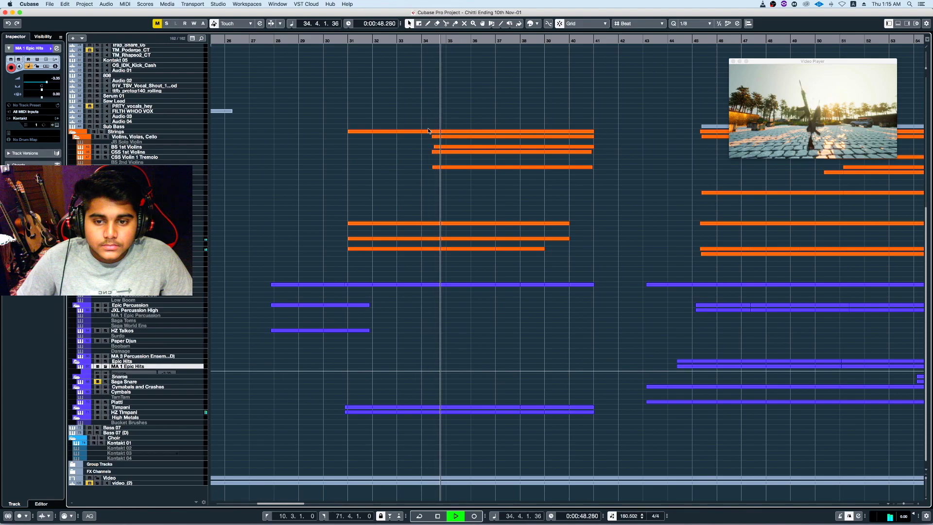
key("space")
Solo the HZ Timpani track and play its part from just before bar 31
key("shift+h")
key("shift+h")
key("shift+g")
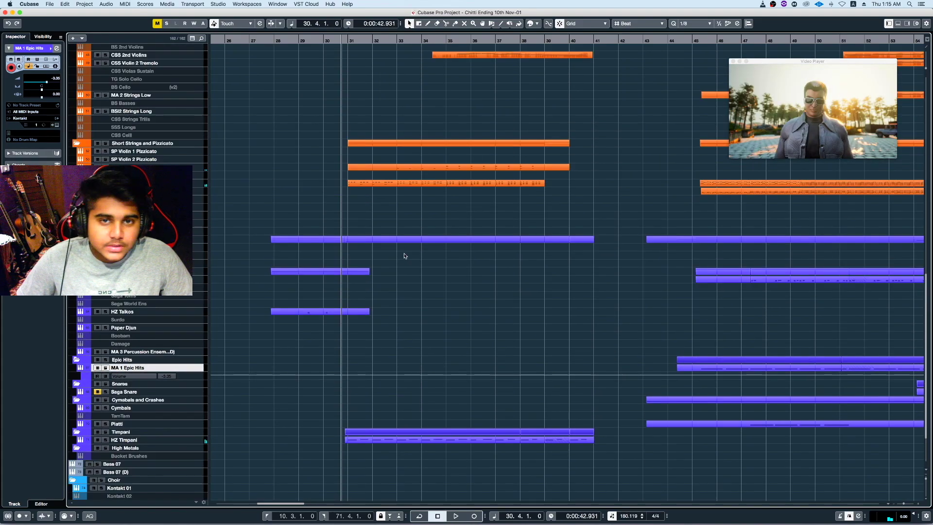
left_click(135, 441)
key("s")
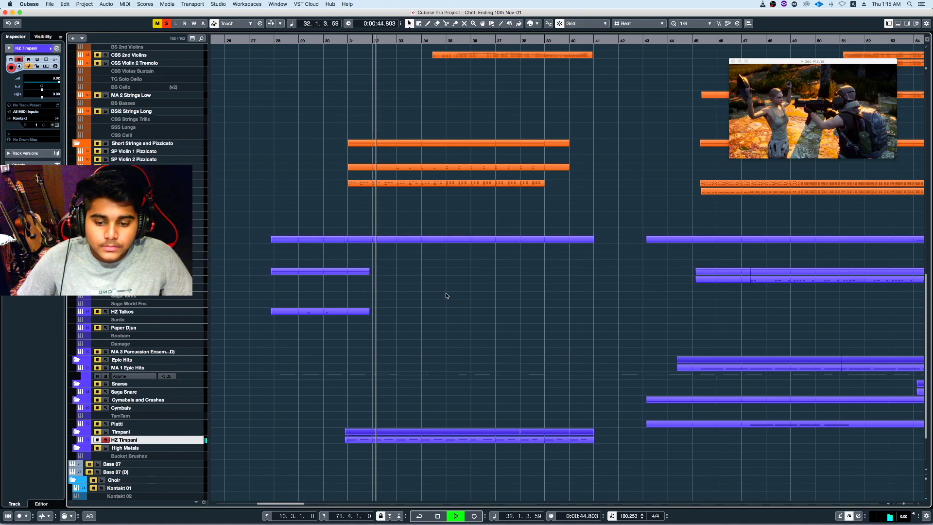
key("space")
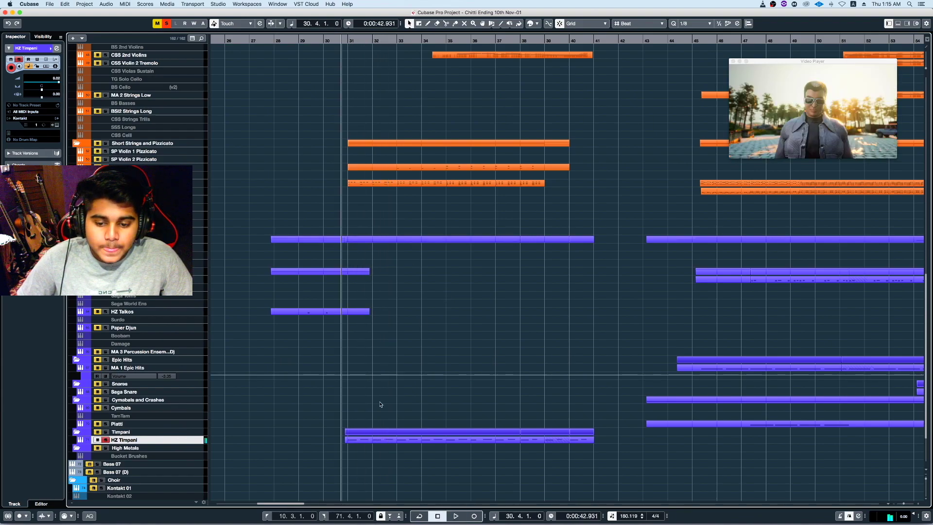
Open the HZ Timpani event in the note editor, play its alternating notes and close the editor
double_click(375, 440)
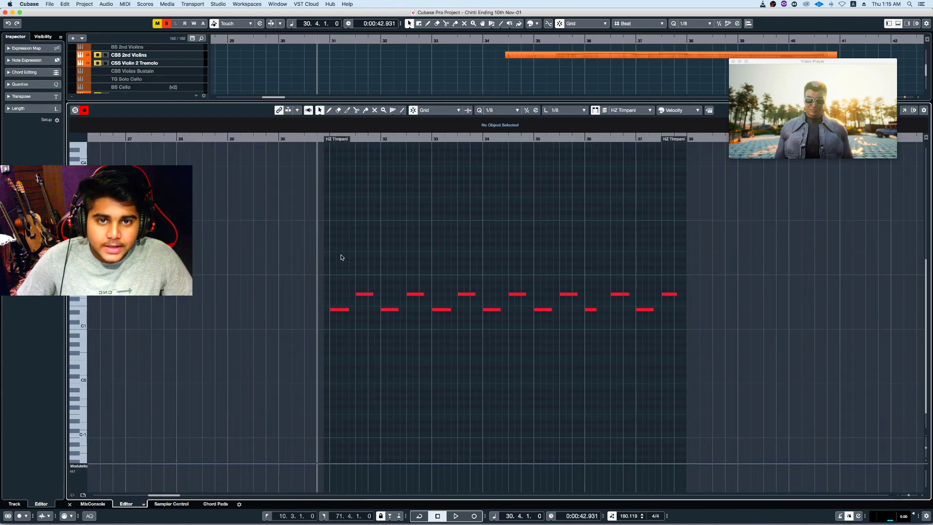
key("space")
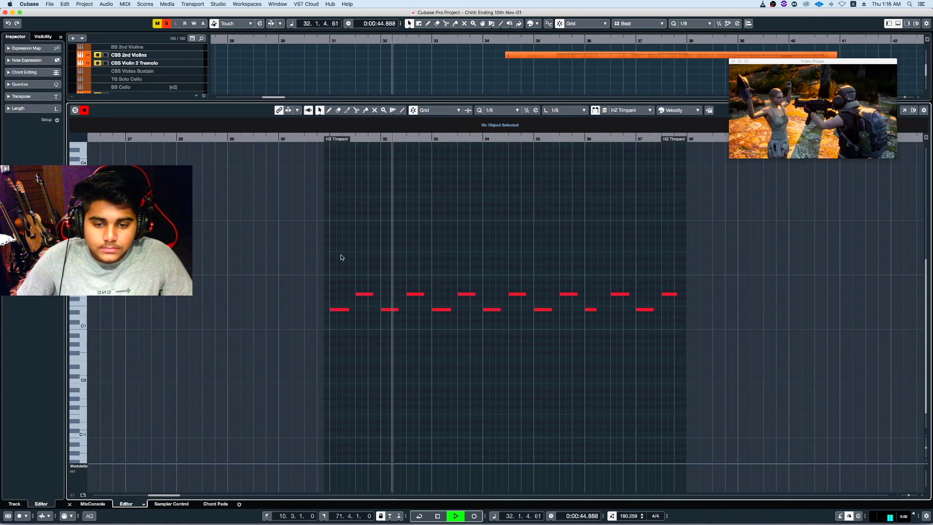
key("space")
key("Return")
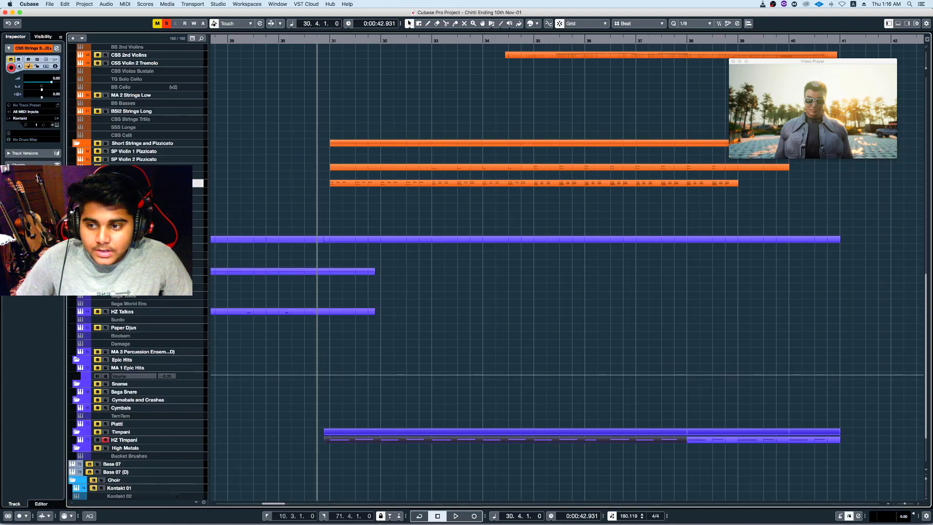
Play the soloed MA 1 Strings Spic 8va and CSS Strings Short (D) tracks from just before bar 31
key("space")
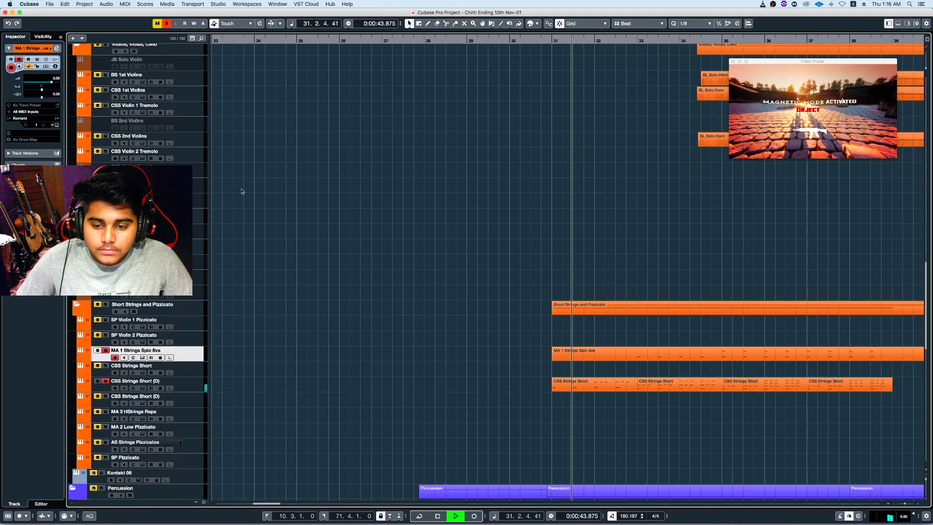
scroll(237, 257, "down", 5)
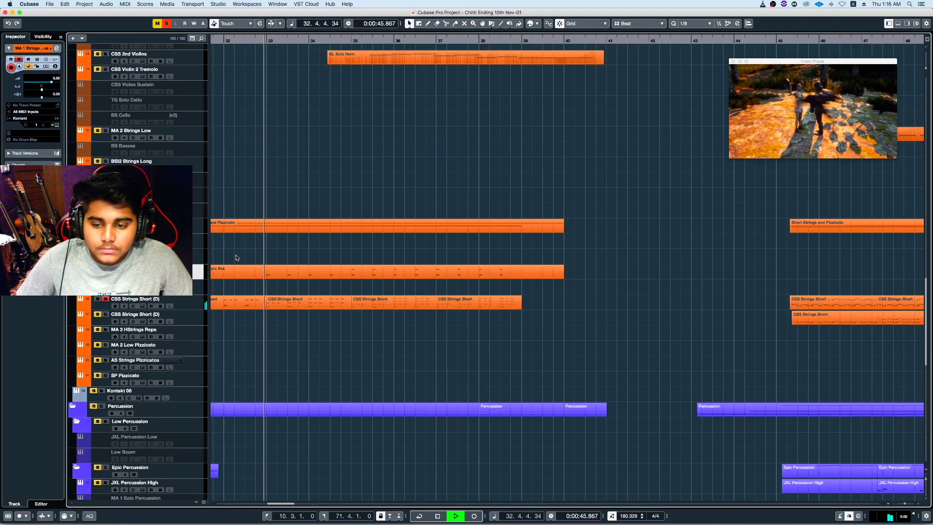
scroll(235, 258, "down", 12)
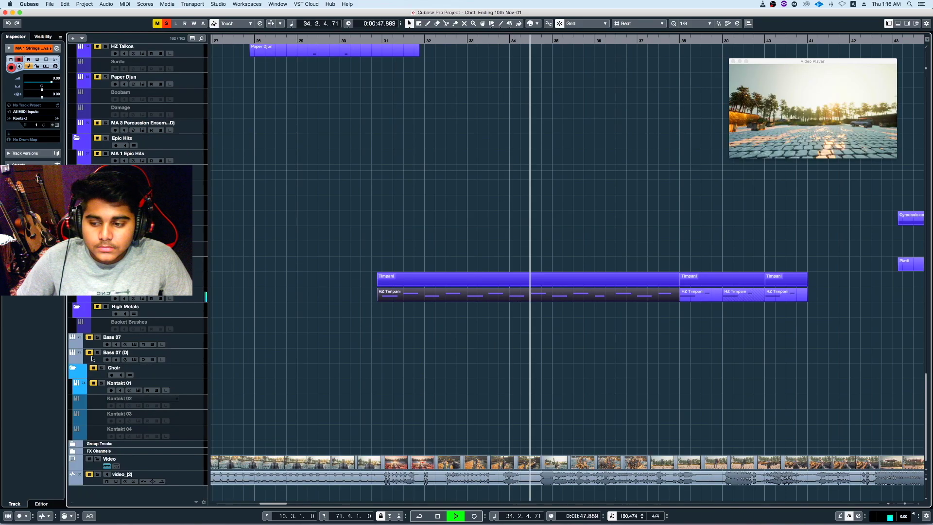
scroll(252, 258, "up", 15)
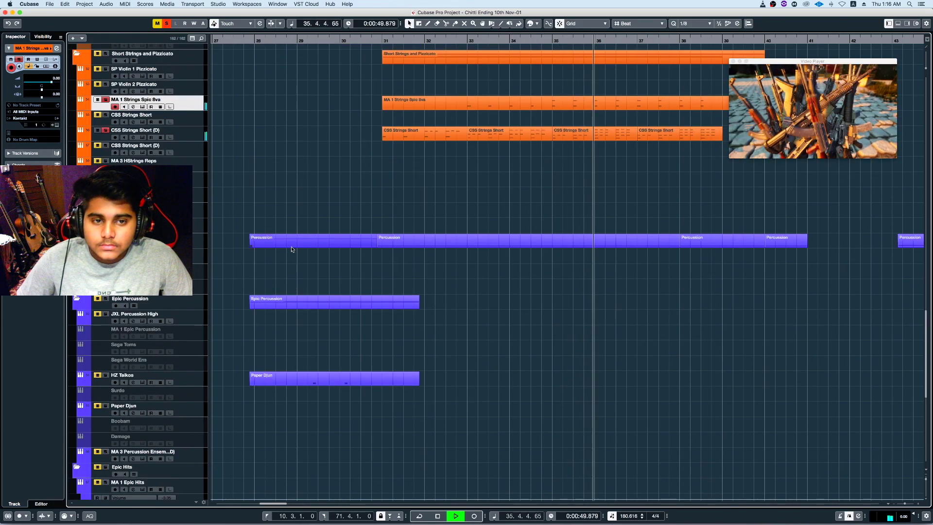
Open the MA 1 Strings Spic 8va and CSS Strings Short events together in the note editor, play them and examine their stacked octaves
left_click_drag(696, 306, 418, 241)
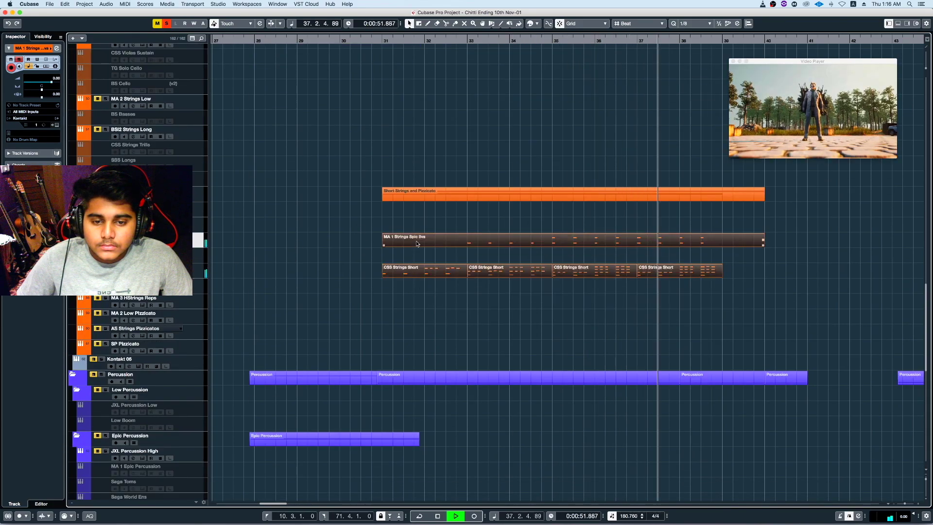
double_click(416, 246)
key("space")
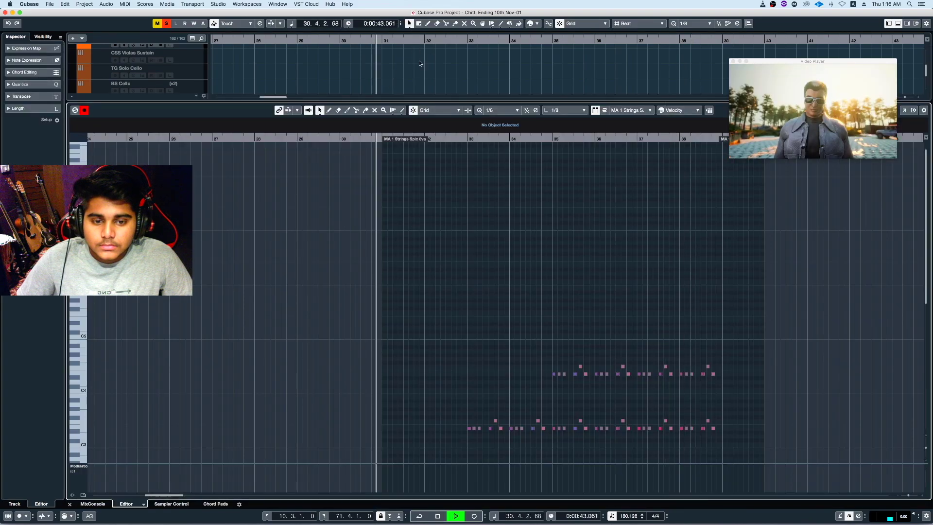
scroll(479, 290, "down", 5)
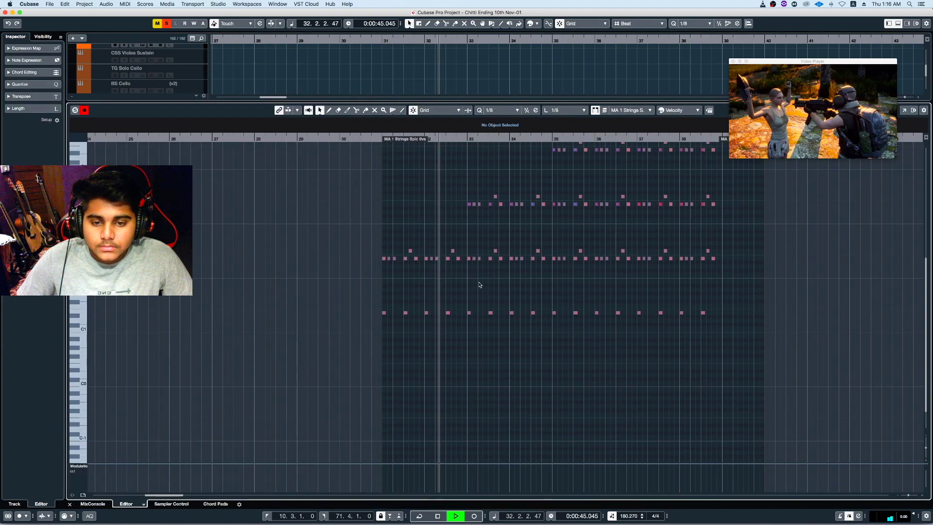
key("space")
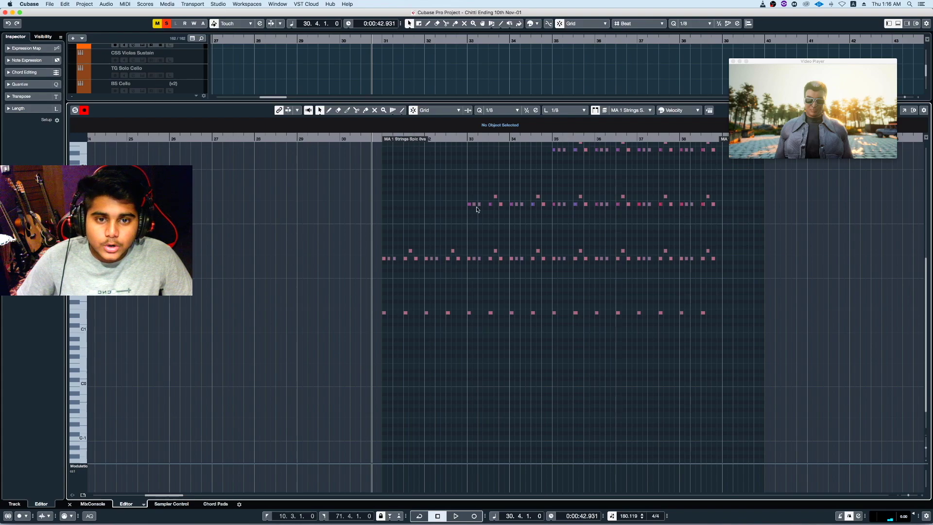
scroll(699, 213, "up", 5)
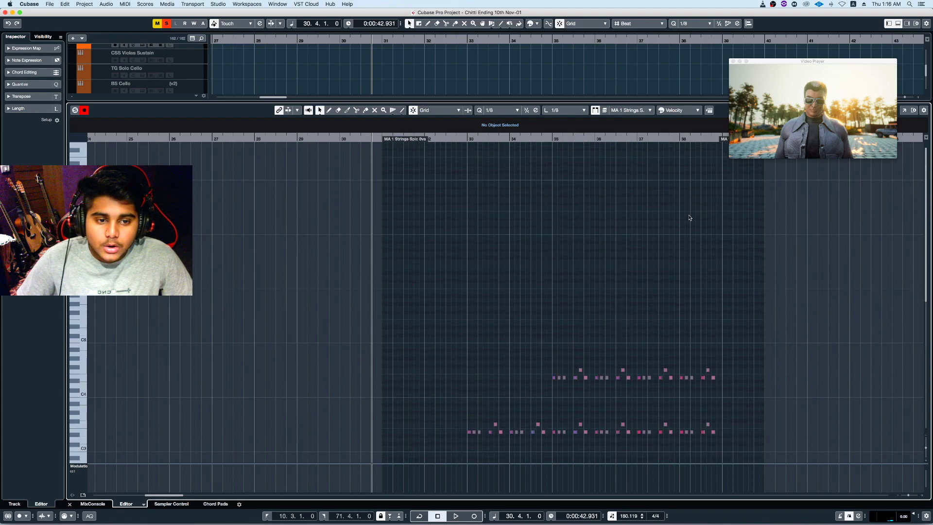
Close the note editor, solo the Strings folder without its short strings and play the long strings from just after bar 34
key("Return")
scroll(538, 238, "up", 3)
scroll(110, 347, "up", 10)
scroll(109, 347, "right", 2)
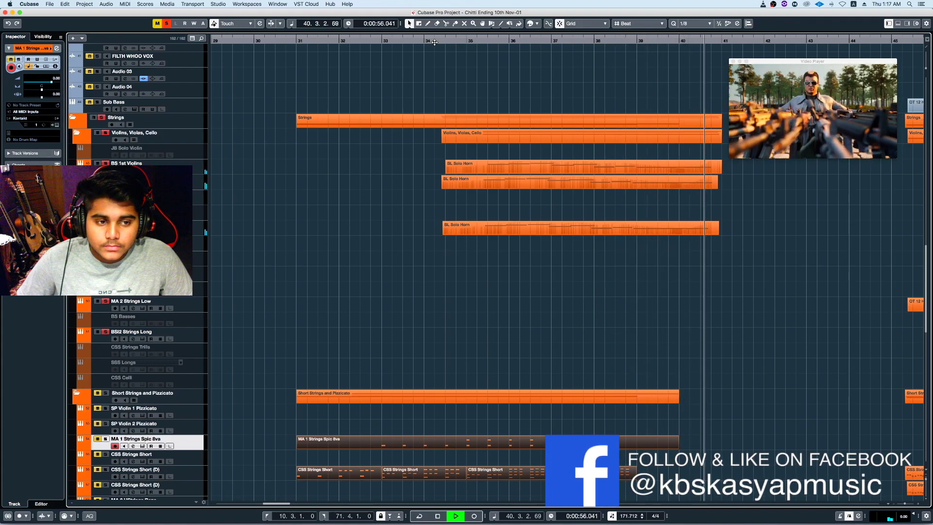
key("space")
left_click(646, 225)
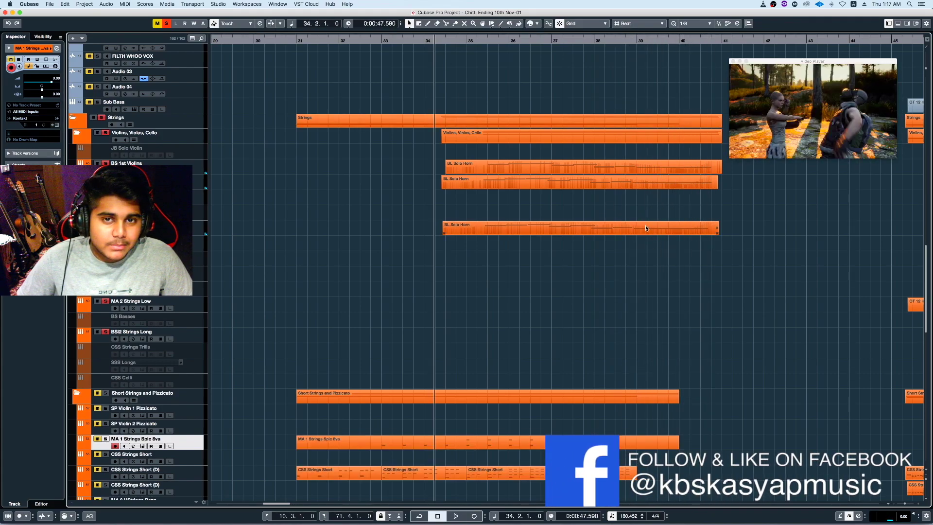
Open the long strings' BL Solo Horn events in the note editor, select and play their three octave lines, and close the editor
key("space")
double_click(641, 227)
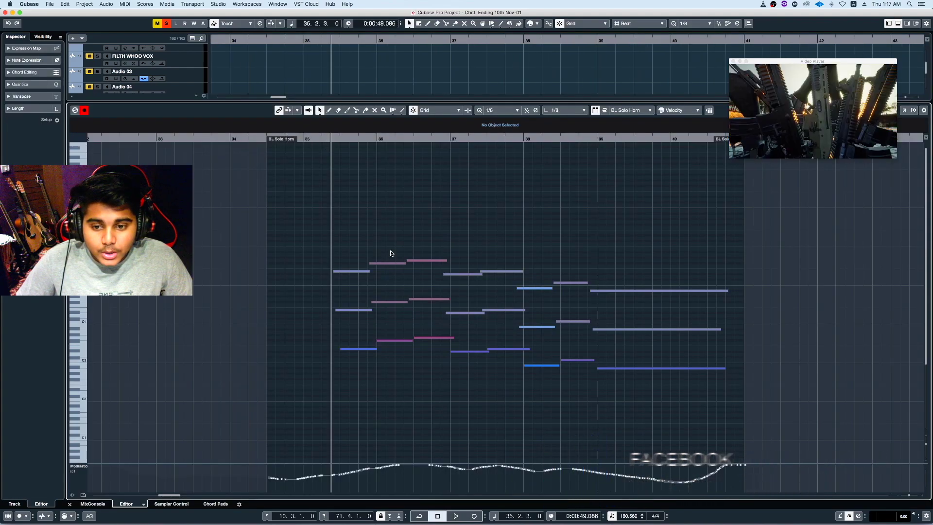
left_click_drag(333, 247, 640, 301)
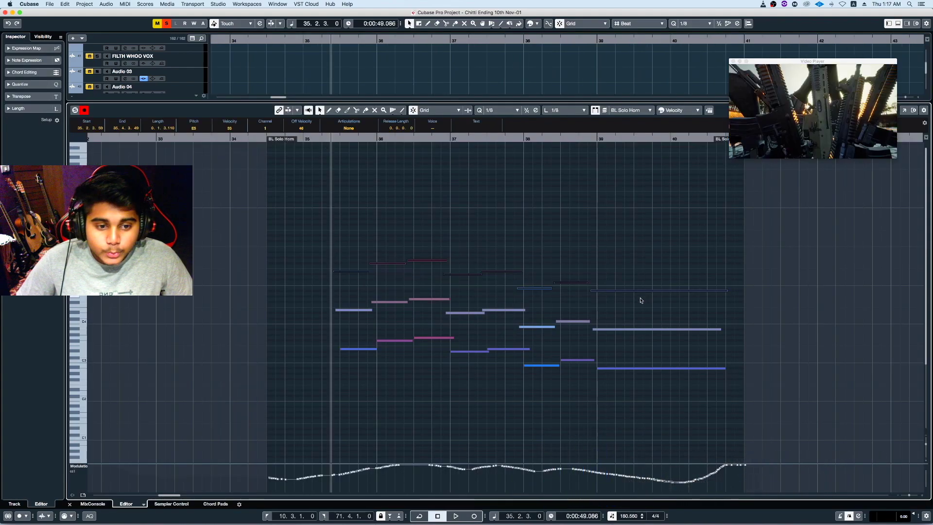
left_click_drag(631, 337, 321, 301)
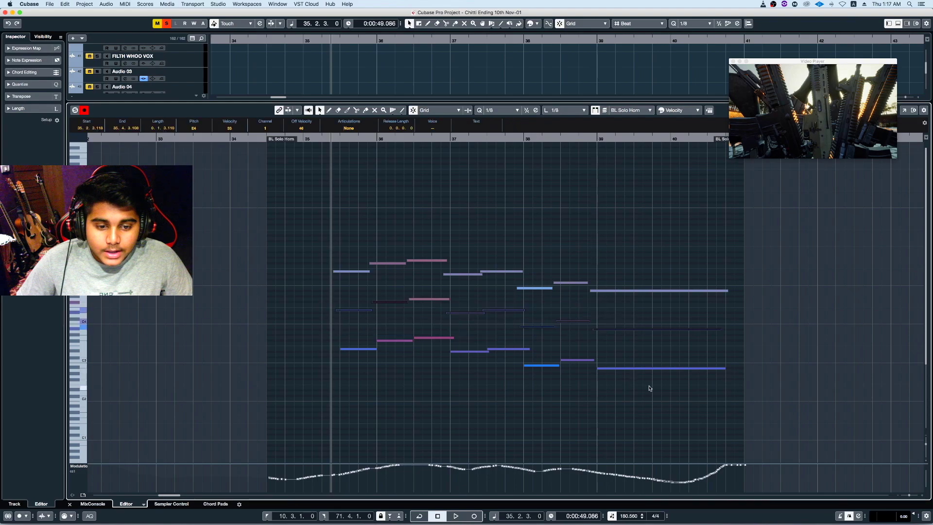
left_click_drag(659, 388, 339, 339)
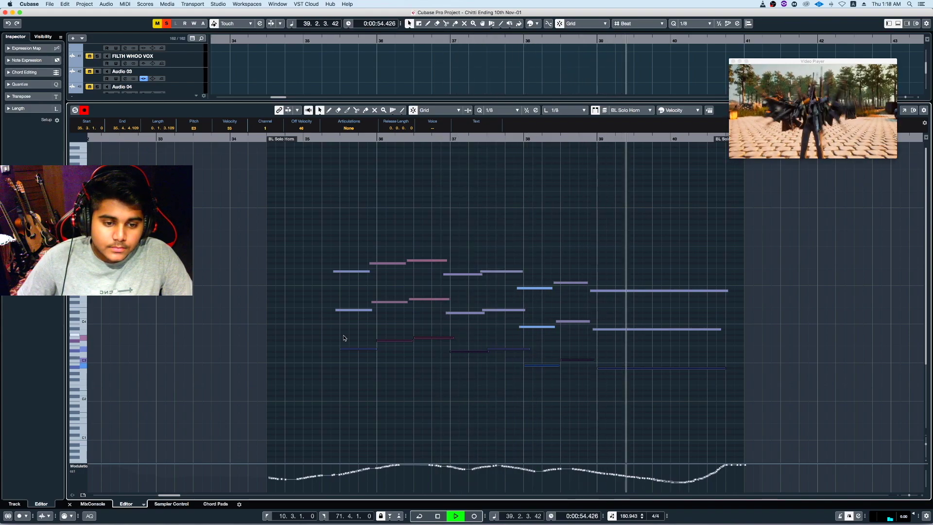
key("super+e")
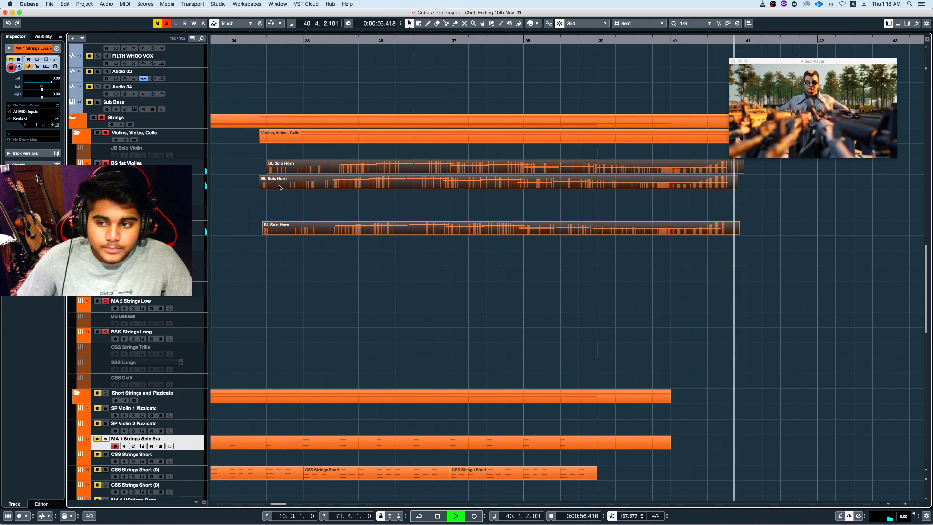
key("space")
Switch the solo from the strings to the CBP Low Brass track and play it from bar 35
key("s")
scroll(296, 265, "up", 12)
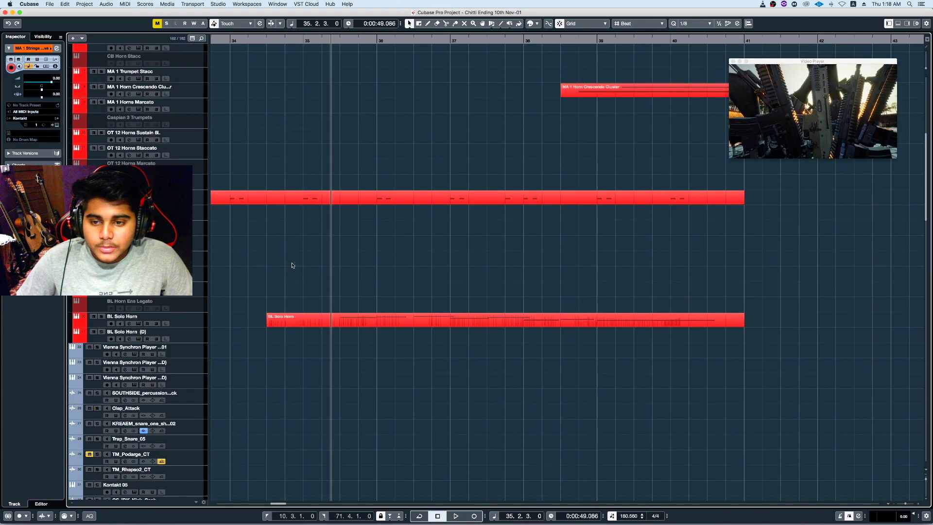
left_click(299, 41)
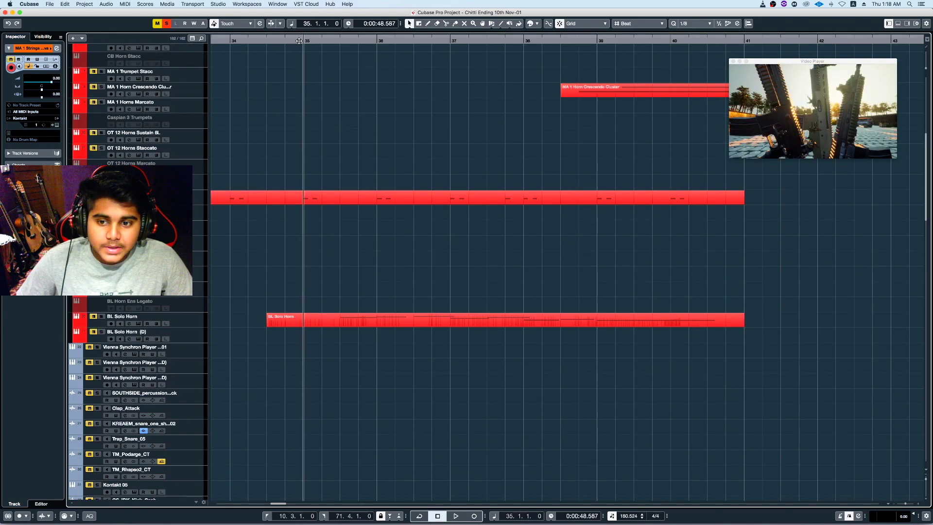
key("space")
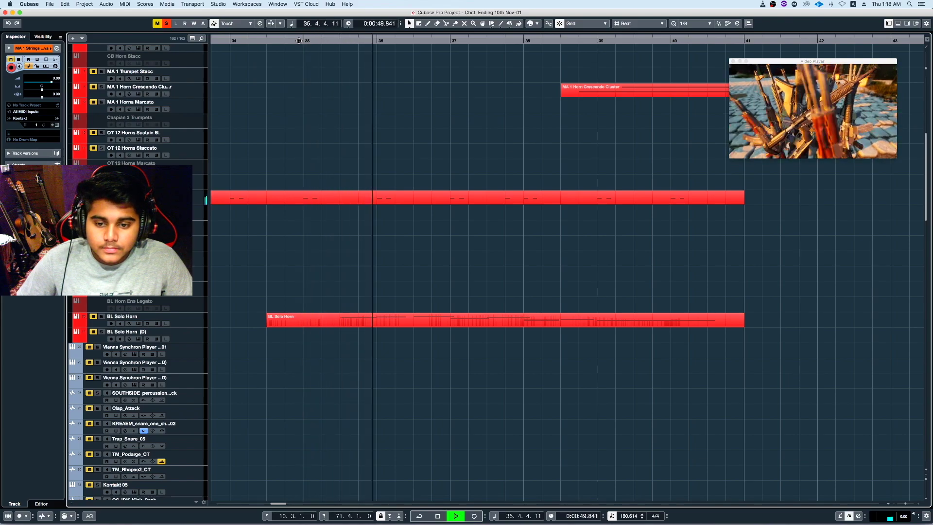
key("space")
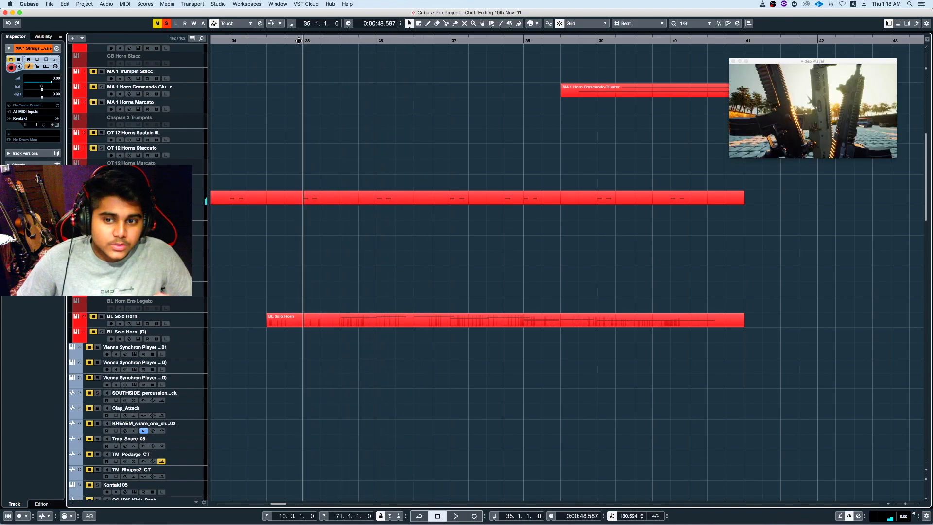
Add the BL Solo Horn track to the solo and play it with CBP Low Brass from bar 35
scroll(328, 265, "down", 3)
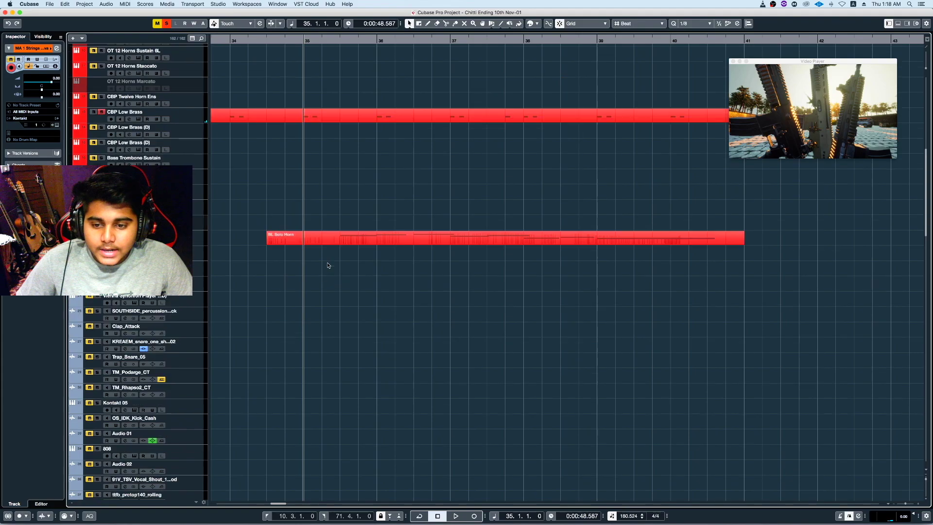
scroll(331, 262, "up", 7)
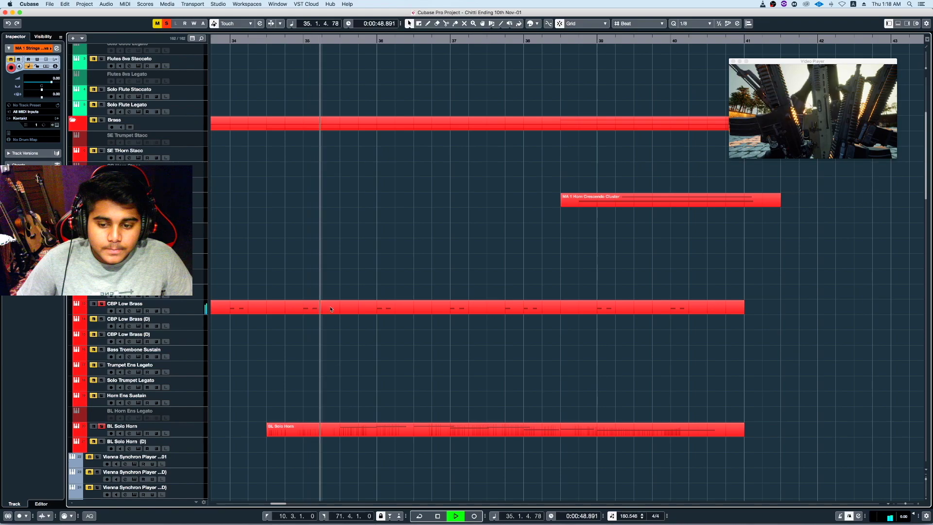
scroll(331, 295, "down", 3)
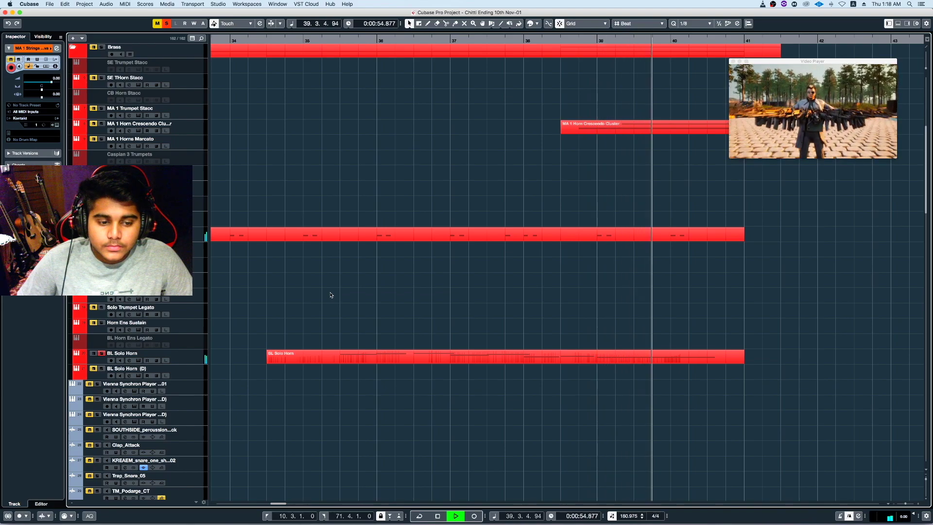
key("space")
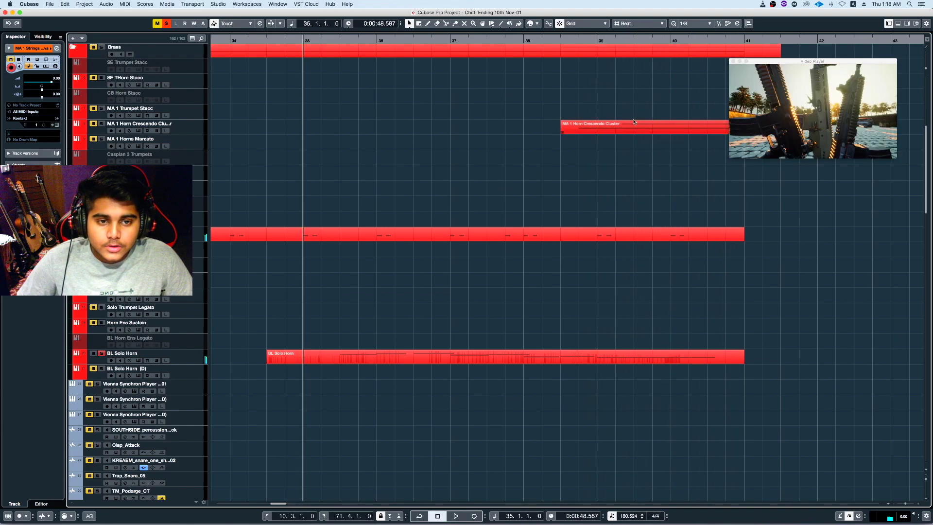
Add the MA 1 Horn Crescendo Cluster track to the solo and play the soloed brass from bar 38 beat 4
left_click(579, 41)
left_click(101, 123)
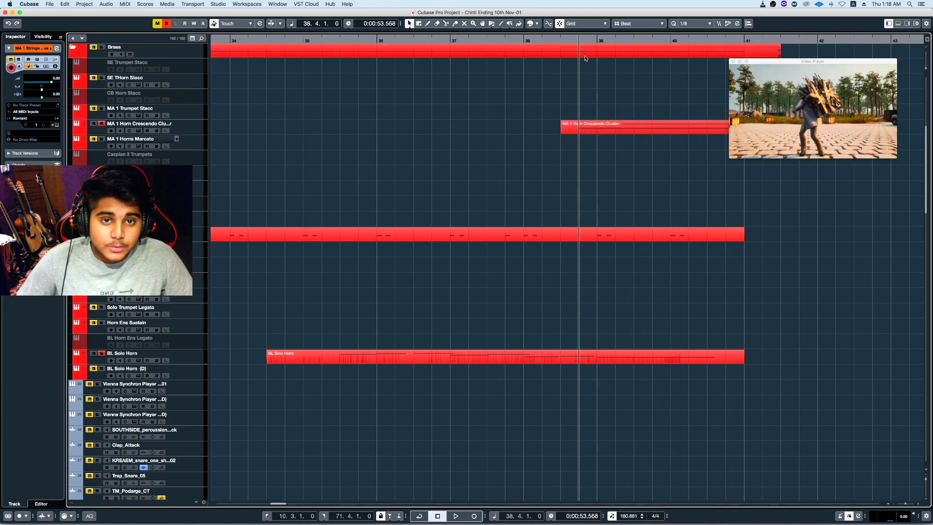
key("space")
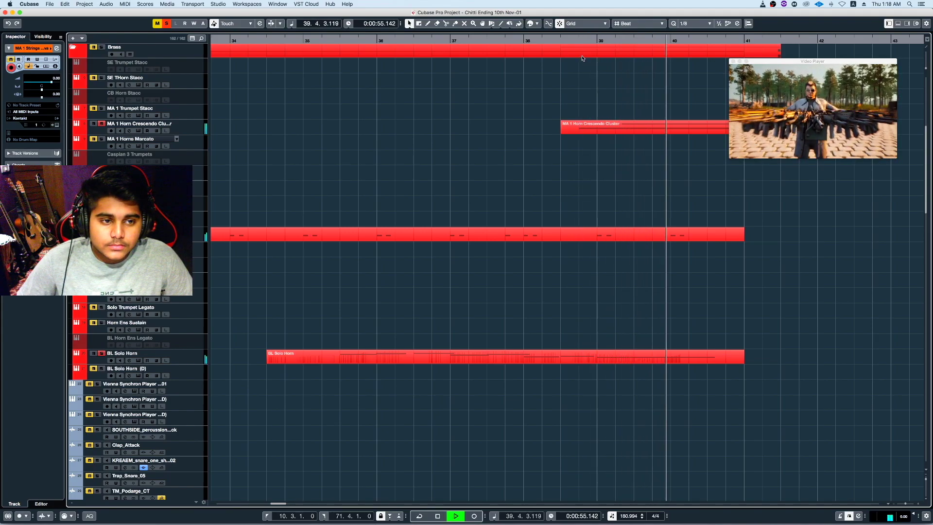
key("space")
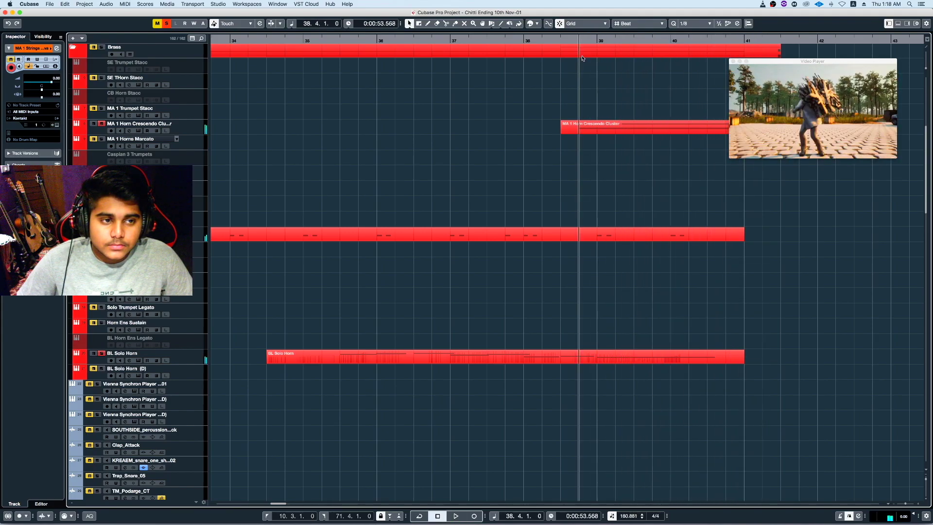
left_click_drag(585, 40, 762, 55)
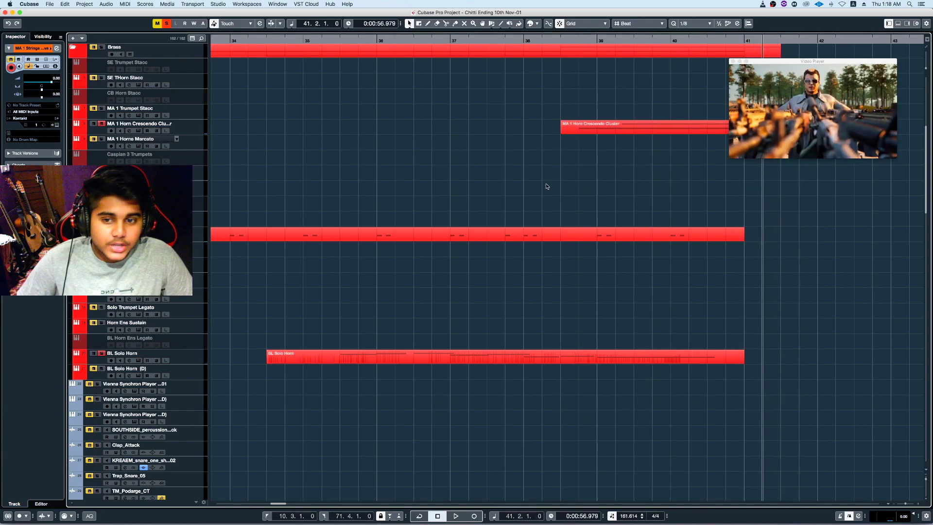
Solo the strings along with the brass and play both sections from bar 34 beat 3
scroll(285, 125, "down", 15)
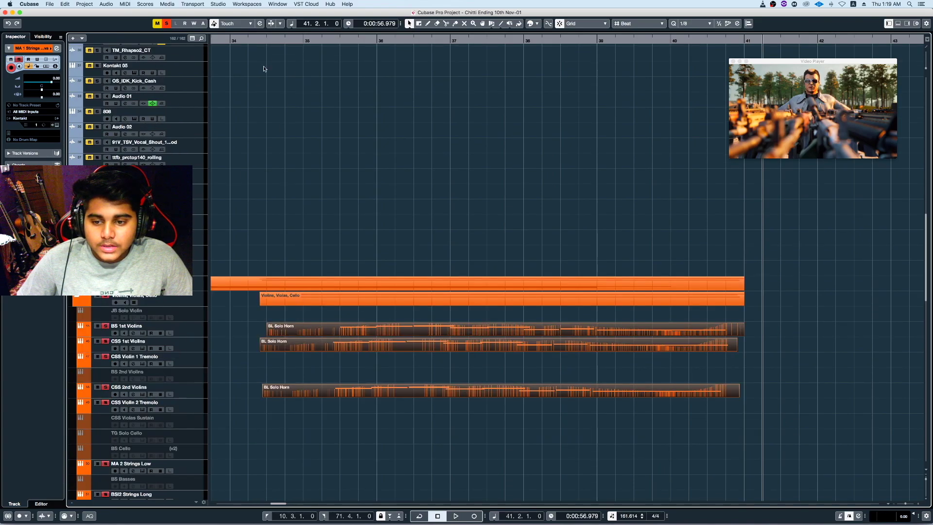
left_click(266, 42)
key("space")
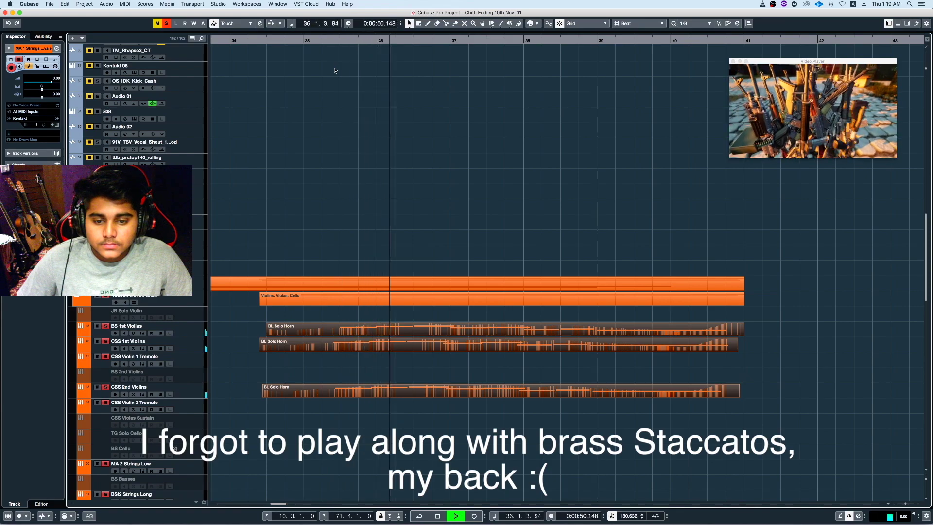
scroll(334, 71, "down", 3)
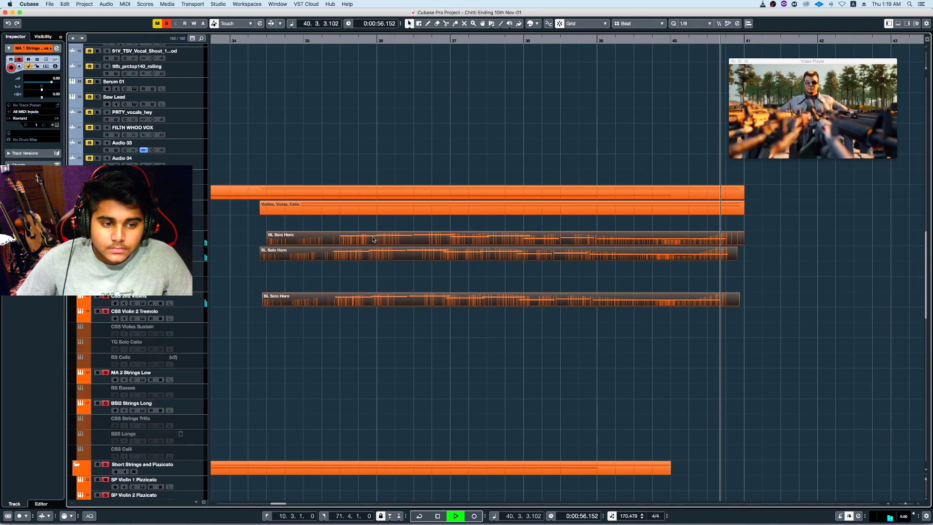
key("space")
Clear all solos and play the full mix from bar 12
key("shift+h")
key("shift+g")
key("shift+g")
key("g")
key("g")
key("g")
key("g")
key("g")
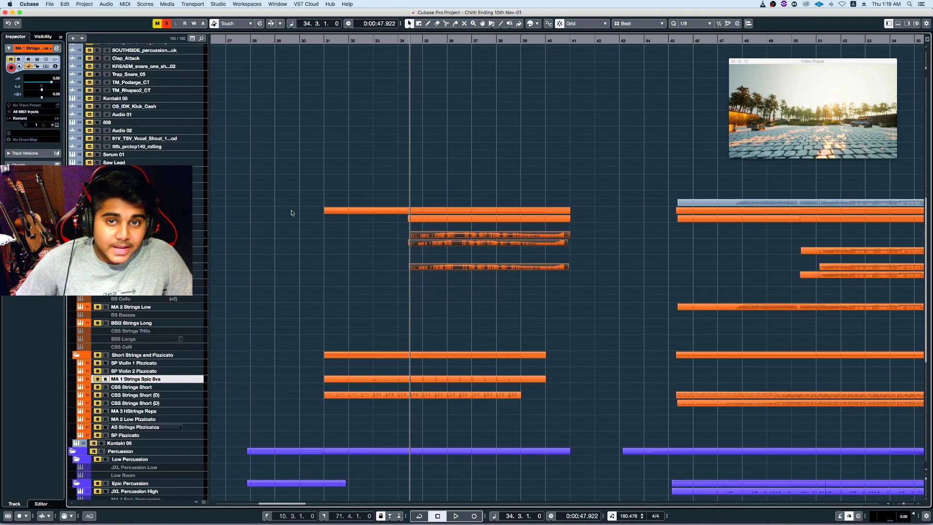
scroll(292, 212, "up", 10)
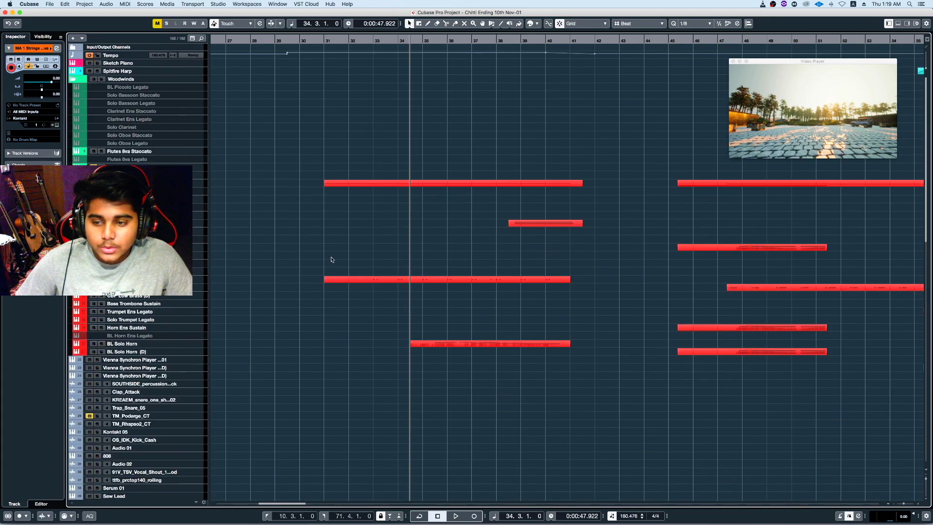
key("shift+h")
key("shift+g")
key("shift+g")
scroll(362, 246, "left", 15)
left_click(441, 40)
scroll(441, 40, "right", 3)
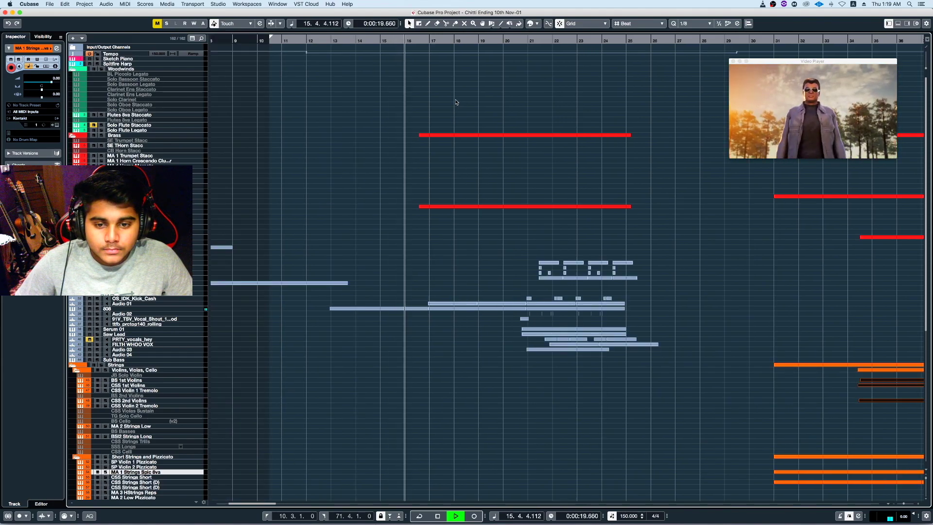
Examine the low brass, 808, hi-hat and trap drum layers while the full mix plays up to about bar 25, and stop playback
key("shift+h")
key("shift+g")
key("shift+h")
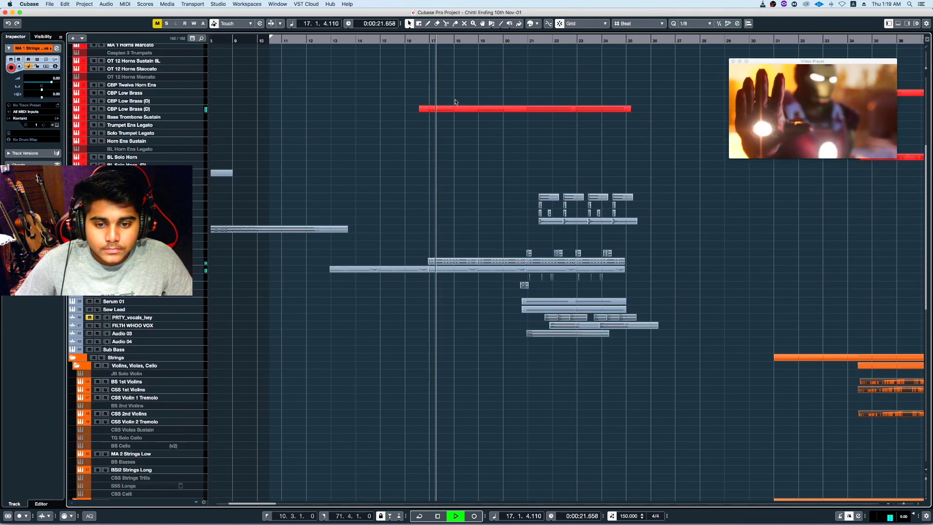
scroll(456, 102, "up", 5)
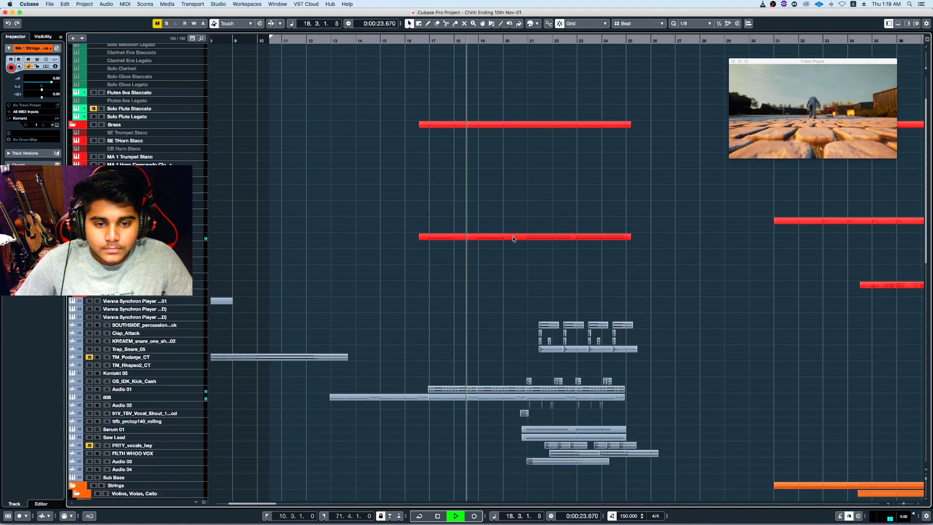
key("shift+h")
key("shift+g")
key("shift+g")
key("shift+g")
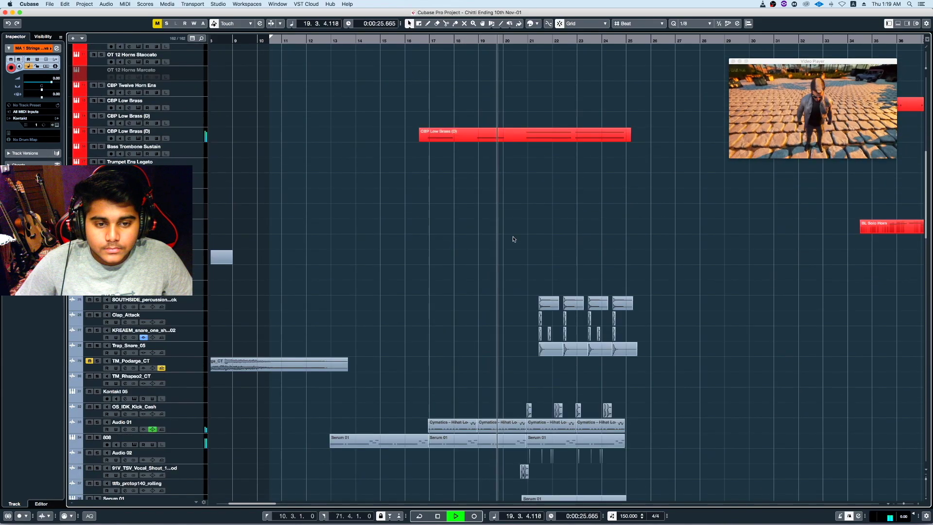
scroll(514, 238, "up", 2)
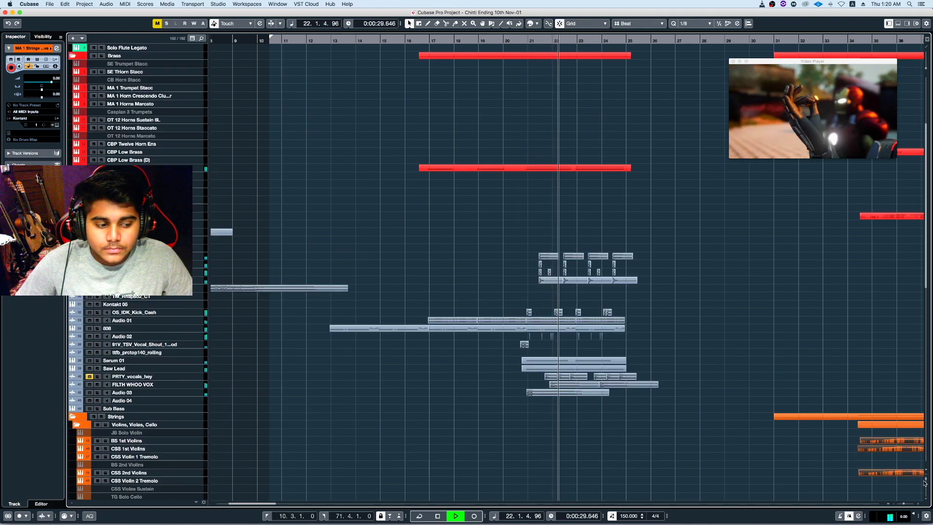
left_click_drag(925, 477, 926, 478)
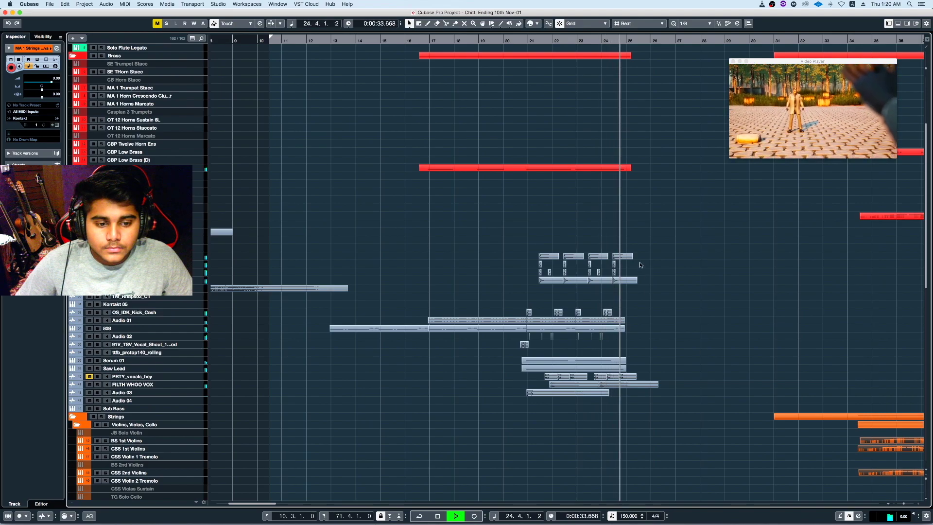
key("space")
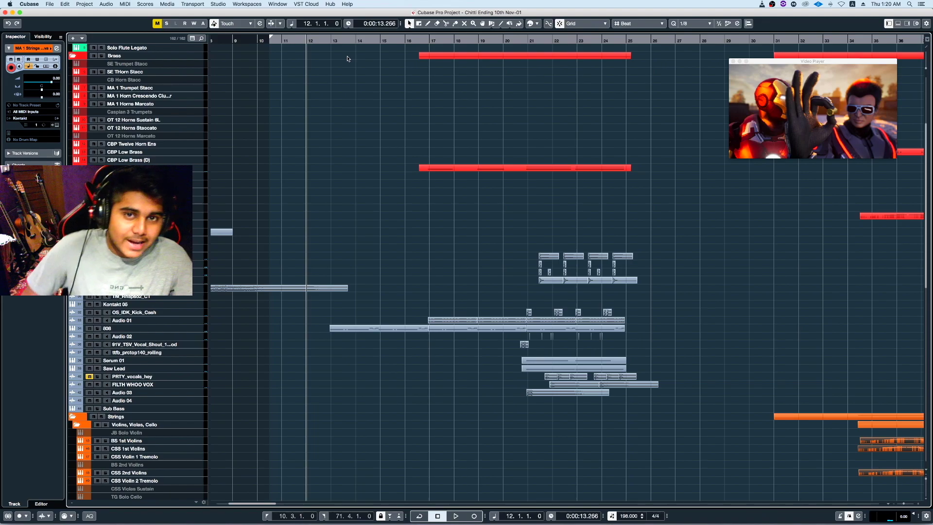
Solo the 808 track and play it from just before bar 13, and play the soloed Audio 01 hi-hat loop from bar 16 beat 3
left_click(392, 330)
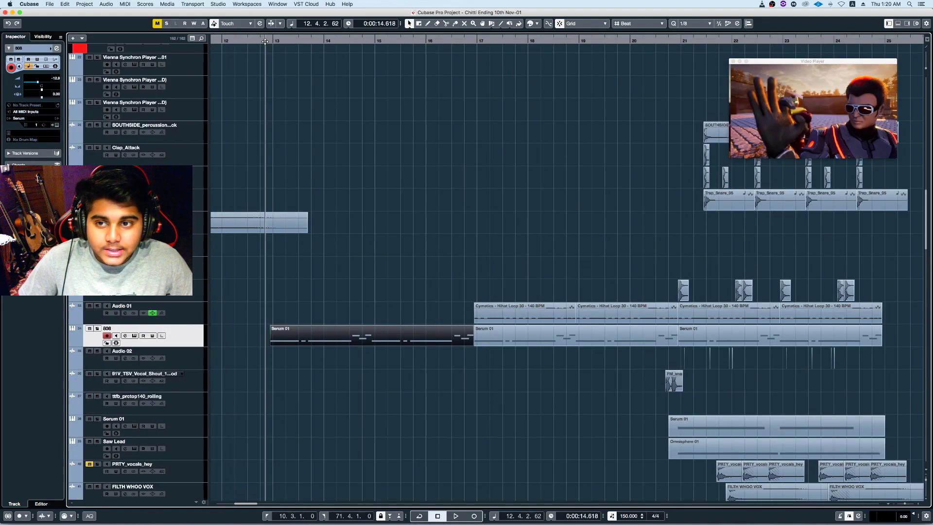
key("s")
key("space")
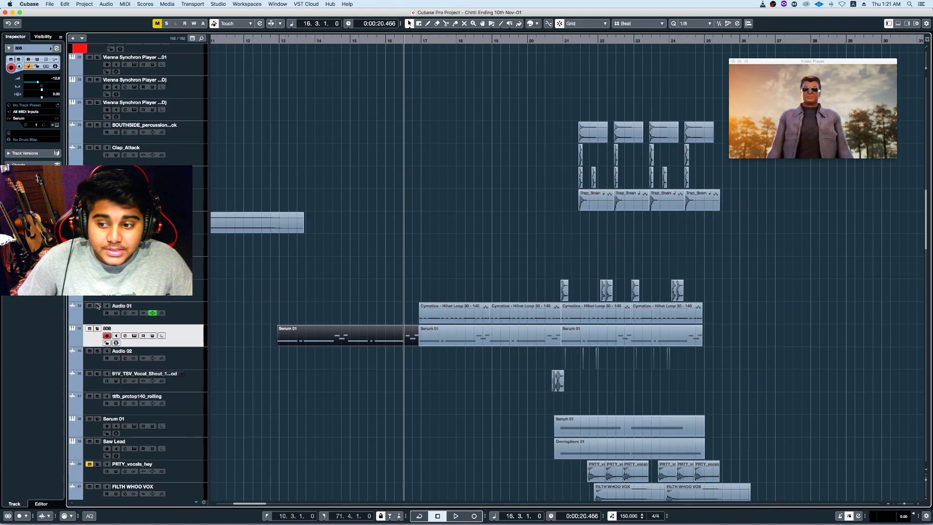
key("space")
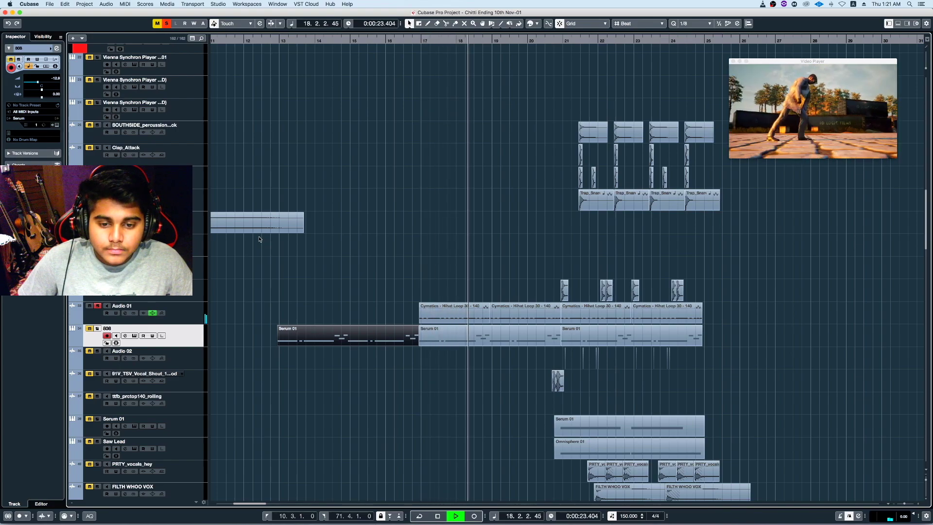
key("space")
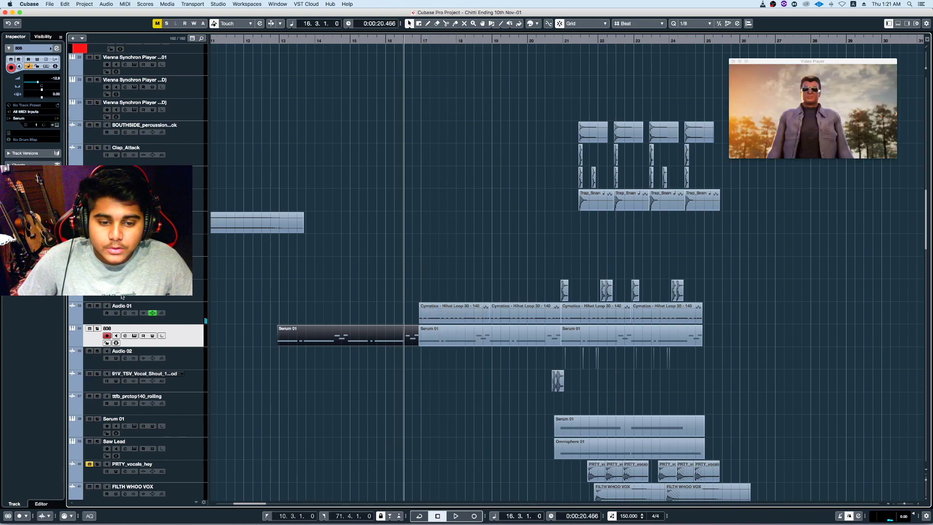
Solo the trap percussion, Audio 02 and vocal shout tracks and play them from bar 20 beat 3
scroll(122, 297, "down", 5)
scroll(493, 215, "right", 5)
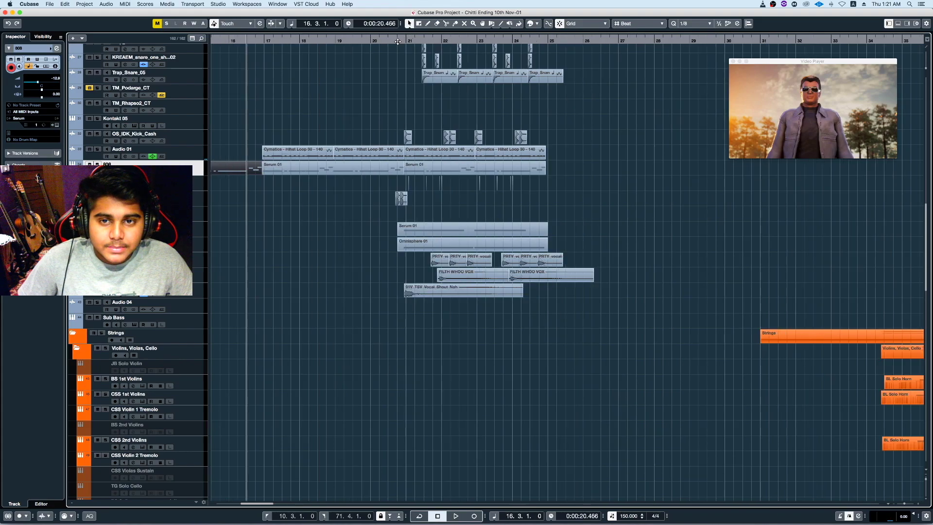
left_click(404, 42)
key("h")
key("h")
key("h")
key("h")
scroll(432, 96, "right", 5)
scroll(434, 96, "up", 4)
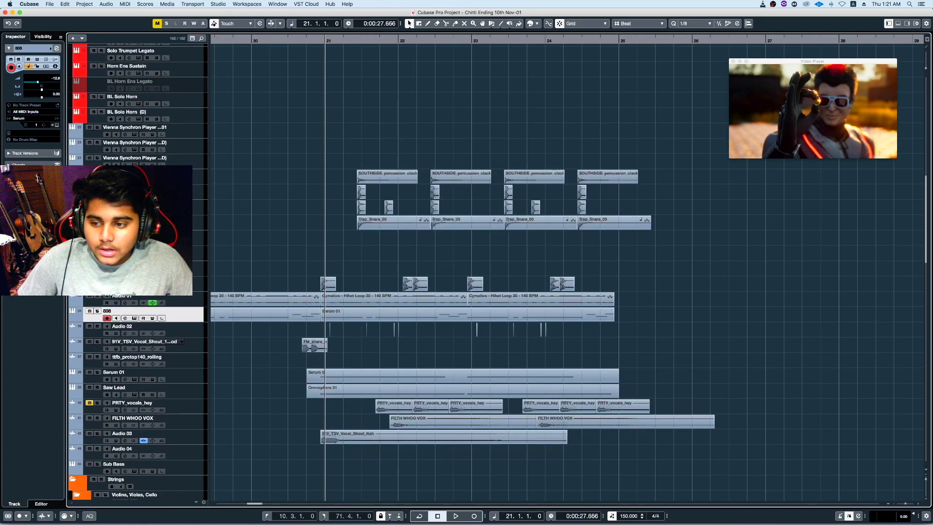
left_click(294, 43)
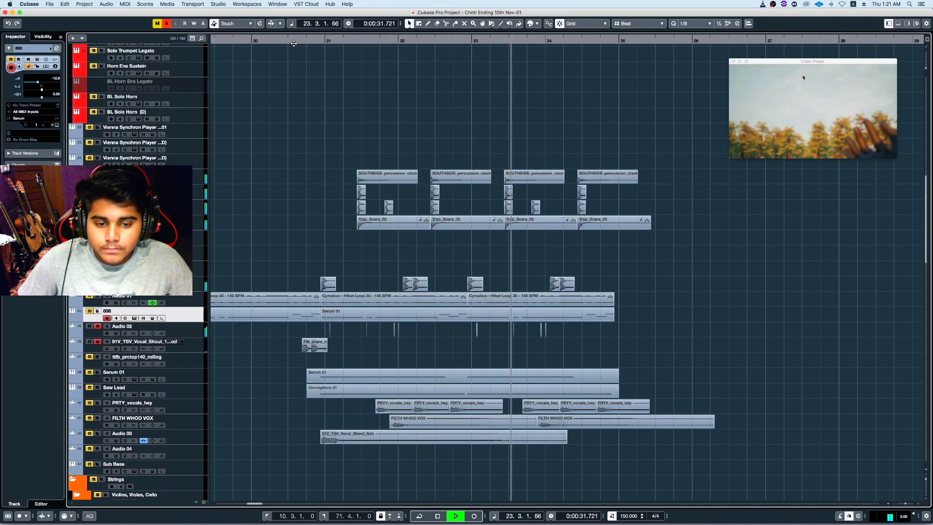
key("space")
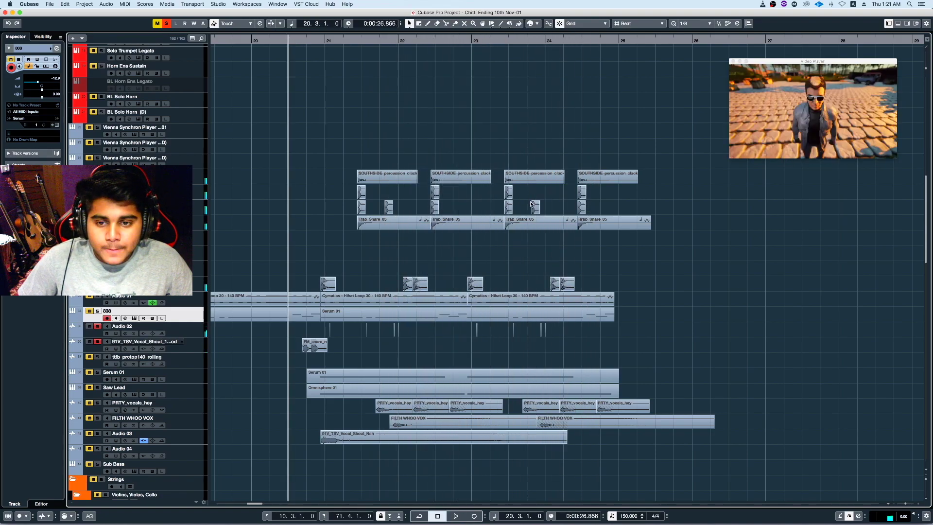
Replay the soloed trap percussion from bar 20 beat 3 with the 808 added to the solo
key("shift+h")
key("shift+g")
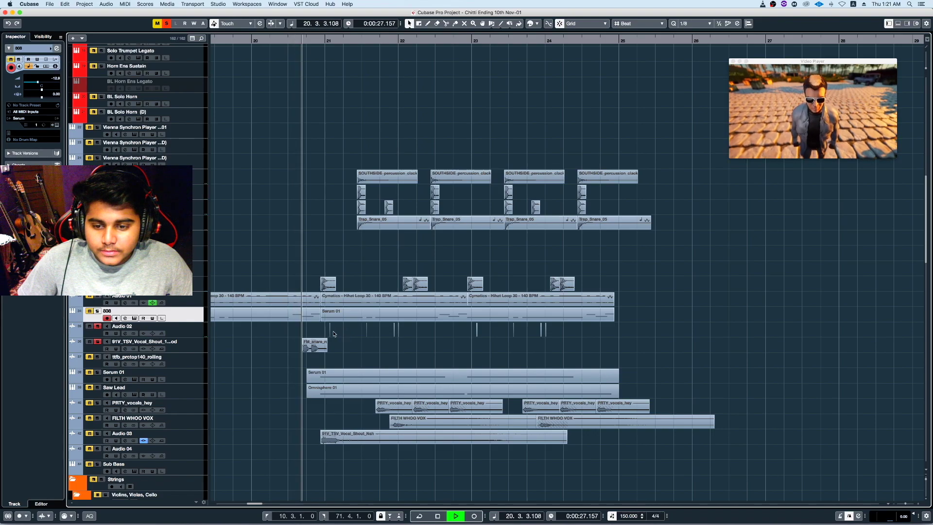
key("h")
key("h")
key("h")
key("h")
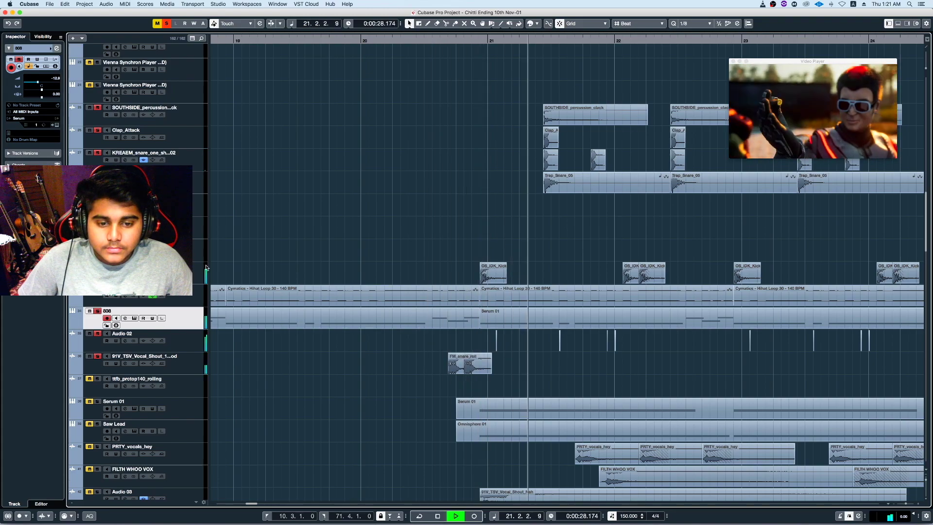
key("shift+g")
key("shift+g")
key("shift+h")
scroll(292, 247, "right", 4)
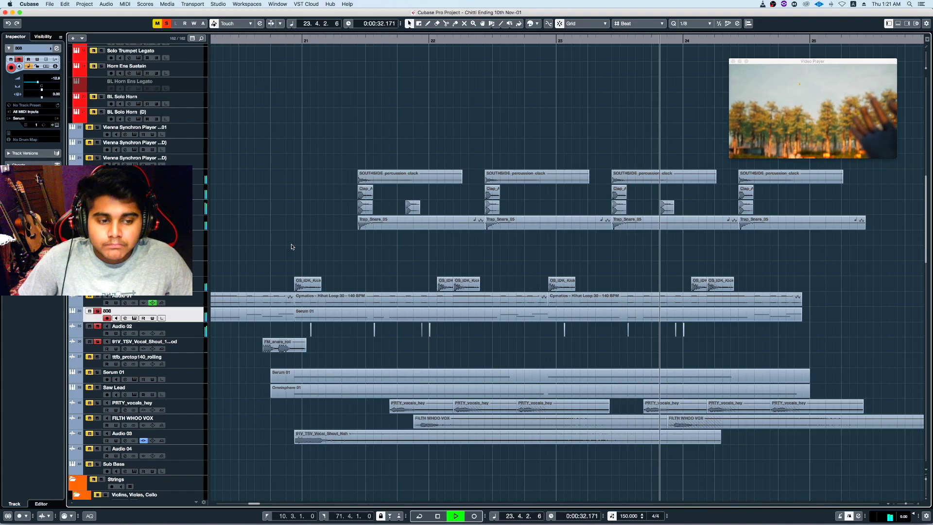
key("space")
key("shift+h")
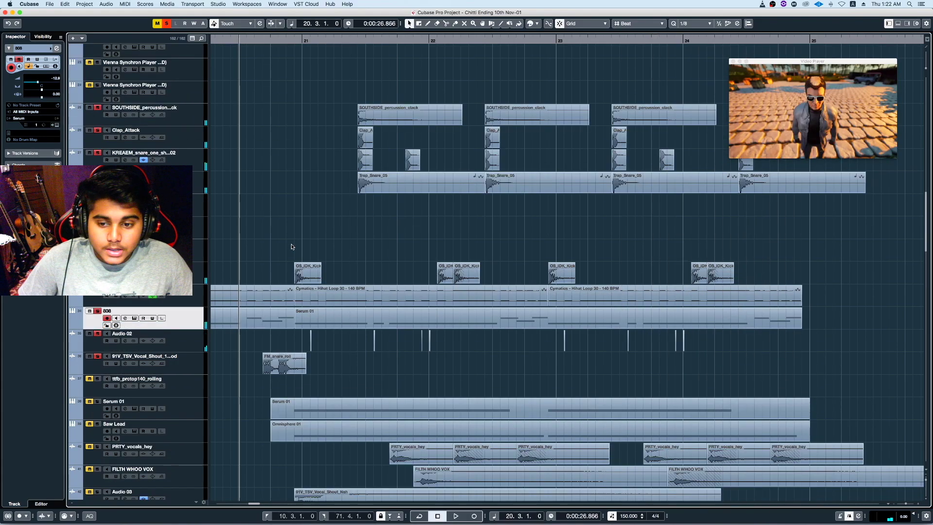
Solo the Saw Lead track and play it from just before bar 21
key("shift+g")
key("shift+h")
key("g")
key("g")
key("g")
key("shift+g")
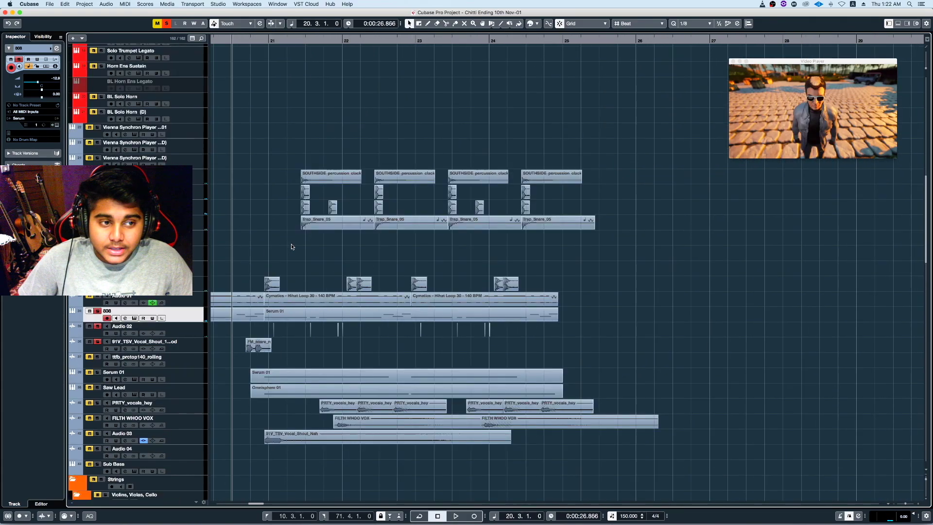
scroll(293, 244, "up", 3)
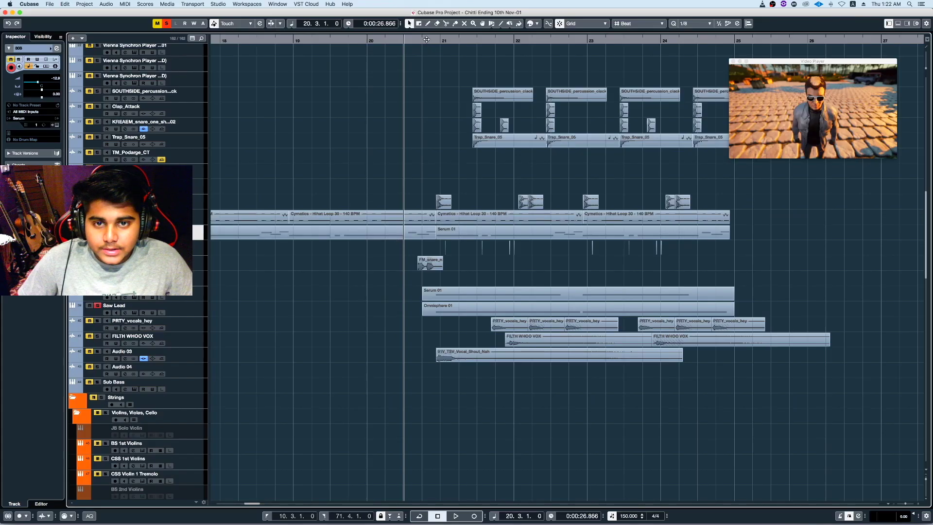
left_click(435, 40)
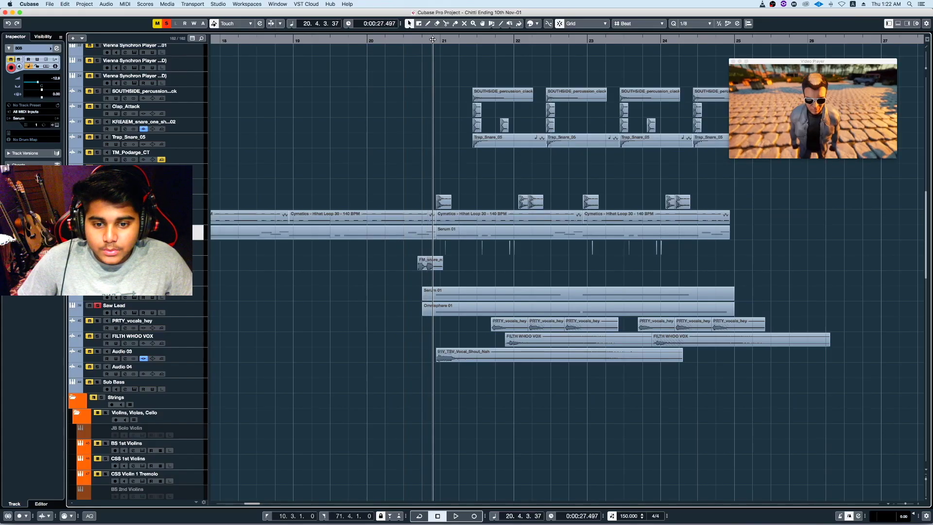
key("space")
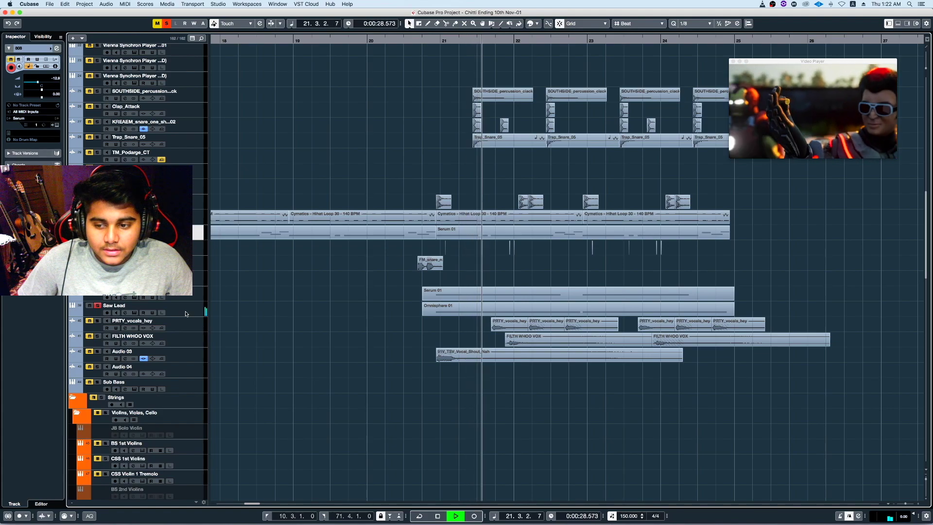
left_click(190, 310)
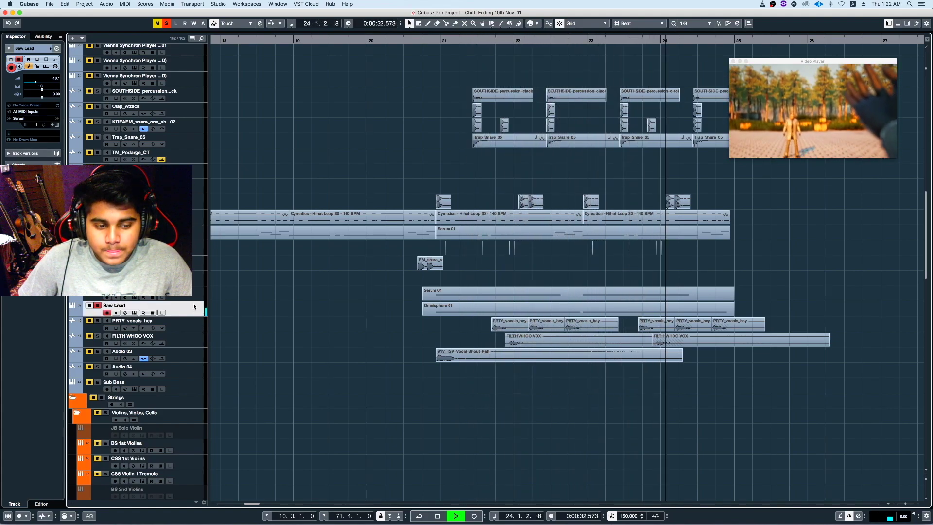
key("space")
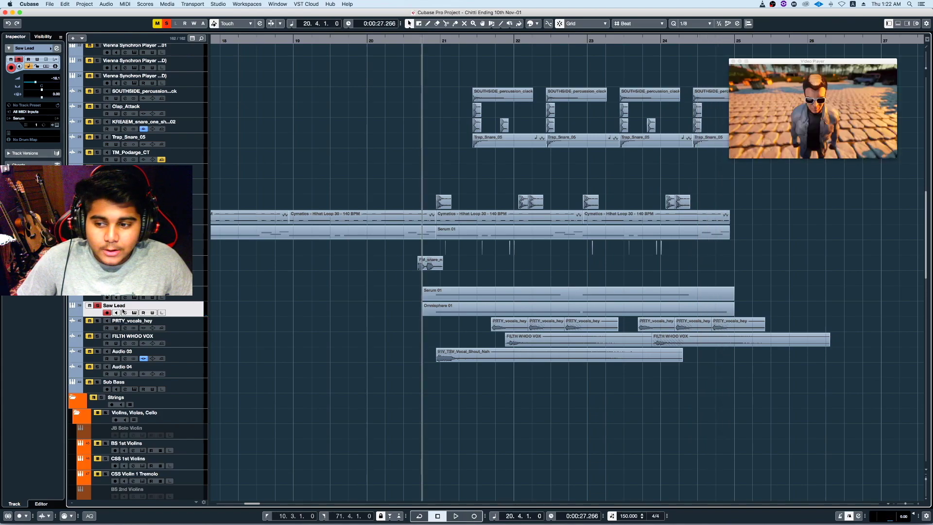
Play Serum 01 without the Saw Lead from bar 20 beat 4, replay both layers together, and clear the solos
key("space")
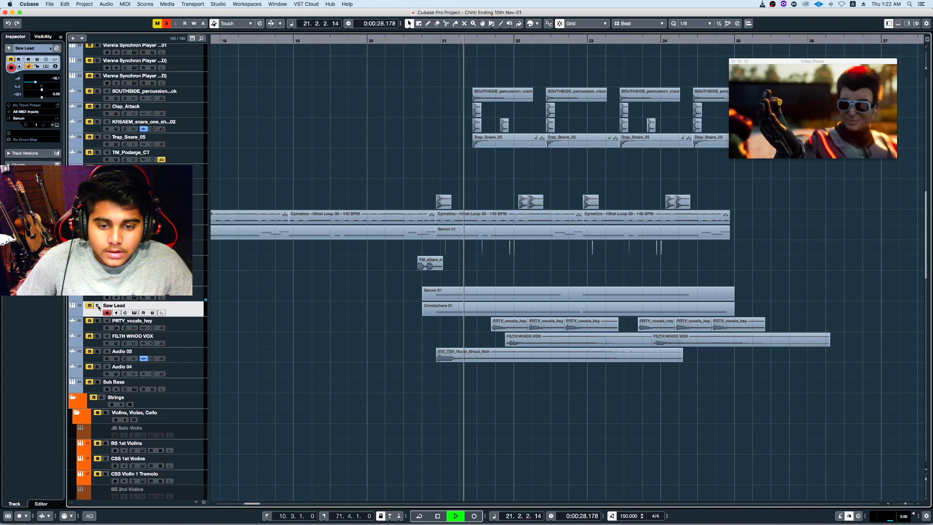
key("space")
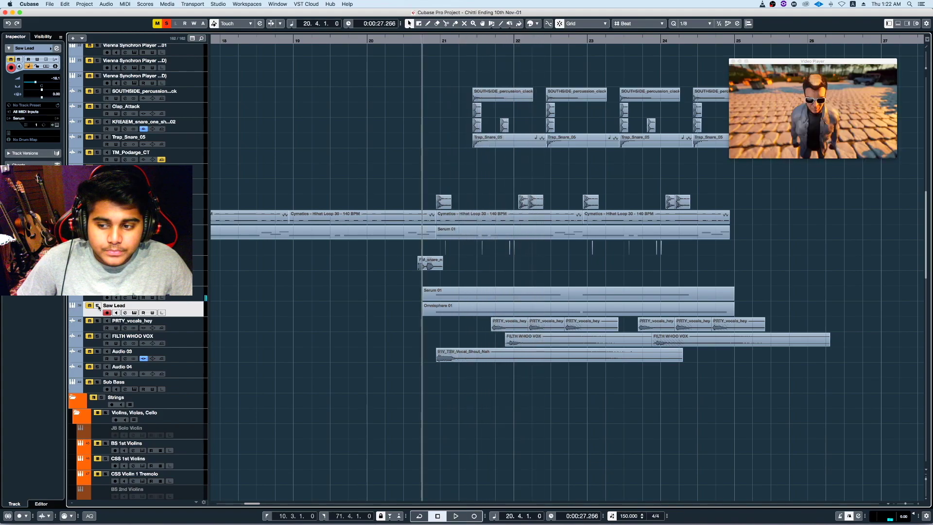
key("space")
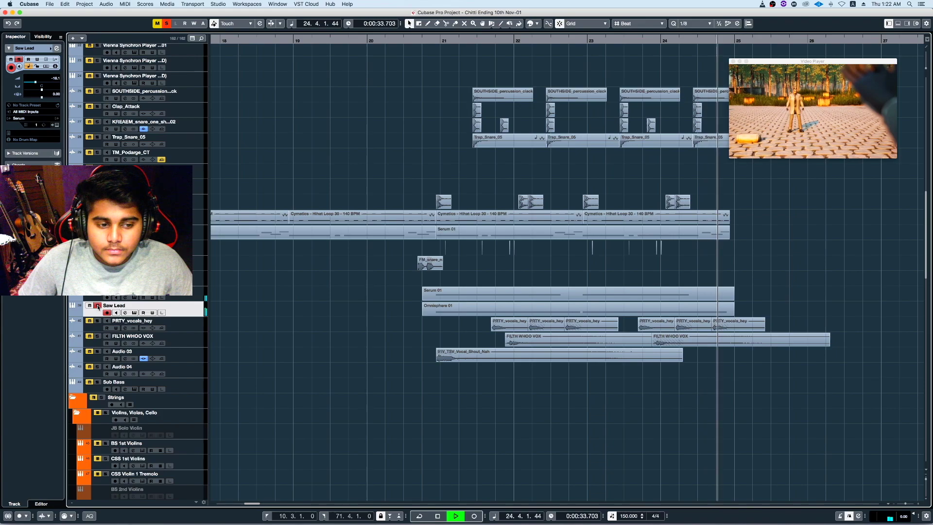
key("space")
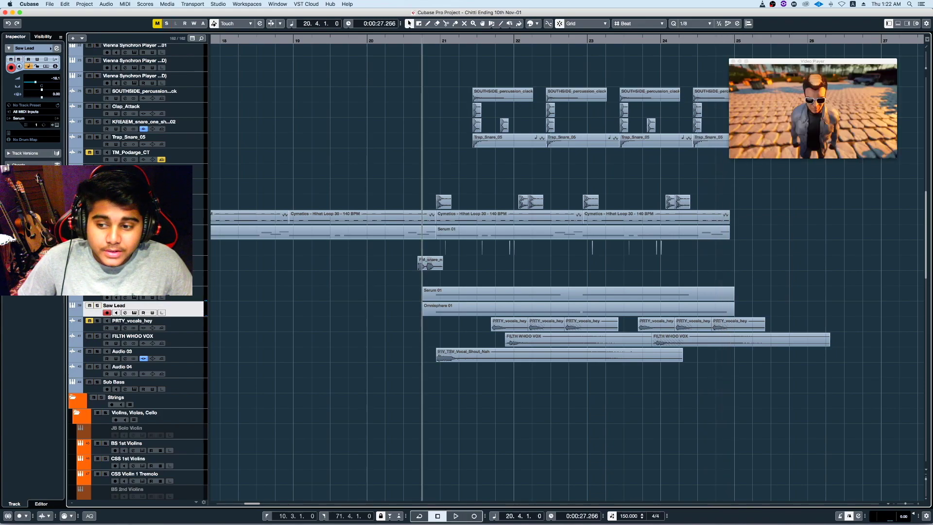
Solo the CBP Low Brass (D) track and play it from just before bar 17
key("h")
key("shift+h")
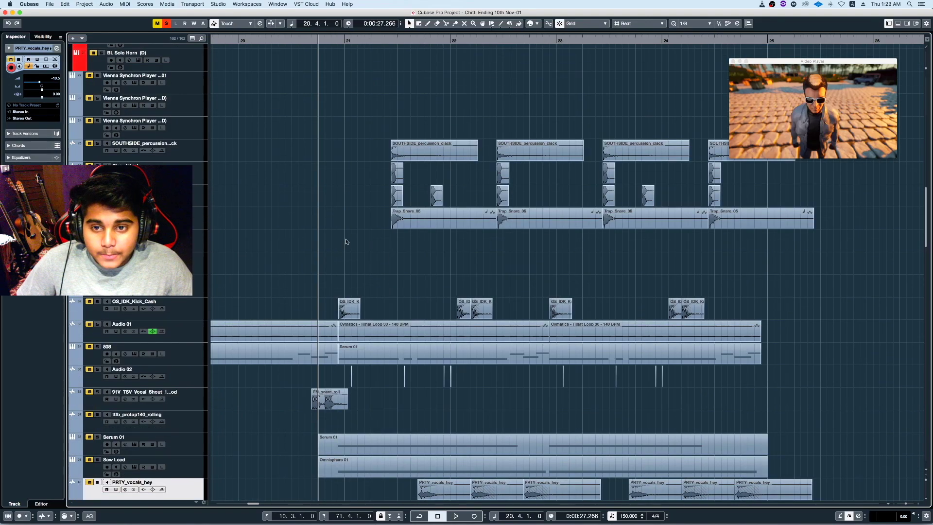
key("shift+g")
scroll(346, 241, "left", 3)
key("g")
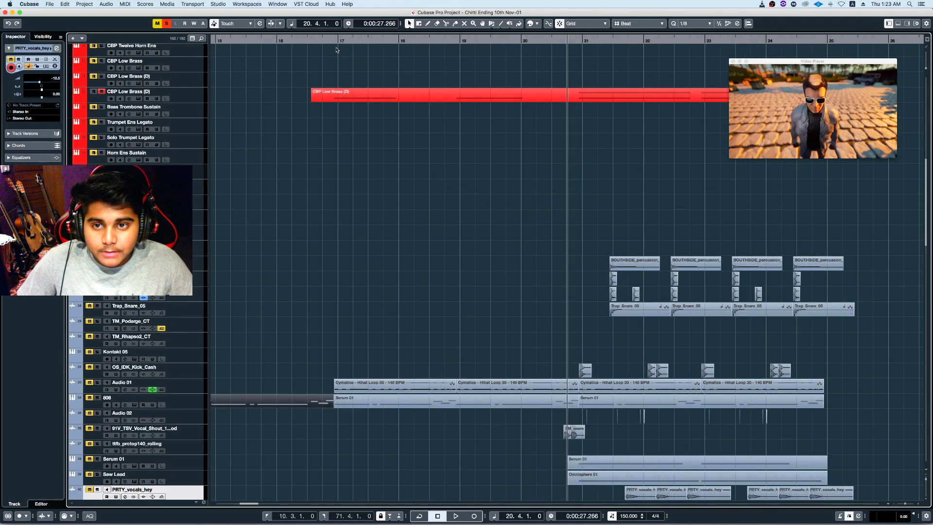
left_click(329, 42)
key("space")
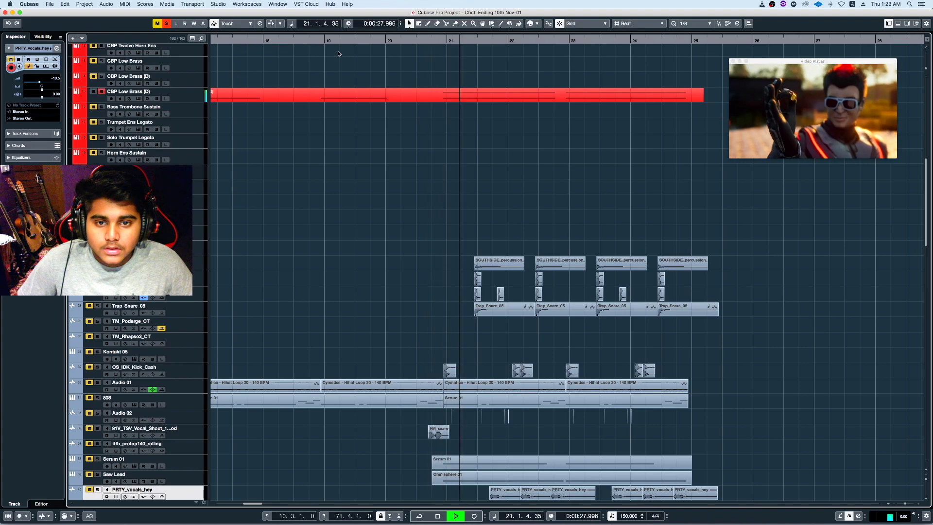
double_click(384, 97)
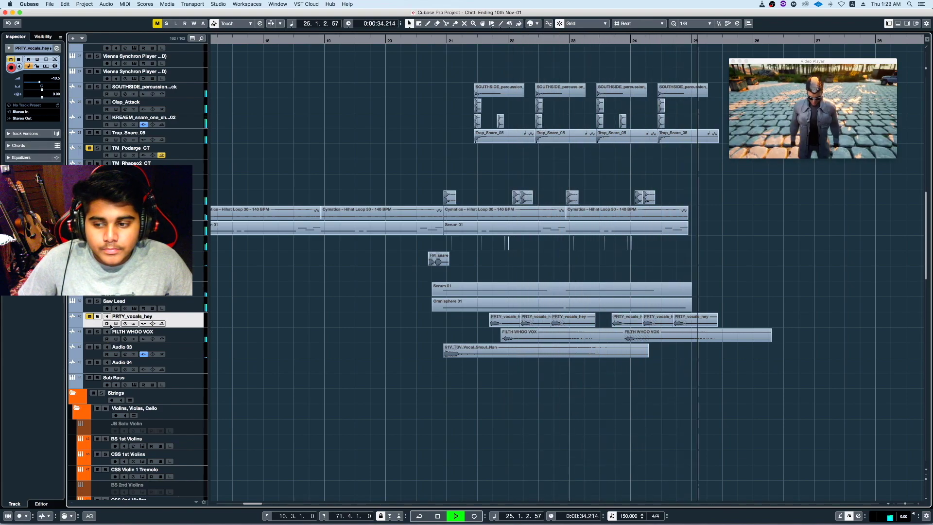
Solo the FILTH WHOO VOX track, play it from bar 21 beat 4, and clear the solo
left_click(97, 331)
key("space")
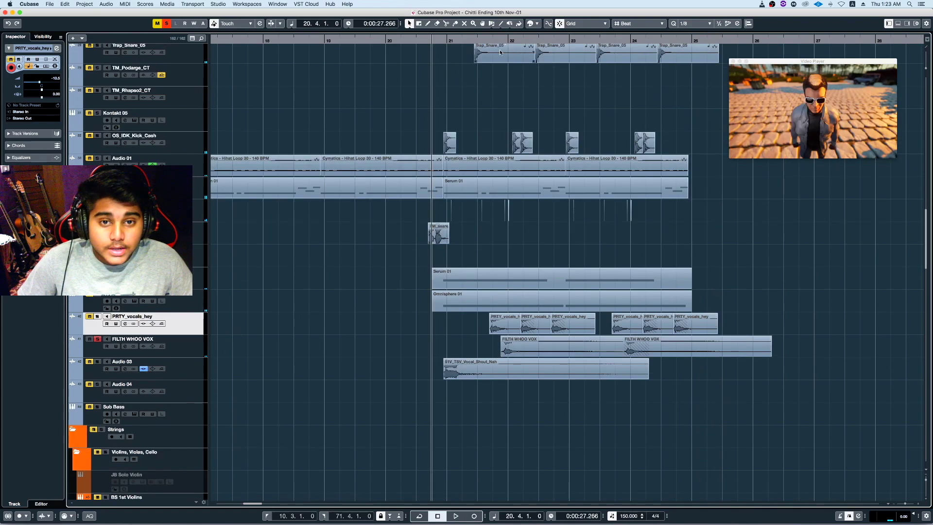
left_click(490, 40)
left_click(198, 345)
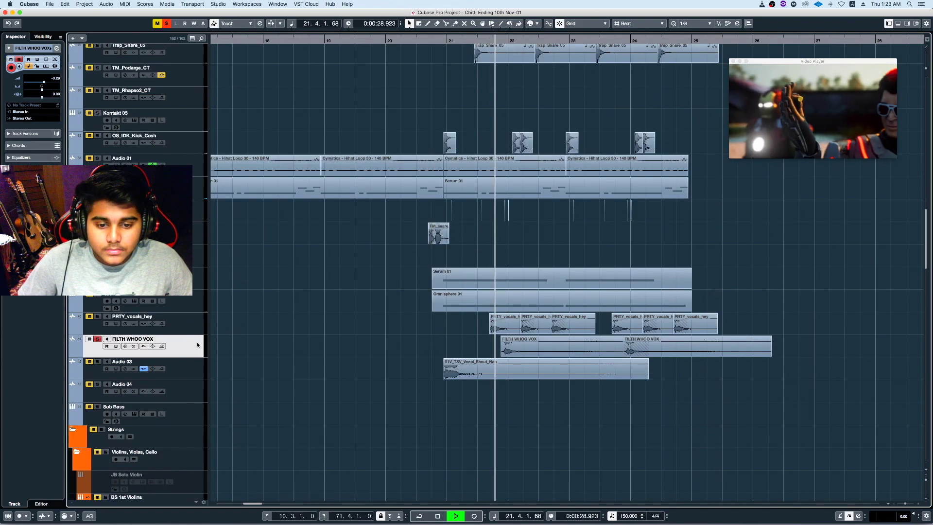
key("space")
key("space")
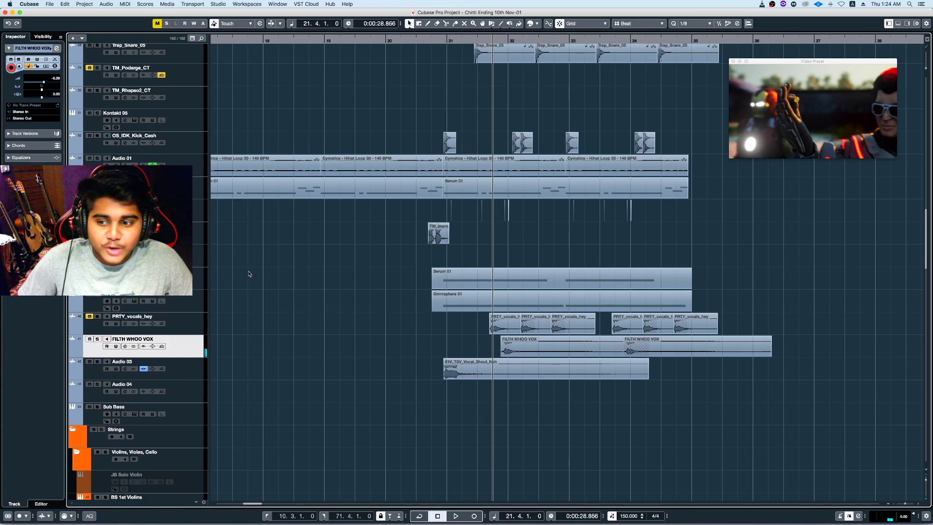
Locate the final orchestral section of the arrangement and play the full mix from bar 45
key("shift+h")
key("shift+g")
key("shift+g")
key("shift+g")
key("shift+h")
key("g")
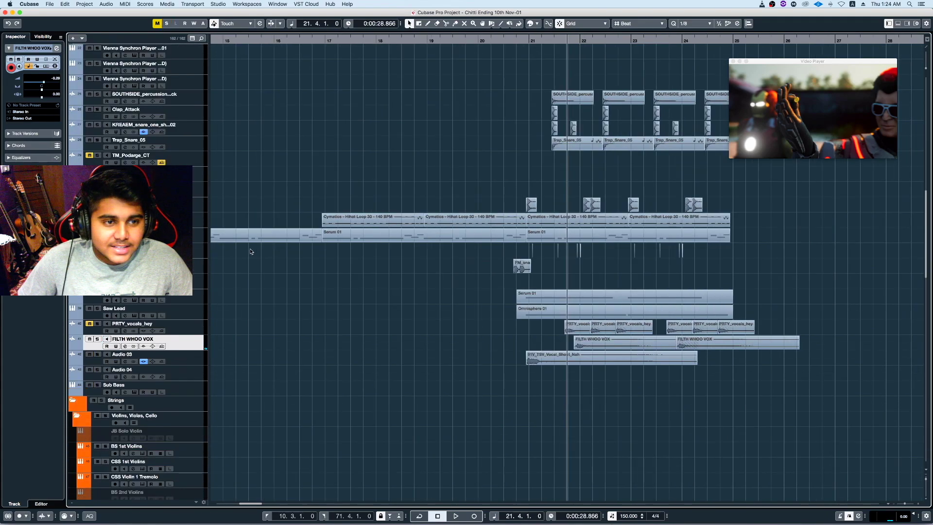
key("shift+g")
key("g")
key("g")
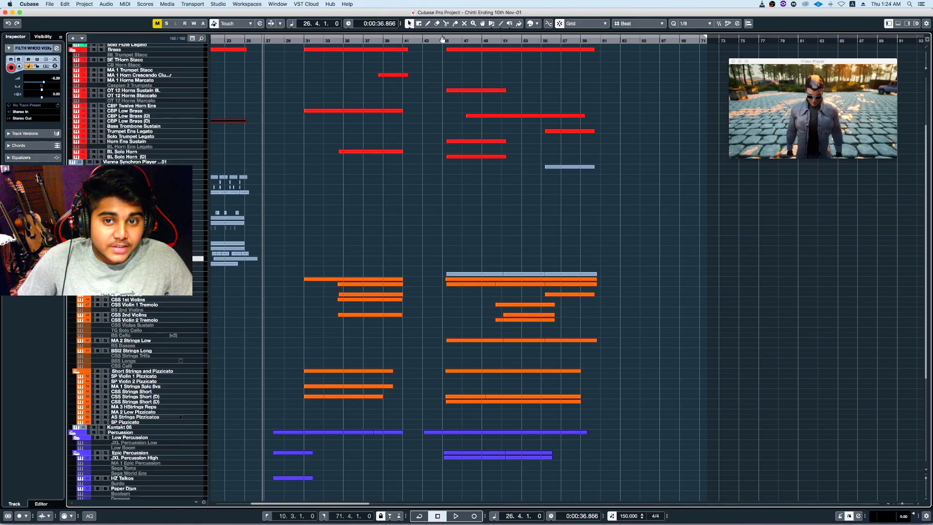
left_click(442, 39)
key("h")
key("h")
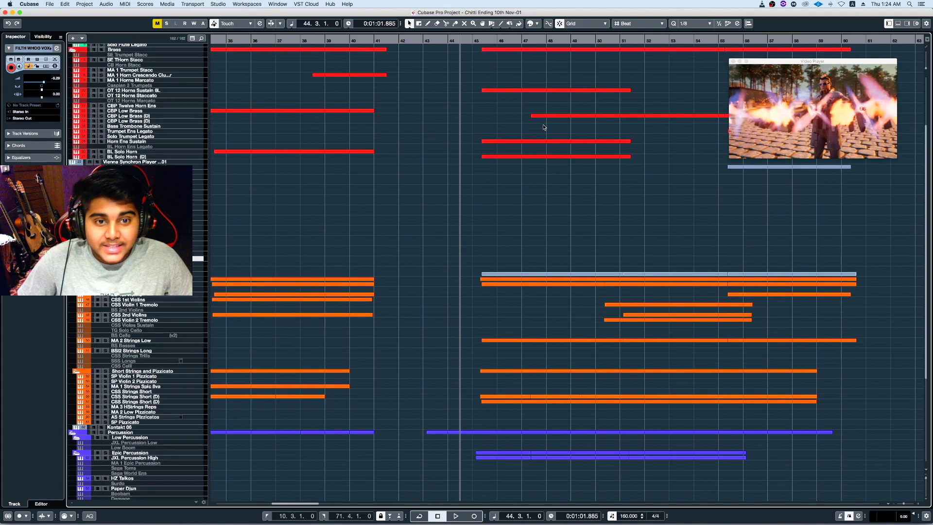
scroll(544, 124, "right", 3)
left_click(402, 41)
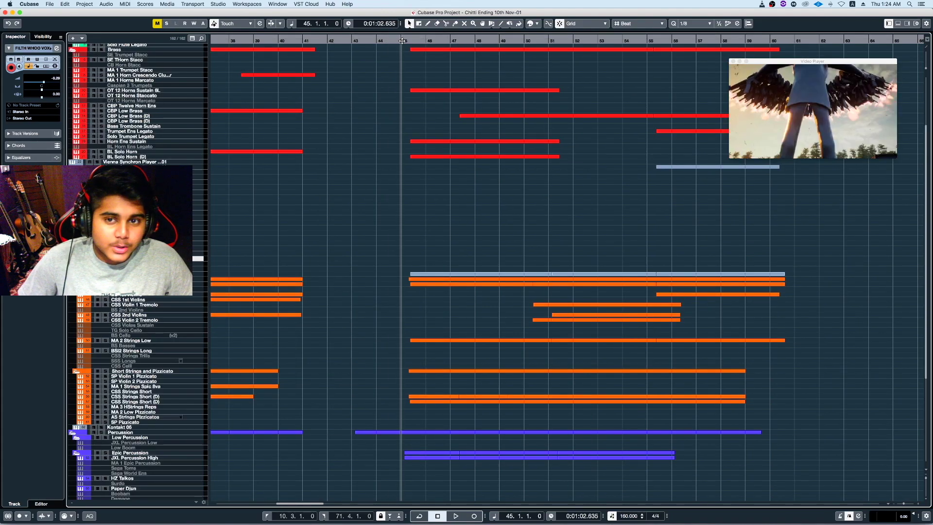
key("space")
scroll(396, 59, "right", 5)
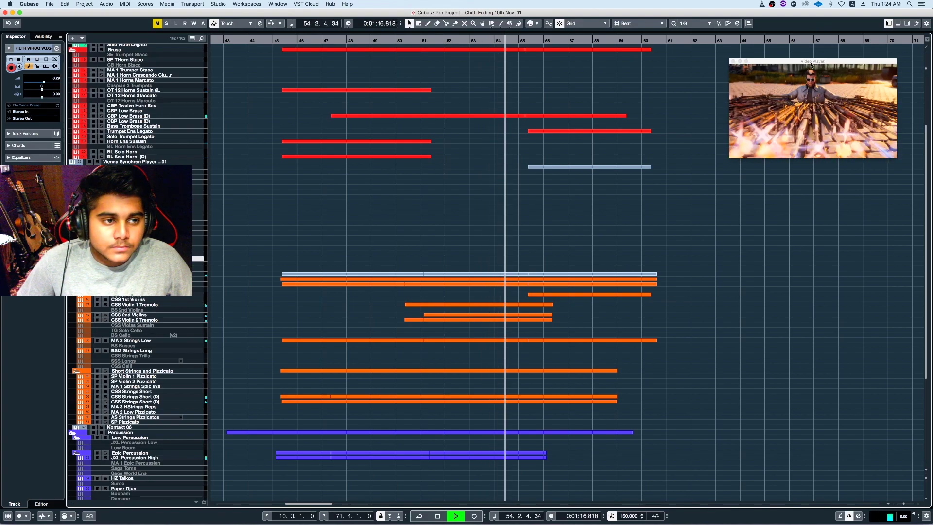
Reposition the Video Player window slightly during playback and stop once the closing title is reached
left_click_drag(811, 65, 805, 68)
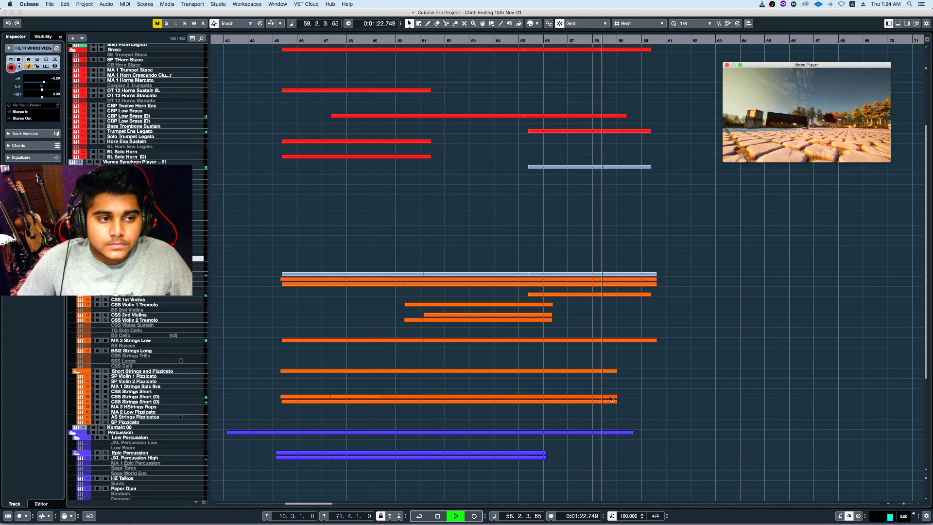
left_click(414, 353)
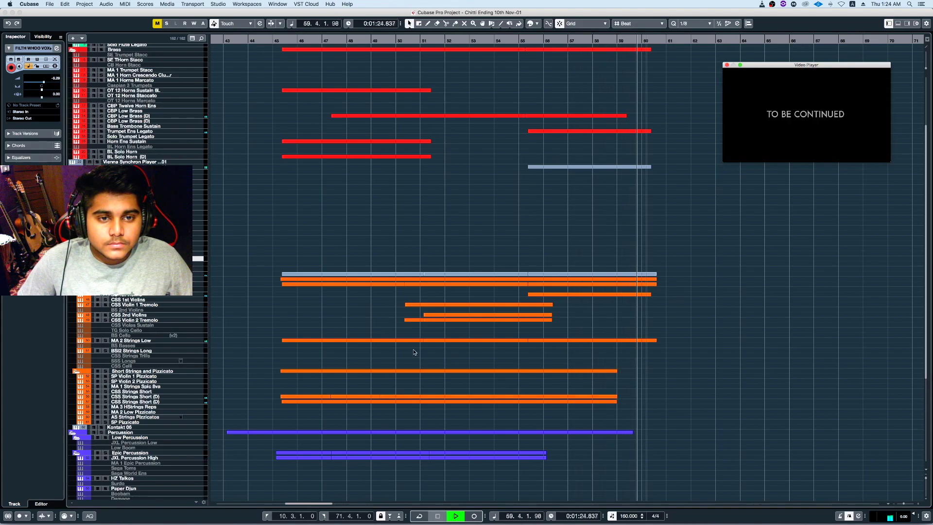
key("space")
Locate the short strings section, solo the CSS Strings Short (D) tracks, and play them from bar 45
key("shift+h")
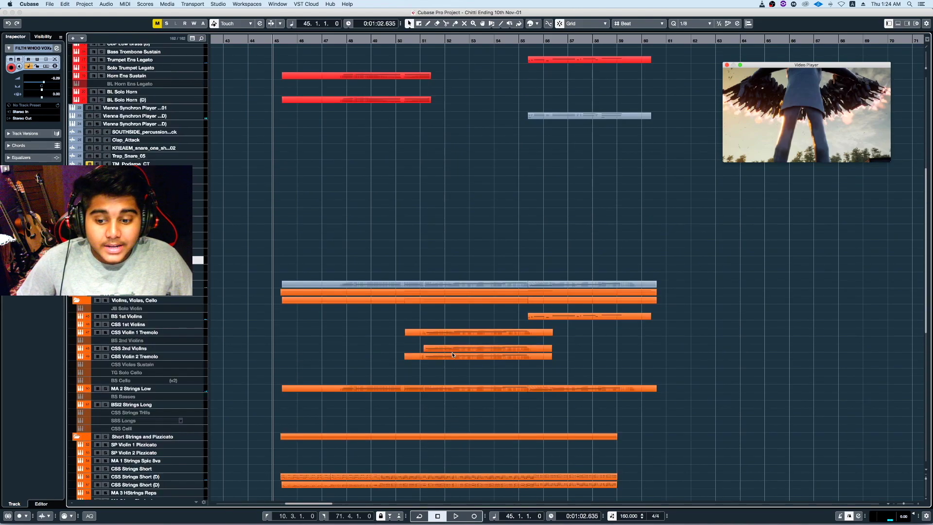
key("shift+g")
key("shift+h")
scroll(341, 279, "up", 12)
scroll(340, 281, "down", 11)
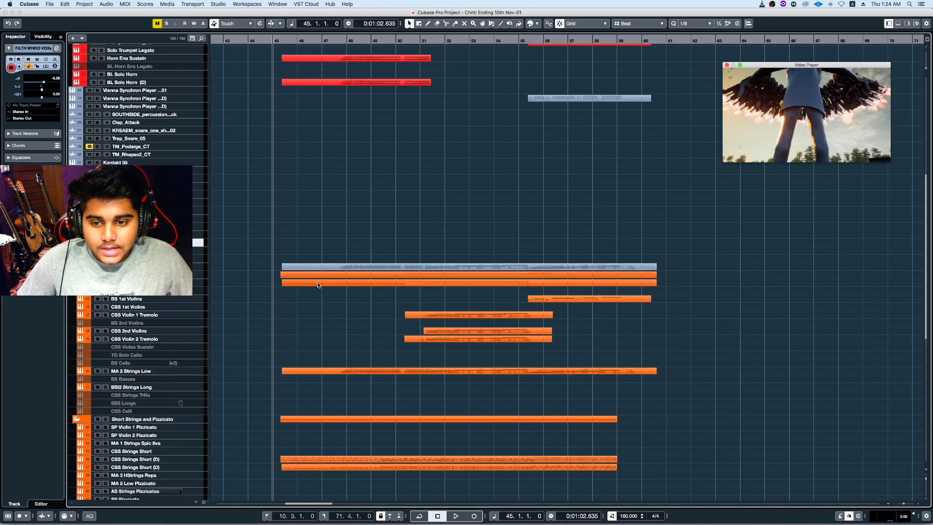
key("shift+h")
scroll(318, 285, "down", 10)
key("h")
key("shift+h")
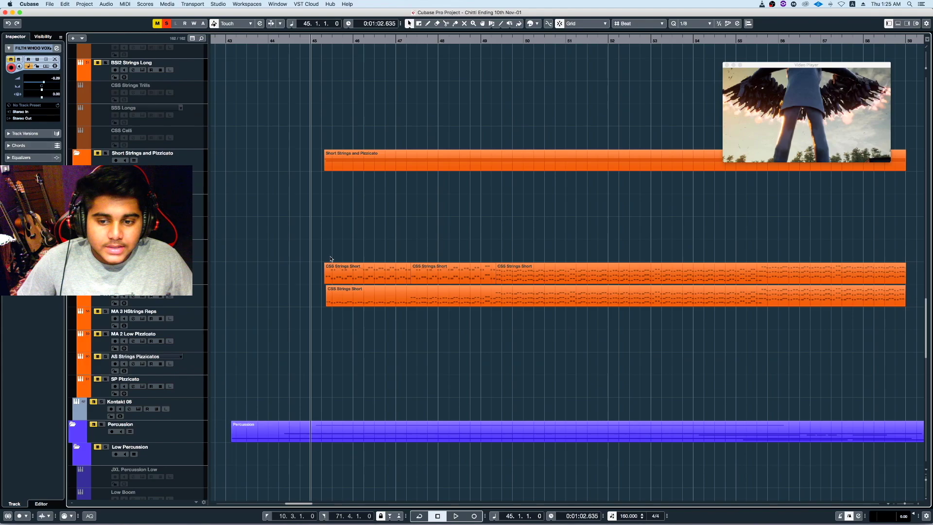
key("space")
Open the first CSS Strings Short part in the note editor, examine its note pattern up close, and stop playback
double_click(384, 276)
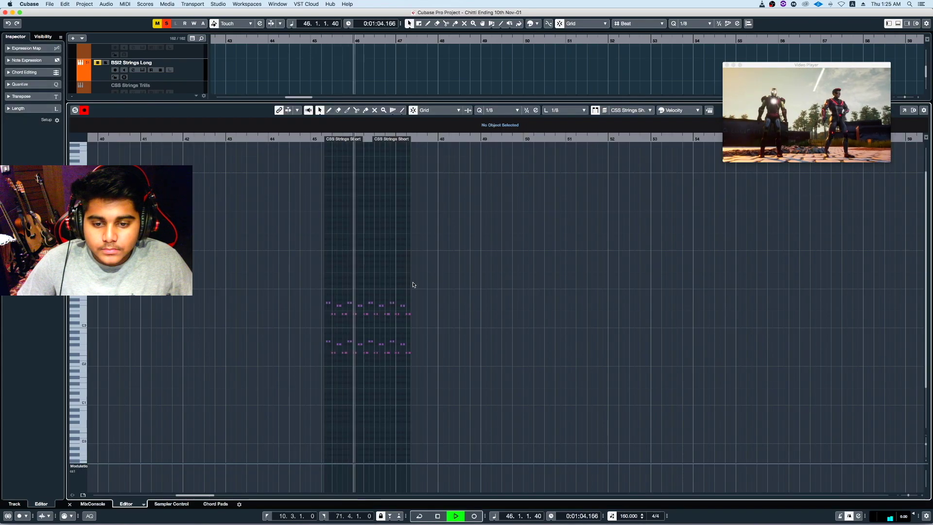
key("h")
key("h")
key("h")
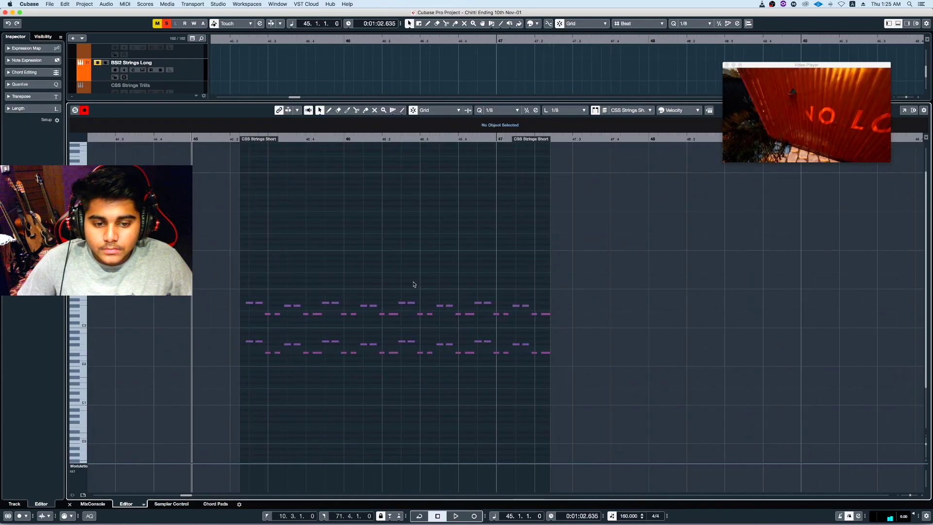
key("space")
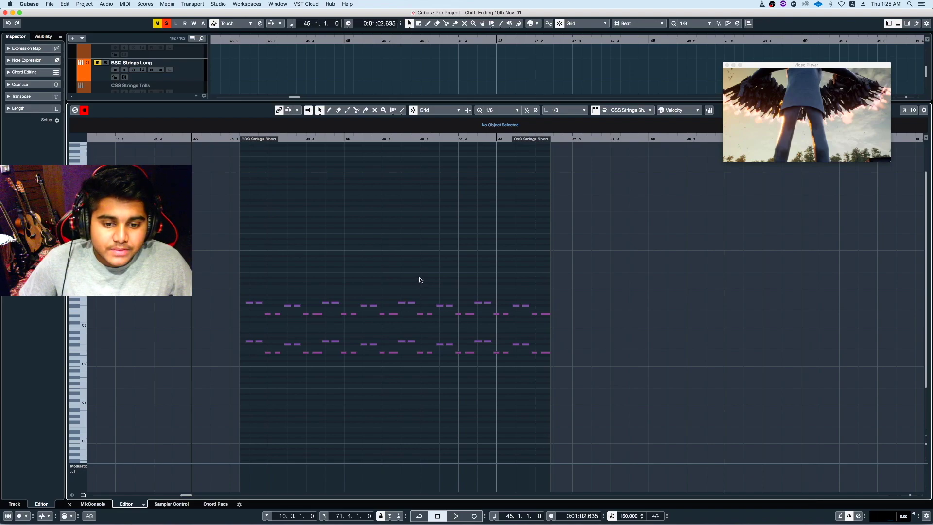
Close the note editor and examine the full CSS Strings Short passage from bar 45 in the arrangement
key("Return")
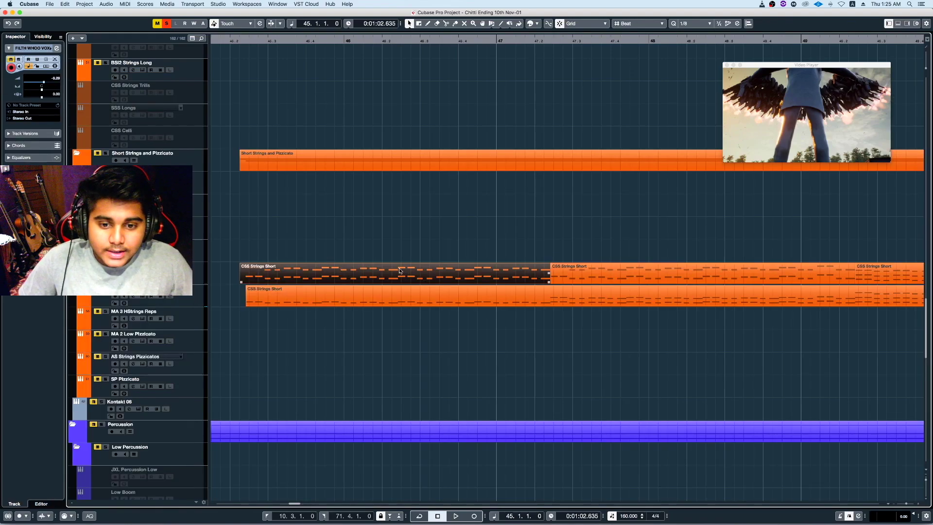
key("g")
scroll(512, 139, "down", 2)
scroll(486, 131, "up", 2)
scroll(486, 131, "right", 2)
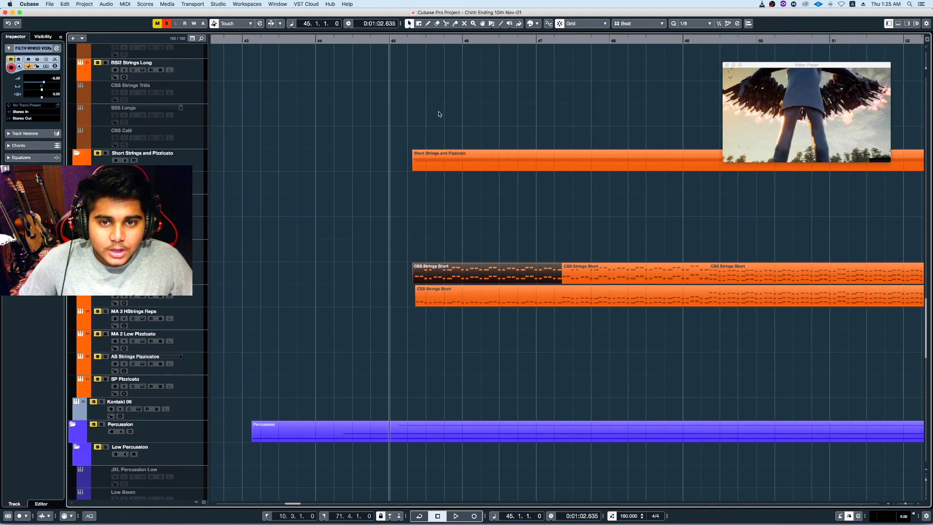
left_click(382, 40)
left_click_drag(381, 40, 393, 55)
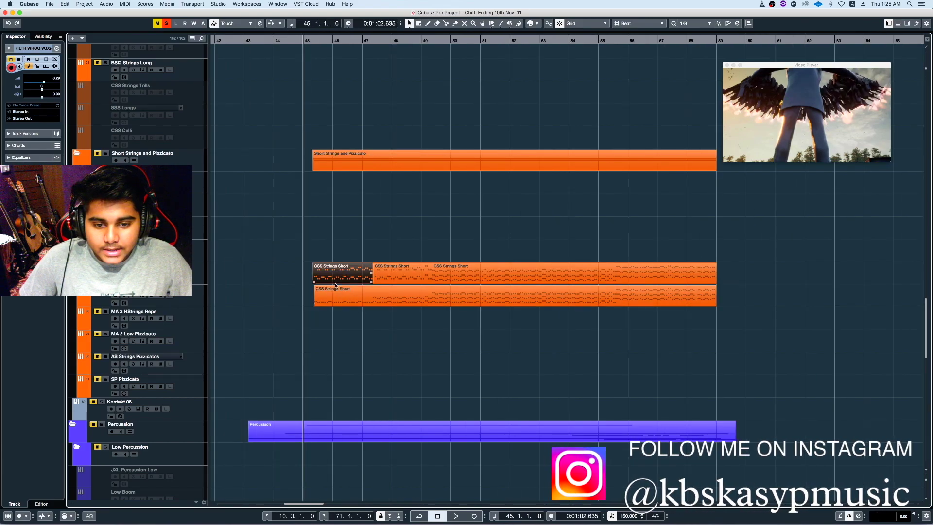
left_click(375, 273)
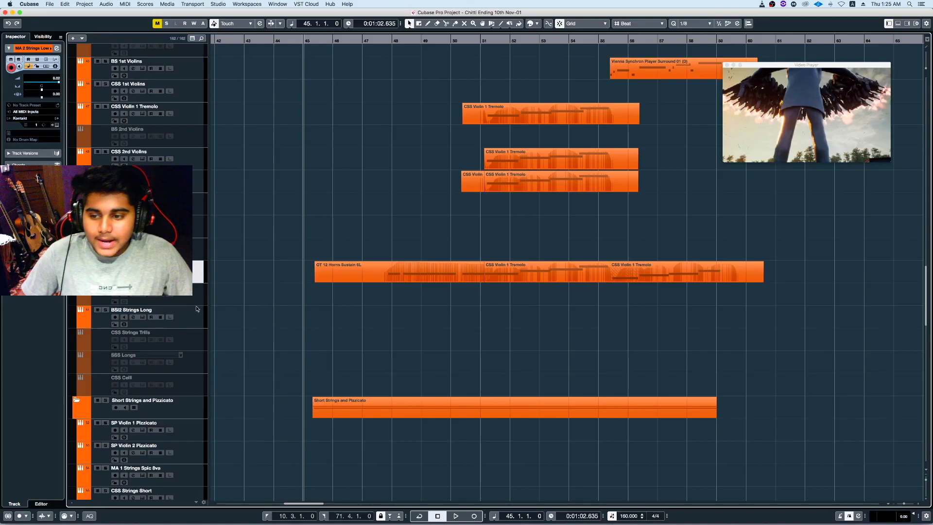
Solo the brass tracks and play them from bar 47 beat 3
scroll(231, 264, "up", 10)
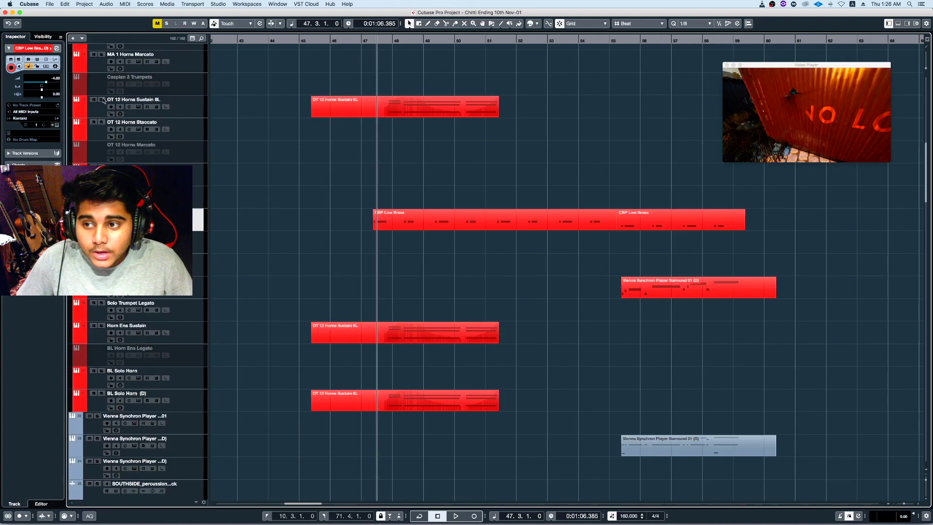
scroll(107, 103, "up", 4)
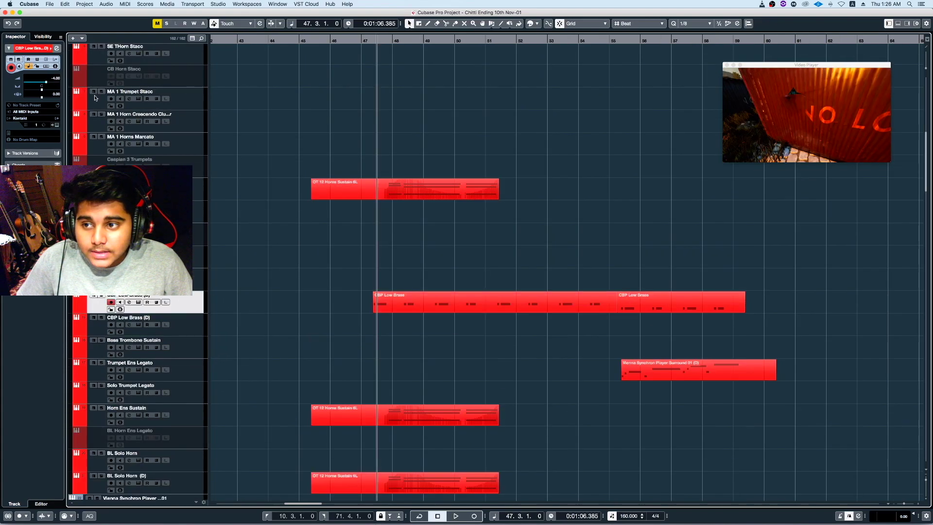
key("space")
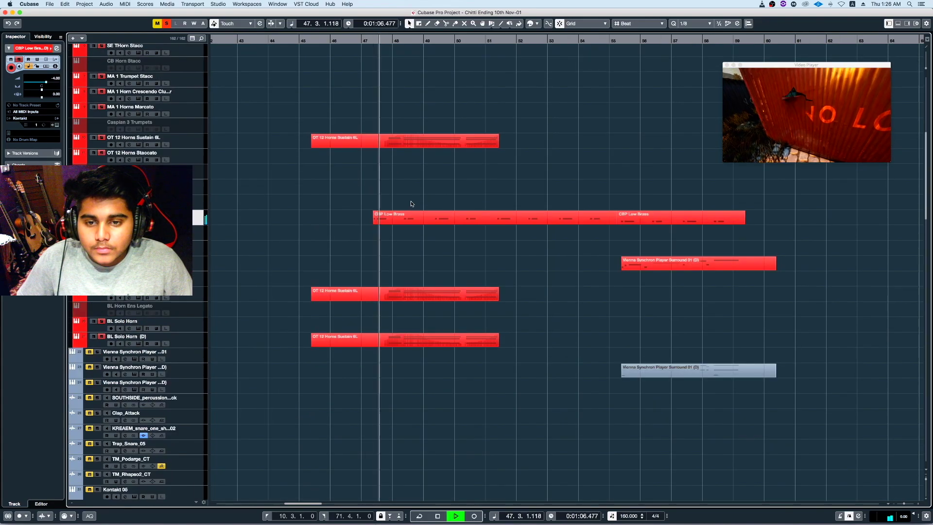
key("shift+h")
key("shift+g")
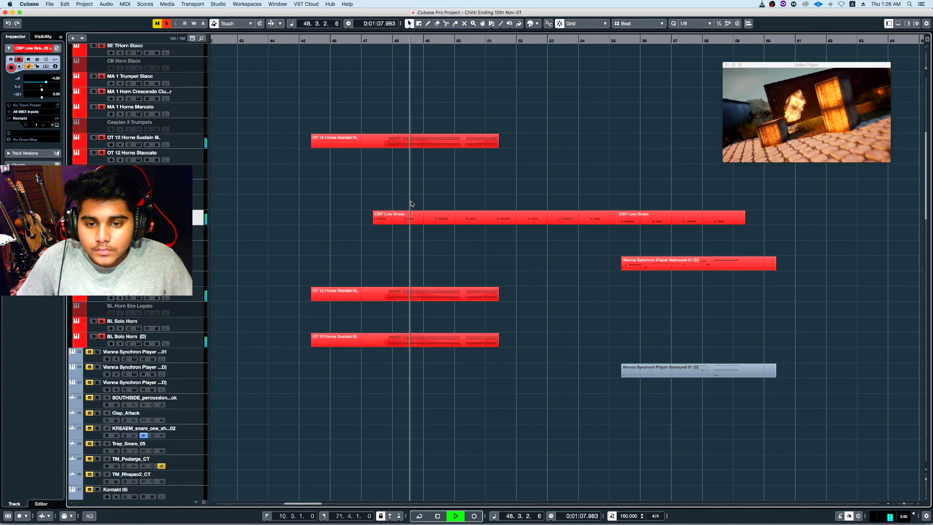
key("shift+h")
key("shift+g")
key("h")
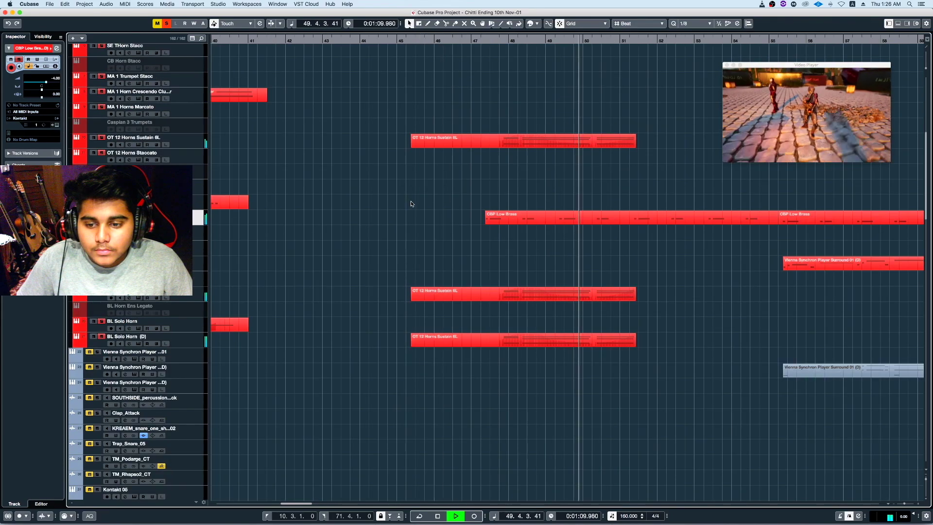
scroll(411, 201, "right", 3)
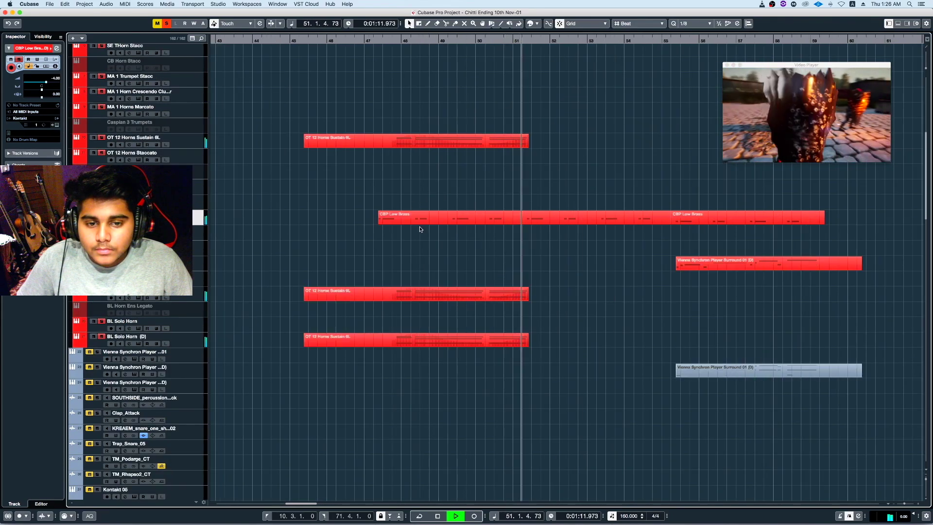
Select the three OT 12 Horns Sustain 6L parts, view their notes and modulation in the editor during playback, and close the editor
key("space")
left_click_drag(541, 371, 457, 287)
key("Return")
key("space")
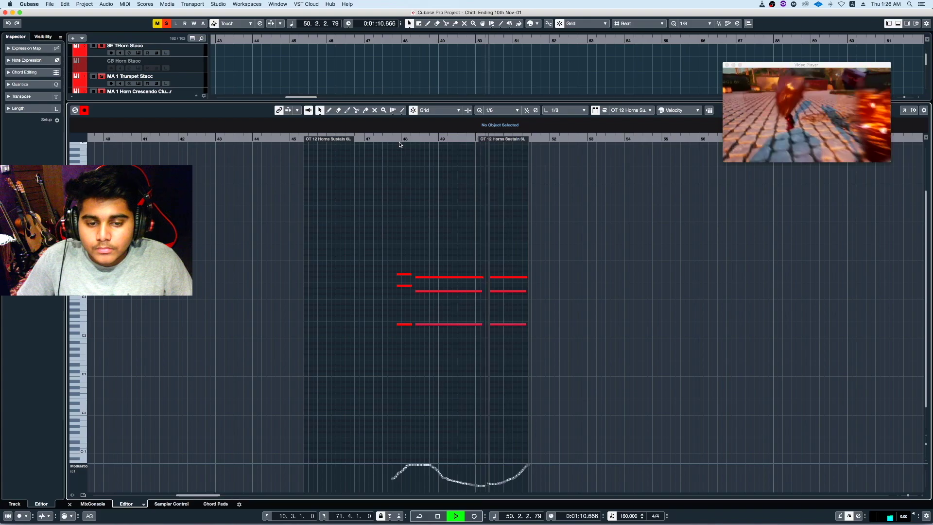
key("space")
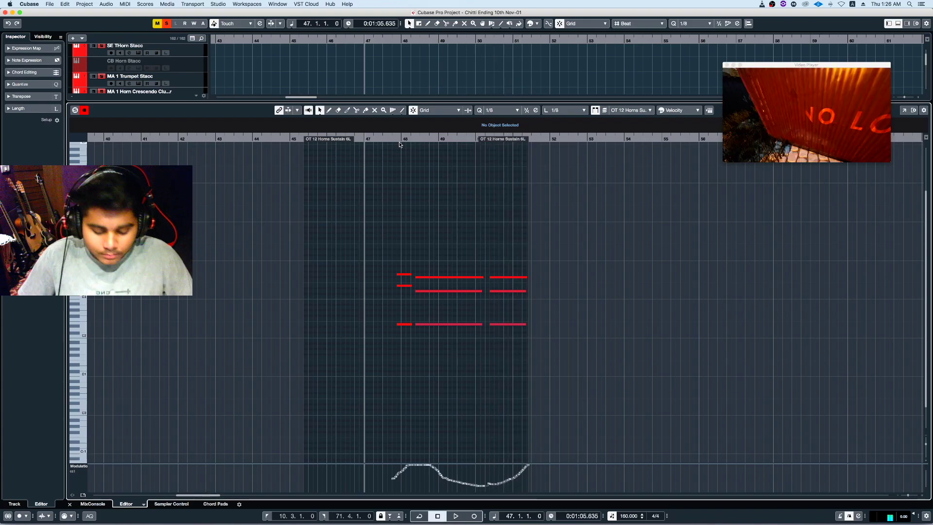
key("Return")
Clear the brass solo and select the OT 12 Horns Sustain 6L, Horn Ens Sustain and BL Solo Horn (D) tracks in turn
key("shift+g")
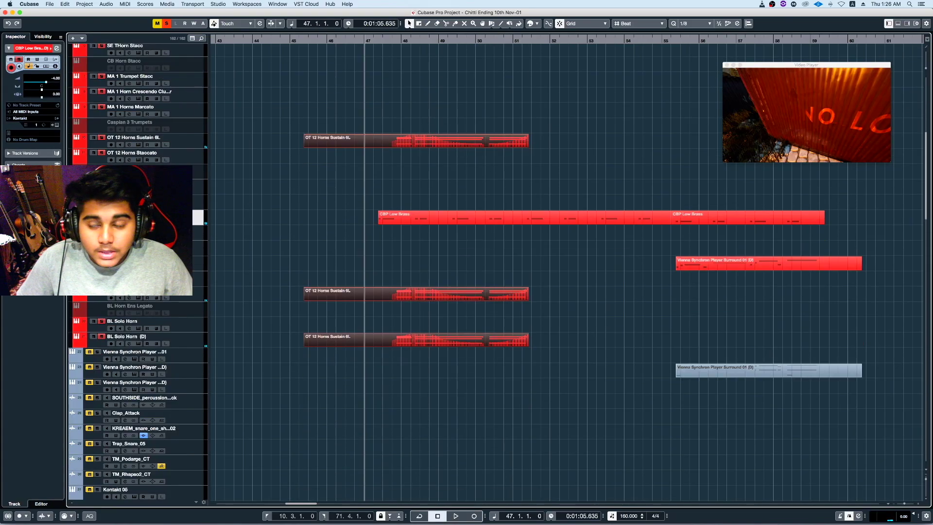
scroll(408, 220, "down", 2)
key("s")
left_click(346, 225)
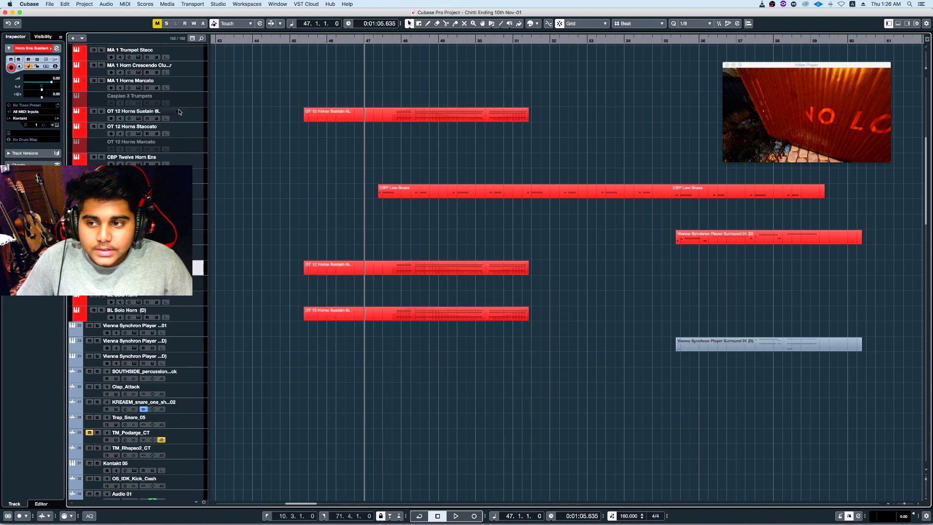
left_click(192, 118)
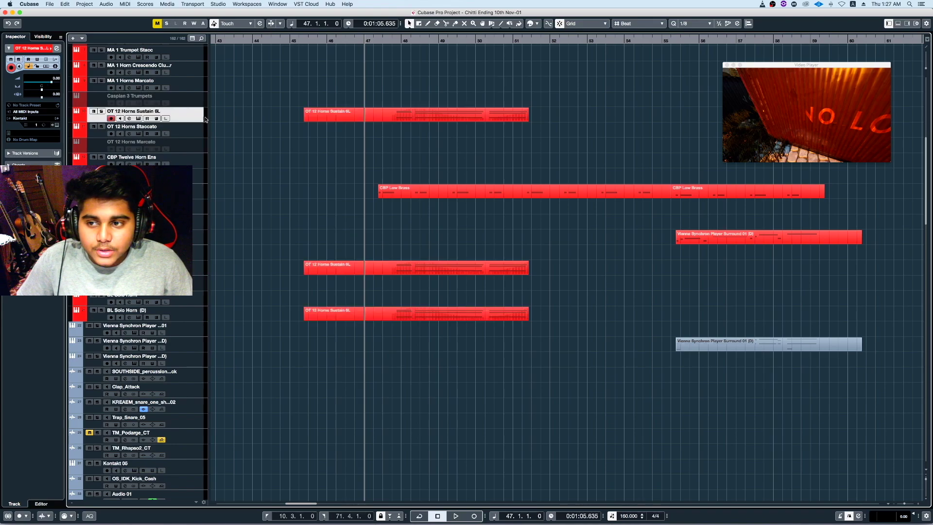
left_click(194, 267)
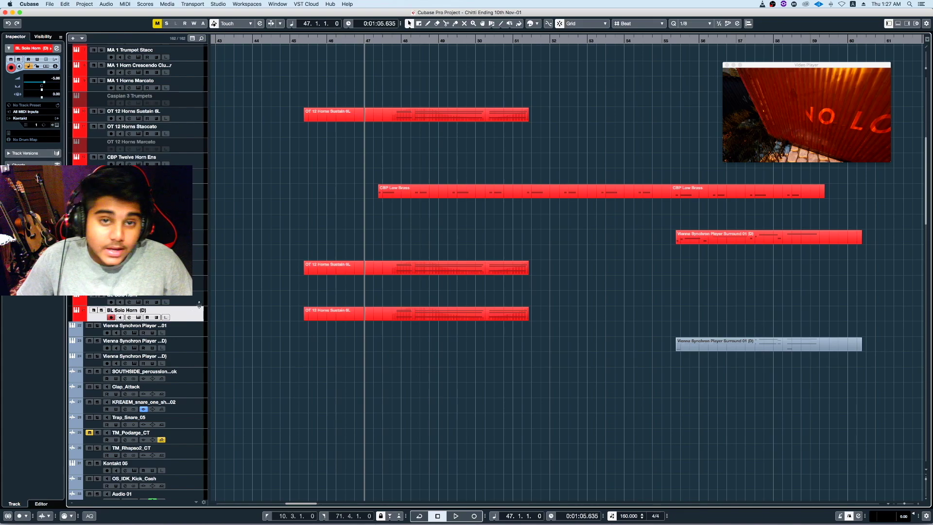
key("shift+h")
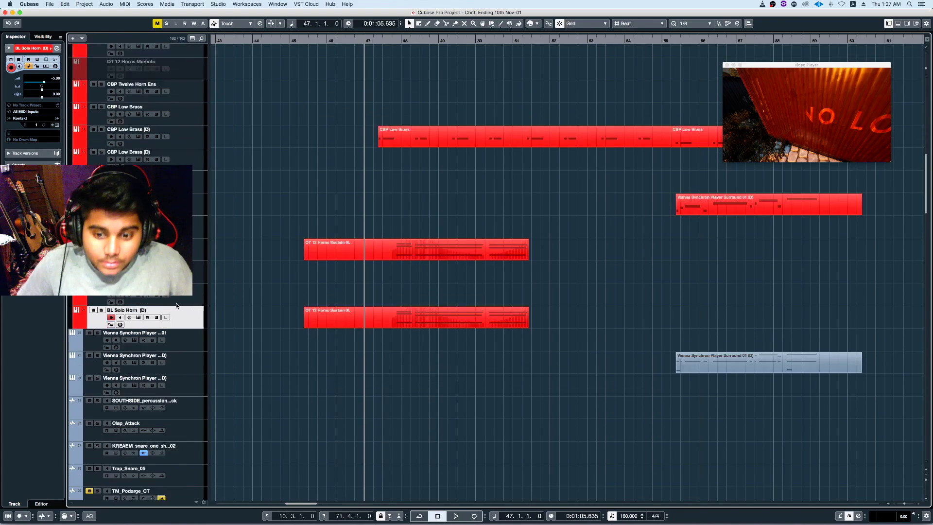
key("shift+g")
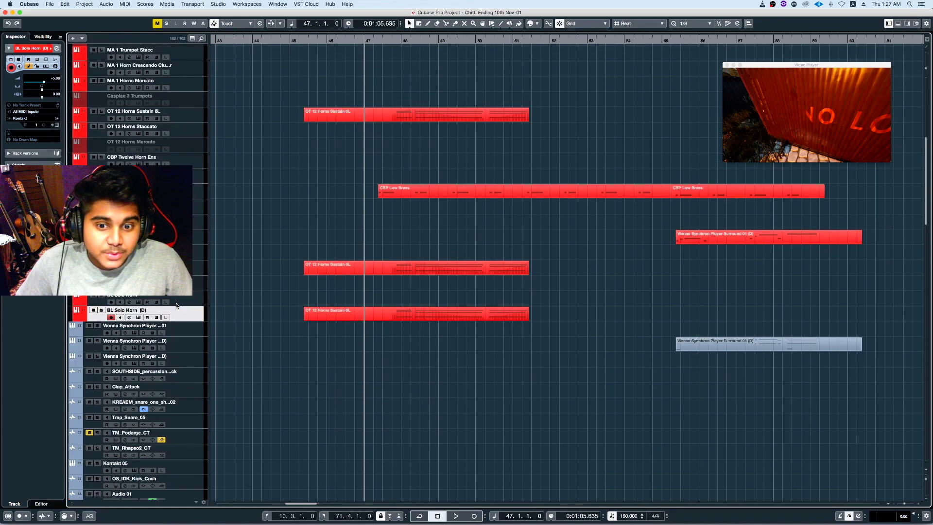
key("h")
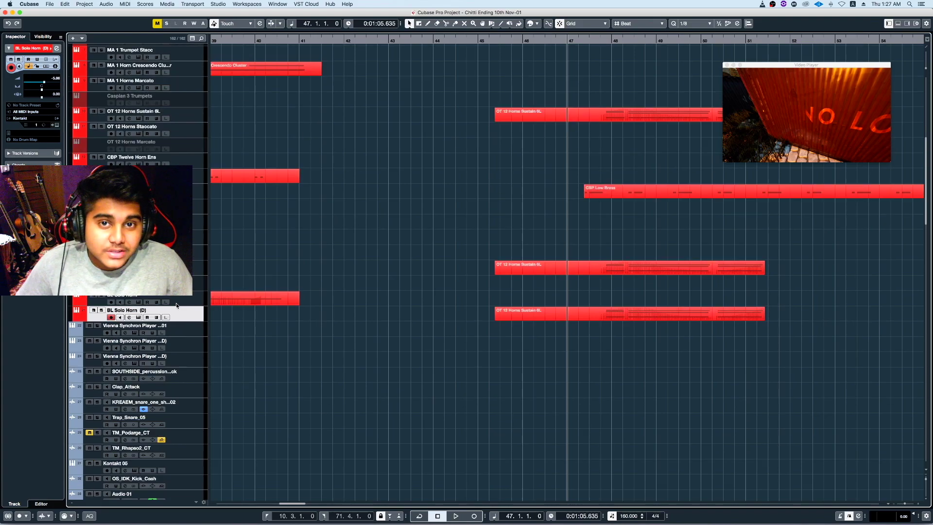
scroll(287, 288, "right", 5)
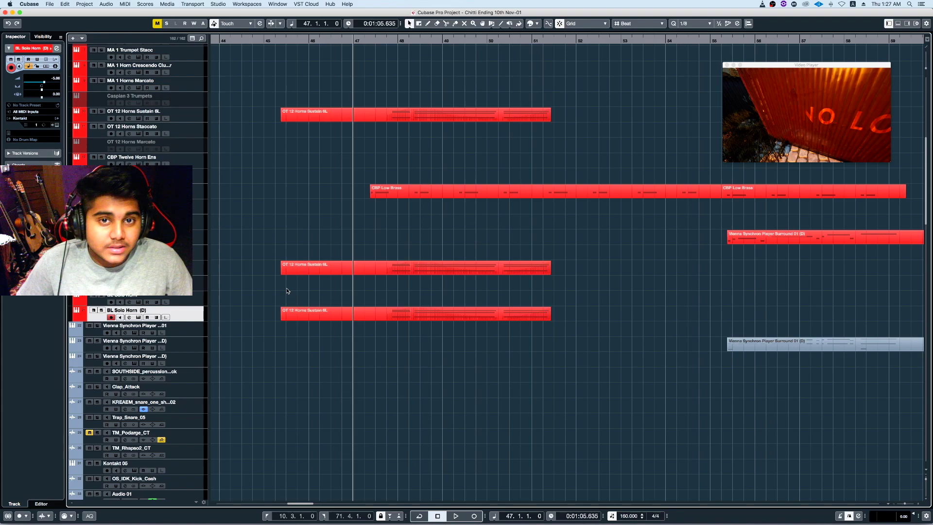
key("shift+h")
key("shift+g")
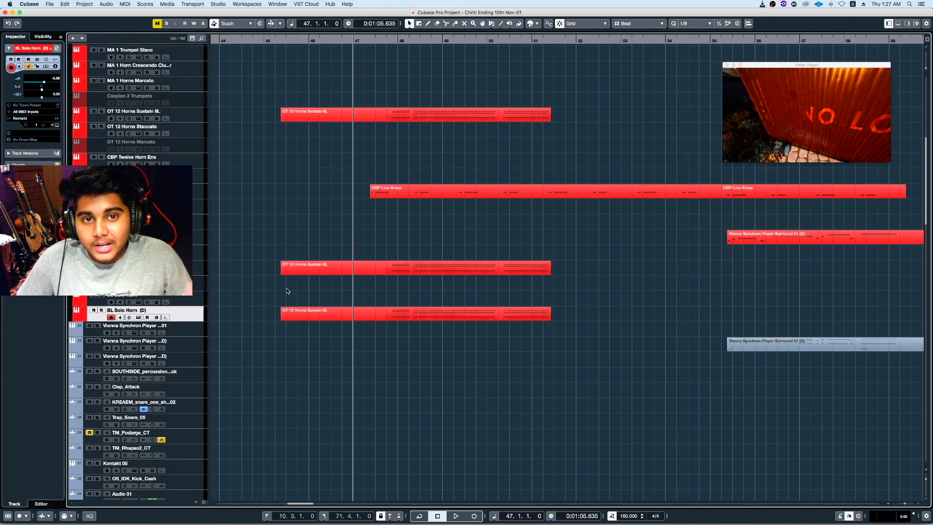
key("shift+h")
key("shift+g")
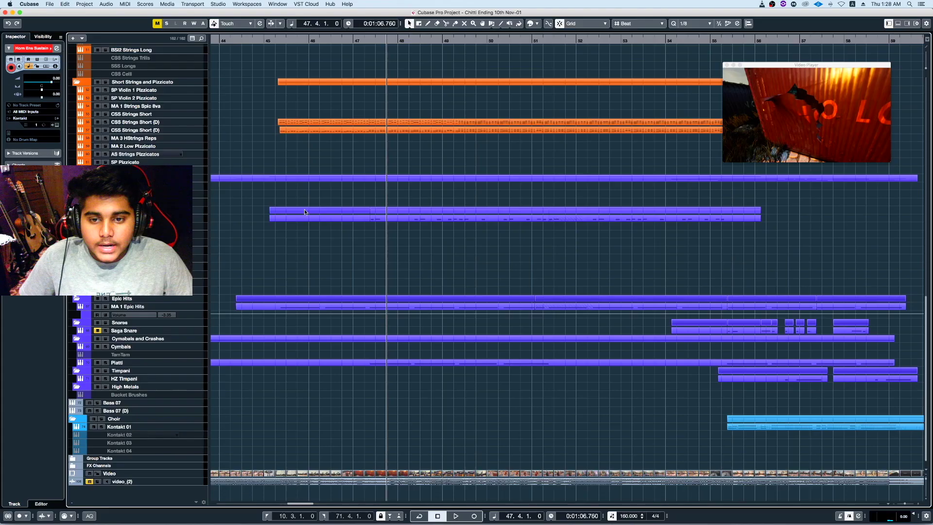
Locate the percussion section, solo the MA 1 Epic Hits track, and play it from bar 45 beat 2
scroll(259, 274, "down", 10)
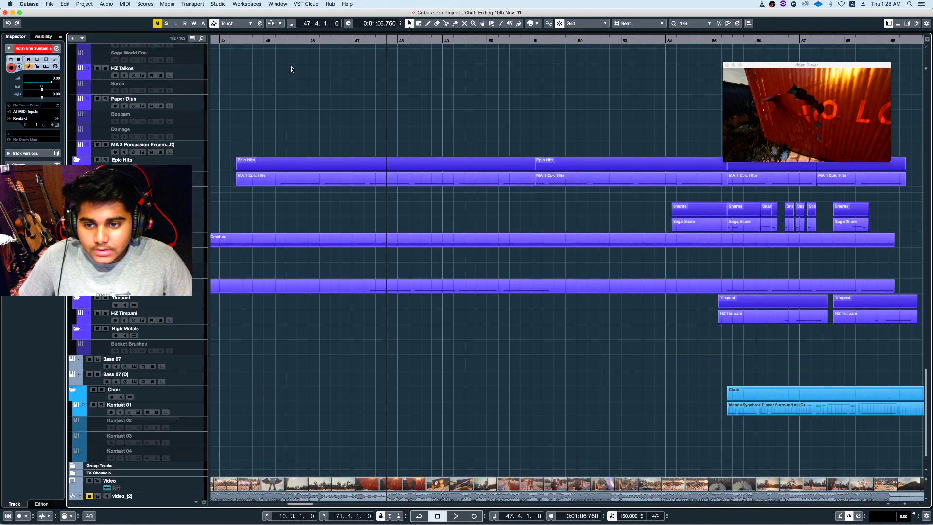
left_click(278, 40)
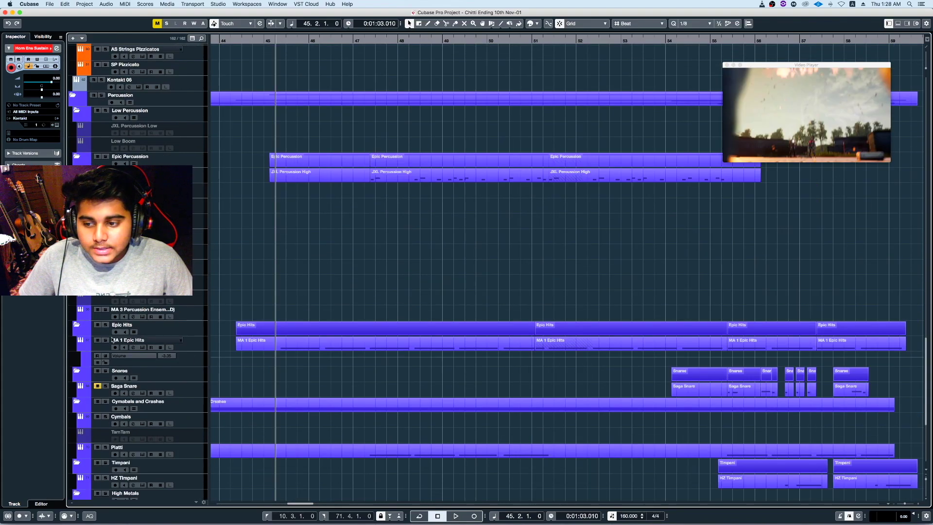
left_click(105, 339)
key("space")
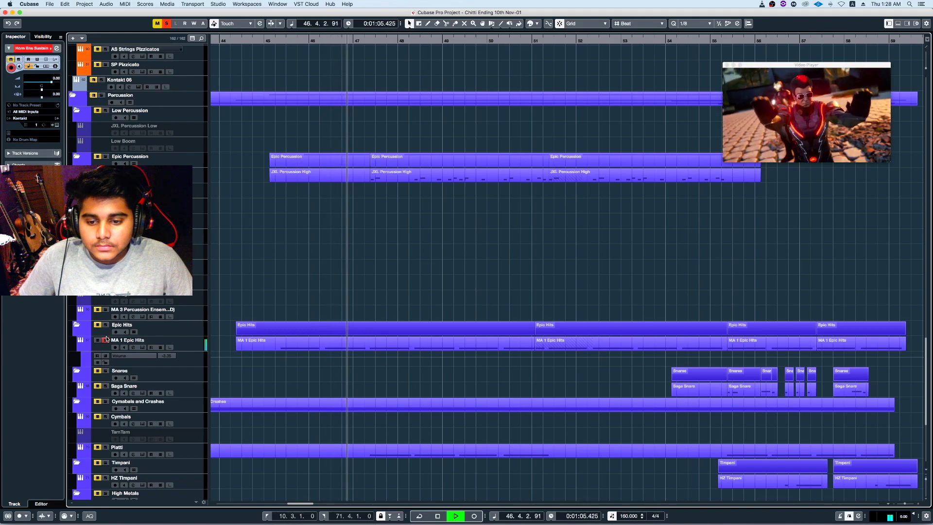
key("space")
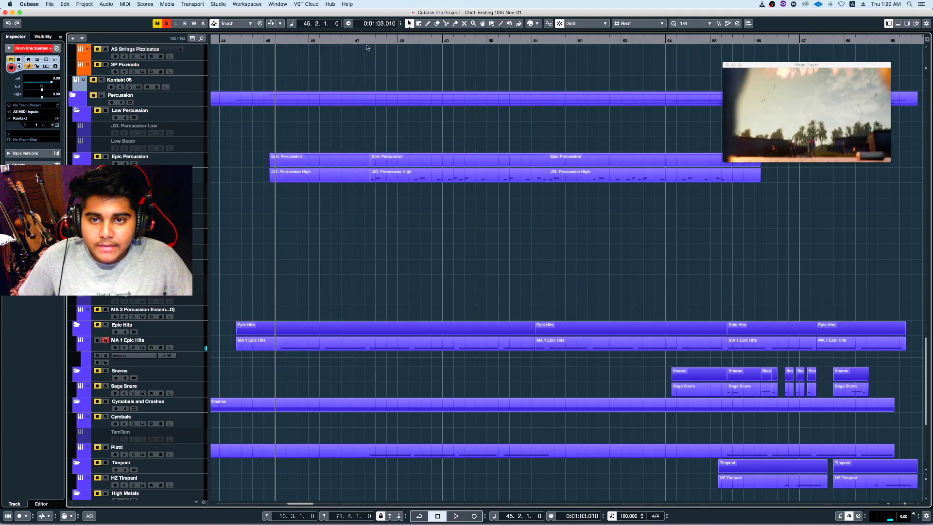
Play the soloed percussion from bar 47 beat 2 and stop after the passage up to bar 53
left_click(367, 41)
key("space")
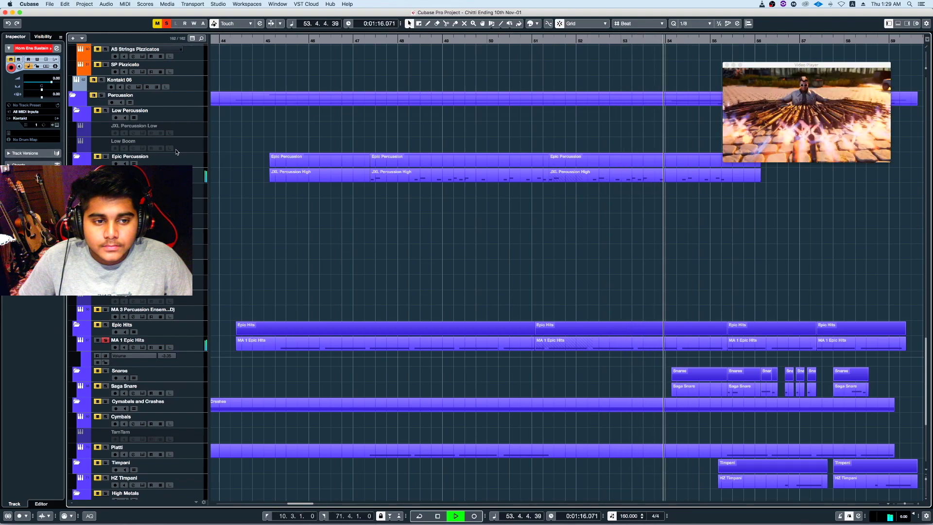
key("space")
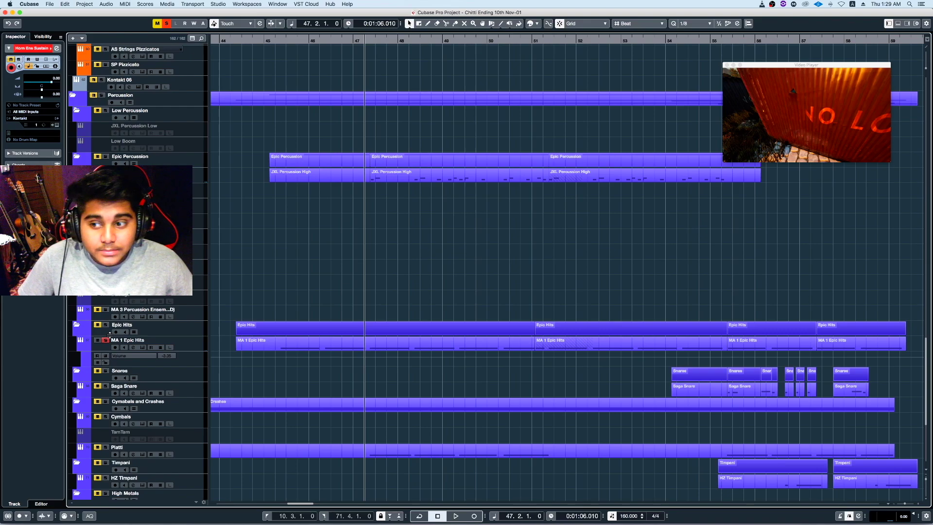
Switch the solo from MA 1 Epic Hits to the Piatti track and play it from bar 47 beat 2
left_click(105, 339)
left_click(105, 447)
key("space")
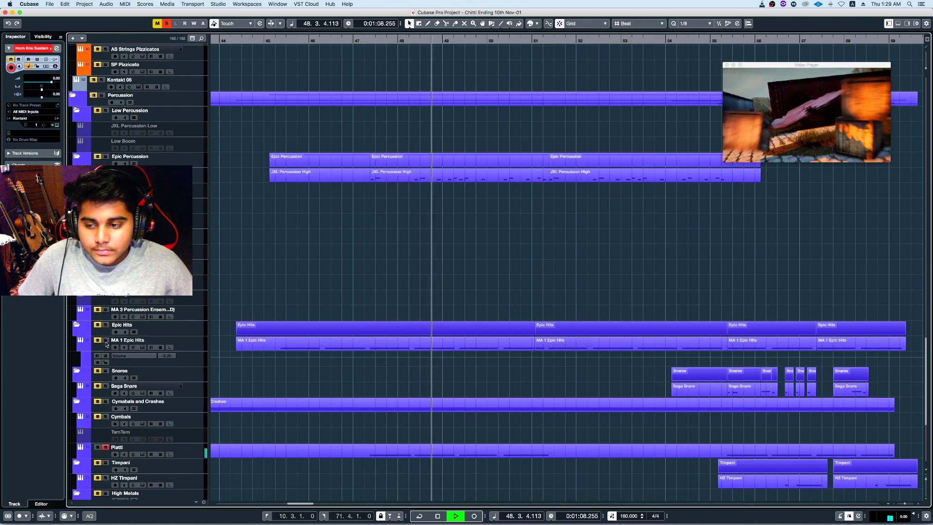
Solo MA 1 Epic Hits together with Piatti and play both up to about bar 51
left_click(106, 339)
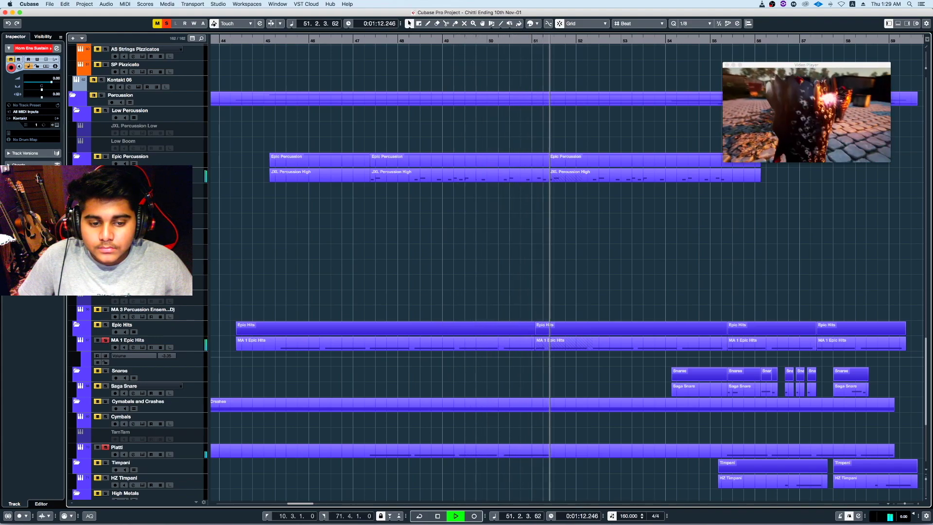
key("space")
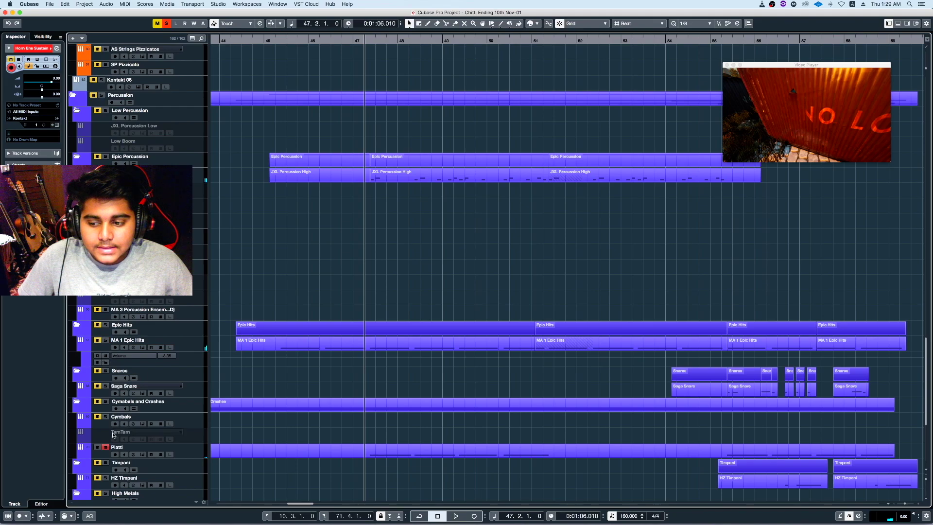
Clear the percussion solos and play the full mix from bar 45 beat 2 while viewing the brass tracks
scroll(454, 83, "right", 7)
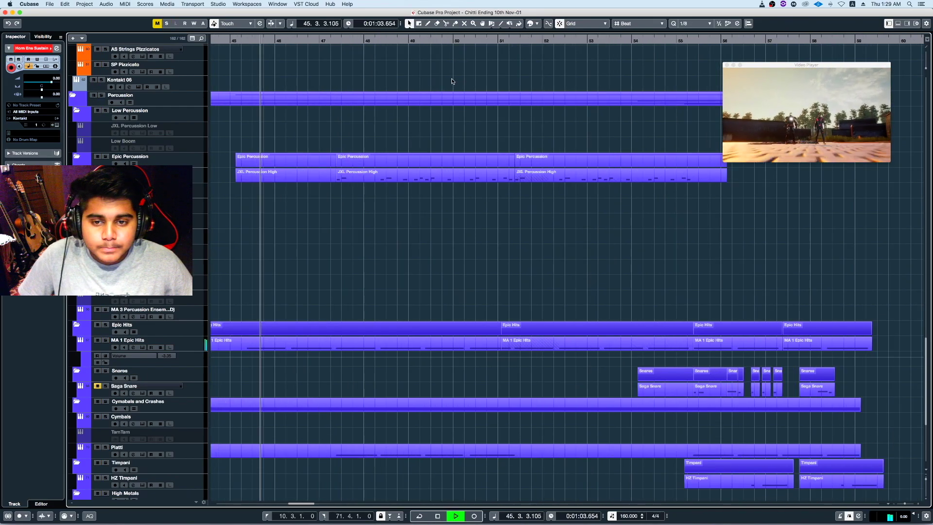
key("shift+g")
scroll(452, 81, "up", 4)
key("shift+g")
key("shift+g")
key("shift+g")
key("shift+g")
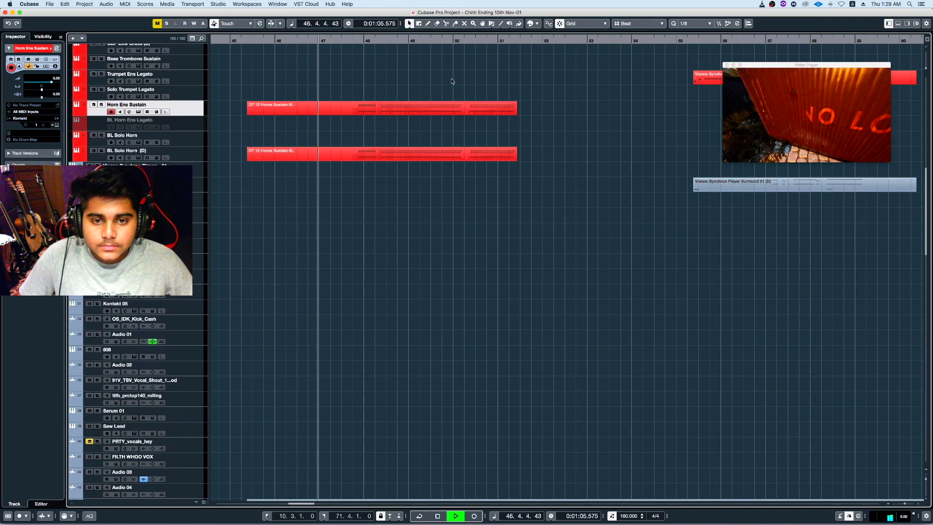
key("shift+h")
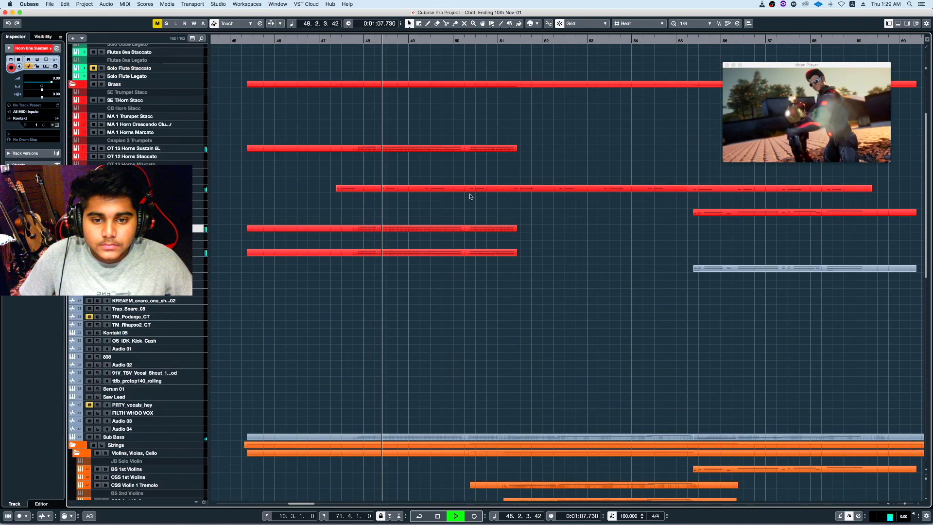
Open the events in the lower editor, close it again, and continue the full mix playback to about bar 55
double_click(453, 227)
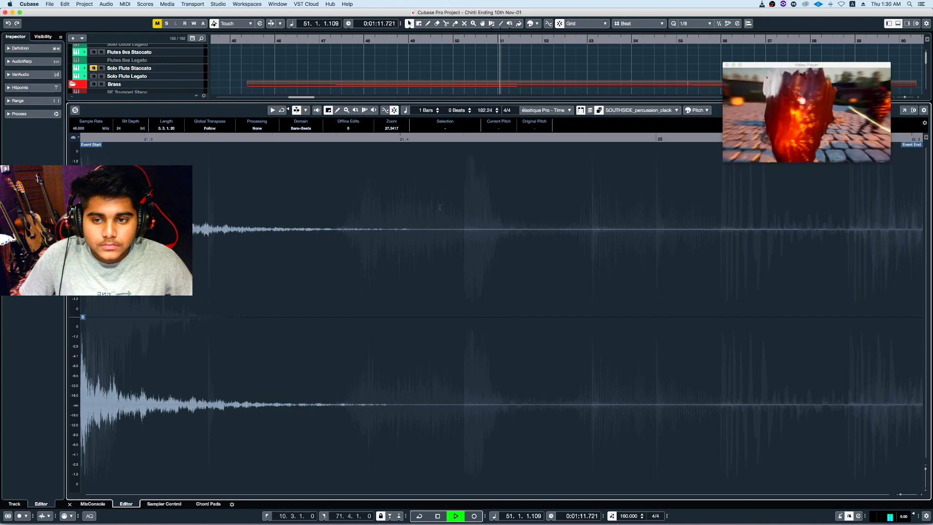
key("Return")
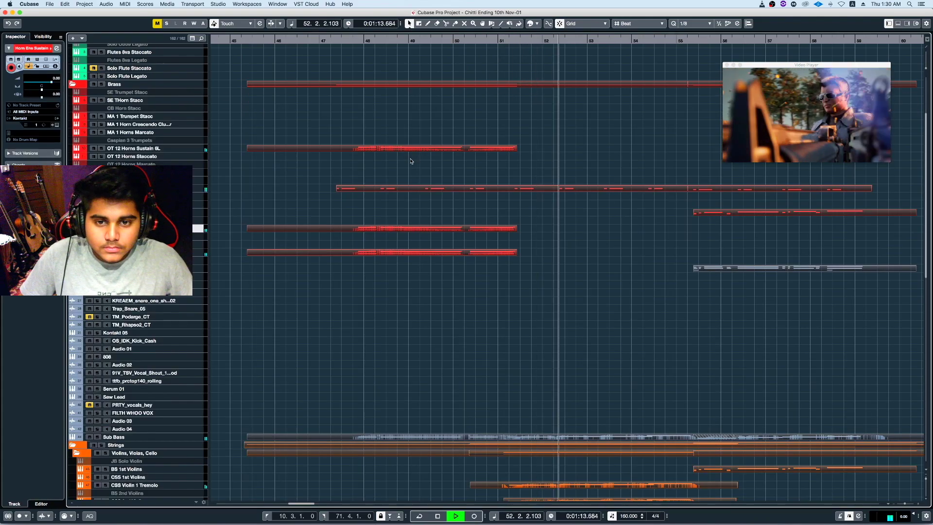
left_click(444, 194)
scroll(453, 197, "down", 5)
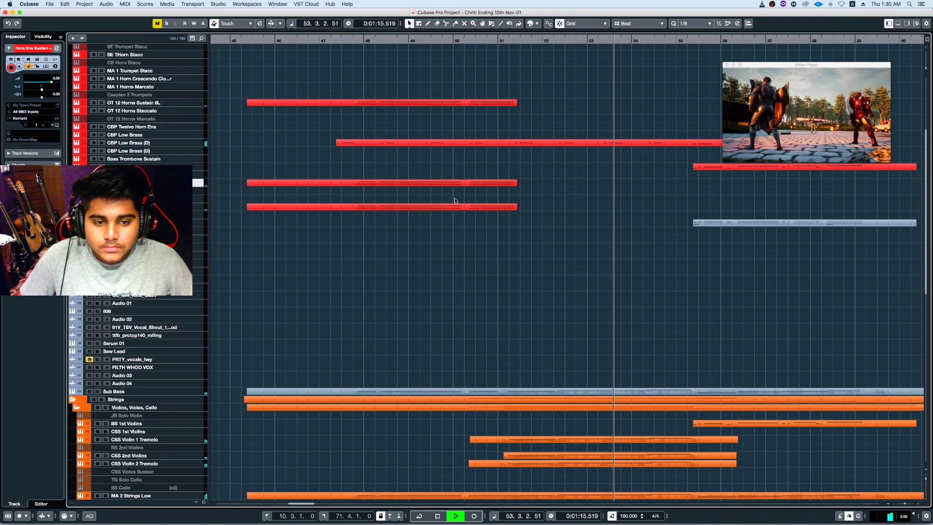
key("shift+h")
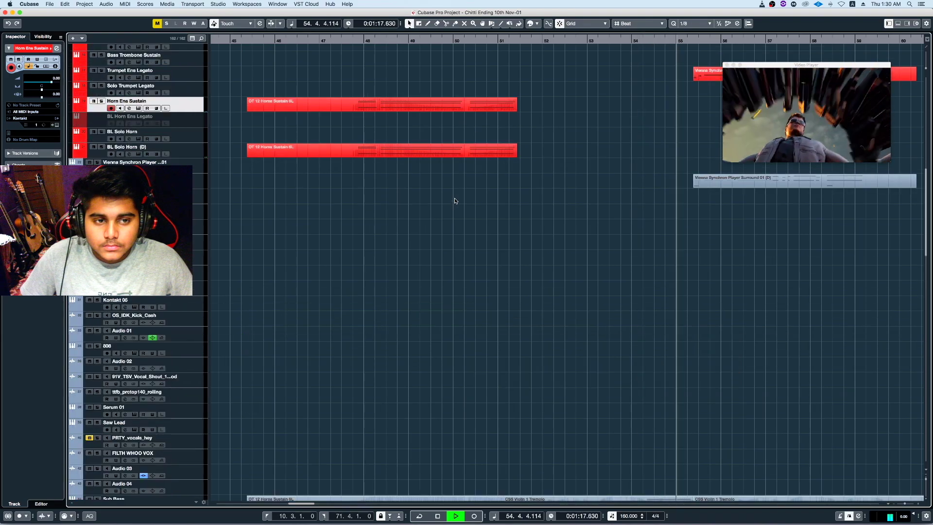
key("shift+g")
key("shift+g")
key("space")
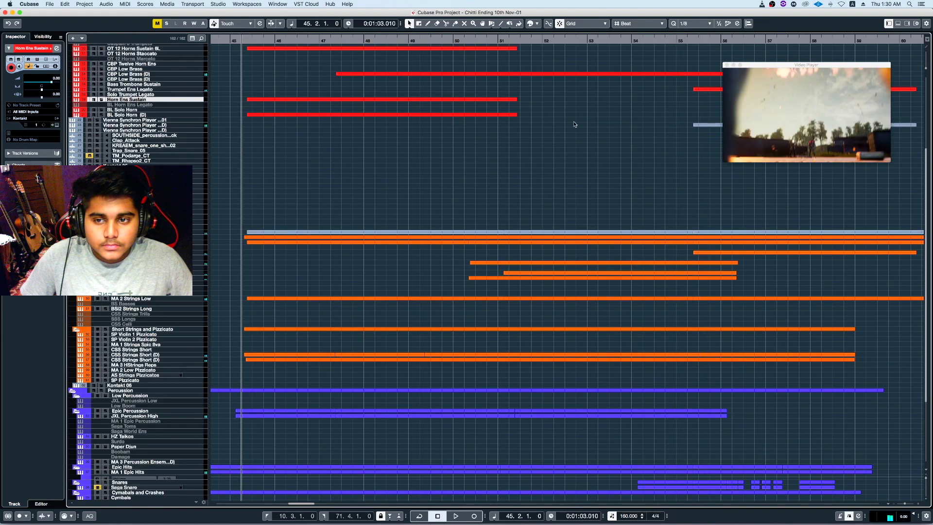
Place the cursor at bar 55 beat 2 and play the full mix up to about bar 58
scroll(574, 124, "right", 10)
scroll(464, 151, "left", 3)
left_click(321, 43)
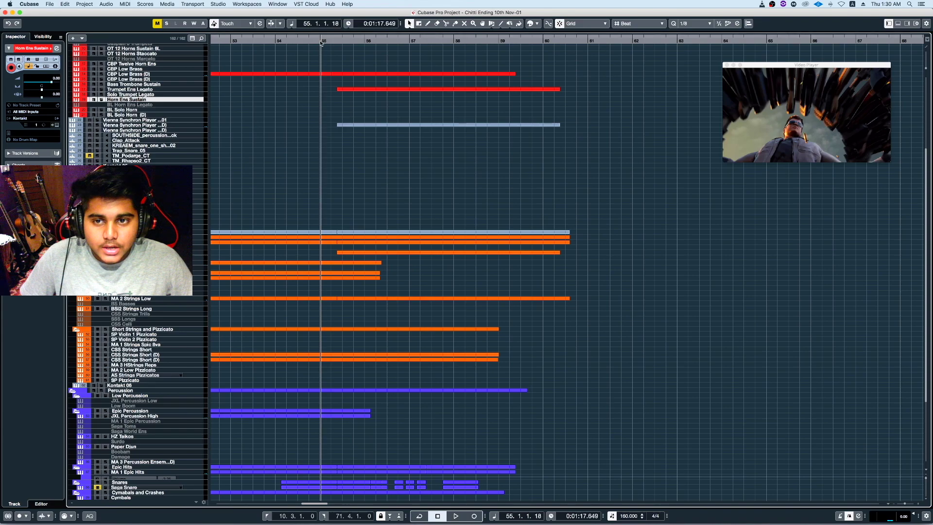
left_click_drag(320, 43, 370, 44)
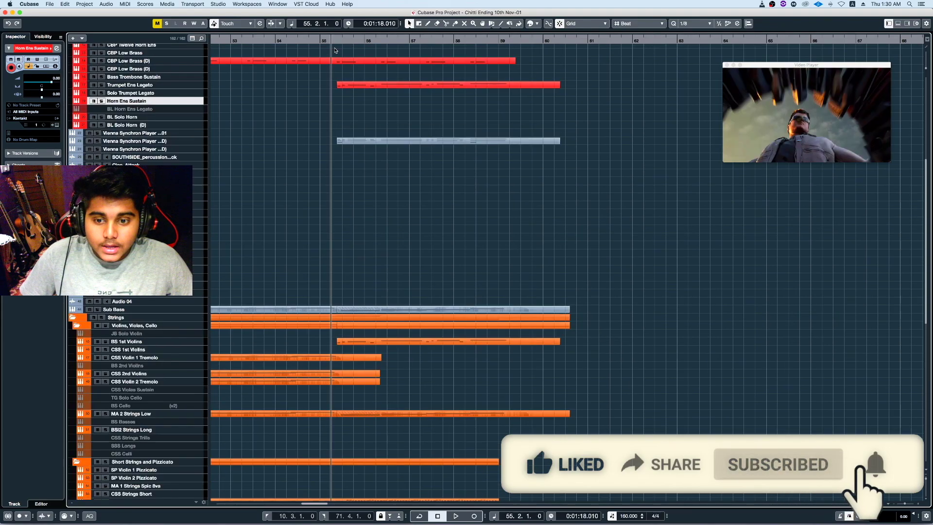
key("shift+g")
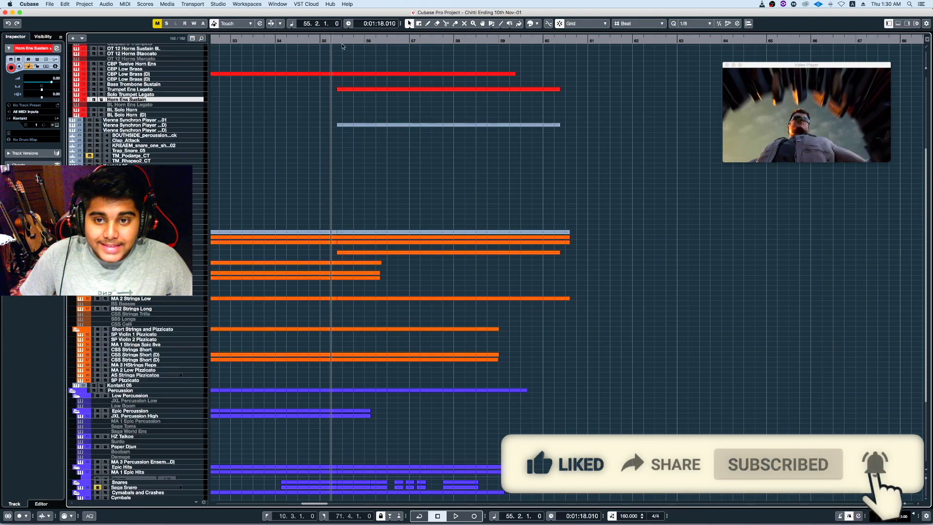
left_click(350, 41)
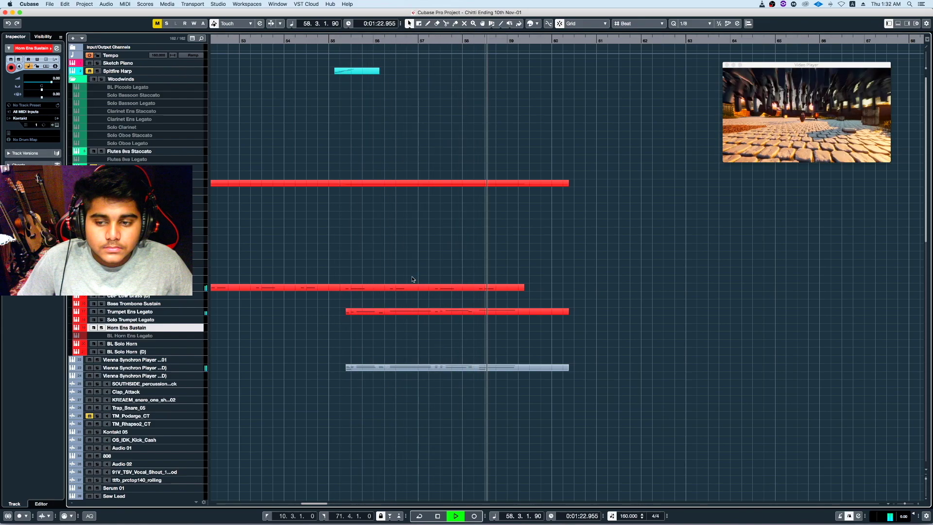
key("space")
Solo the Spitfire Harp track and play its arpeggio from bar 55
left_click_drag(346, 51, 352, 53)
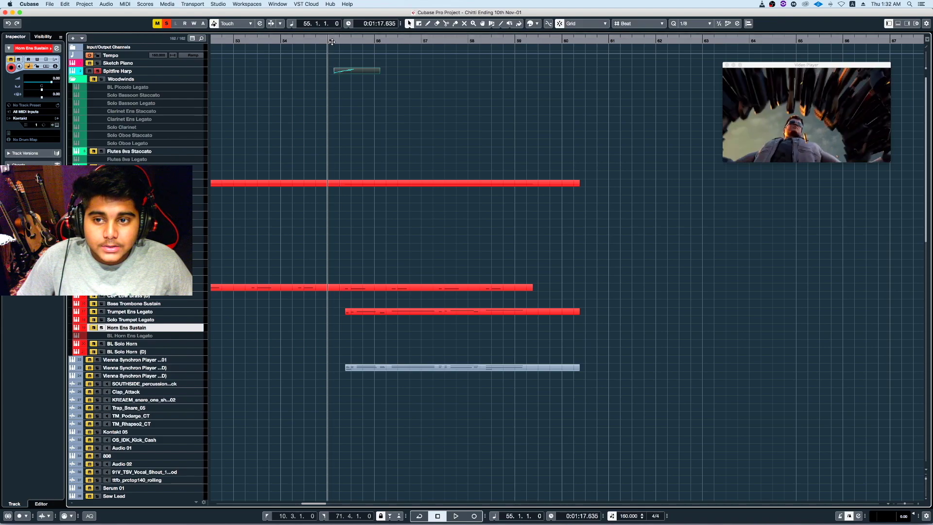
key("space")
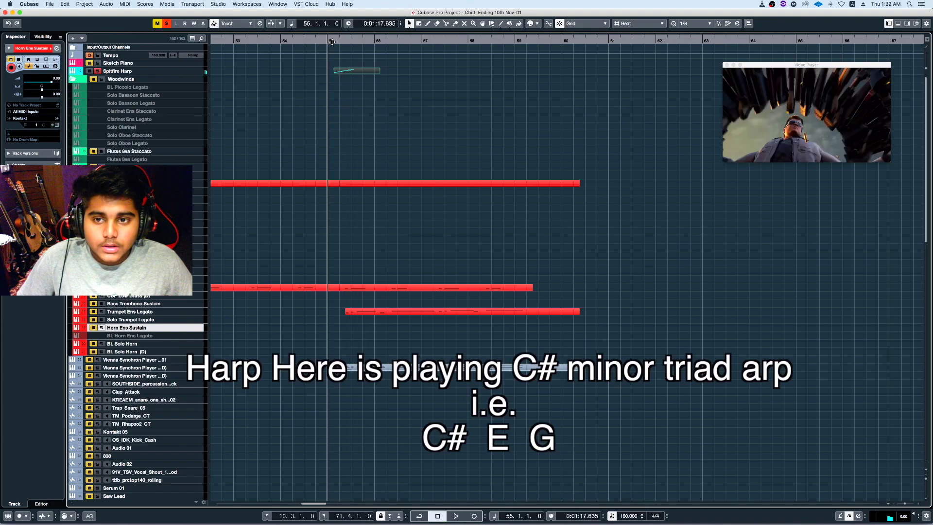
left_click(171, 72)
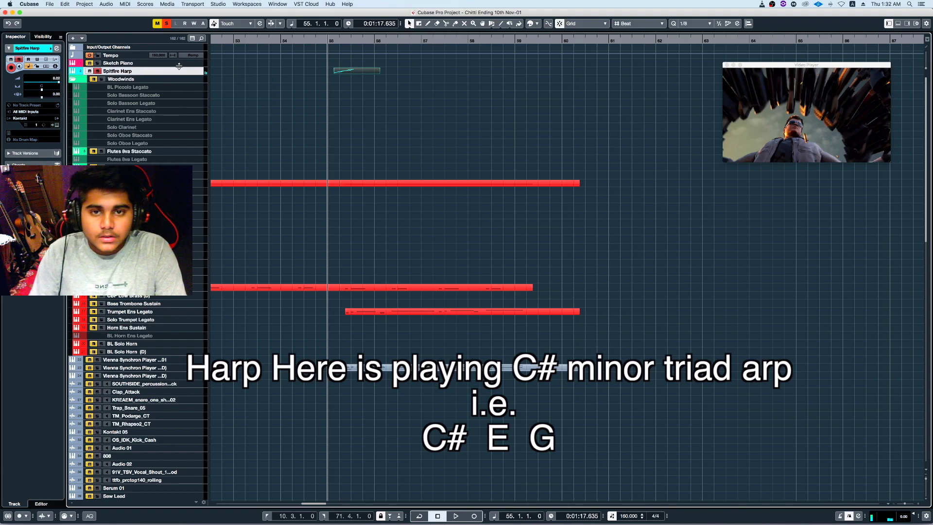
key("space")
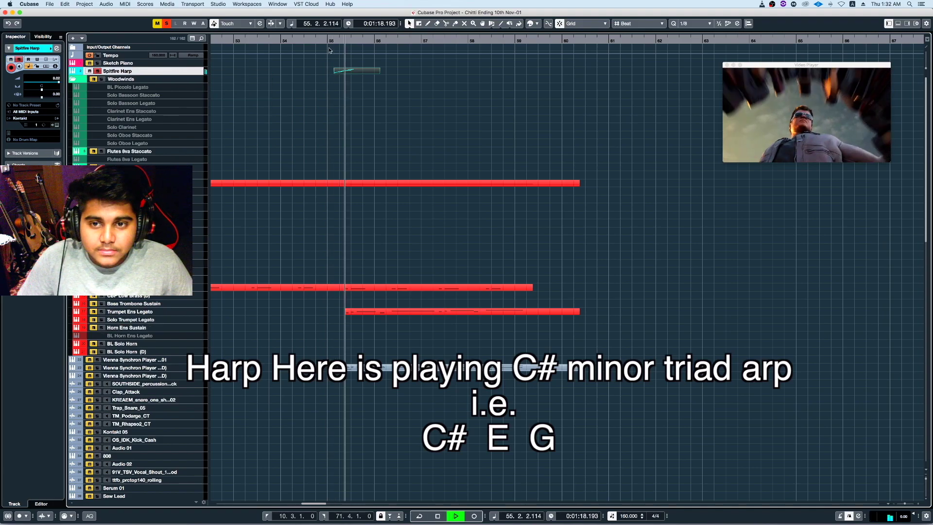
key("space")
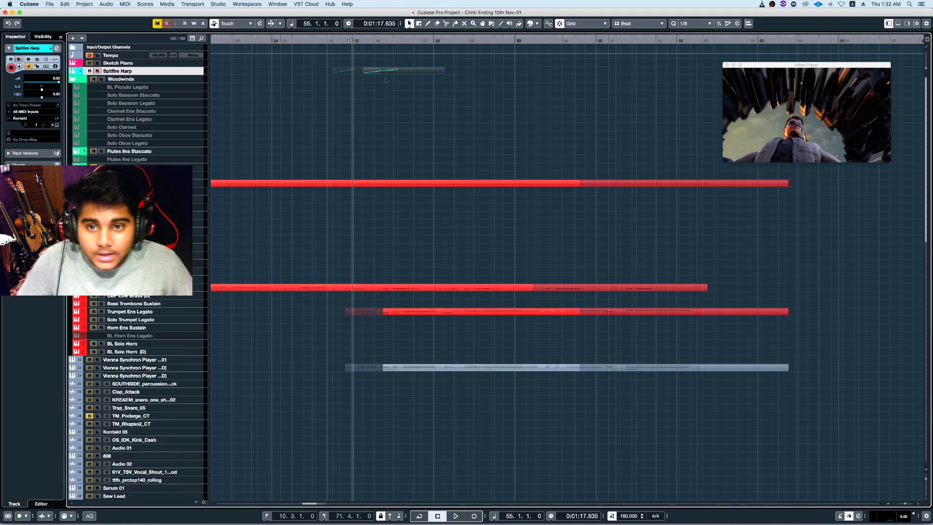
Clear the harp solo and play the full mix from before bar 54, then again from bar 55
left_click_drag(348, 42, 313, 44)
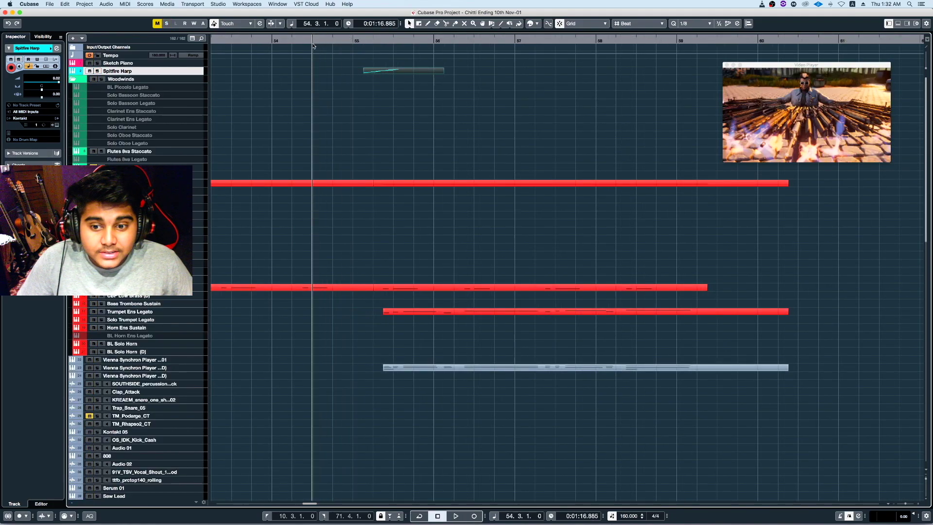
left_click(253, 42)
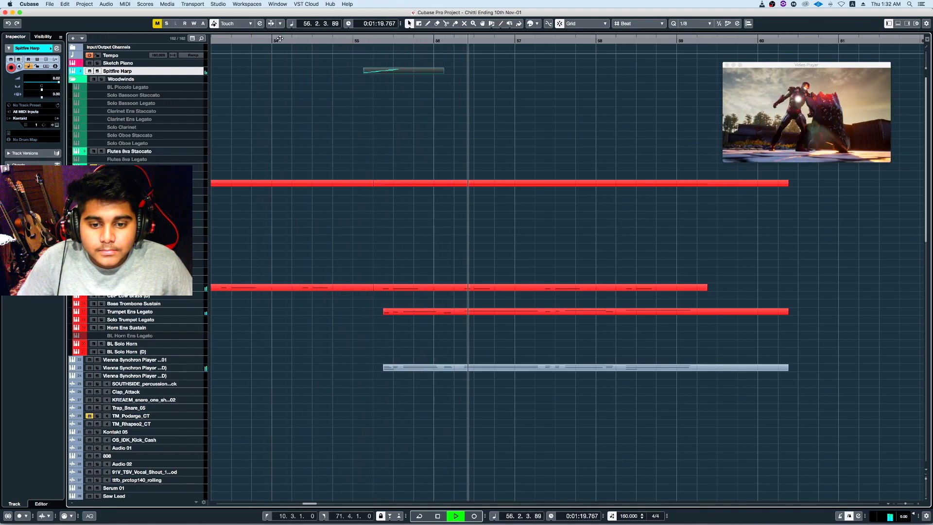
key("space")
left_click_drag(344, 42, 366, 42)
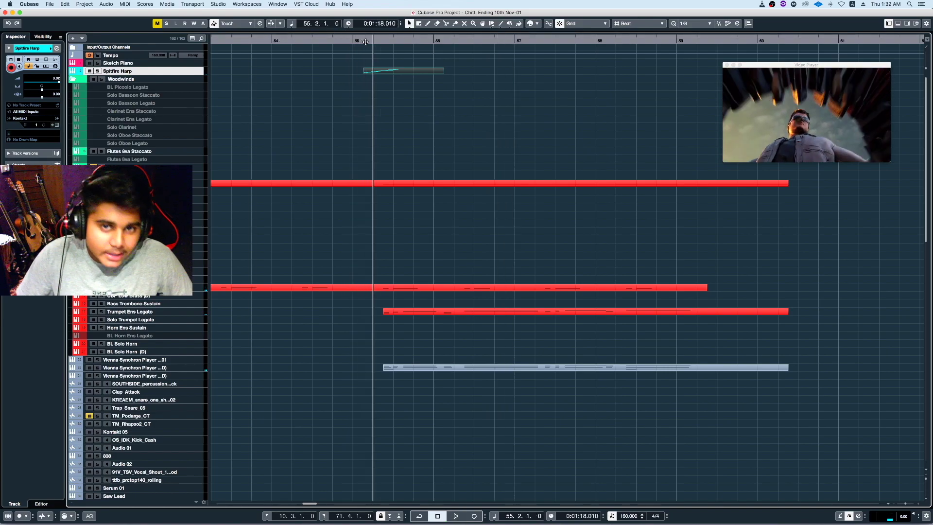
key("space")
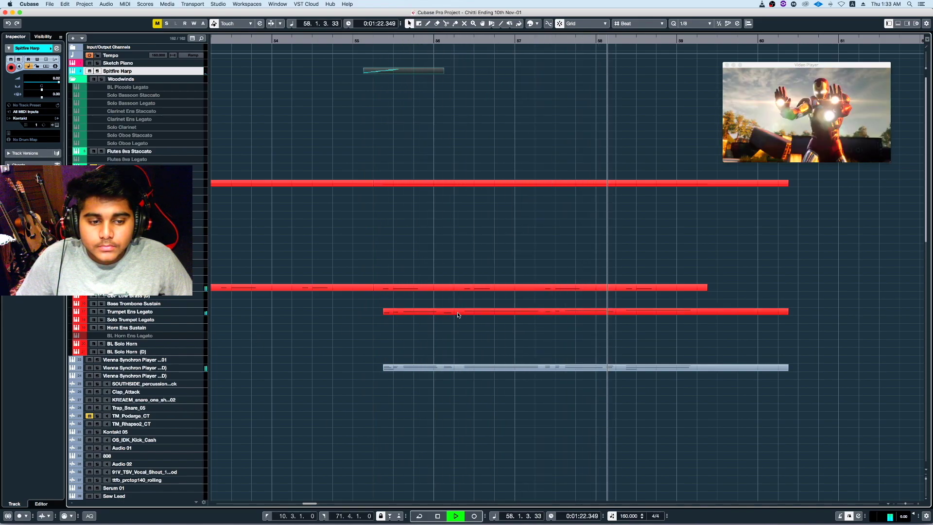
key("space")
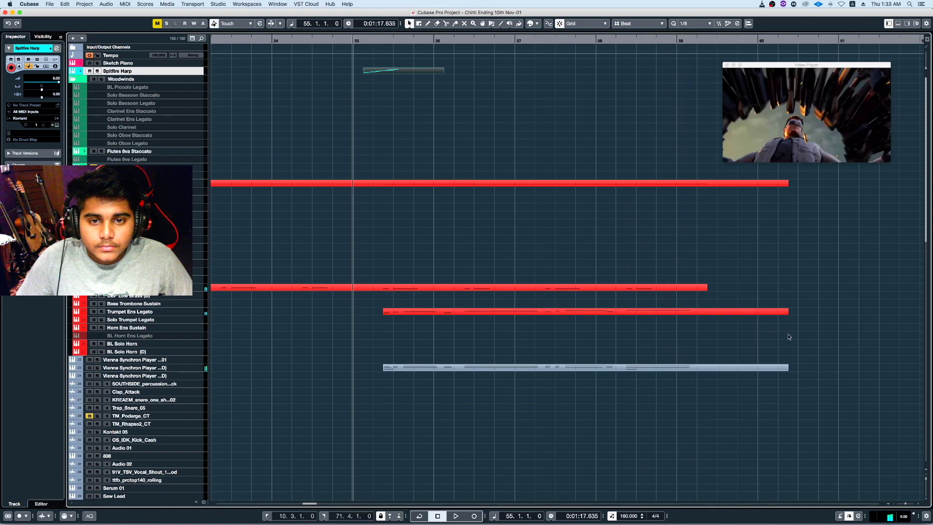
Open the CBP Low Brass, Trumpet Ens Legato and Vienna Synchron Player events together in the note editor and play them from bar 55 beat 2
left_click_drag(804, 338, 398, 261)
key("shift+h")
left_click(440, 442, "shift")
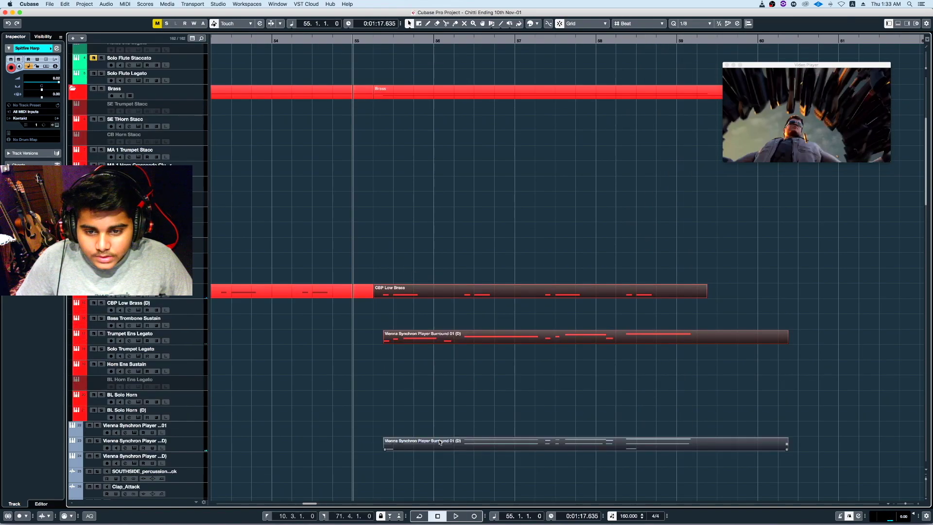
double_click(440, 442)
key("space")
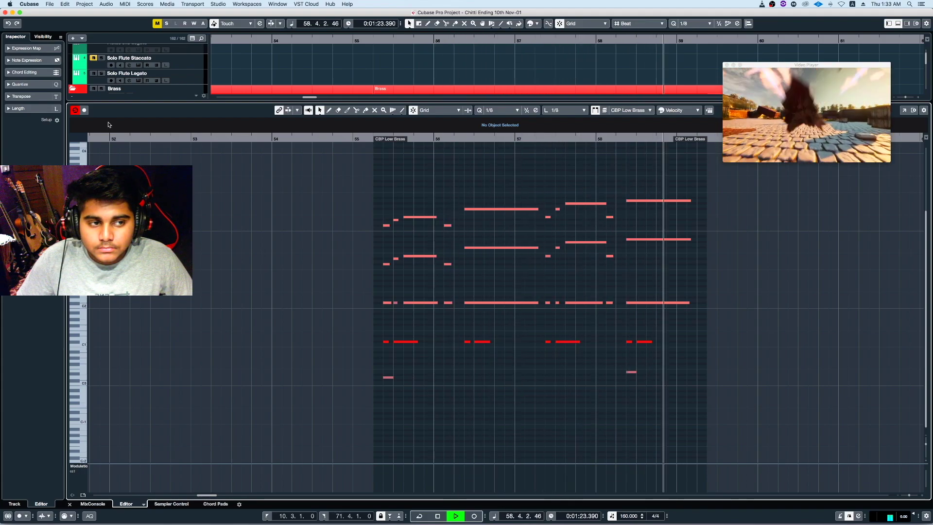
key("space")
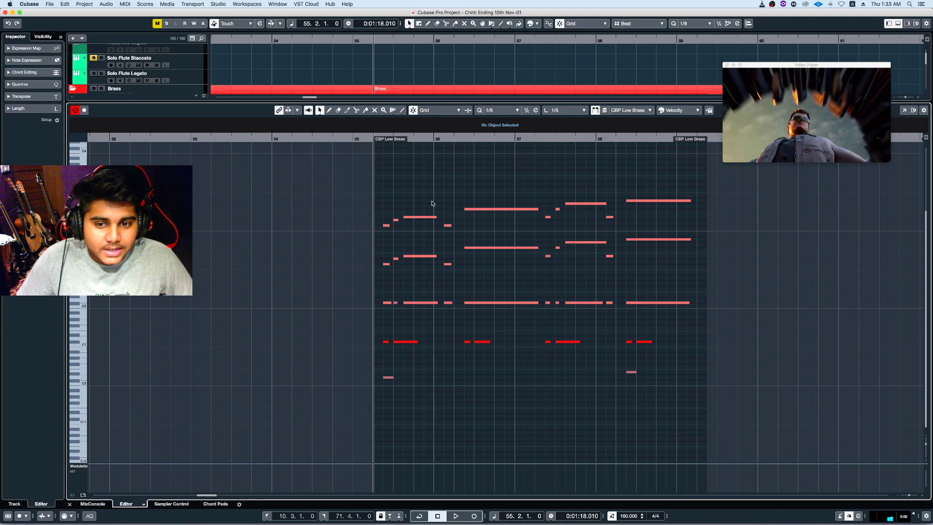
Play the soloed CSS Strings Short tracks through bars 55 to 58 and stop
key("space")
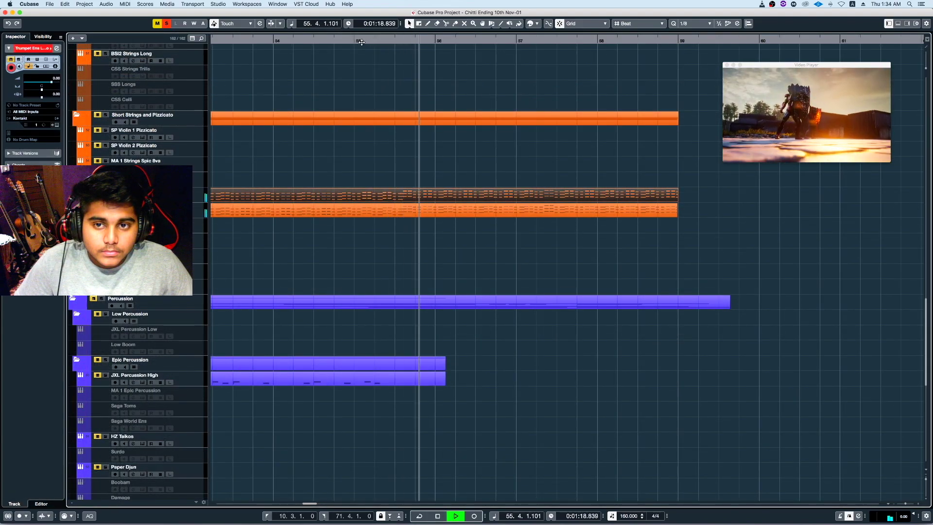
left_click_drag(378, 40, 276, 40)
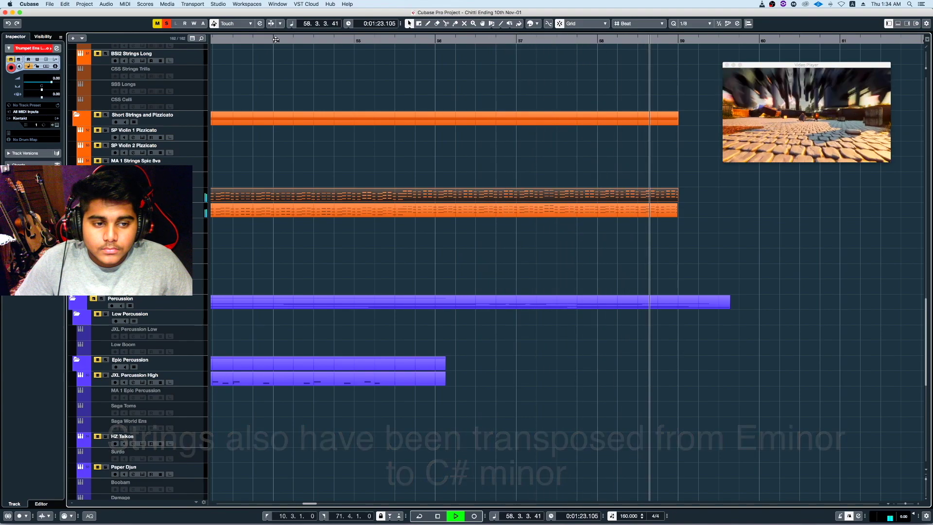
key("space")
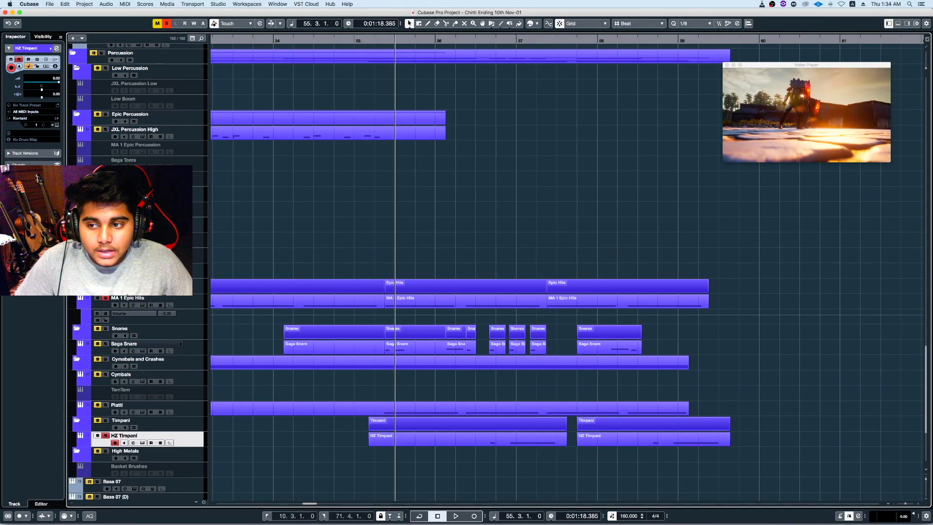
Play the soloed percussion, including MA 1 Epic Hits and HZ Timpani, from bar 55 up to about bar 58 while reviewing the track list down to the choir
scroll(197, 242, "up", 15)
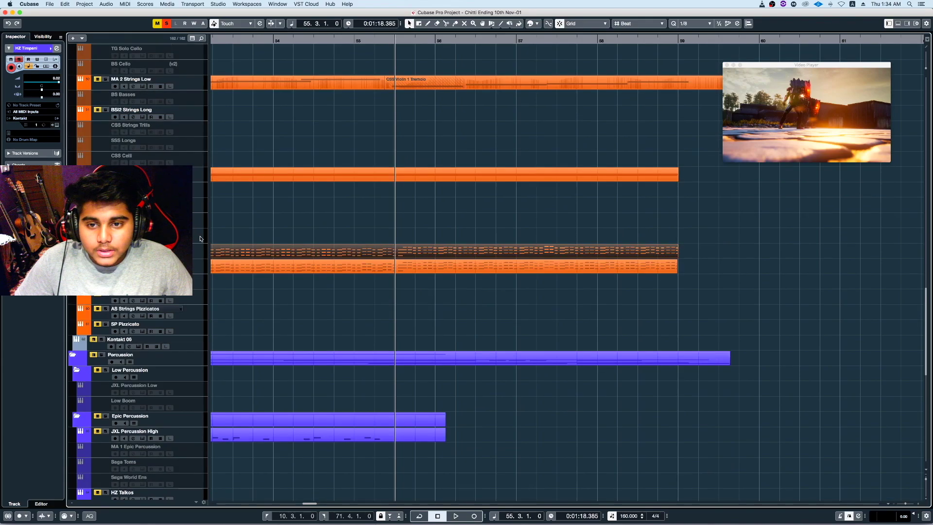
scroll(486, 272, "down", 6)
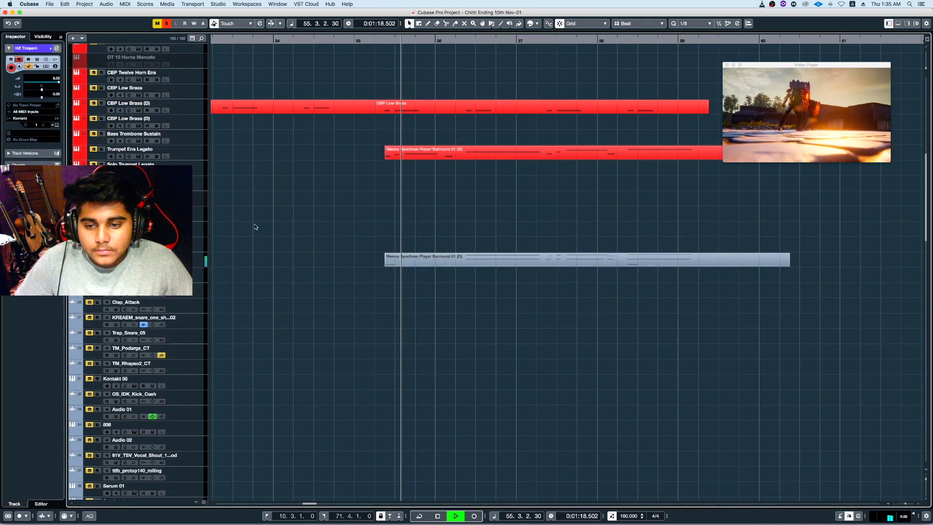
scroll(299, 201, "down", 2)
scroll(299, 201, "down", 15)
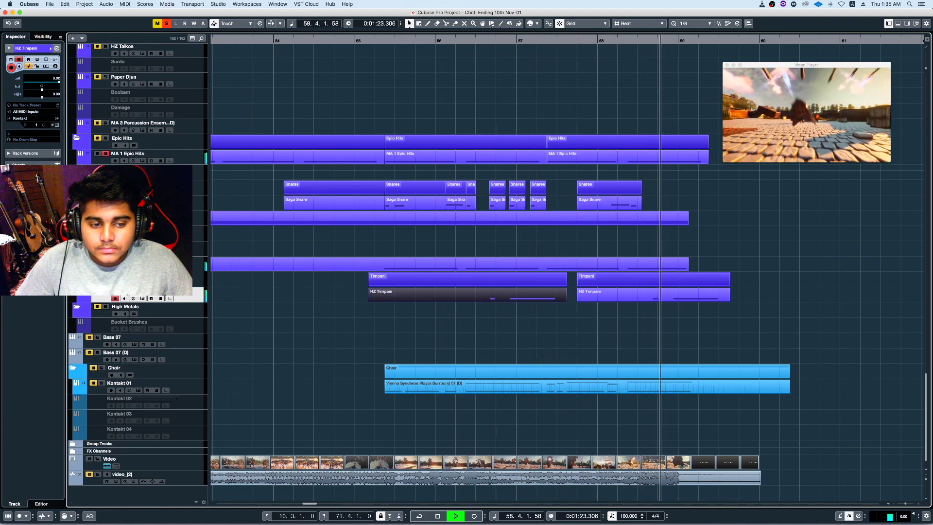
key("space")
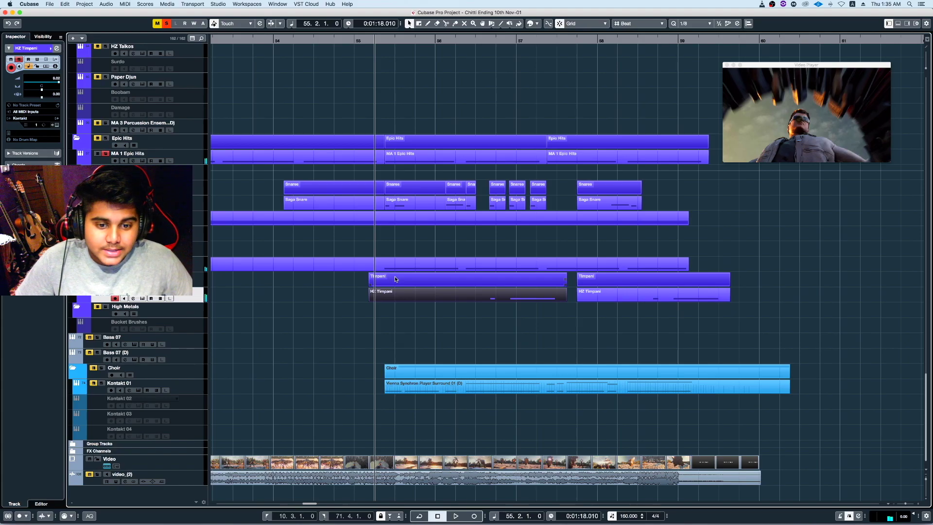